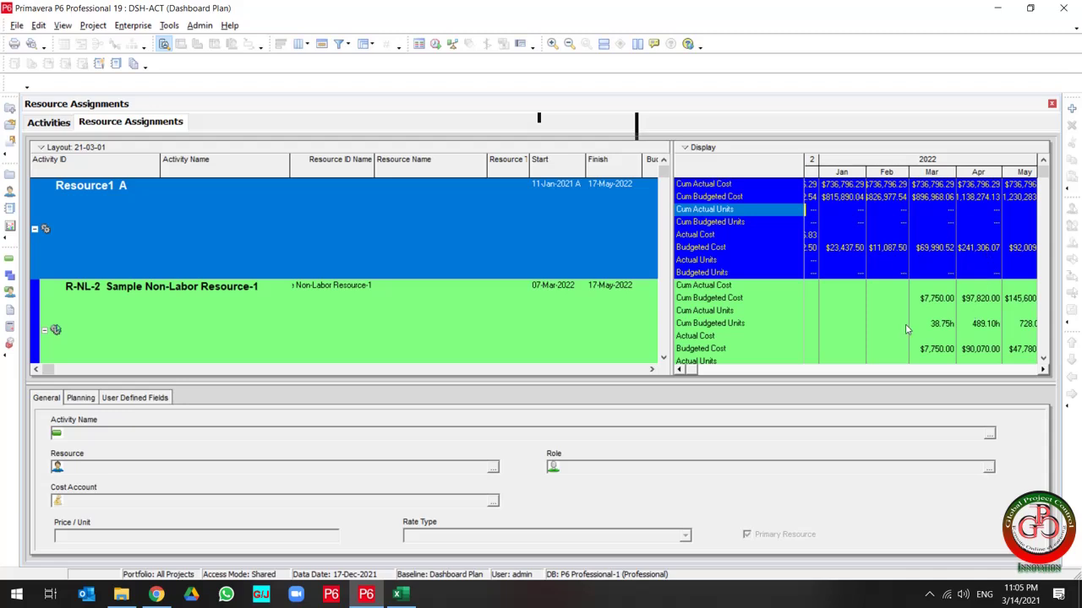
Step: Review the usage spreadsheet's selected fields, covering cumulative and time-interval actual and budgeted costs and units, and accept them
{"action": "right_click", "coordinate": [725, 218]}
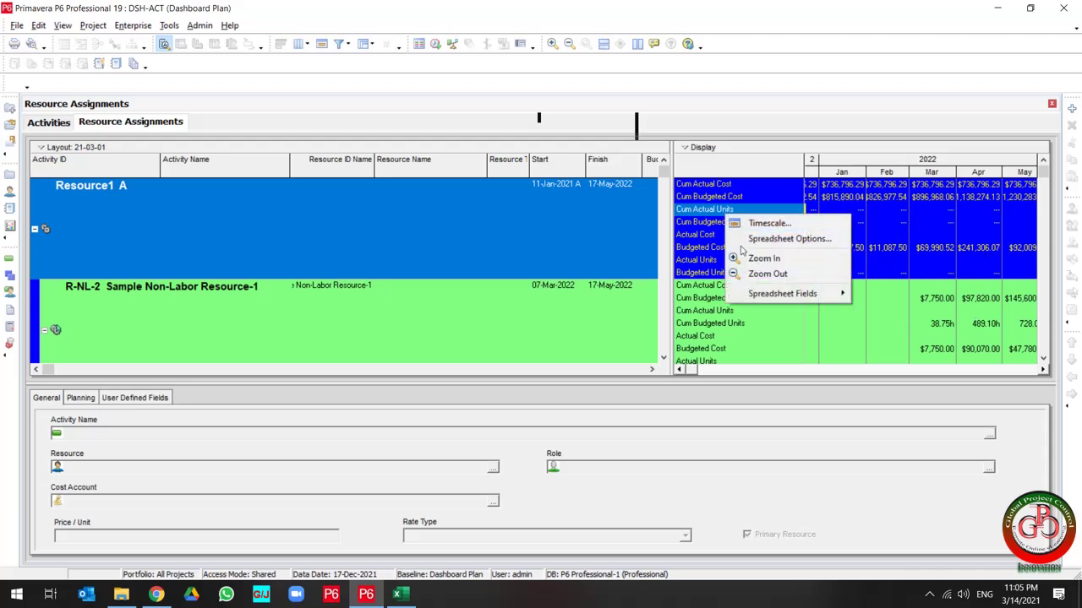
{"action": "mouse_move", "coordinate": [797, 292]}
{"action": "left_click", "coordinate": [883, 339]}
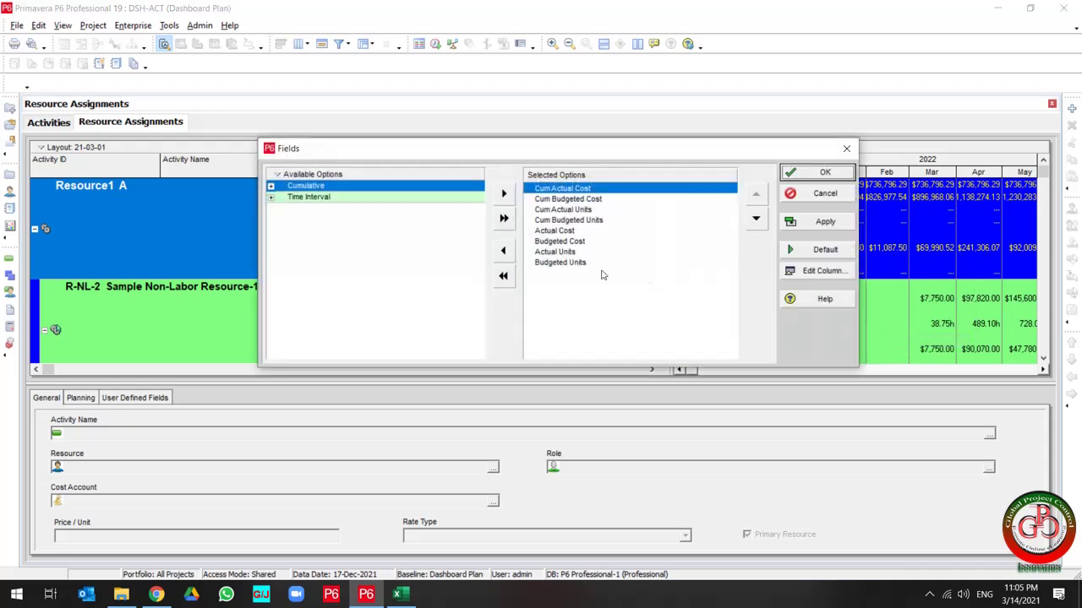
{"action": "left_click", "coordinate": [562, 262]}
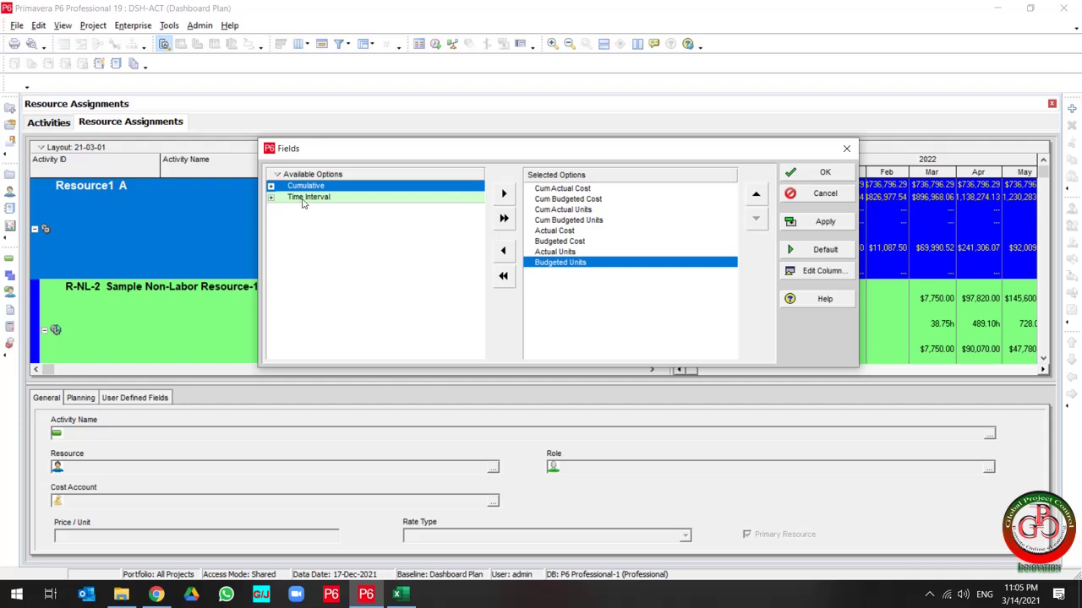
{"action": "double_click", "coordinate": [319, 188]}
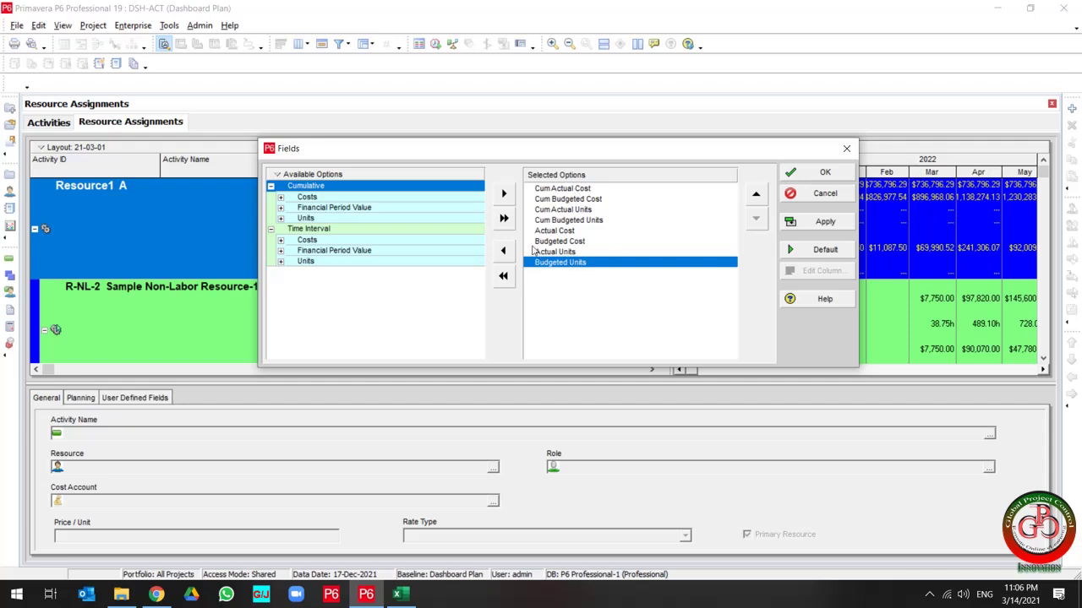
{"action": "left_click", "coordinate": [567, 191], "text": "shift"}
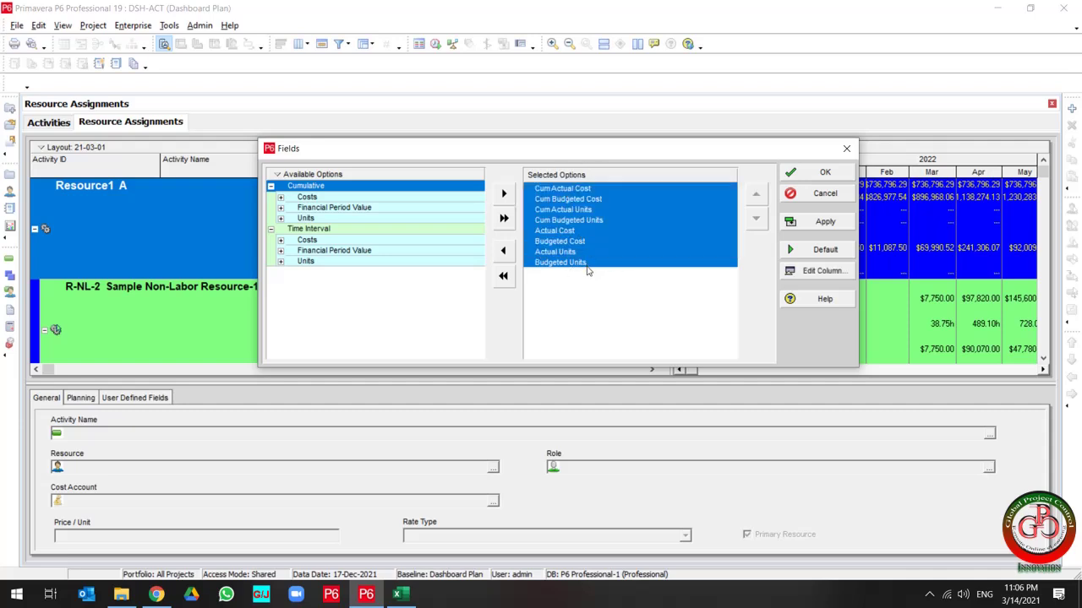
{"action": "left_click", "coordinate": [823, 173]}
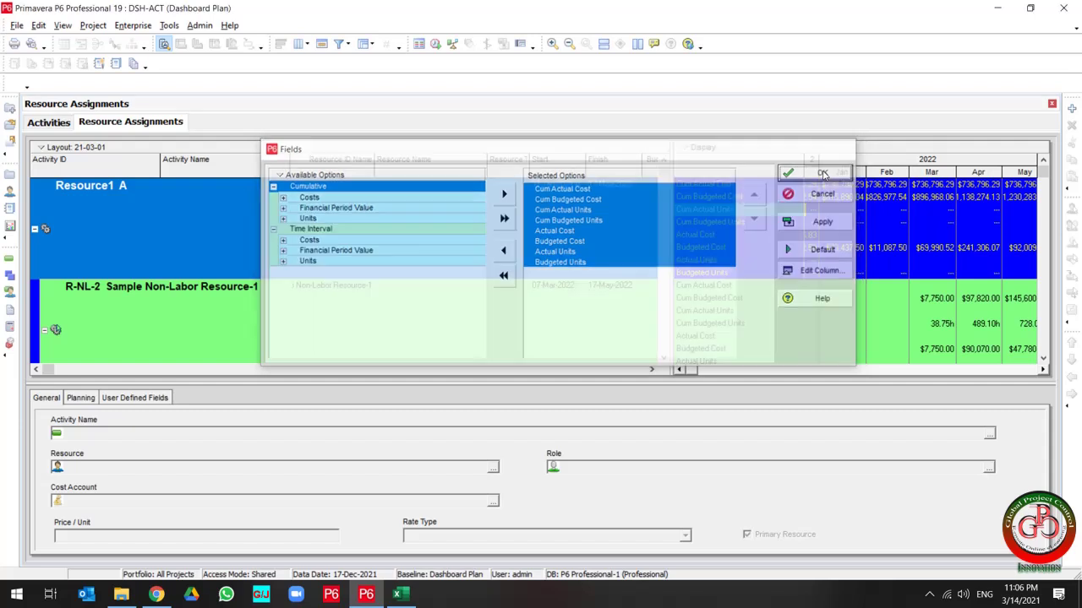
Step: Collapse the resource assignment grouping bands to Resource ID Name Level 1
{"action": "left_click", "coordinate": [55, 330]}
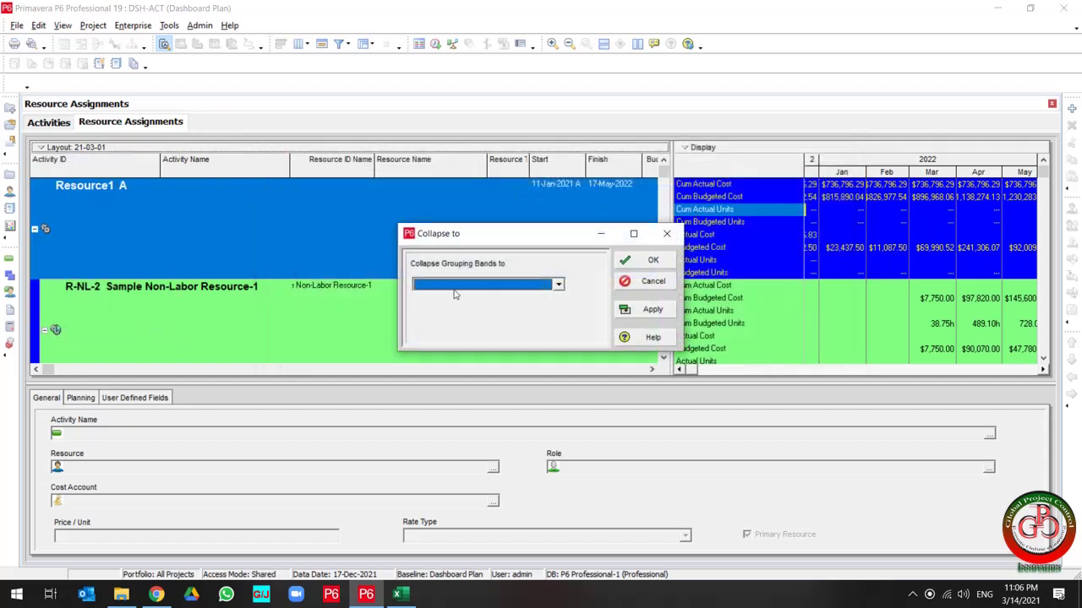
{"action": "left_click", "coordinate": [453, 288]}
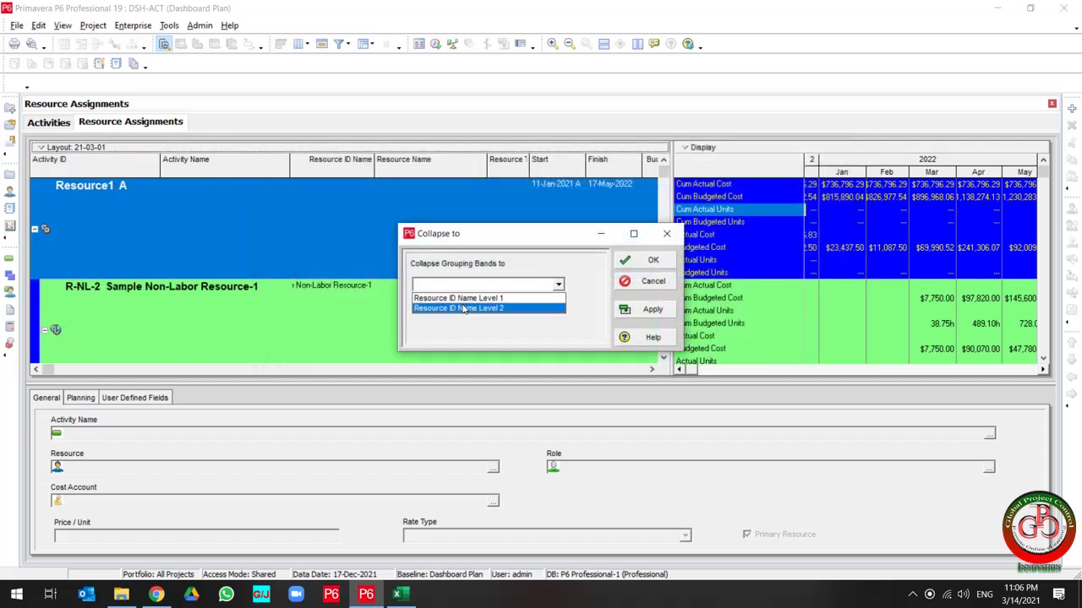
{"action": "left_click", "coordinate": [465, 298]}
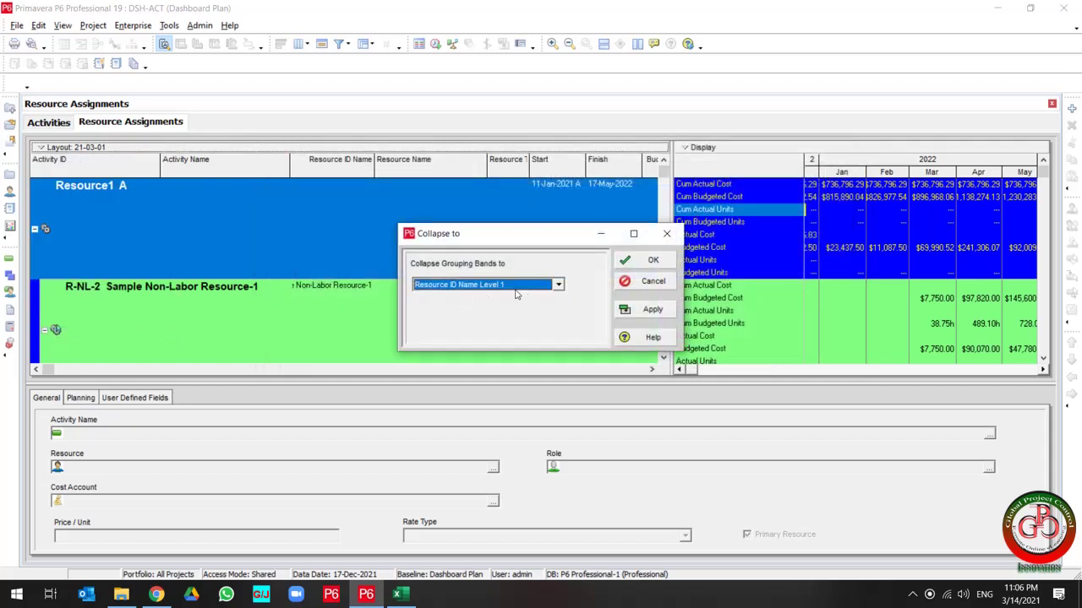
{"action": "left_click", "coordinate": [651, 309]}
{"action": "left_click", "coordinate": [649, 261]}
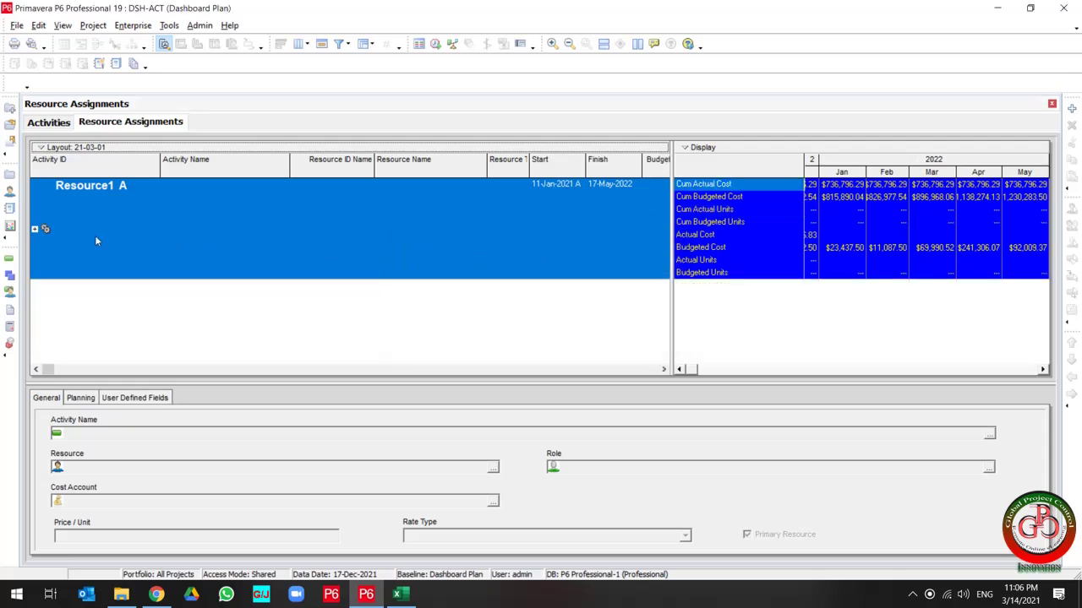
Step: Collapse the resource assignment grouping bands to Resource ID Name Level 2
{"action": "left_click", "coordinate": [82, 150]}
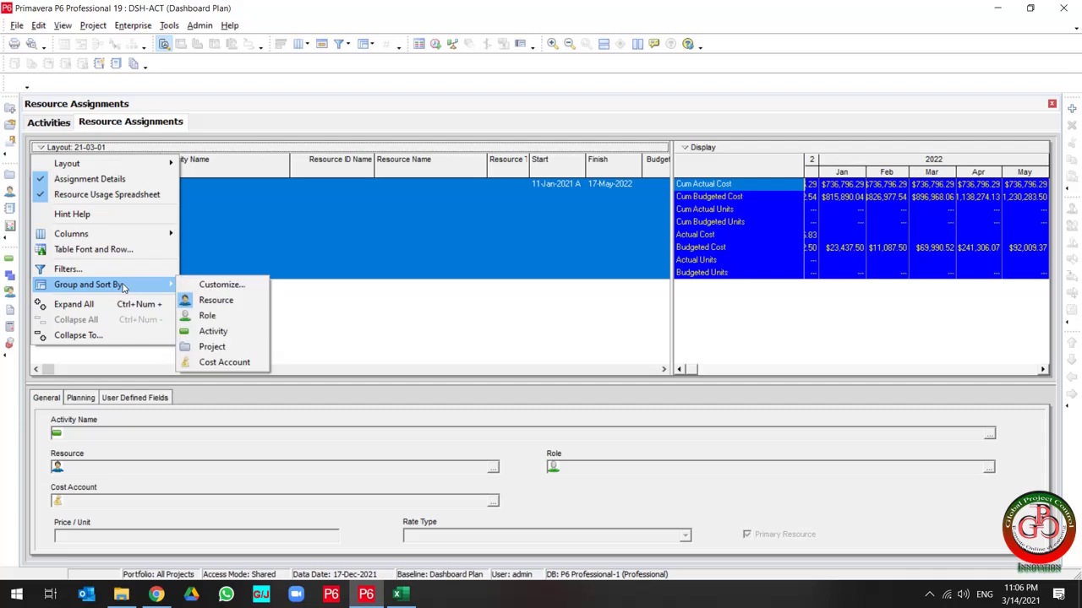
{"action": "left_click", "coordinate": [106, 335]}
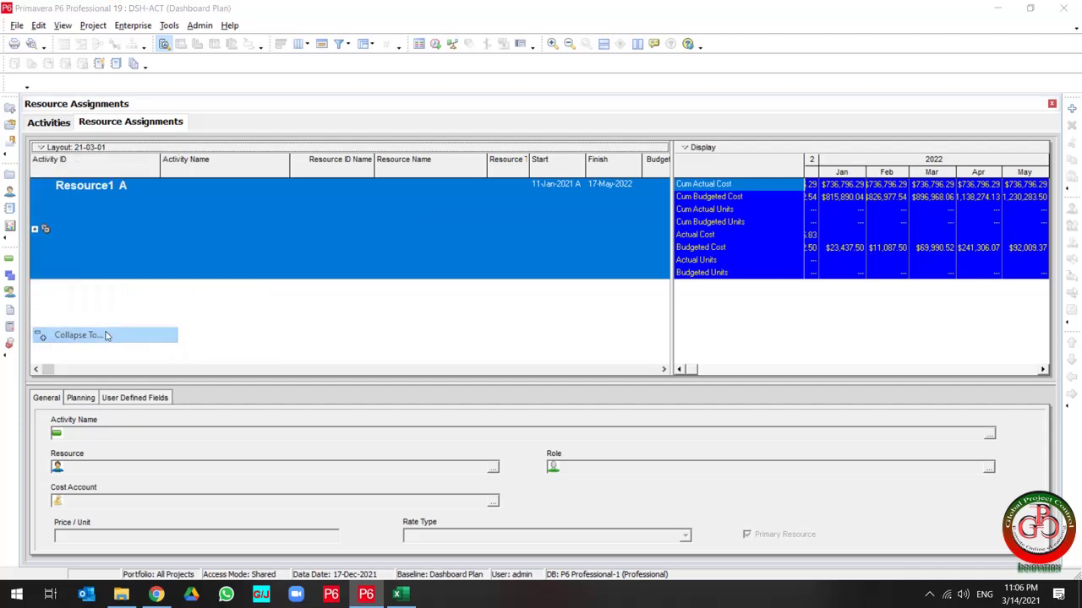
{"action": "left_click", "coordinate": [429, 287]}
{"action": "left_click", "coordinate": [457, 299]}
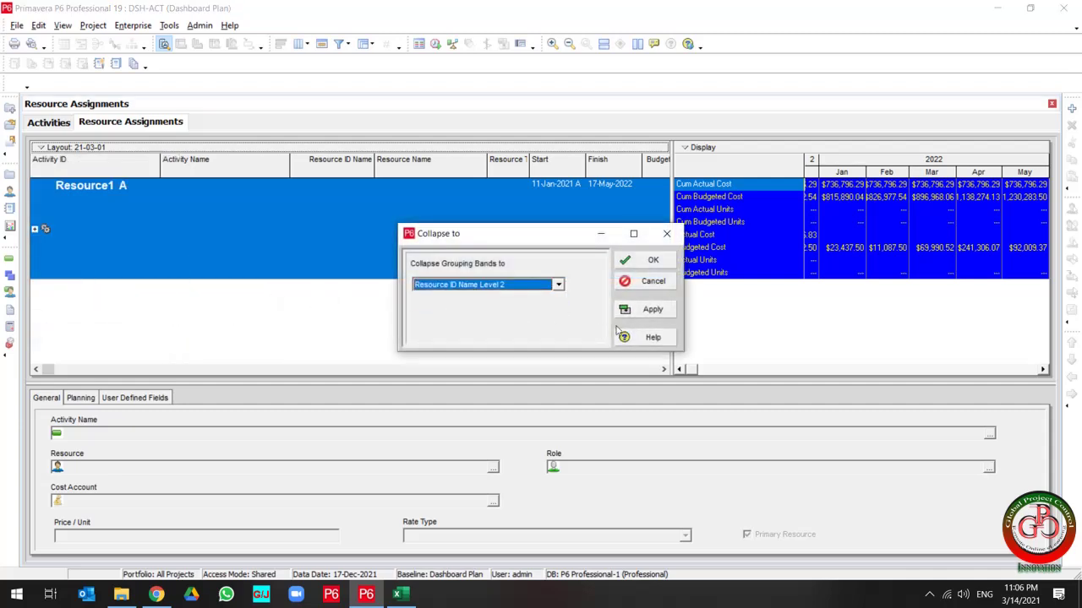
{"action": "left_click", "coordinate": [652, 310]}
{"action": "left_click", "coordinate": [653, 262]}
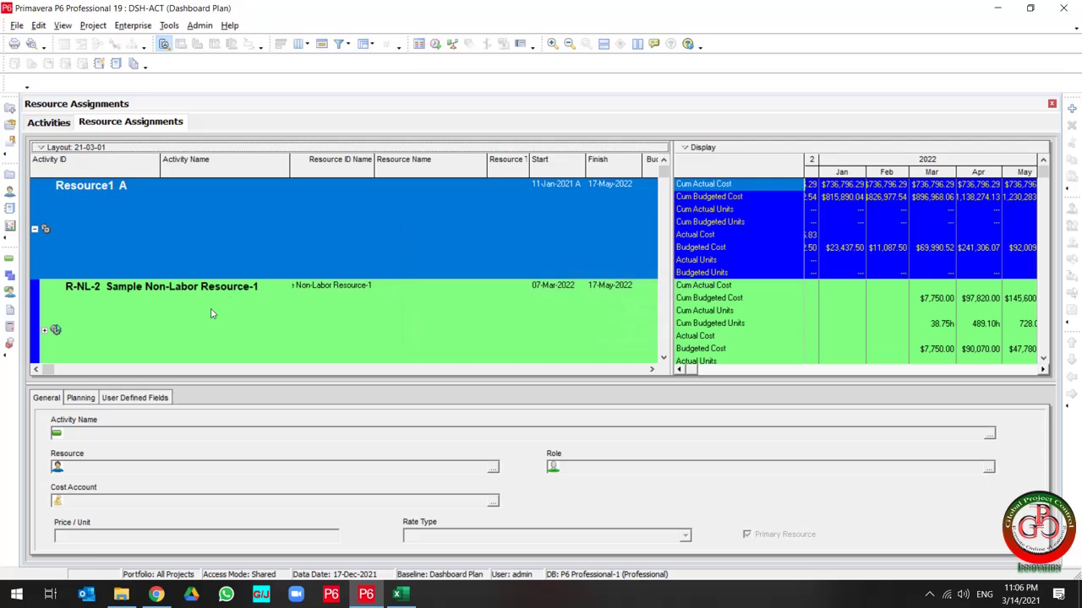
Step: Look through the collapsed resource bands down to the material resource and back up to the top Resource1 band
{"action": "scroll", "coordinate": [211, 313], "scroll_direction": "down", "scroll_amount": 5}
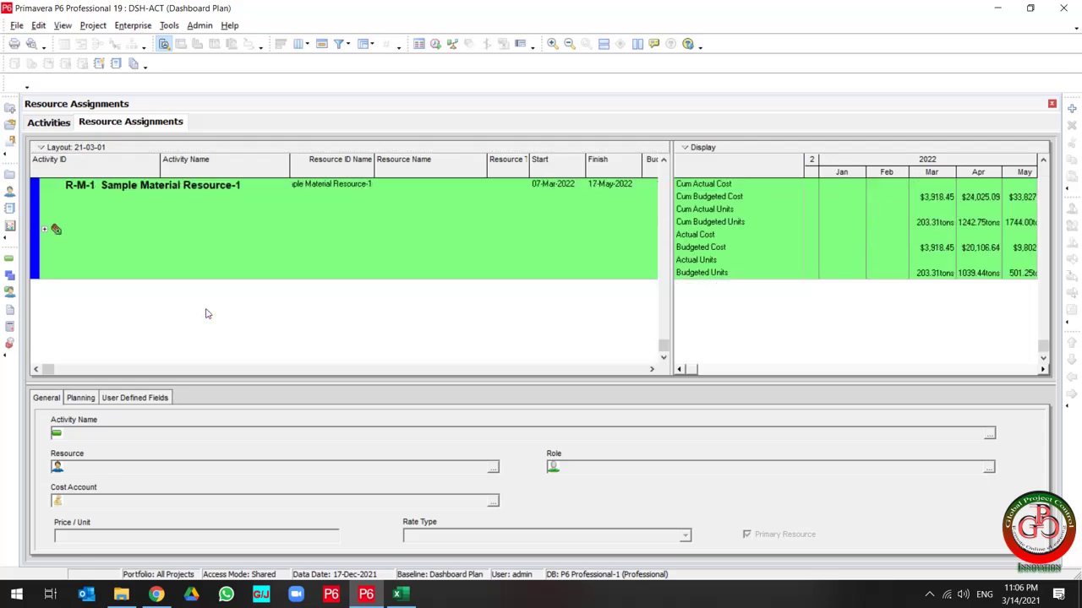
{"action": "scroll", "coordinate": [205, 313], "scroll_direction": "up", "scroll_amount": 1}
{"action": "left_click", "coordinate": [144, 321]}
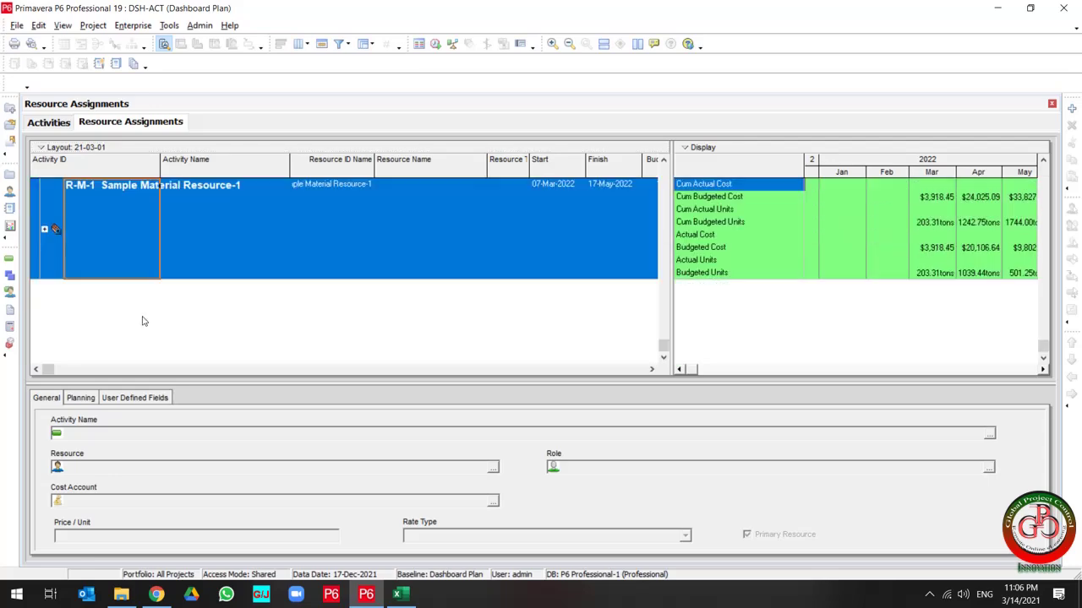
{"action": "key", "text": "Up"}
{"action": "key", "text": "Up"}
{"action": "key", "text": "Up"}
{"action": "key", "text": "Up"}
{"action": "key", "text": "Up"}
{"action": "key", "text": "Up"}
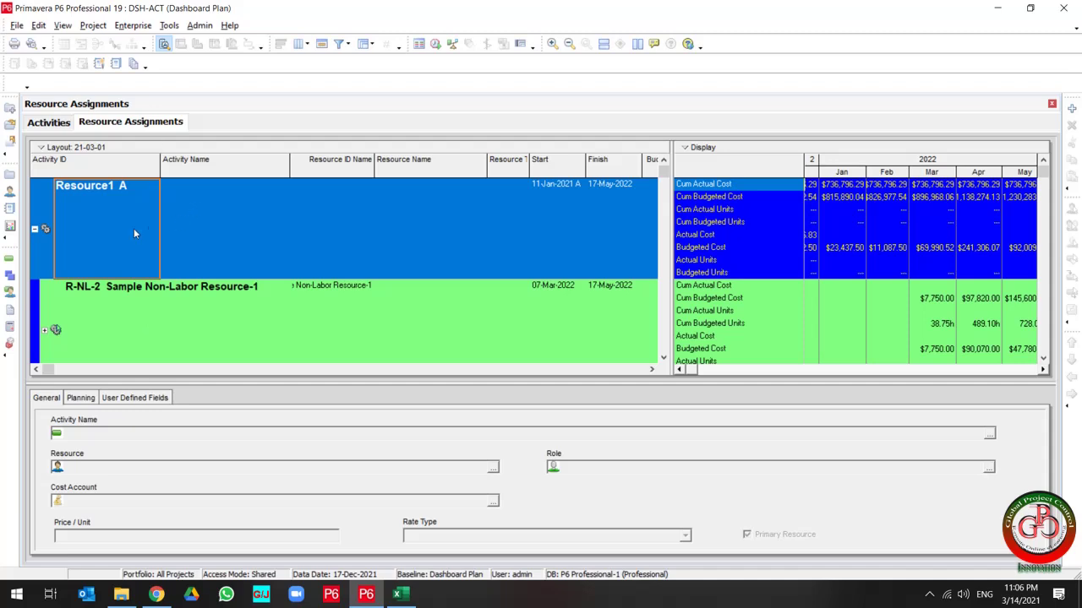
Step: Expand all grouping bands and remove the Resource ID Name grouping so the assignments form a flat list
{"action": "left_click", "coordinate": [42, 147]}
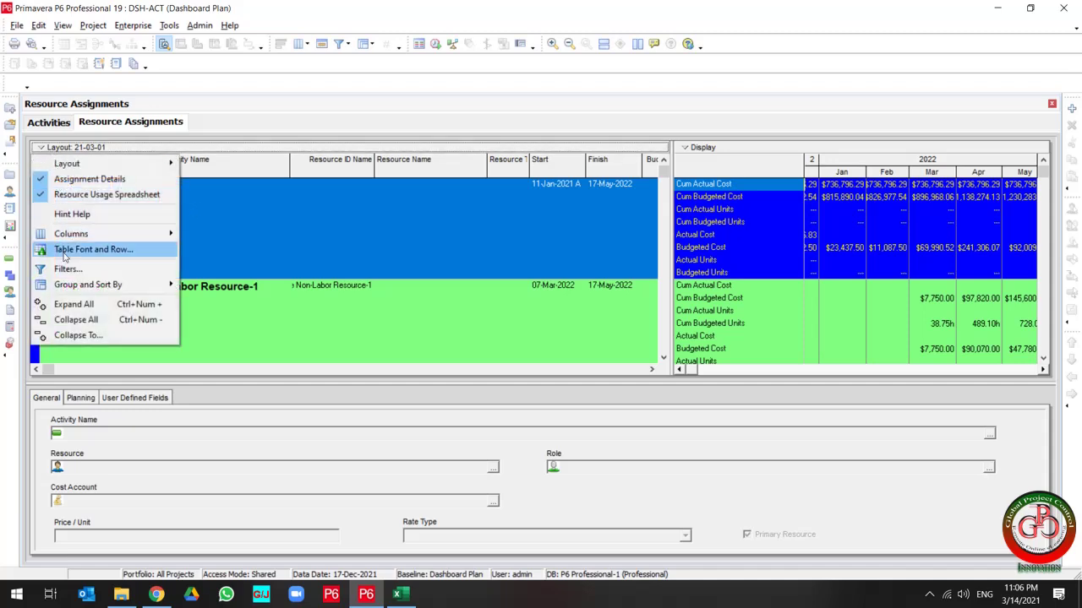
{"action": "left_click", "coordinate": [74, 304]}
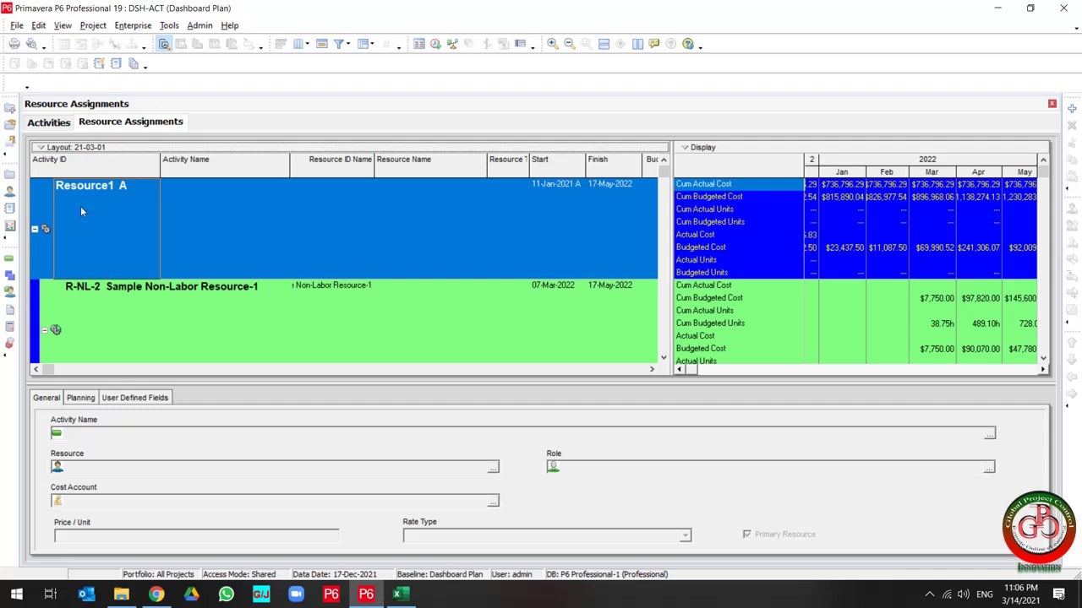
{"action": "left_click", "coordinate": [365, 43]}
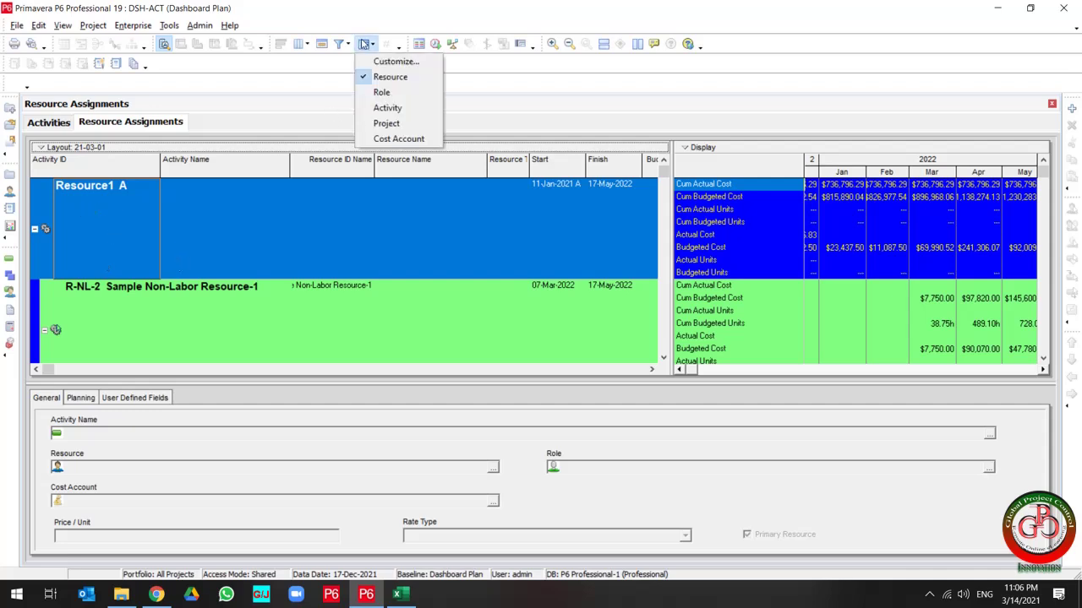
{"action": "left_click", "coordinate": [394, 79]}
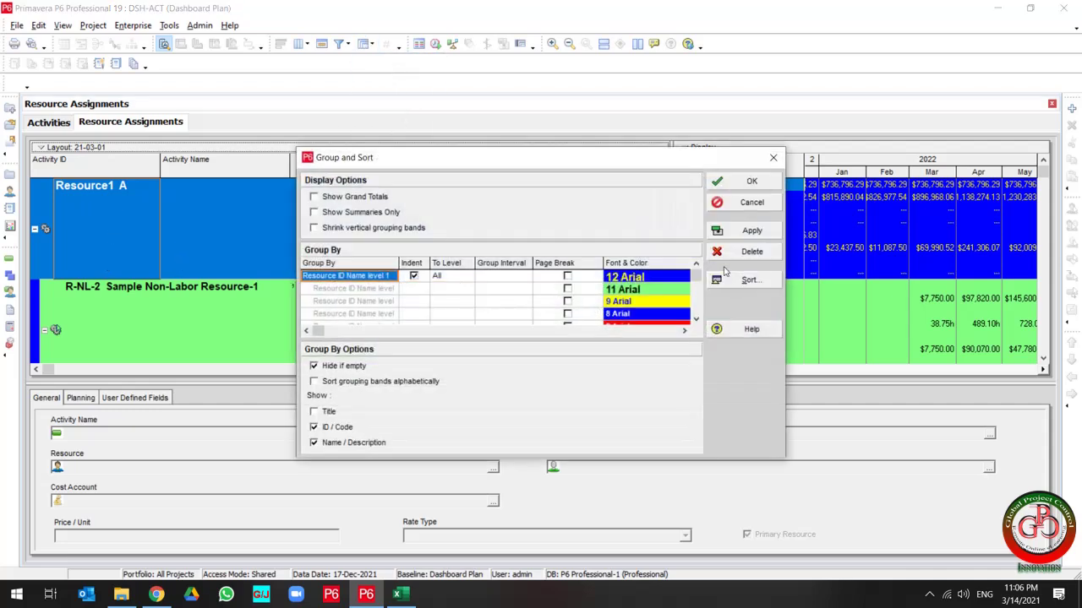
{"action": "left_click", "coordinate": [732, 252]}
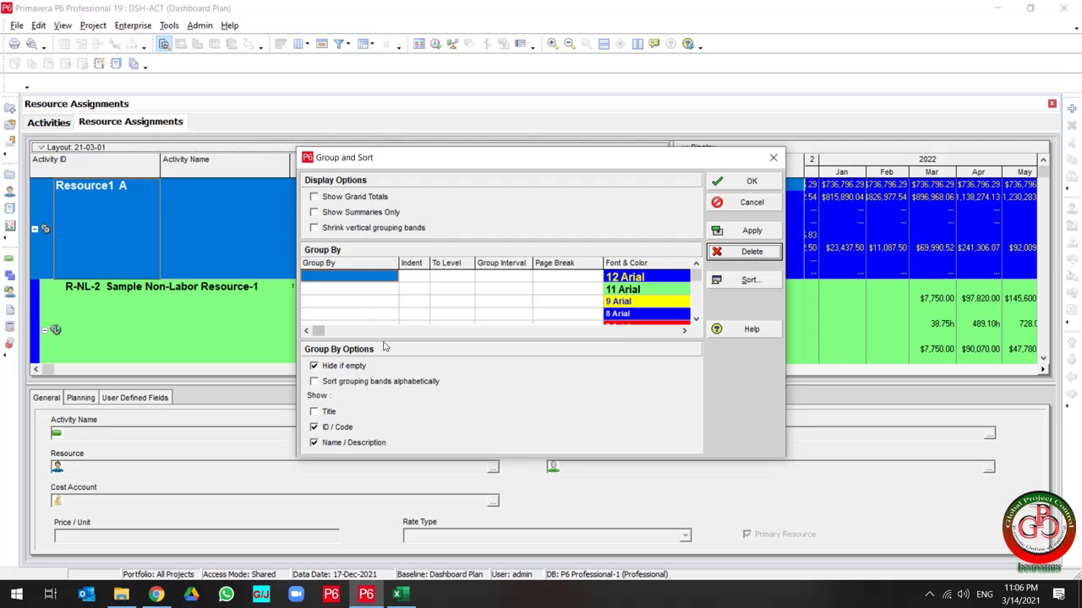
{"action": "left_click", "coordinate": [720, 231]}
{"action": "left_click", "coordinate": [751, 181]}
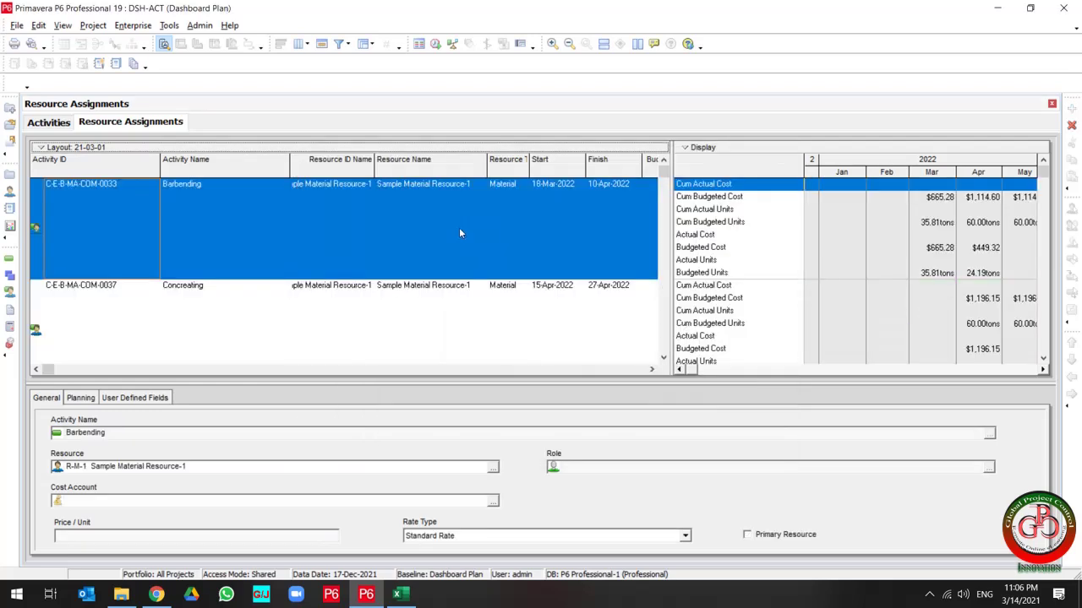
Step: Copy all resource assignments in the ungrouped table, together with their spreadsheet data
{"action": "left_click", "coordinate": [195, 257]}
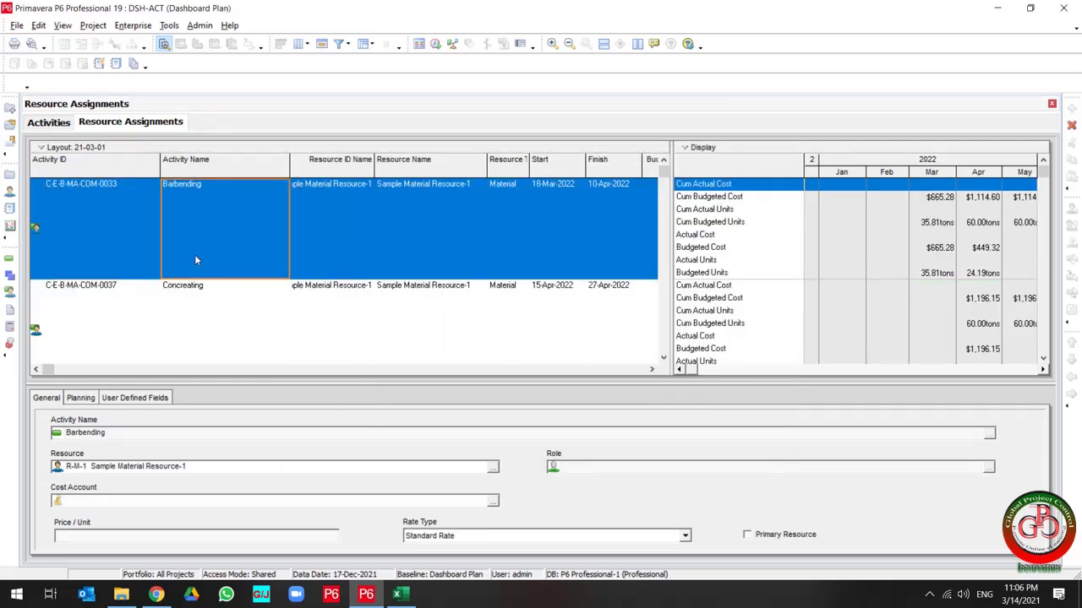
{"action": "key", "text": "ctrl+a"}
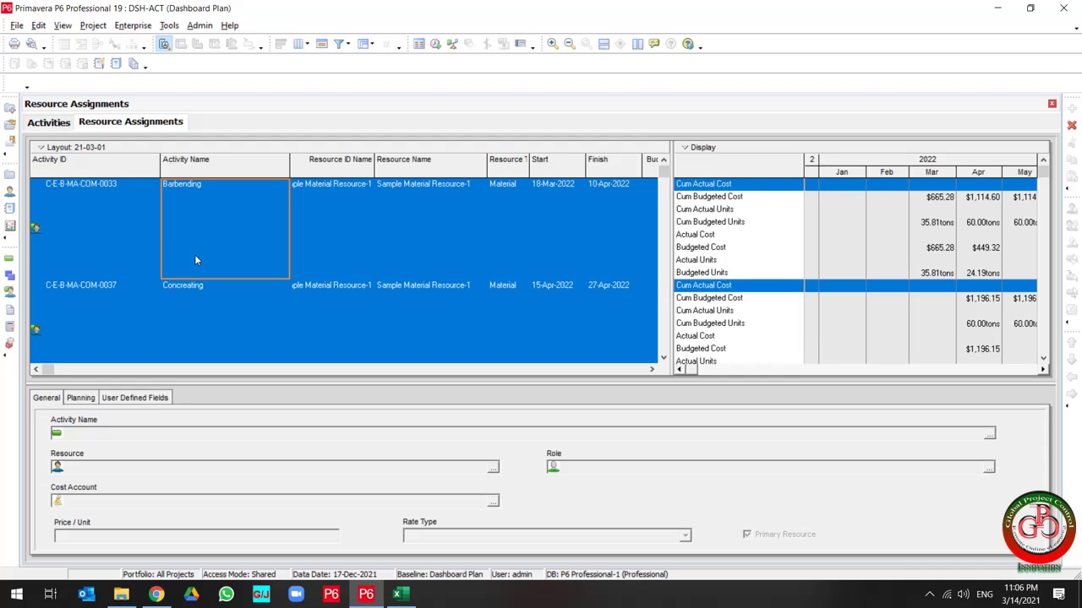
{"action": "right_click", "coordinate": [269, 251]}
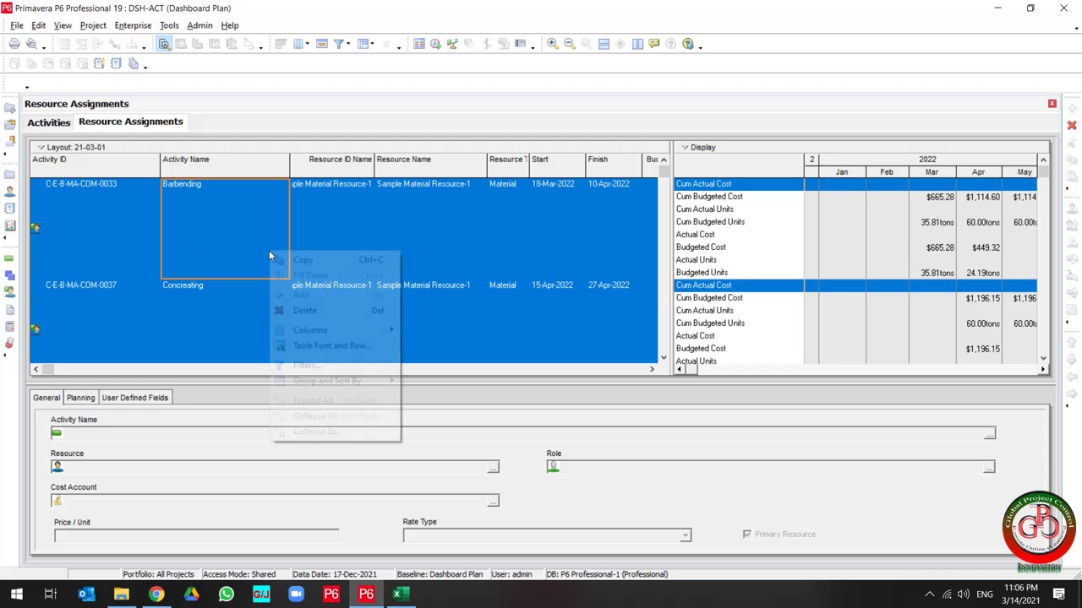
{"action": "left_click", "coordinate": [302, 262]}
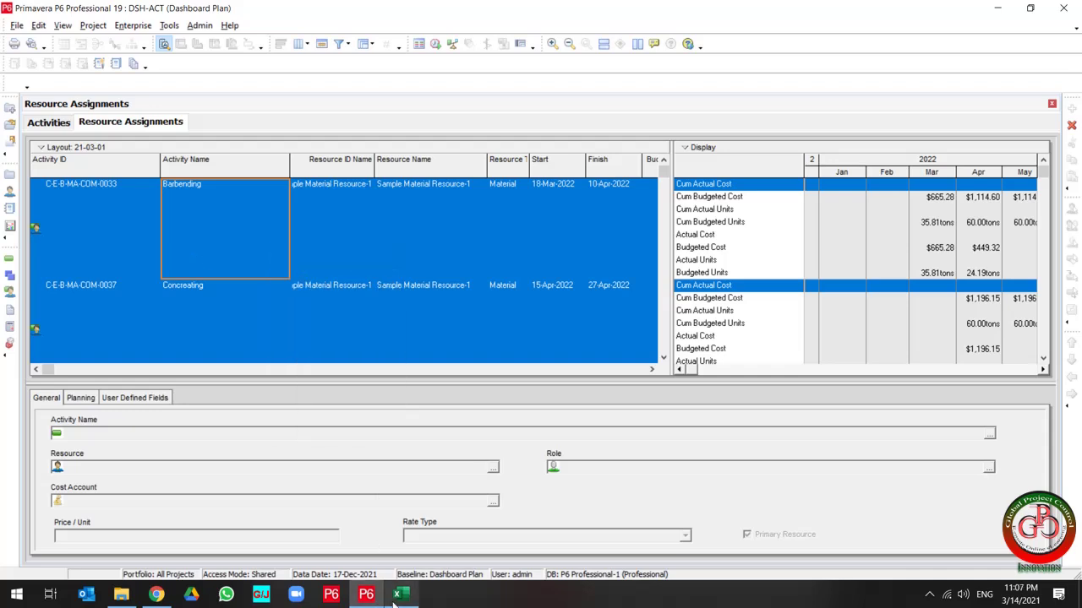
Step: Switch to Excel and create a new blank workbook
{"action": "left_click", "coordinate": [16, 594]}
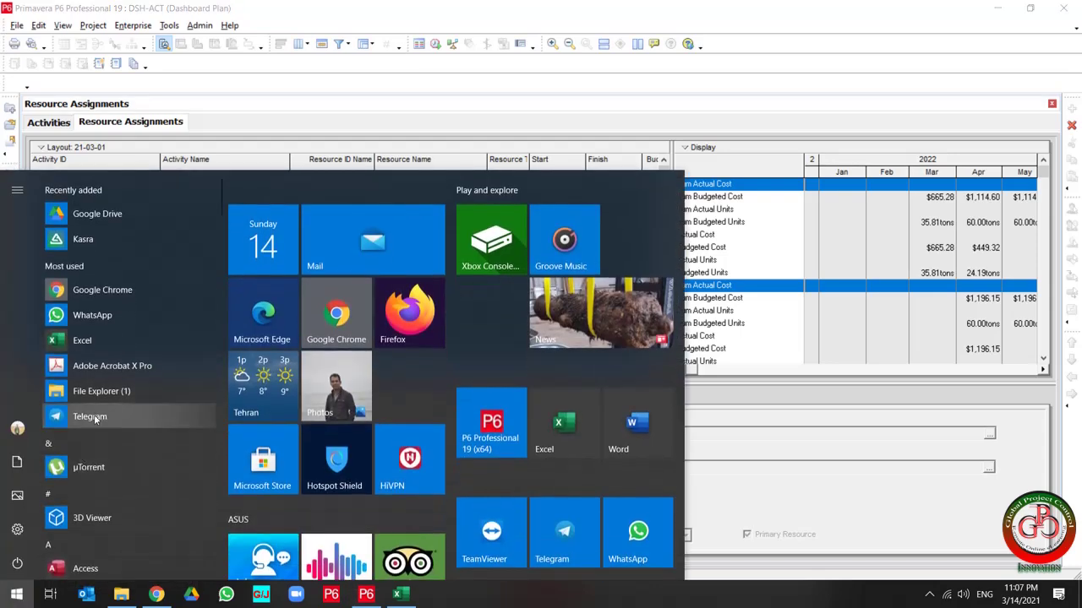
{"action": "left_click", "coordinate": [104, 341]}
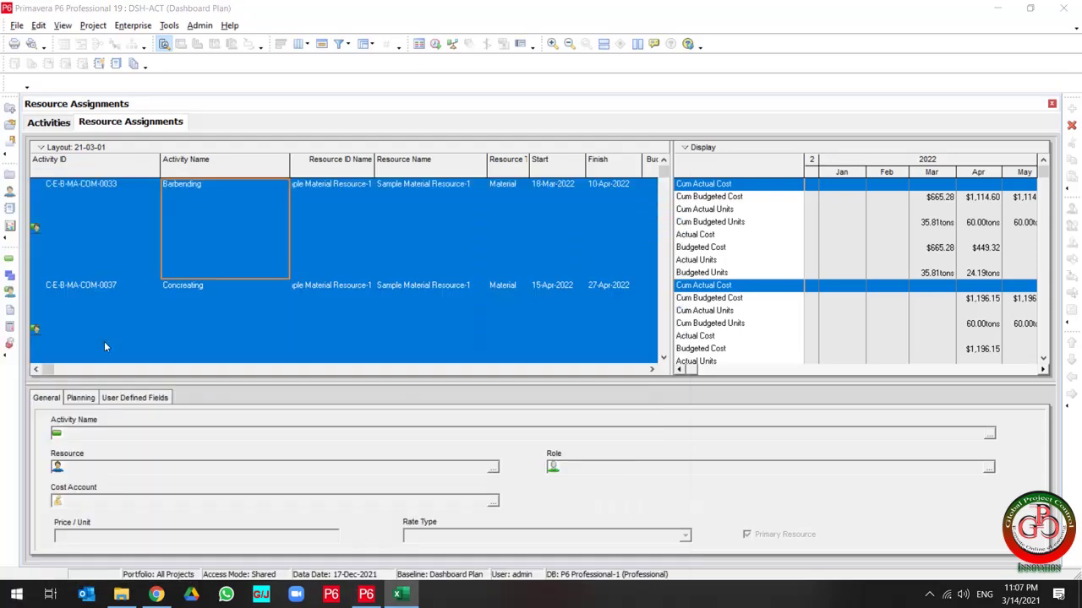
{"action": "key", "text": "alt+Tab"}
{"action": "key", "text": "alt+Tab"}
{"action": "key", "text": "alt+Tab"}
{"action": "key", "text": "alt+Tab"}
{"action": "key", "text": "alt+Tab"}
{"action": "left_click", "coordinate": [811, 160]}
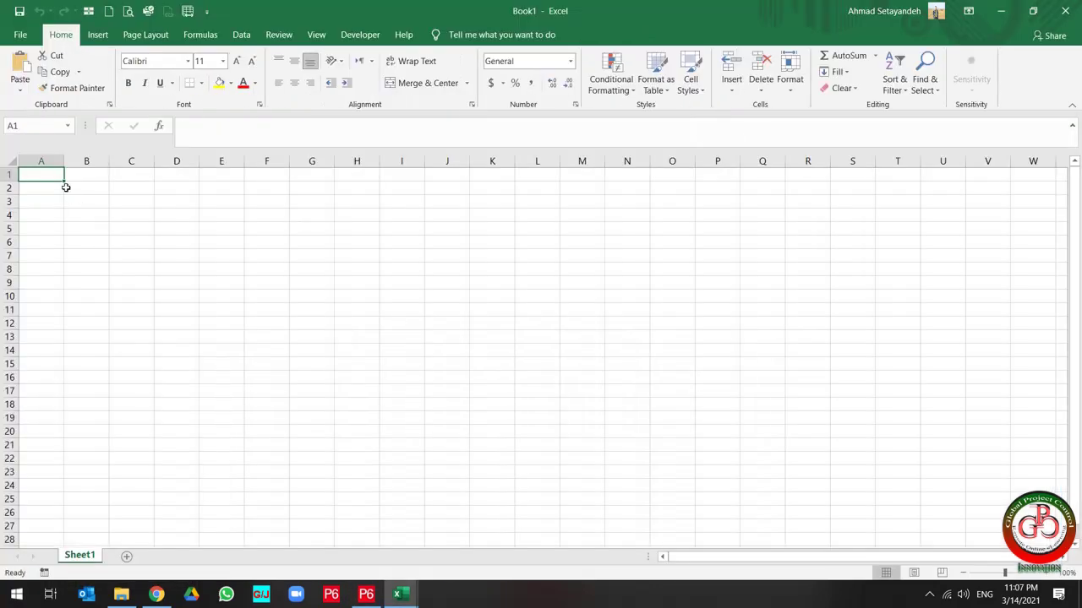
Step: Paste the copied assignments at cell A1 and narrow the Activity Name column to fit its entries
{"action": "right_click", "coordinate": [54, 174]}
{"action": "left_click", "coordinate": [83, 238]}
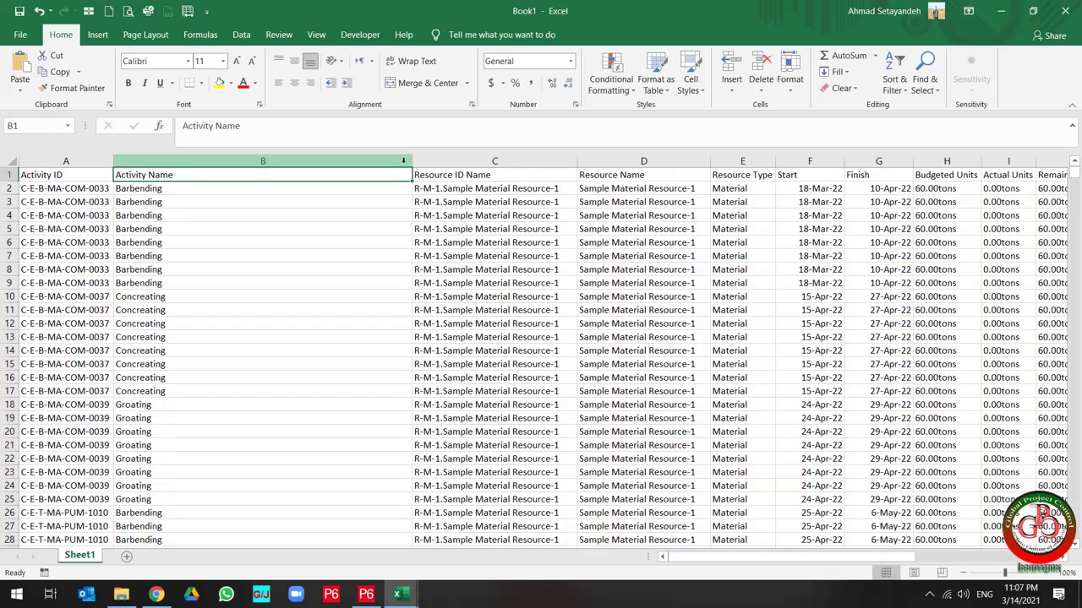
{"action": "left_click_drag", "start_coordinate": [412, 162], "coordinate": [190, 169]}
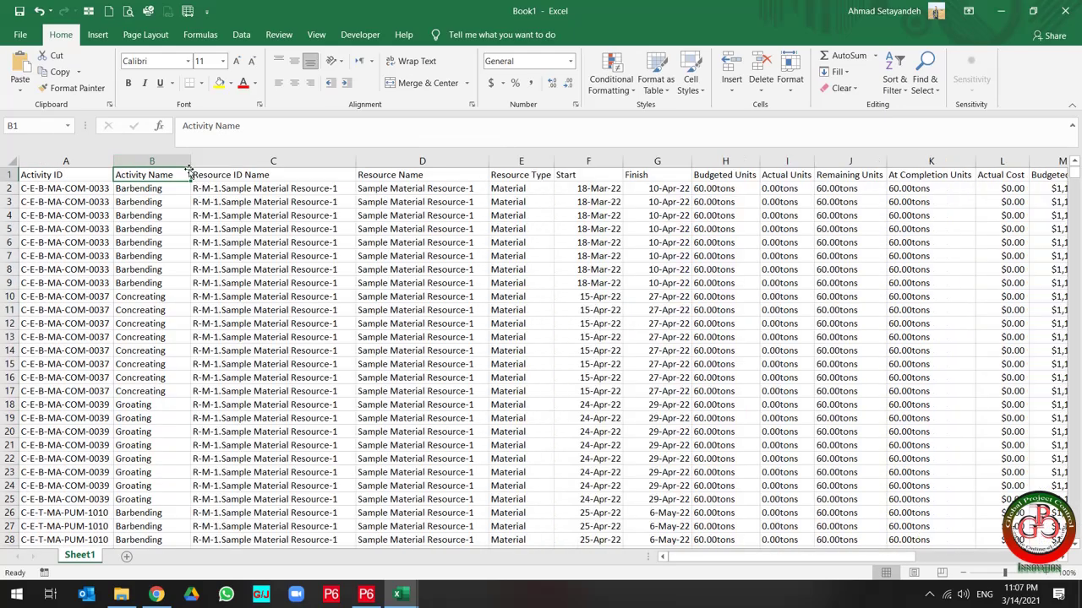
Step: Rename the worksheet Sheet1 as Info
{"action": "double_click", "coordinate": [93, 557]}
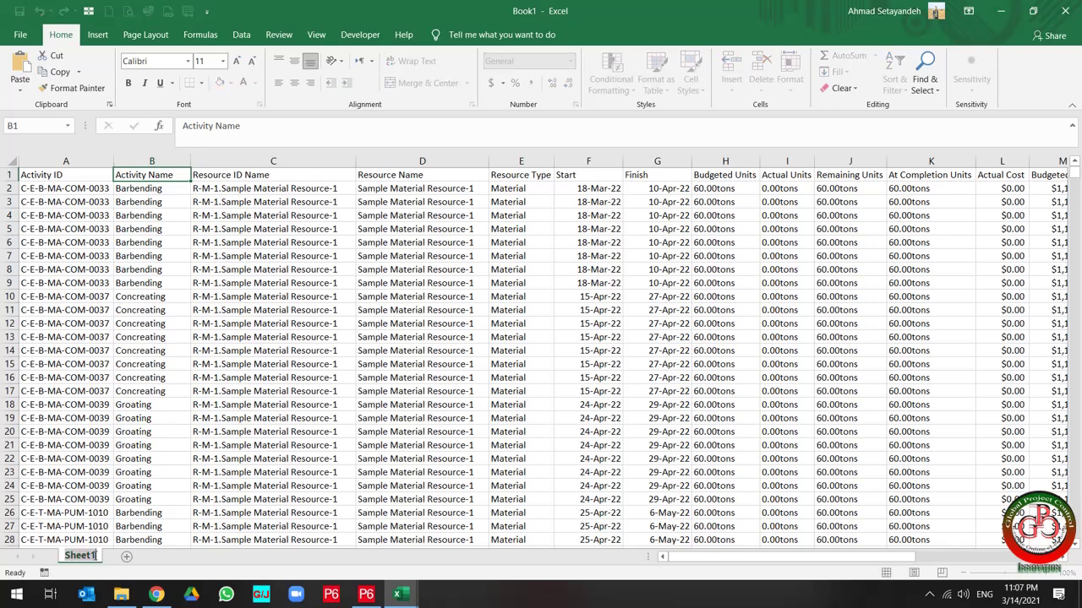
{"action": "type", "text": "Info"}
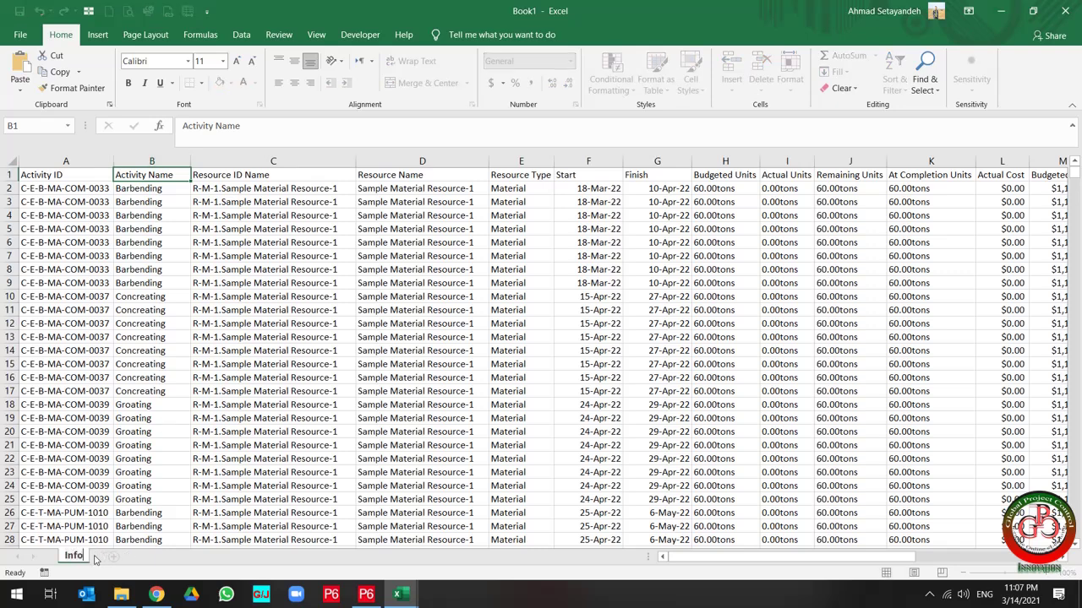
{"action": "key", "text": "Return"}
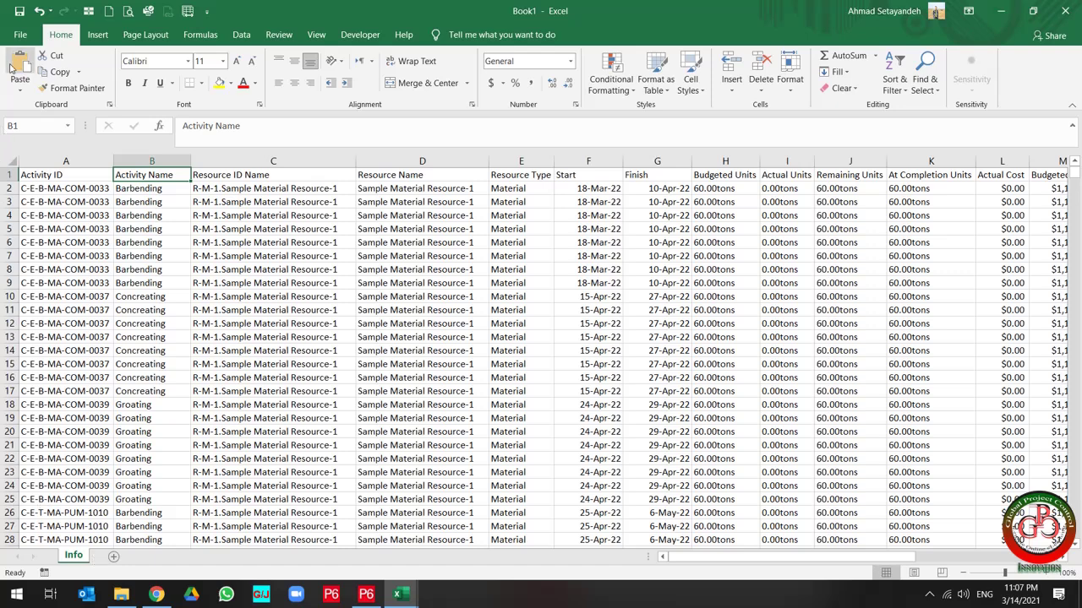
Step: Save the workbook under the name Res DSH
{"action": "left_click", "coordinate": [20, 34]}
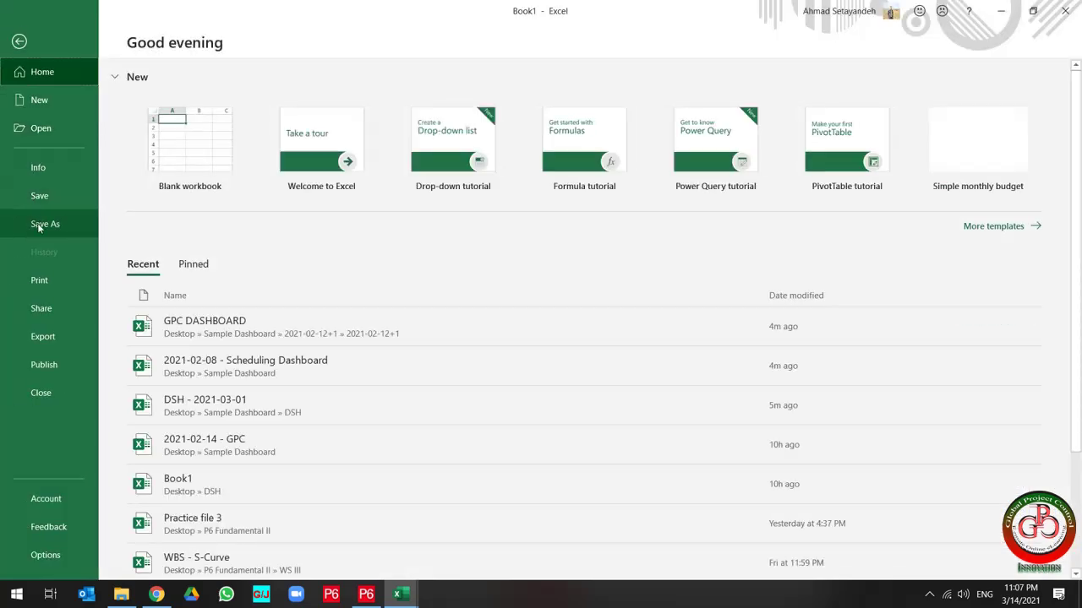
{"action": "left_click", "coordinate": [38, 224]}
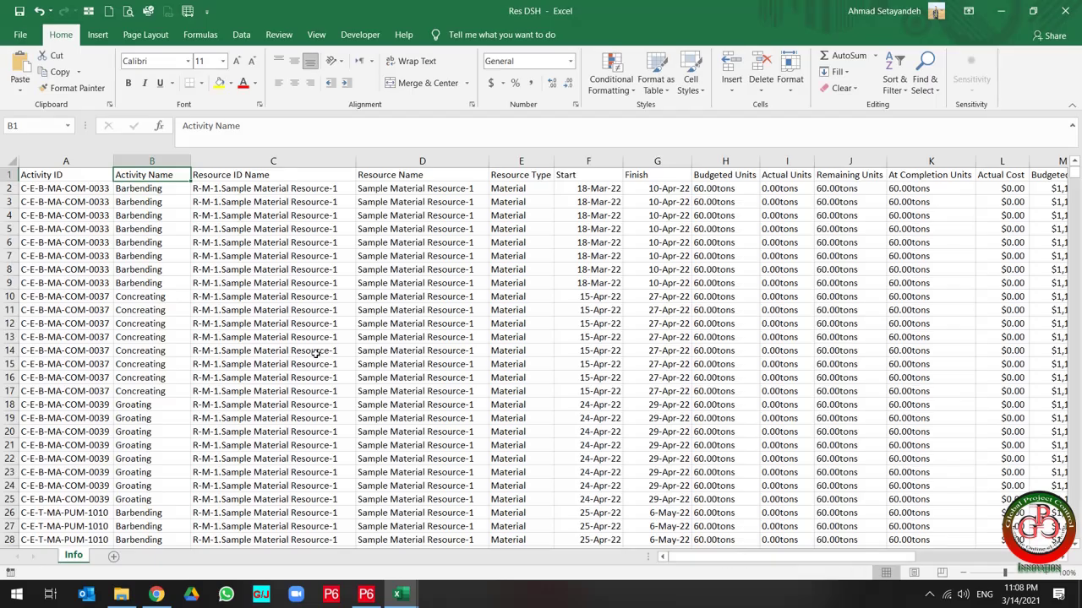
{"action": "key", "text": "Left"}
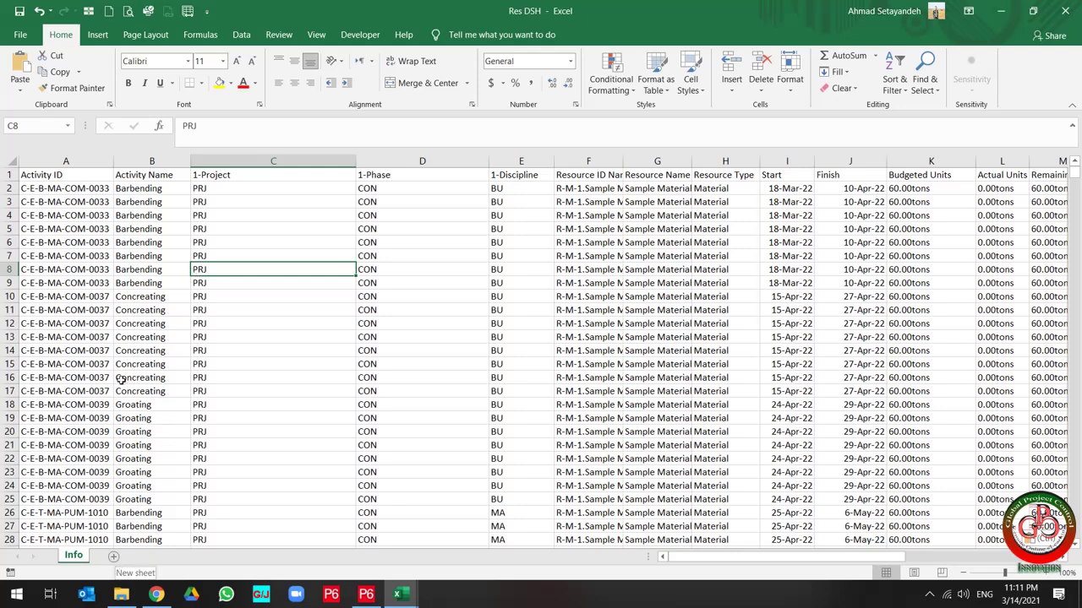
Step: Create a PivotTable on a new worksheet from the Info data range A1:AJ2545
{"action": "left_click", "coordinate": [128, 267]}
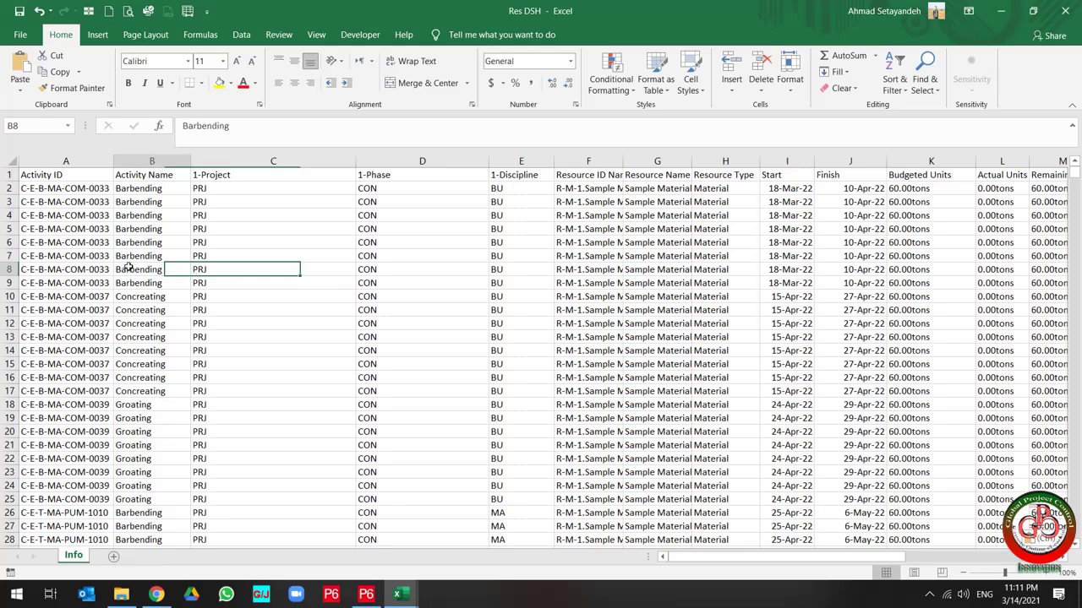
{"action": "left_click", "coordinate": [99, 40]}
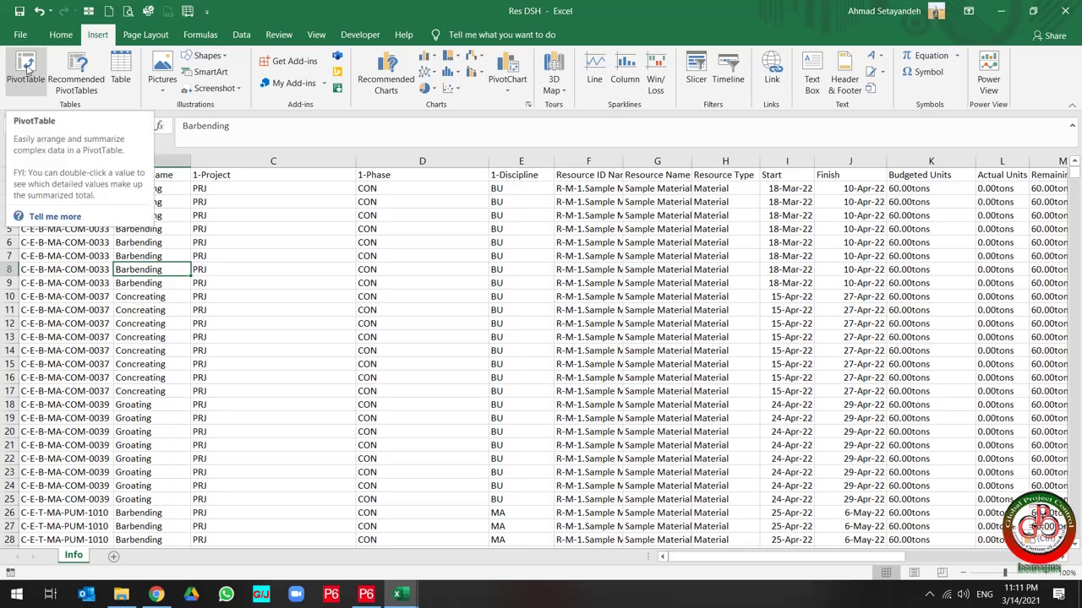
{"action": "left_click", "coordinate": [26, 67]}
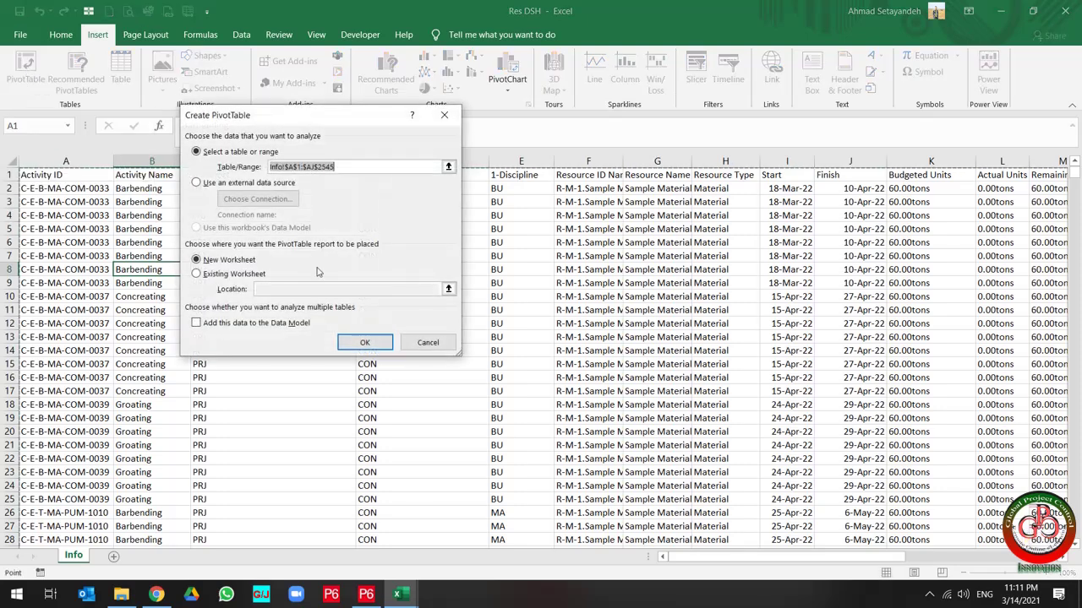
{"action": "left_click", "coordinate": [364, 343]}
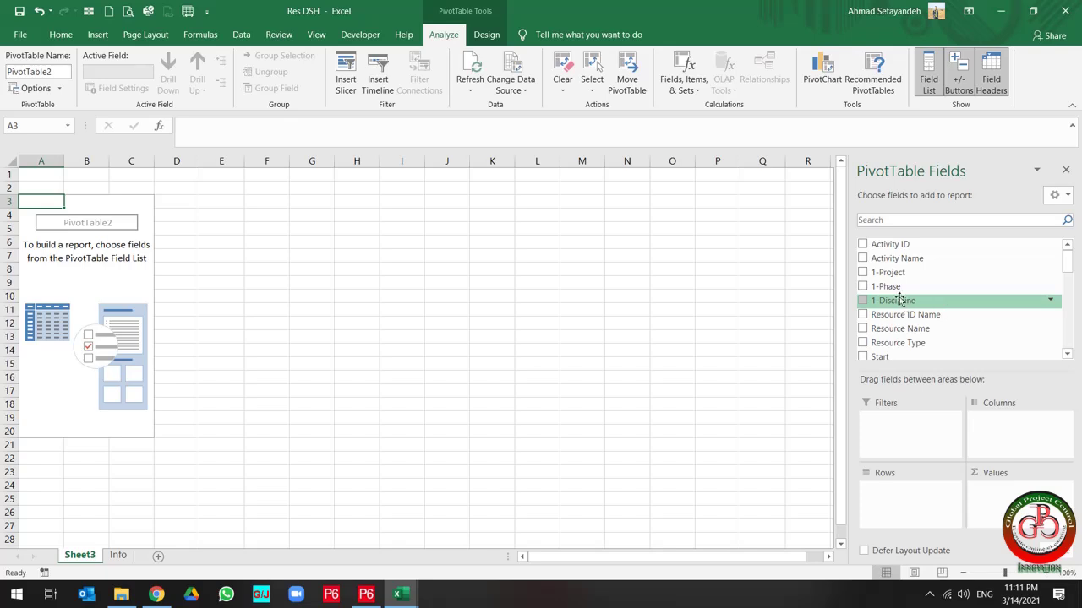
Step: Add 1-Phase as the PivotTable's row field and 1-May-22 as its value field
{"action": "left_click_drag", "start_coordinate": [895, 289], "coordinate": [896, 492]}
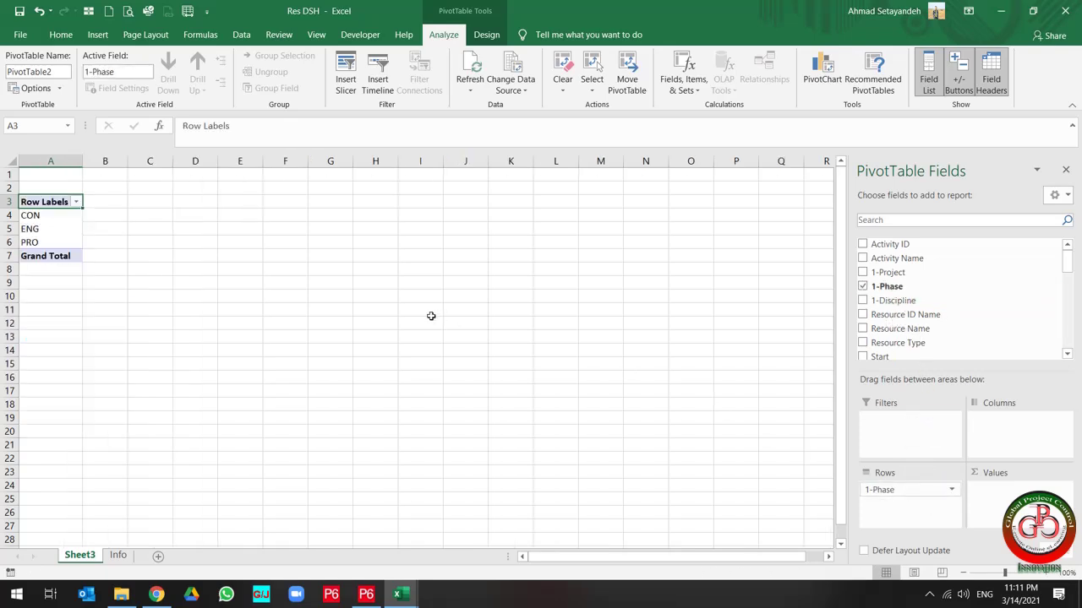
{"action": "scroll", "coordinate": [955, 332], "scroll_direction": "down", "scroll_amount": 2}
{"action": "scroll", "coordinate": [956, 332], "scroll_direction": "down", "scroll_amount": 10}
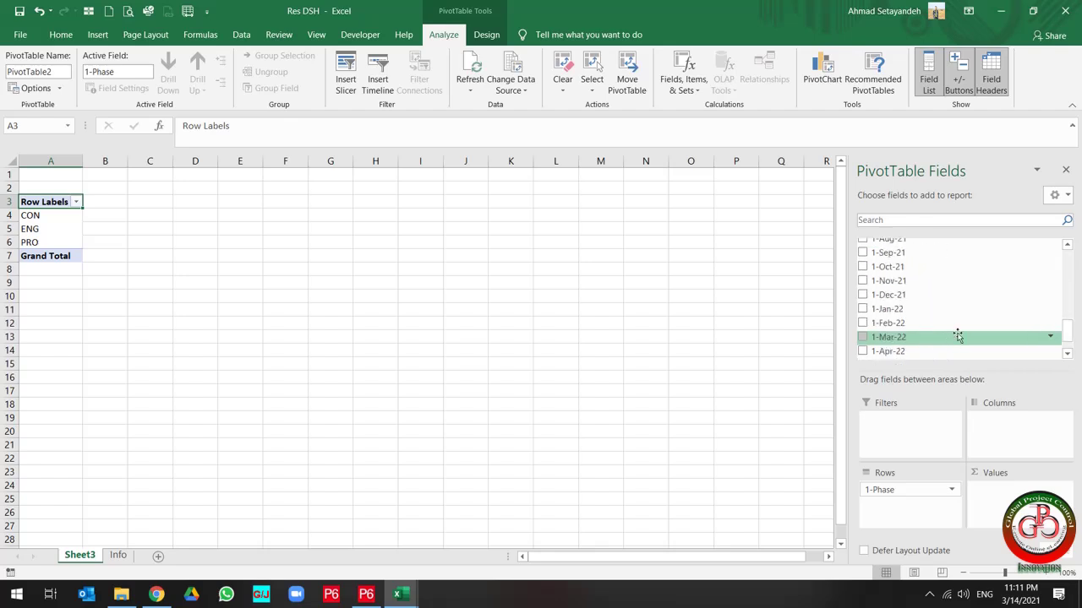
{"action": "left_click_drag", "start_coordinate": [888, 333], "coordinate": [1018, 490]}
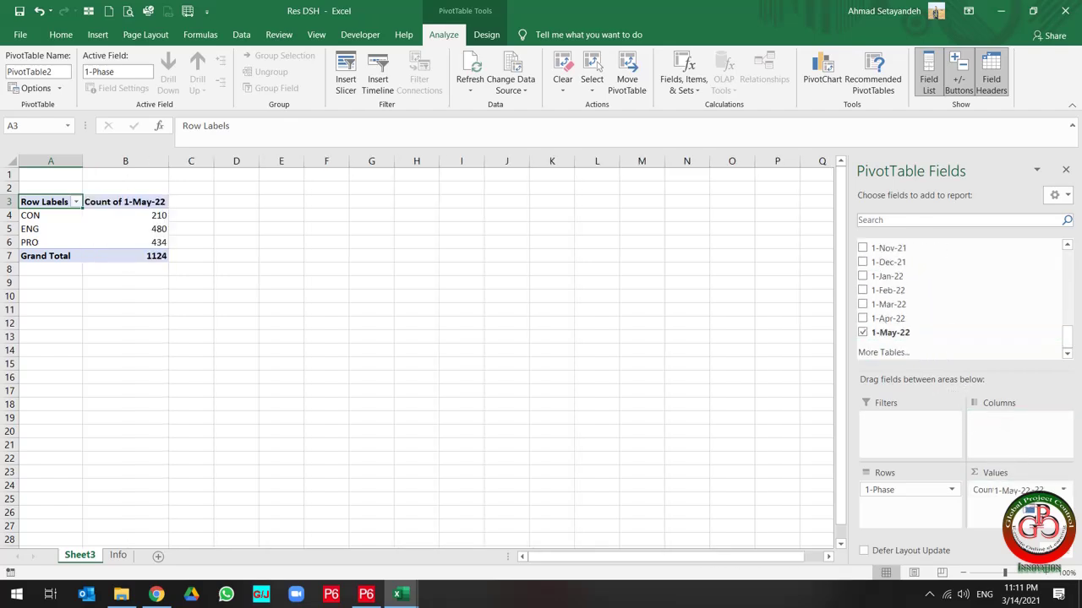
Step: Change the summary calculation of the 1-May-22 value field to Sum
{"action": "left_click", "coordinate": [1062, 490]}
{"action": "left_click", "coordinate": [1031, 475]}
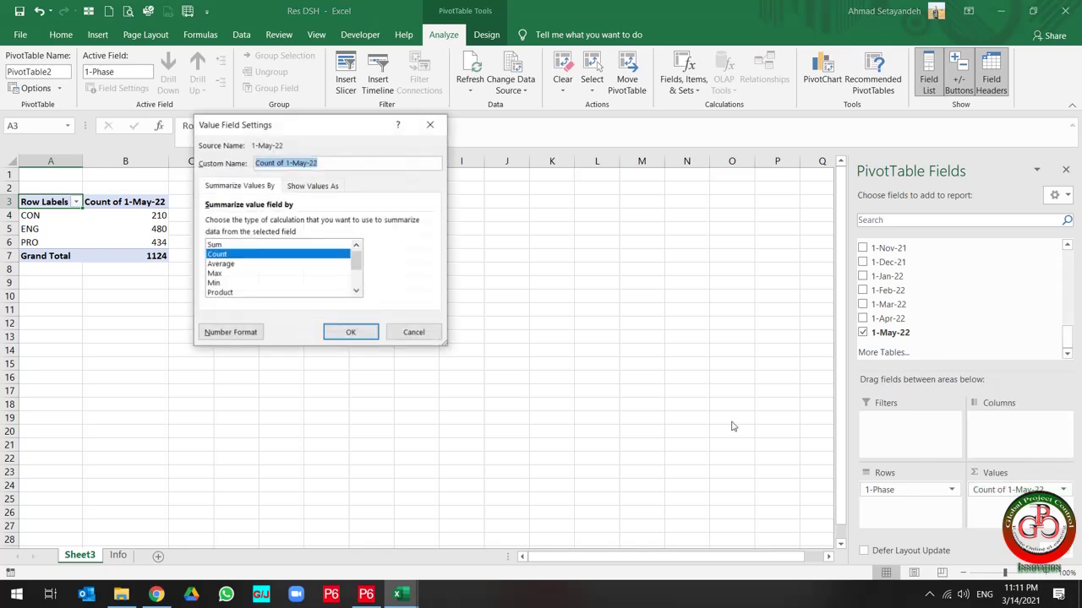
{"action": "left_click", "coordinate": [257, 245]}
{"action": "left_click", "coordinate": [350, 332]}
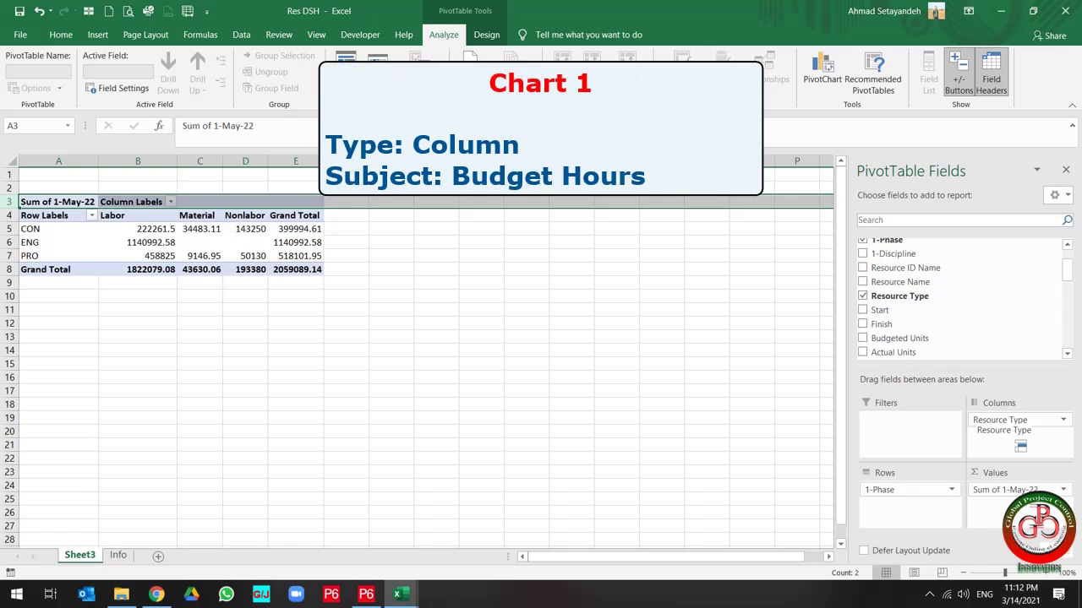
Step: Add Resource Type as the PivotTable's column field and insert a Clustered Column PivotChart from it
{"action": "left_click_drag", "start_coordinate": [1020, 445], "coordinate": [656, 499]}
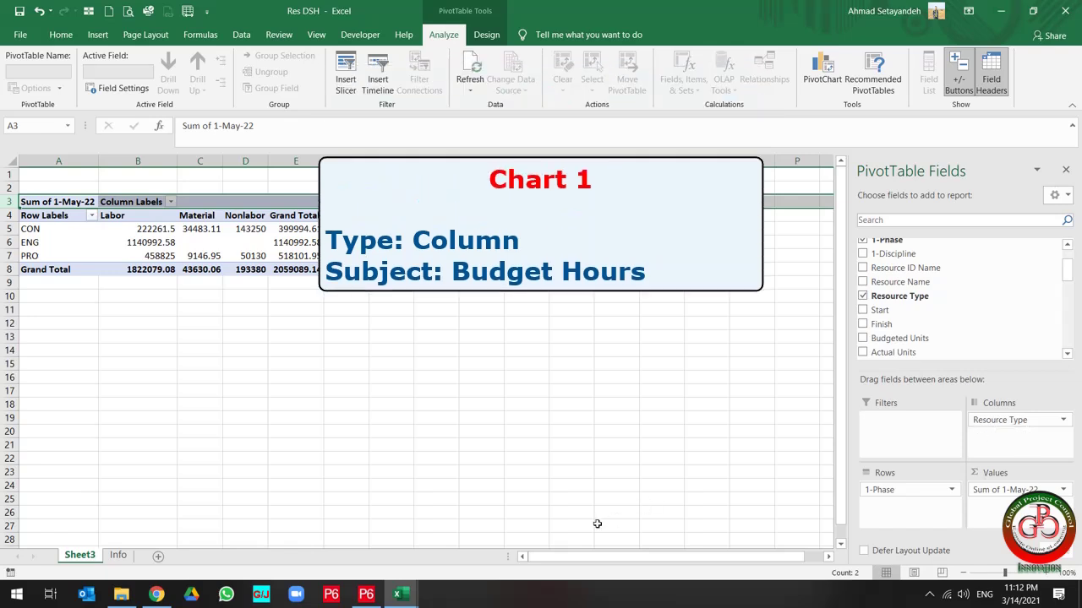
{"action": "left_click", "coordinate": [200, 244]}
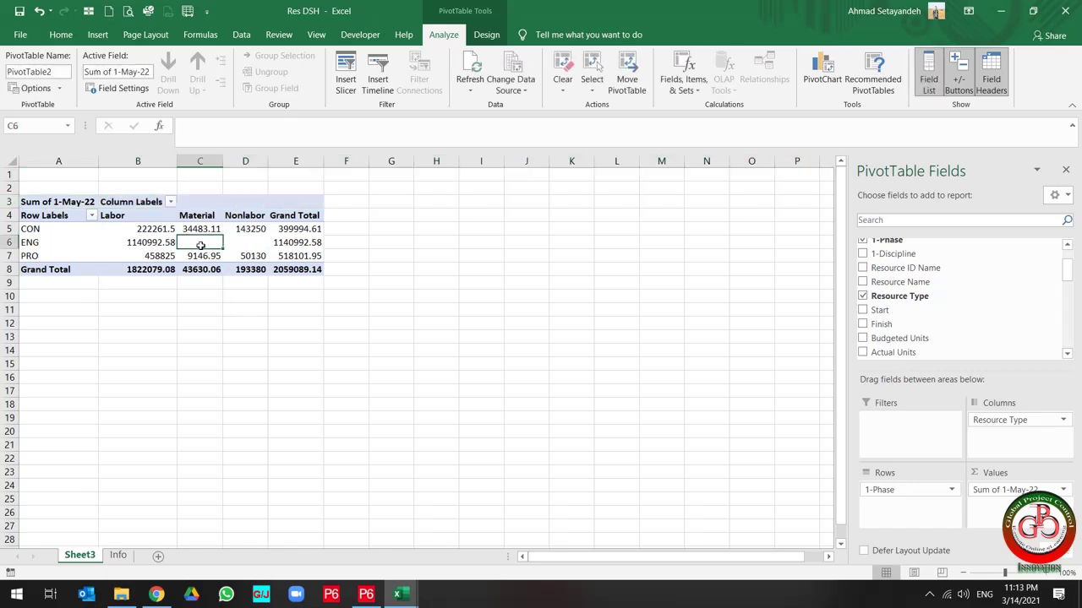
{"action": "left_click", "coordinate": [823, 72]}
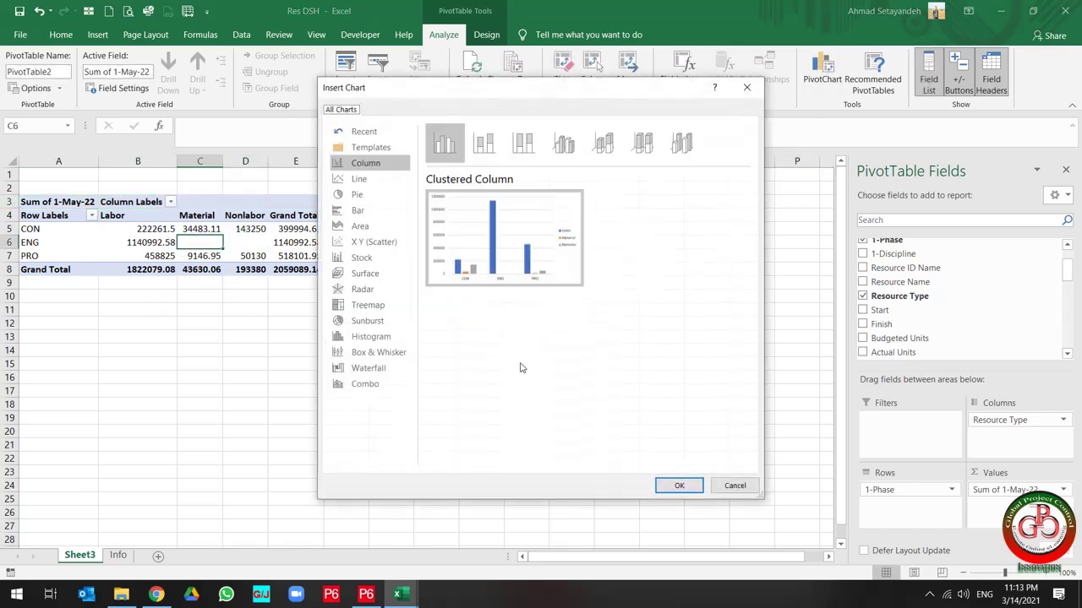
{"action": "left_click", "coordinate": [680, 486]}
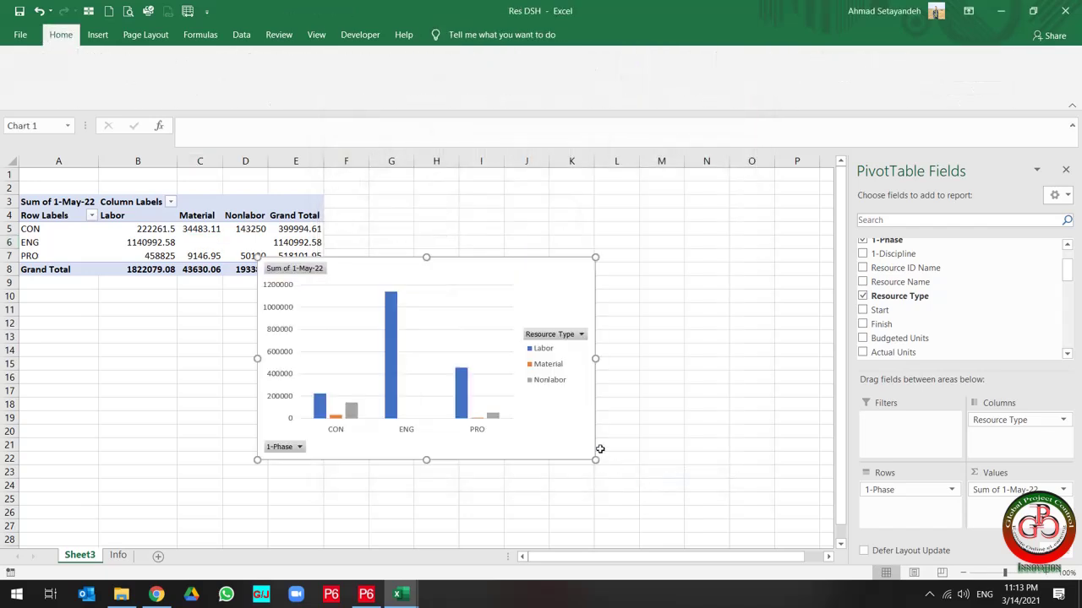
Step: Remove the Resource Type field from the PivotChart and hide all field buttons on the chart
{"action": "right_click", "coordinate": [543, 341]}
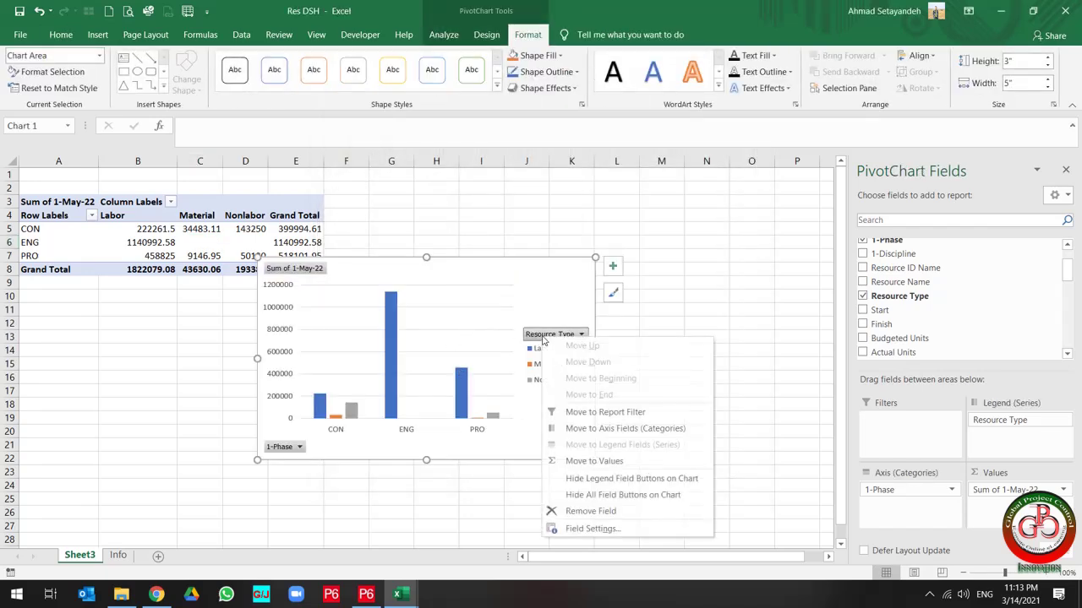
{"action": "left_click", "coordinate": [590, 511]}
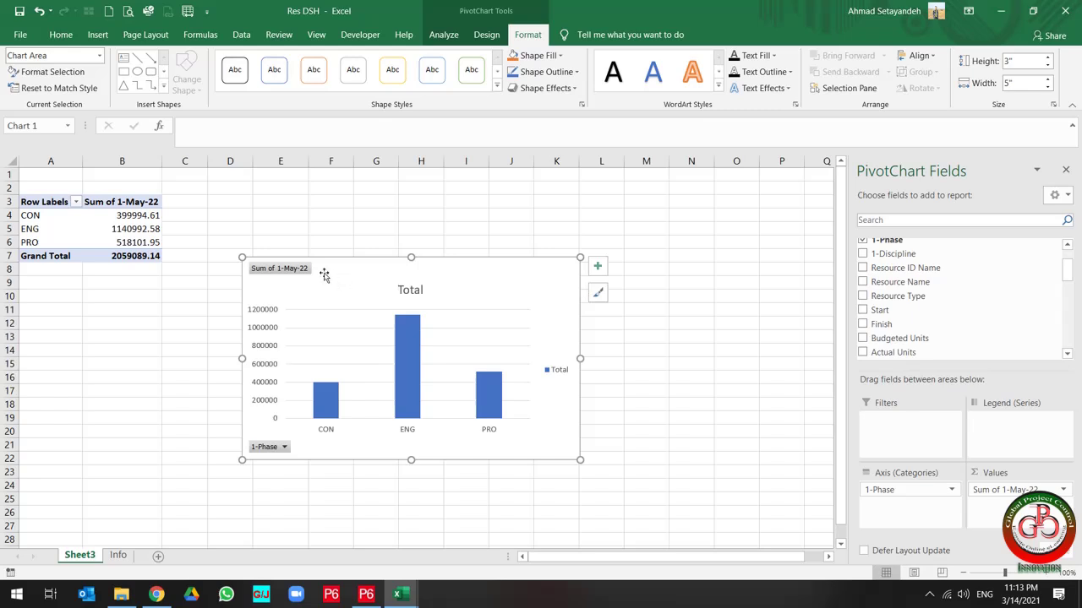
{"action": "right_click", "coordinate": [289, 270]}
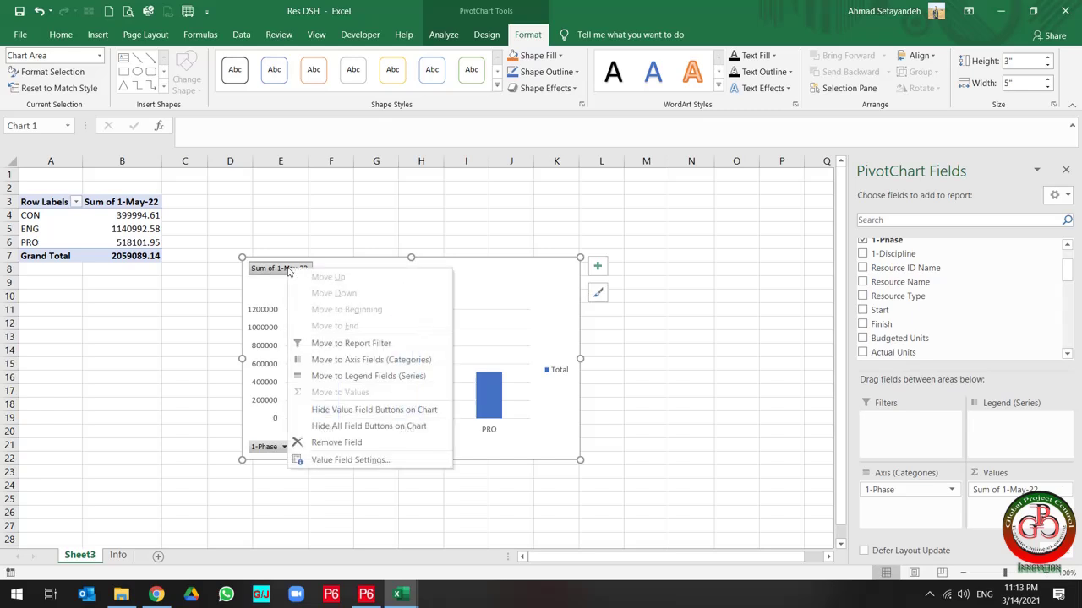
{"action": "left_click", "coordinate": [368, 427]}
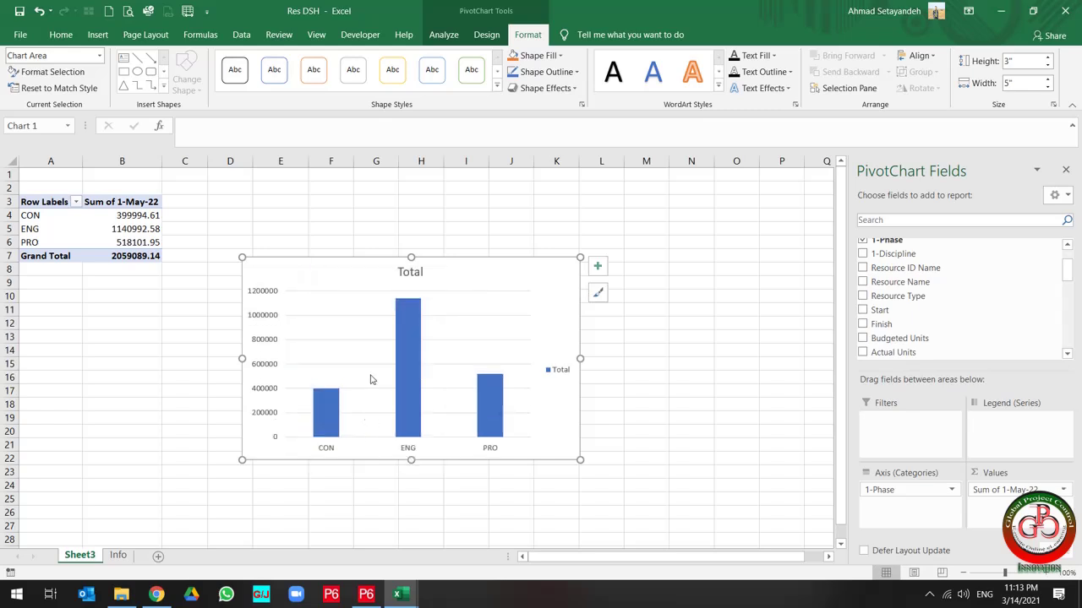
Step: Change the PivotChart's title to "Budget Hours"
{"action": "left_click", "coordinate": [412, 274]}
{"action": "double_click", "coordinate": [411, 272]}
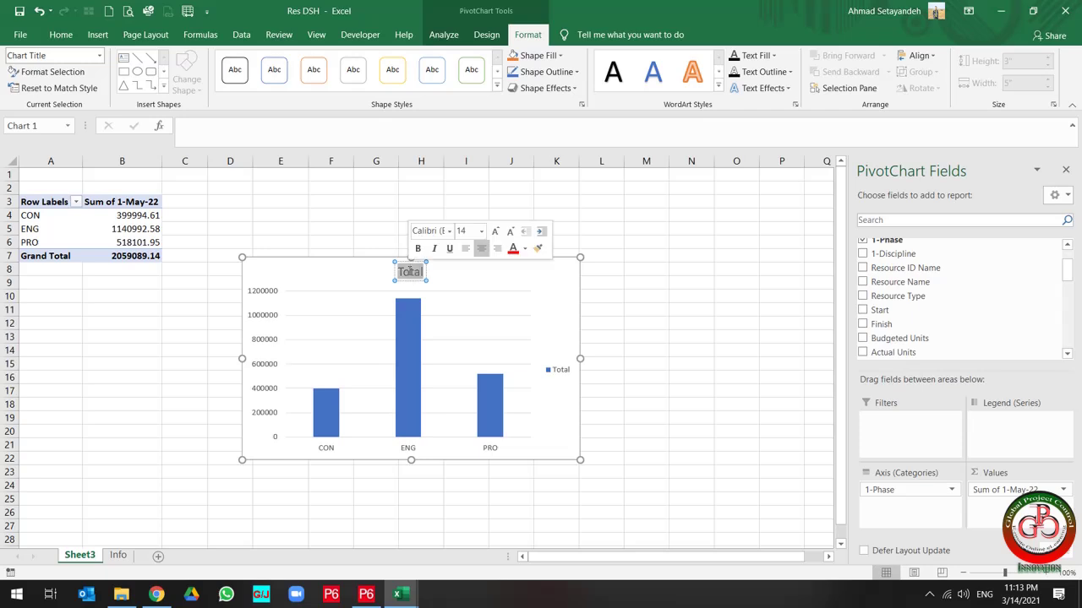
{"action": "type", "text": "Budget"}
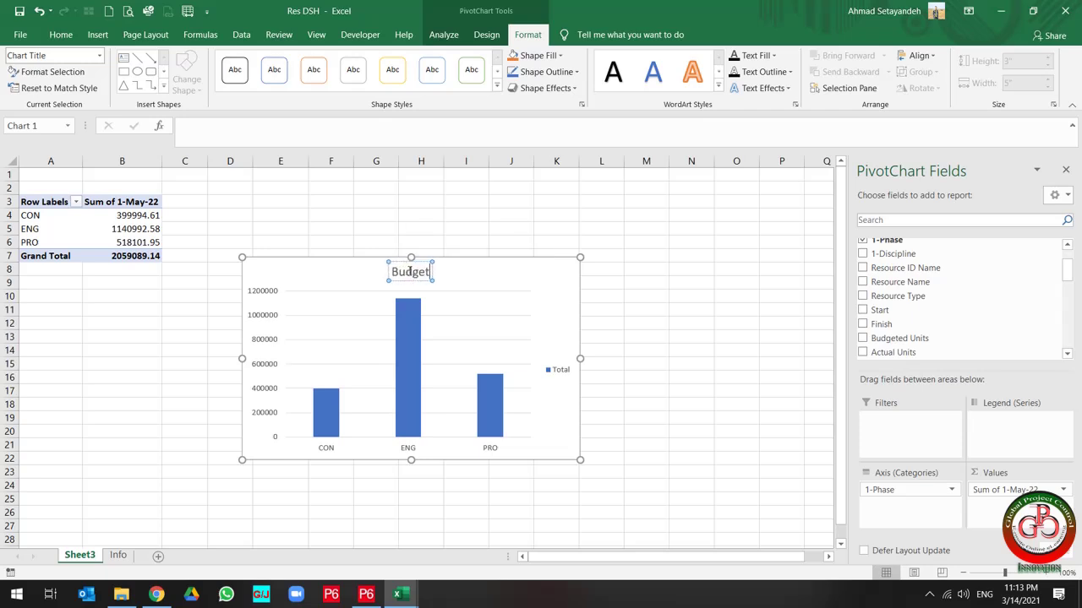
{"action": "type", "text": " Hou"}
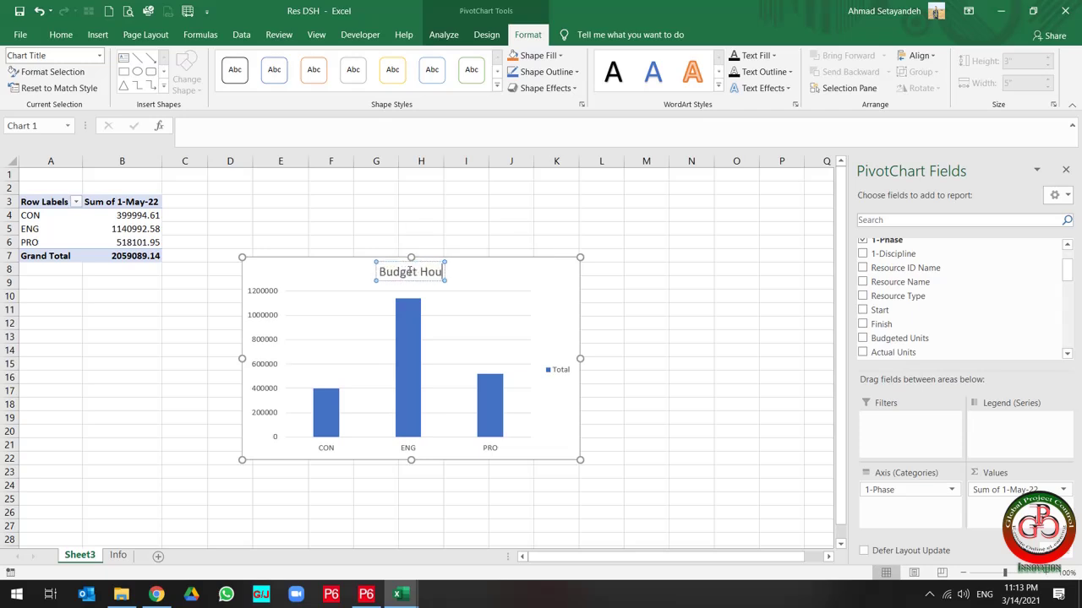
{"action": "type", "text": "rs"}
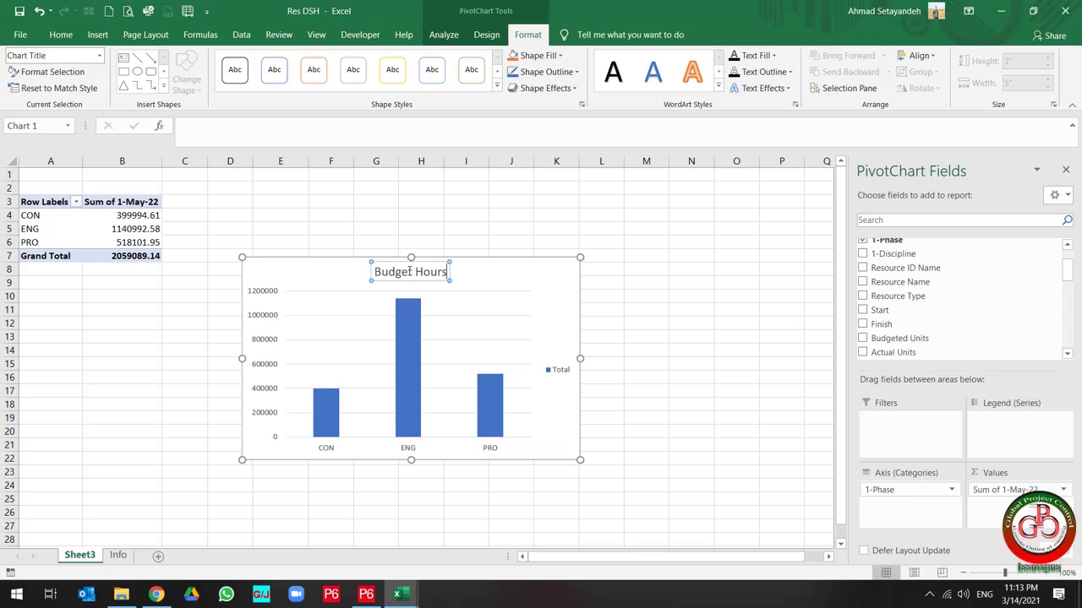
{"action": "left_click", "coordinate": [601, 300]}
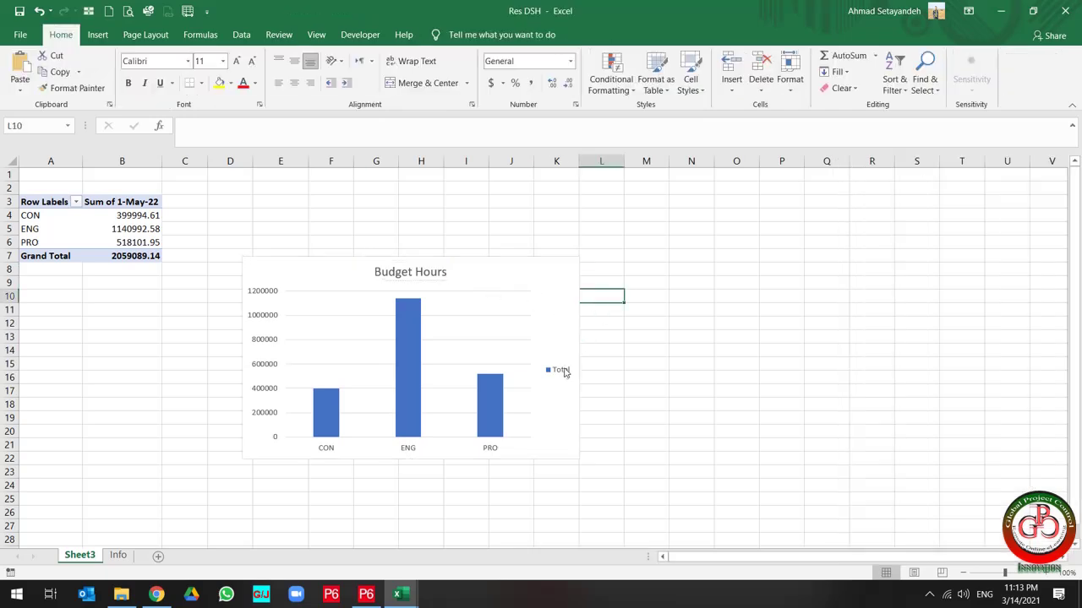
Step: Add Resource Type as the chart's legend series field and place the legend at the bottom of the chart
{"action": "left_click", "coordinate": [562, 372]}
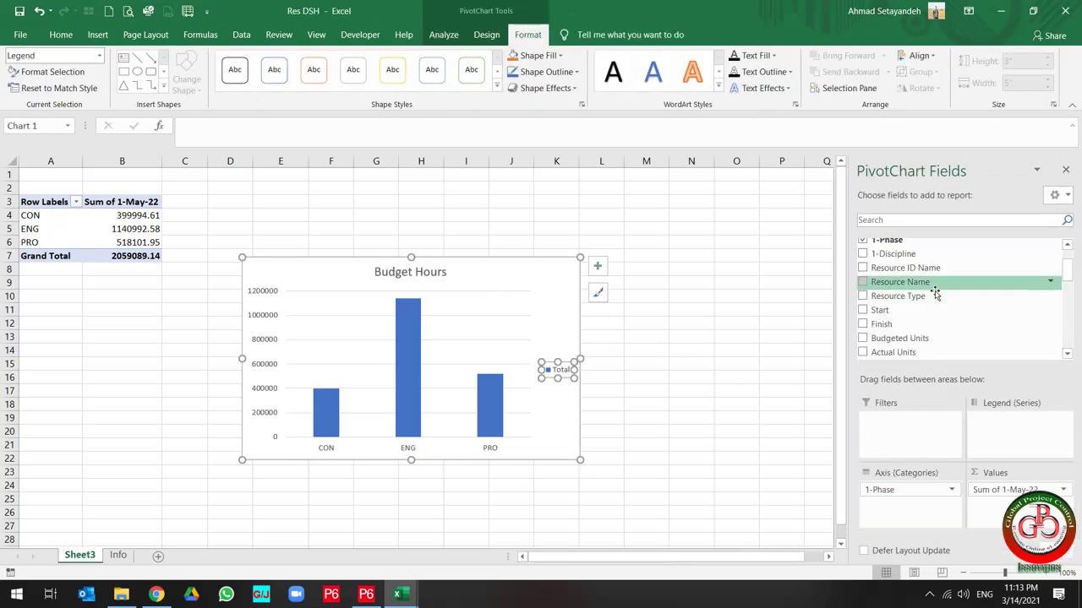
{"action": "left_click_drag", "start_coordinate": [918, 296], "coordinate": [1010, 416]}
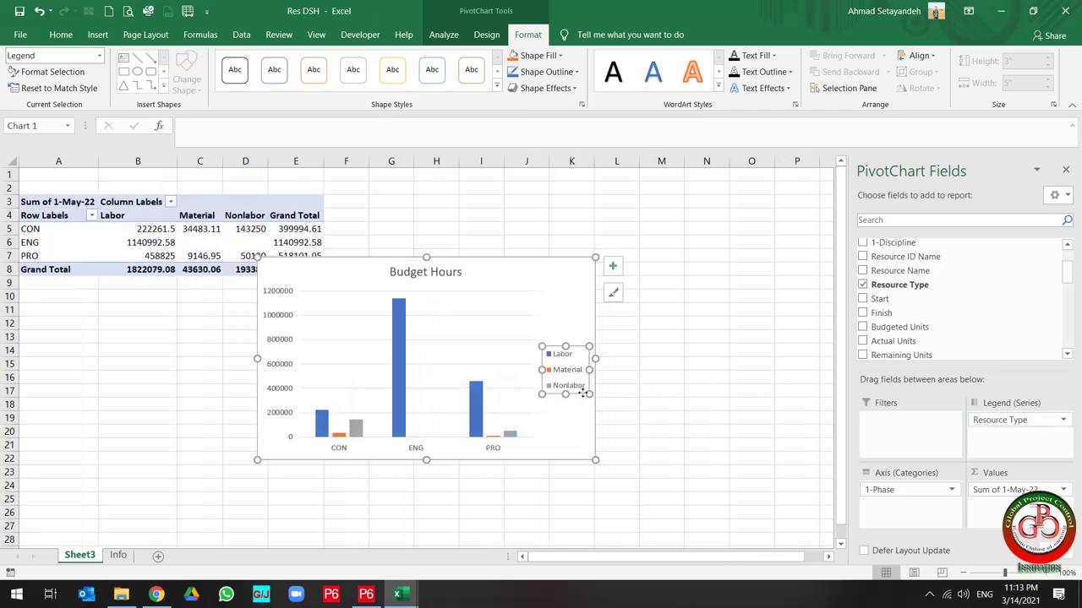
{"action": "left_click", "coordinate": [612, 269]}
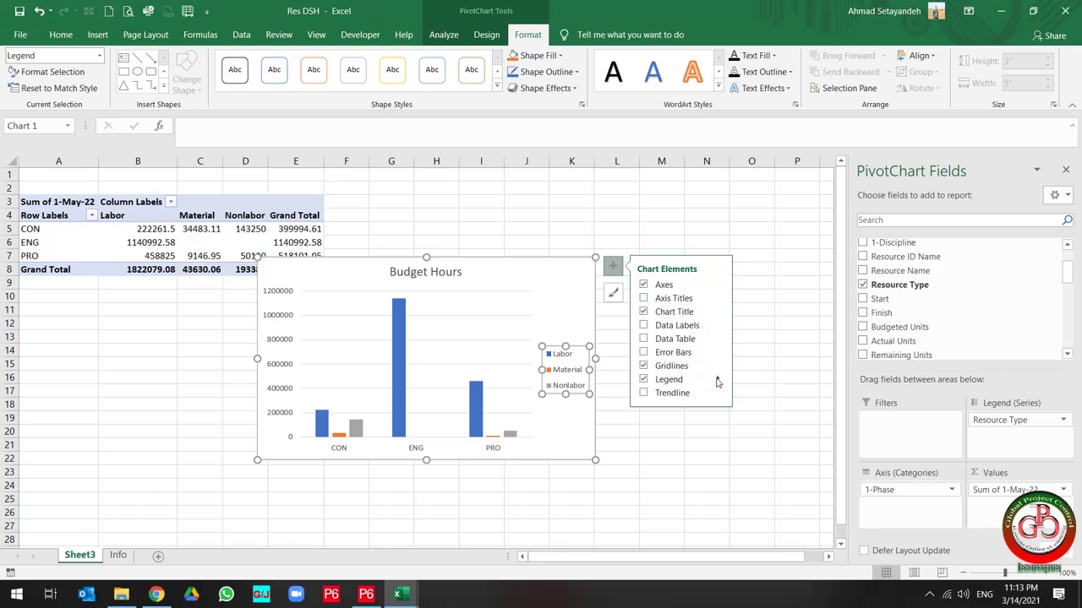
{"action": "left_click", "coordinate": [717, 380]}
{"action": "left_click", "coordinate": [752, 436]}
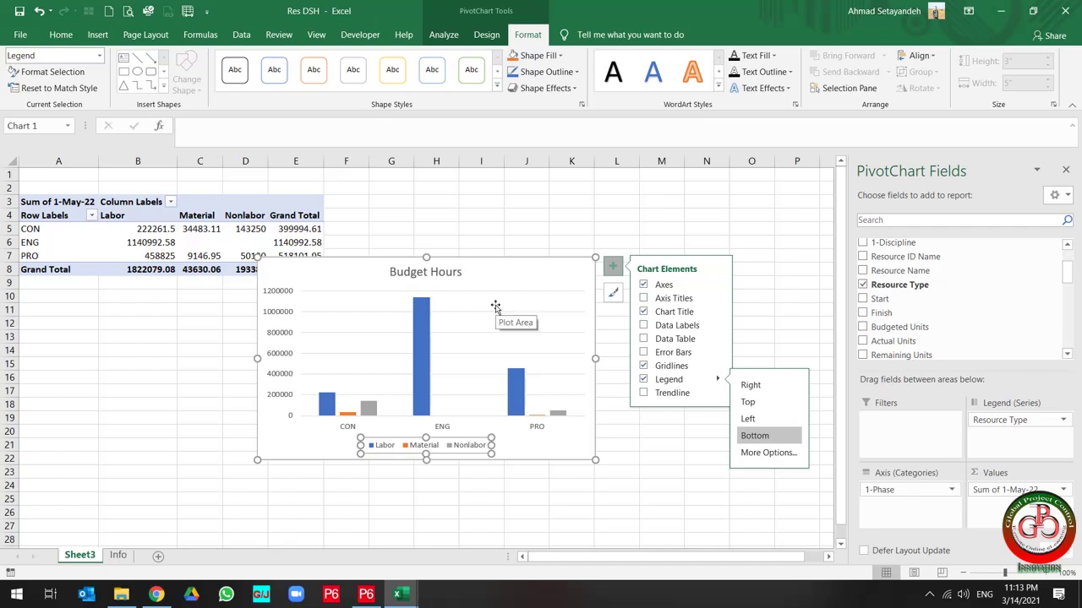
Step: Rename the PivotTable worksheet Sheet3 as 1 and move it after the Info sheet
{"action": "left_click", "coordinate": [87, 555]}
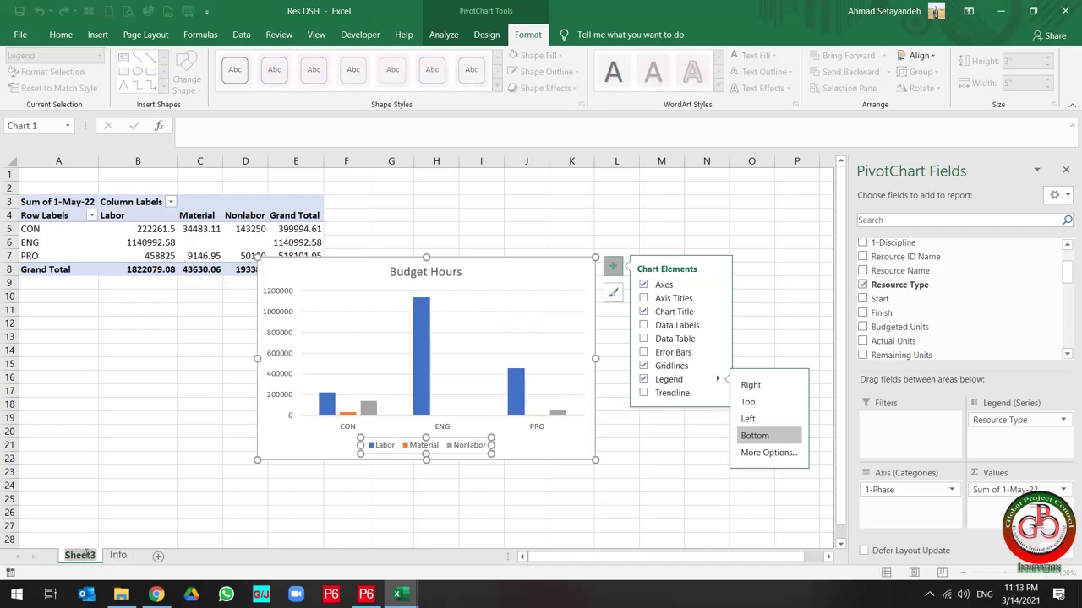
{"action": "double_click", "coordinate": [85, 554]}
{"action": "type", "text": "1"}
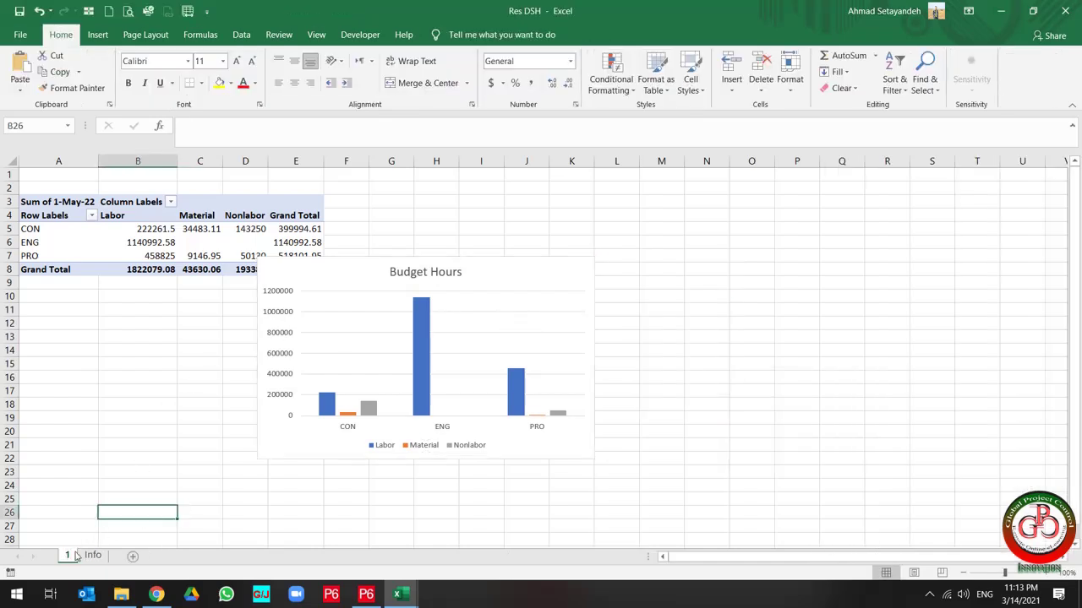
{"action": "left_click_drag", "start_coordinate": [110, 552], "coordinate": [111, 552]}
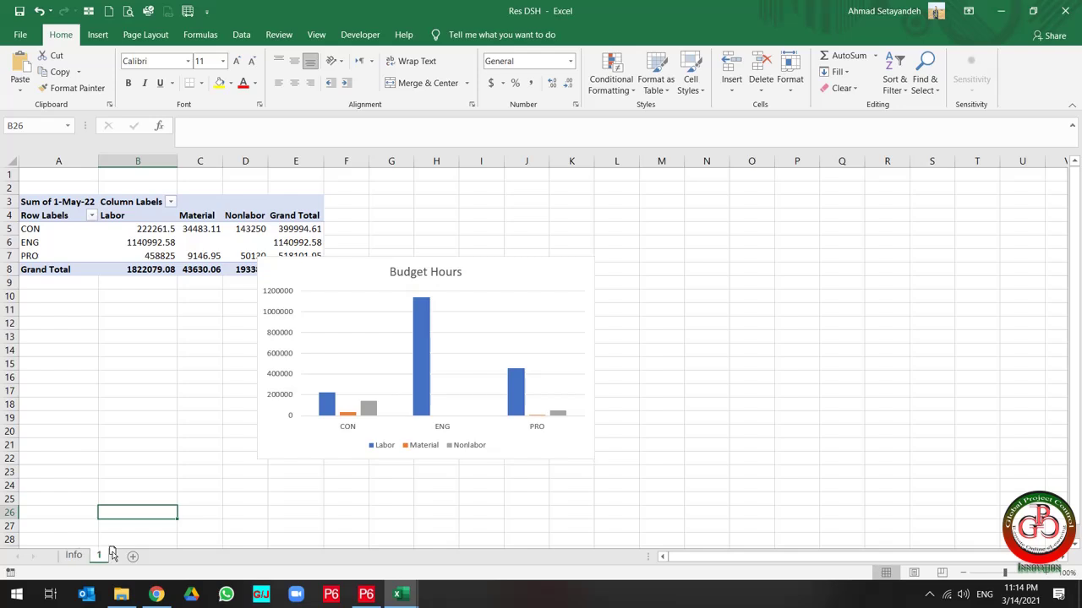
Step: Add a new worksheet after sheet 1 and name it DSH
{"action": "left_click", "coordinate": [133, 556]}
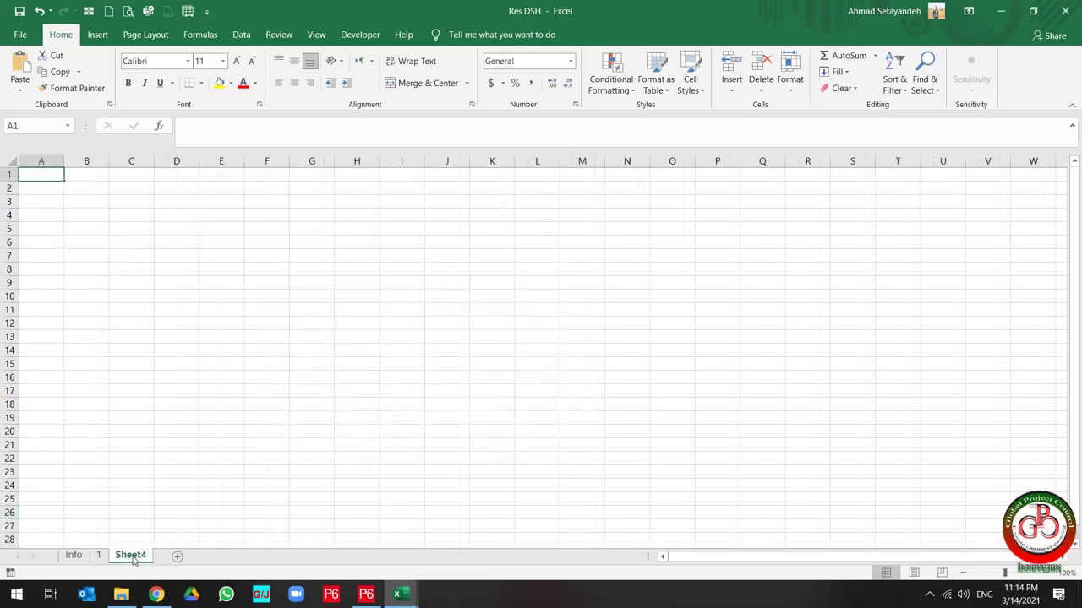
{"action": "double_click", "coordinate": [131, 557]}
{"action": "type", "text": "DSH"}
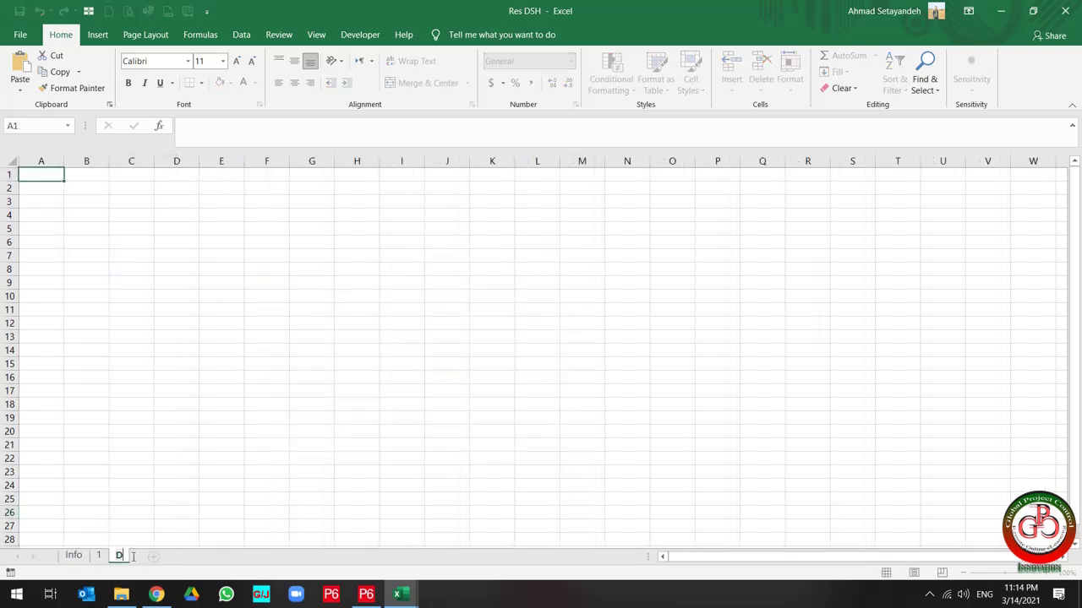
{"action": "key", "text": "Return"}
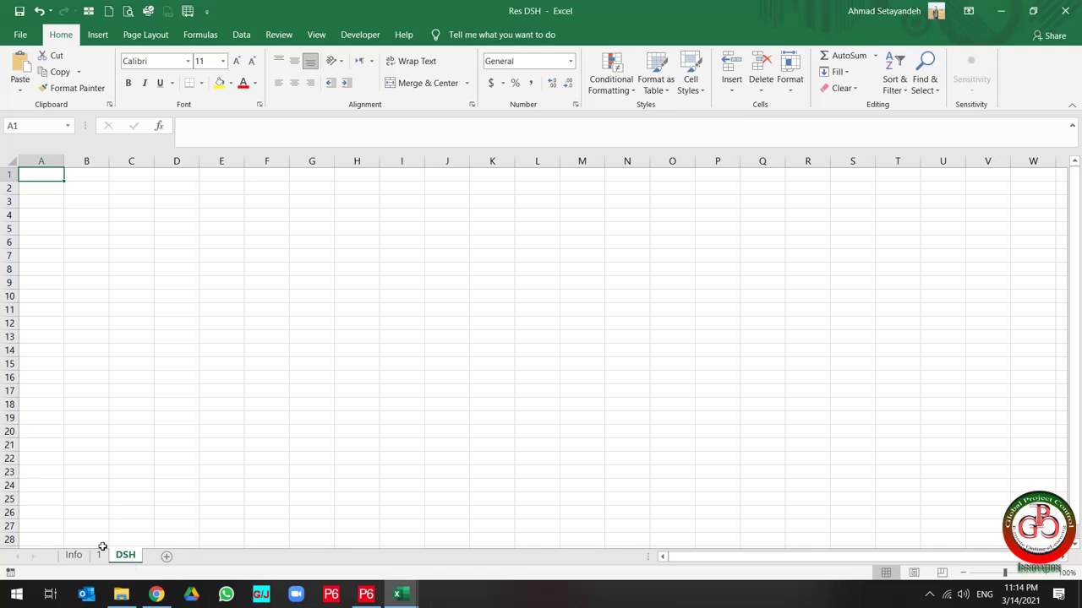
Step: Move the Budget Hours PivotChart from sheet 1 to the DSH sheet, placing it around D4 to K19
{"action": "left_click", "coordinate": [100, 555]}
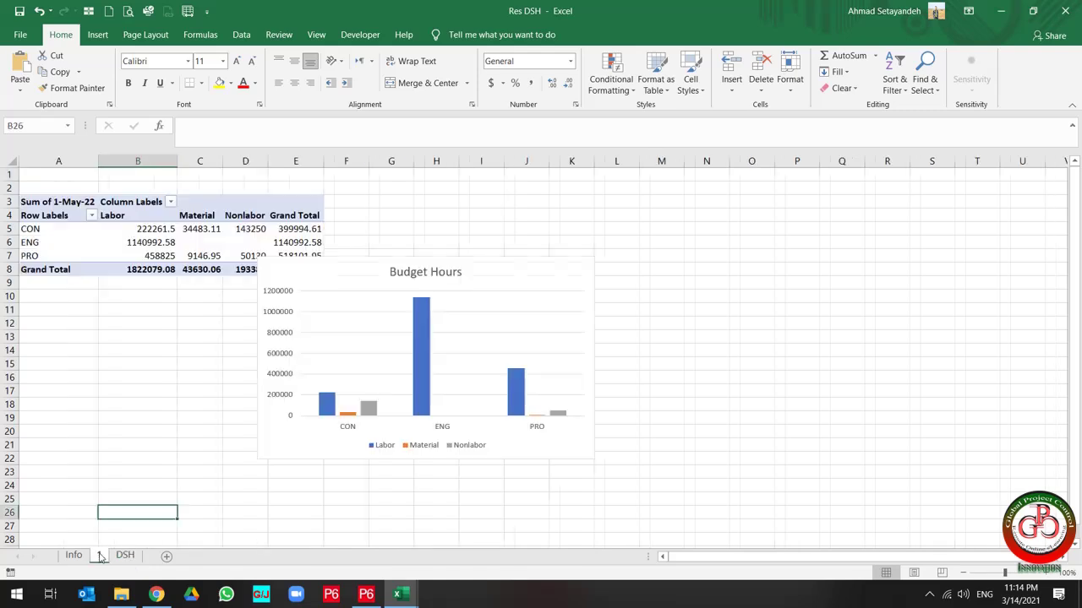
{"action": "right_click", "coordinate": [328, 269]}
{"action": "key", "text": "Escape"}
{"action": "key", "text": "Delete"}
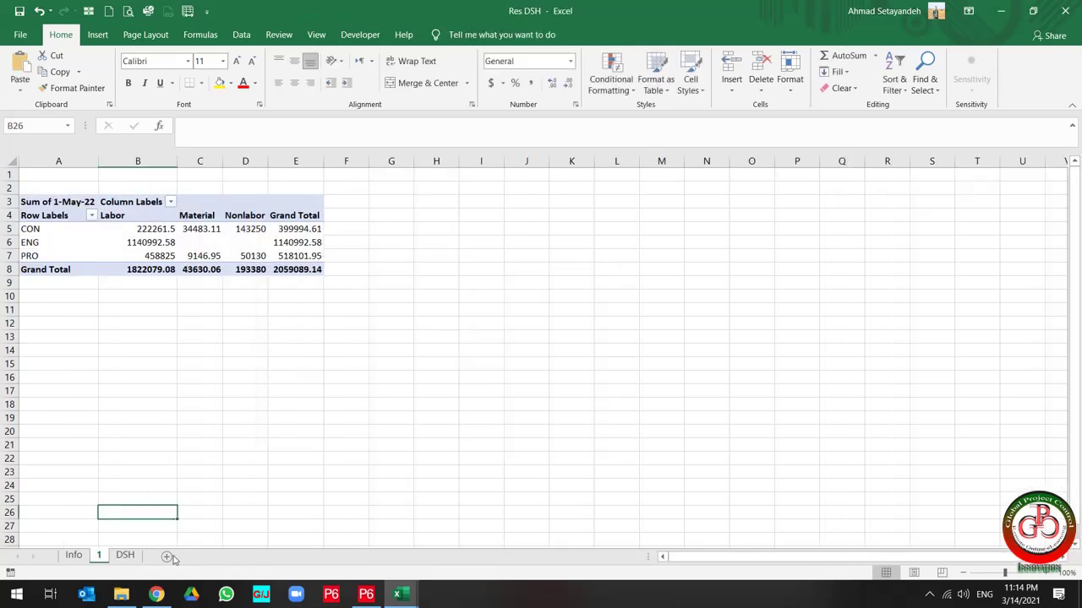
{"action": "left_click", "coordinate": [125, 555]}
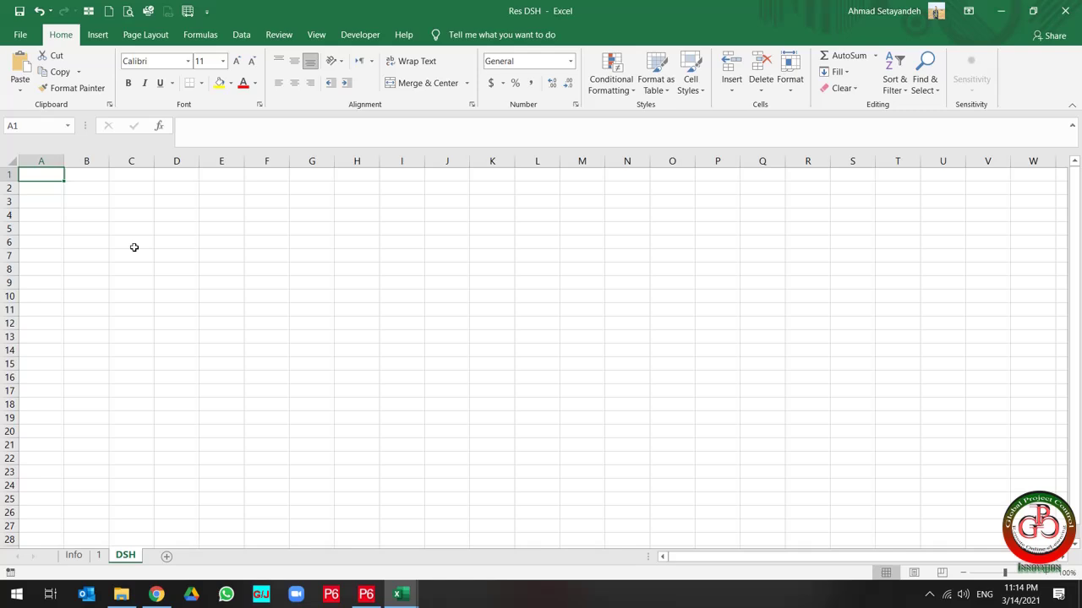
{"action": "left_click", "coordinate": [177, 176]}
{"action": "key", "text": "ctrl+v"}
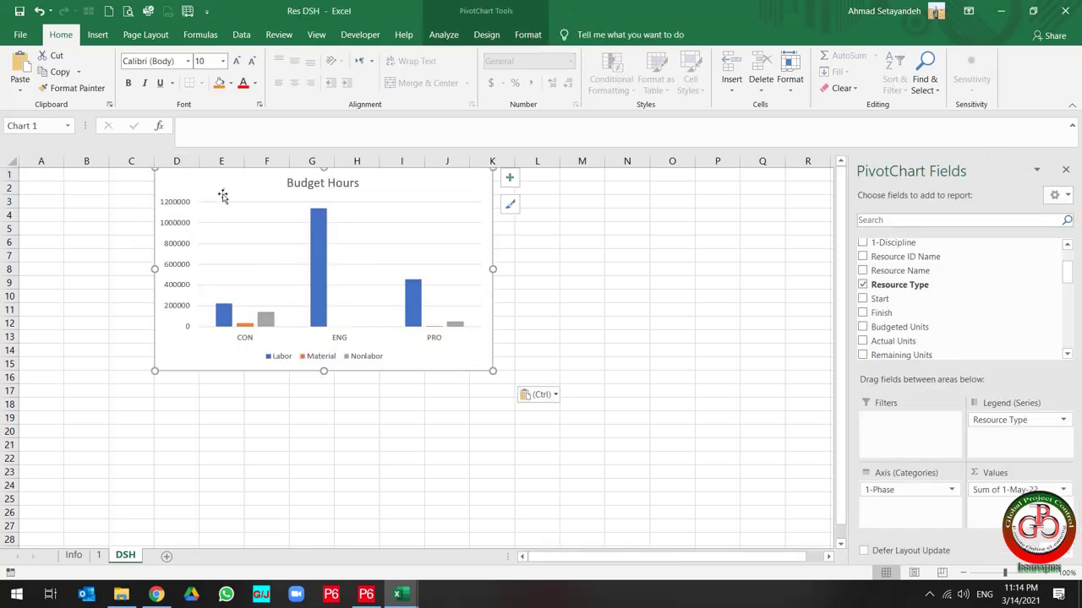
{"action": "left_click_drag", "start_coordinate": [219, 195], "coordinate": [220, 235]}
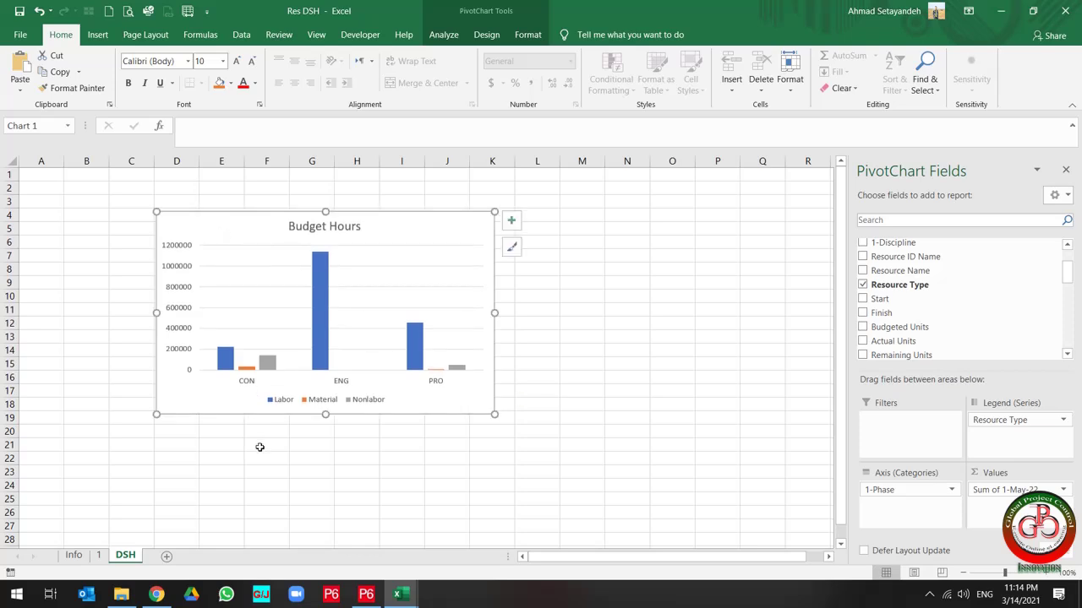
Step: Add data labels to the Nonlabor, Labor and Material series of the Budget Hours chart
{"action": "left_click", "coordinate": [270, 361]}
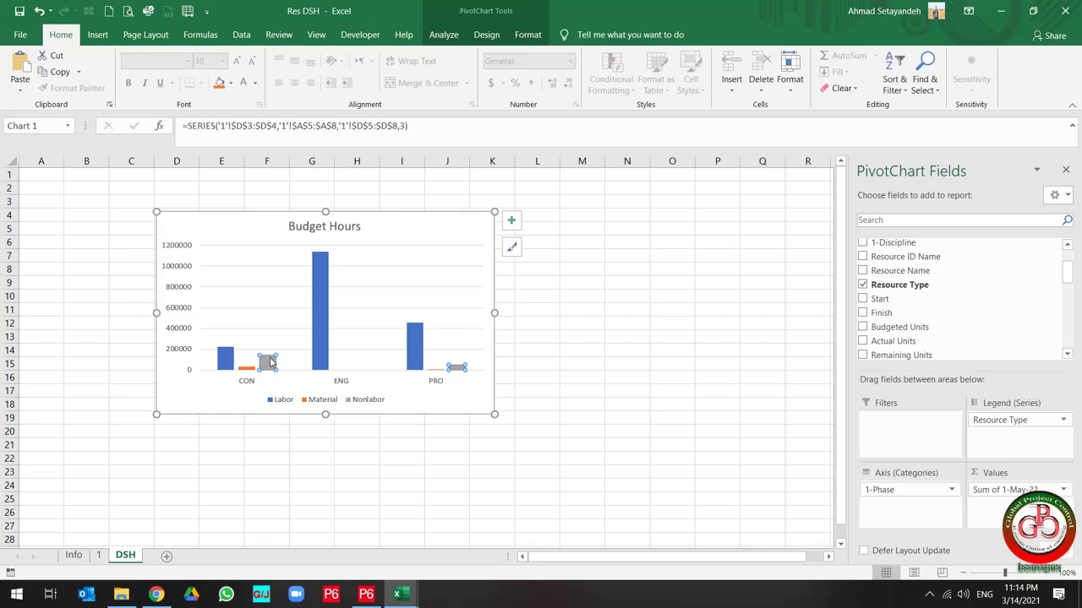
{"action": "right_click", "coordinate": [269, 361]}
{"action": "left_click", "coordinate": [347, 492]}
{"action": "left_click", "coordinate": [318, 321]}
{"action": "right_click", "coordinate": [318, 319]}
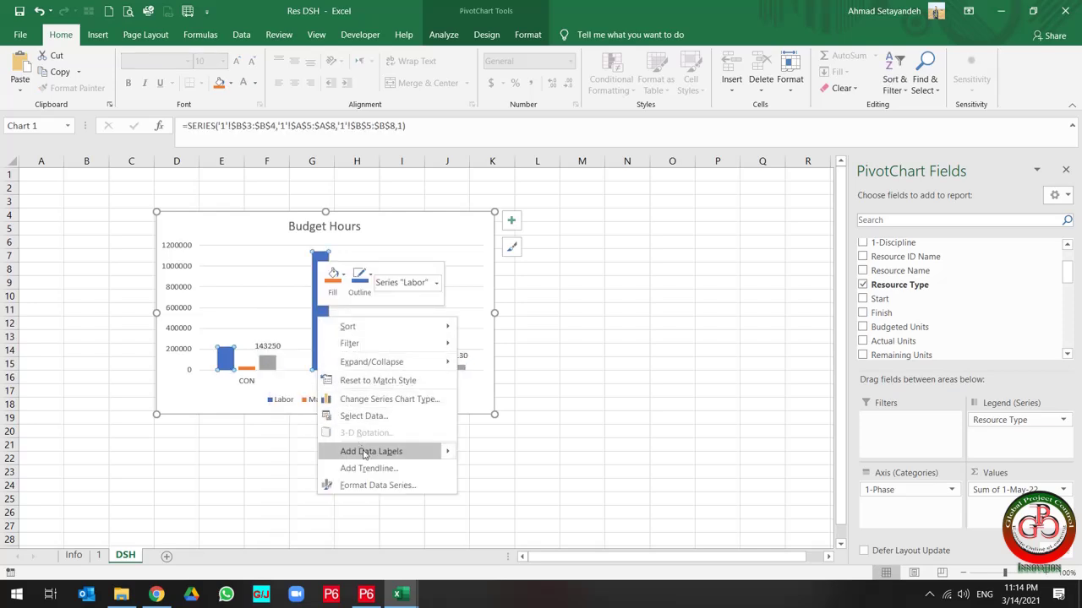
{"action": "left_click", "coordinate": [365, 453]}
{"action": "left_click", "coordinate": [254, 376]}
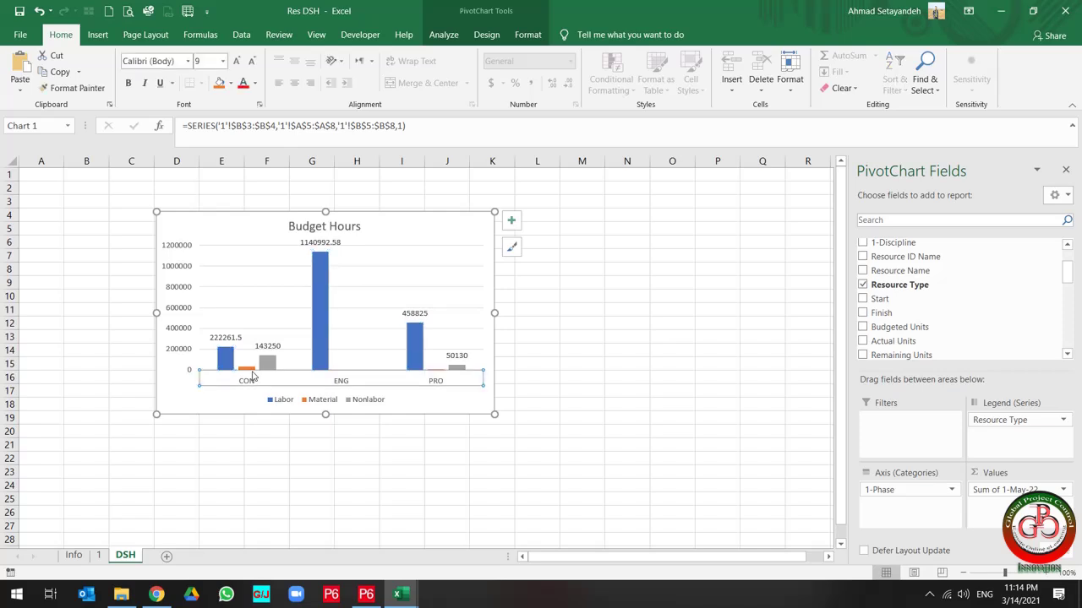
{"action": "left_click", "coordinate": [248, 371]}
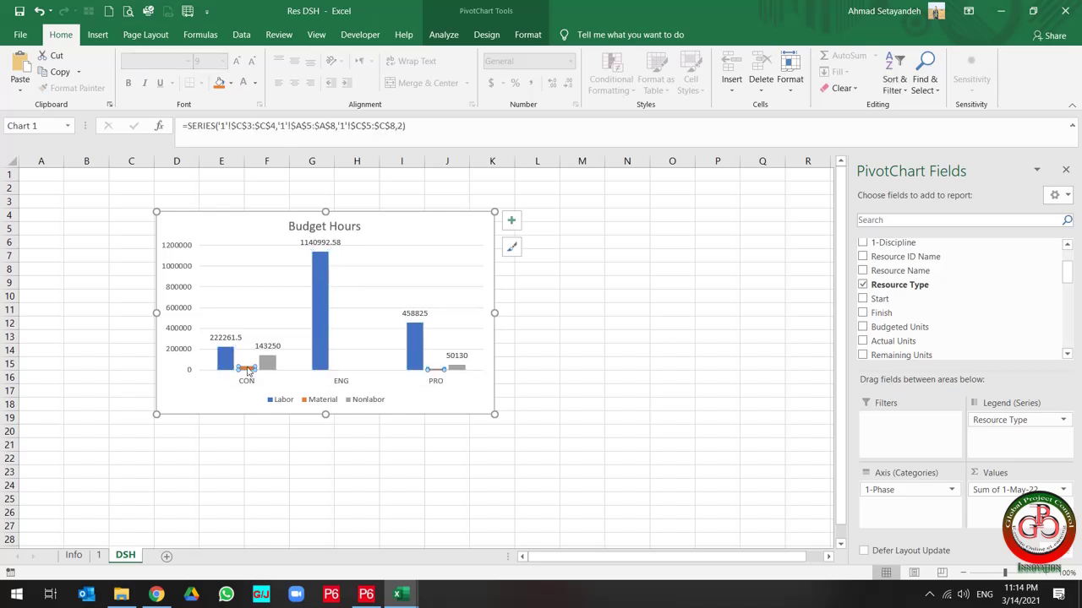
{"action": "right_click", "coordinate": [247, 370]}
{"action": "left_click", "coordinate": [321, 502]}
Step: Rotate the Nonlabor series' data labels to a custom angle of 90°
{"action": "left_click", "coordinate": [246, 358]}
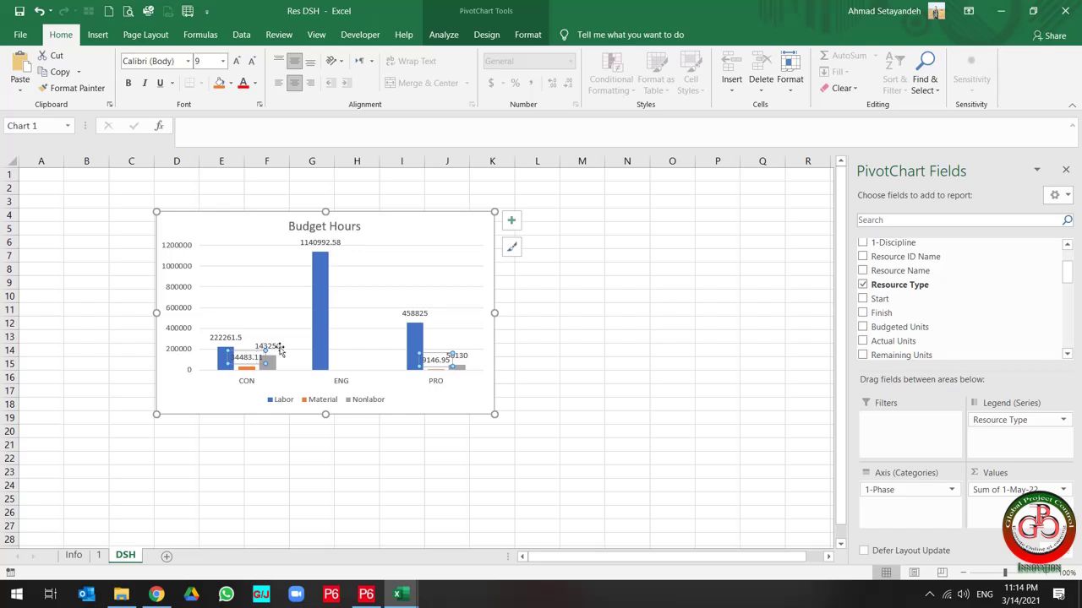
{"action": "left_click", "coordinate": [280, 348]}
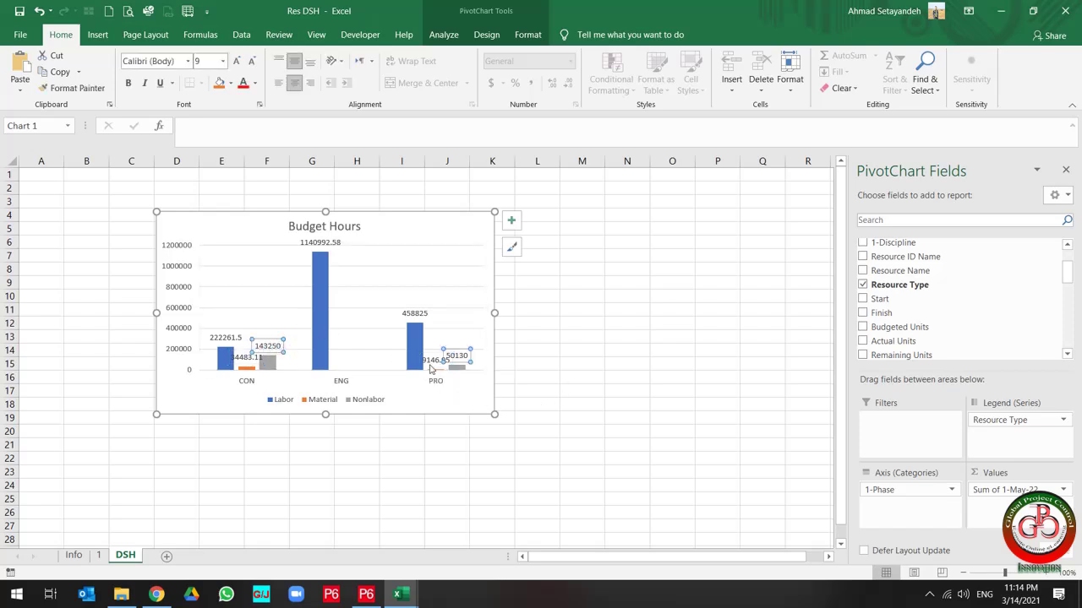
{"action": "right_click", "coordinate": [457, 358]}
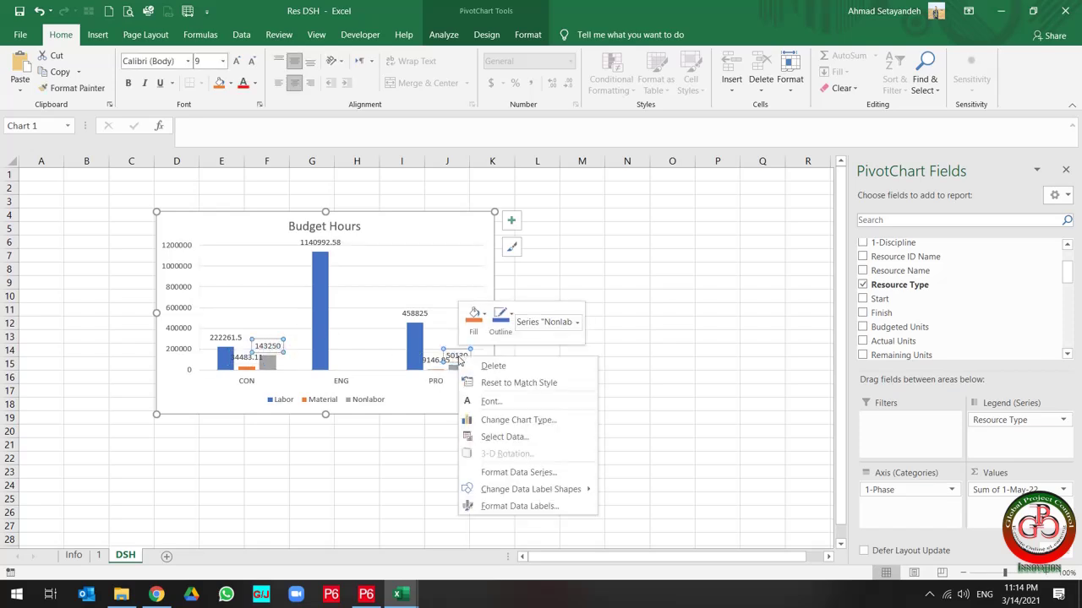
{"action": "left_click", "coordinate": [524, 506]}
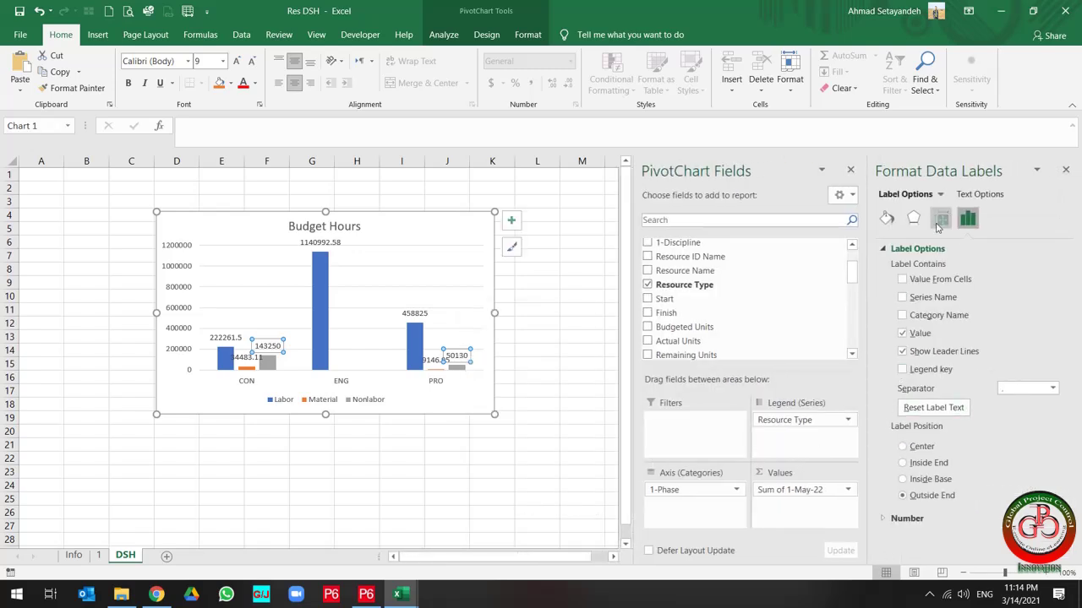
{"action": "left_click", "coordinate": [936, 224]}
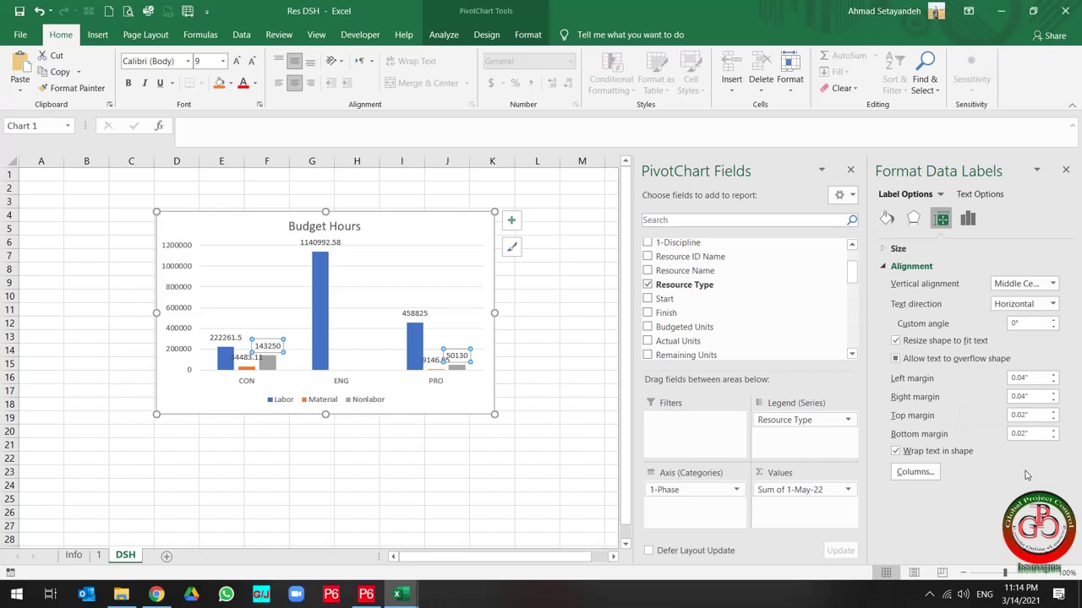
{"action": "left_click", "coordinate": [1018, 323]}
{"action": "type", "text": "9"}
{"action": "key", "text": "Return"}
{"action": "type", "text": "0"}
{"action": "key", "text": "Tab"}
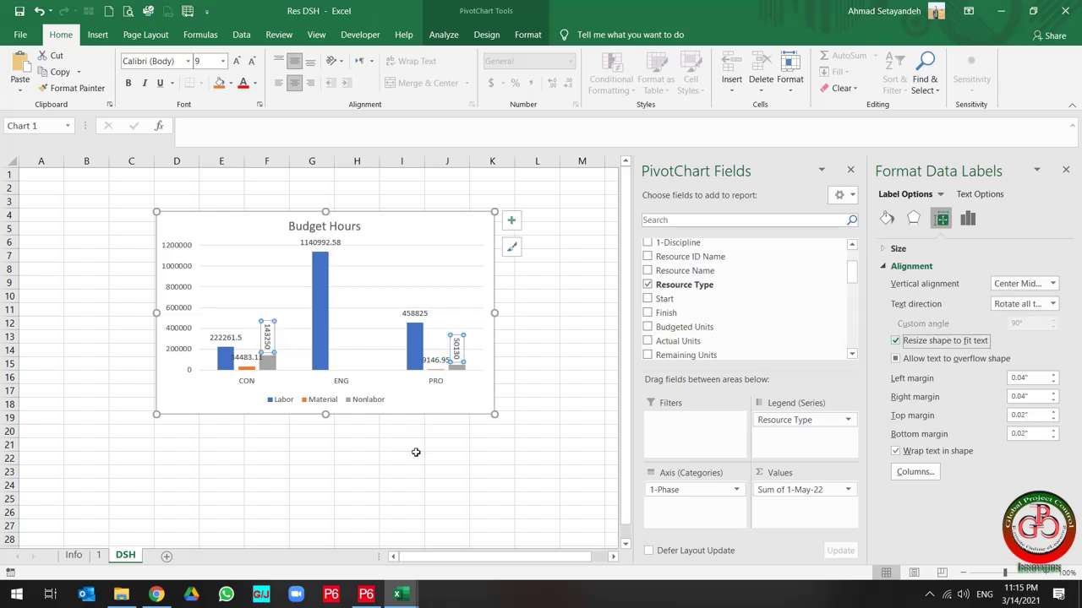
{"action": "left_click", "coordinate": [416, 452]}
Step: Set the custom angle of the Material and Labor series' data labels to 90°
{"action": "left_click", "coordinate": [437, 364]}
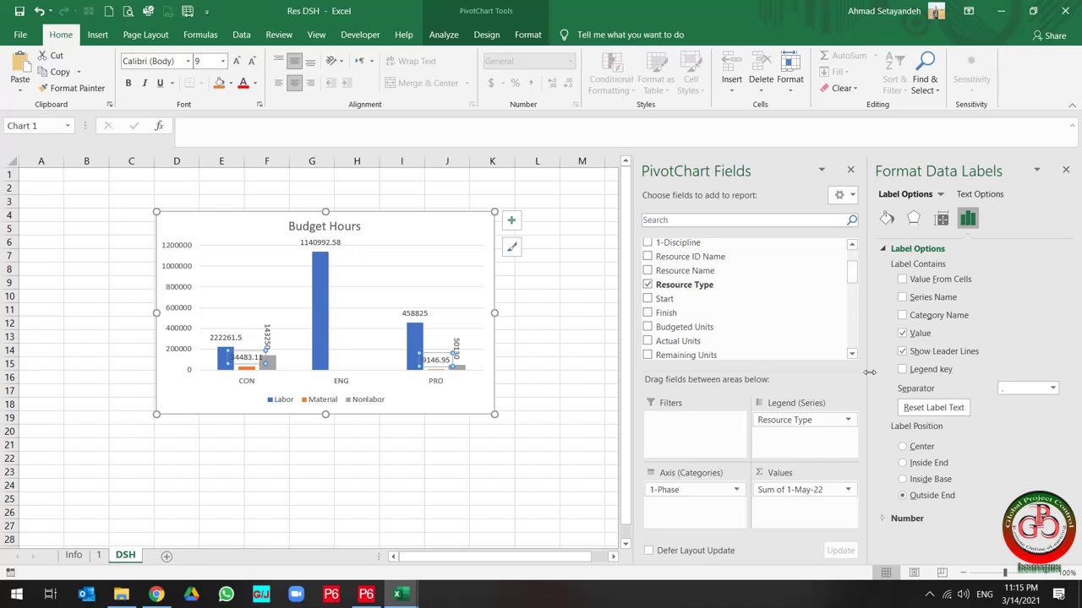
{"action": "left_click", "coordinate": [941, 218]}
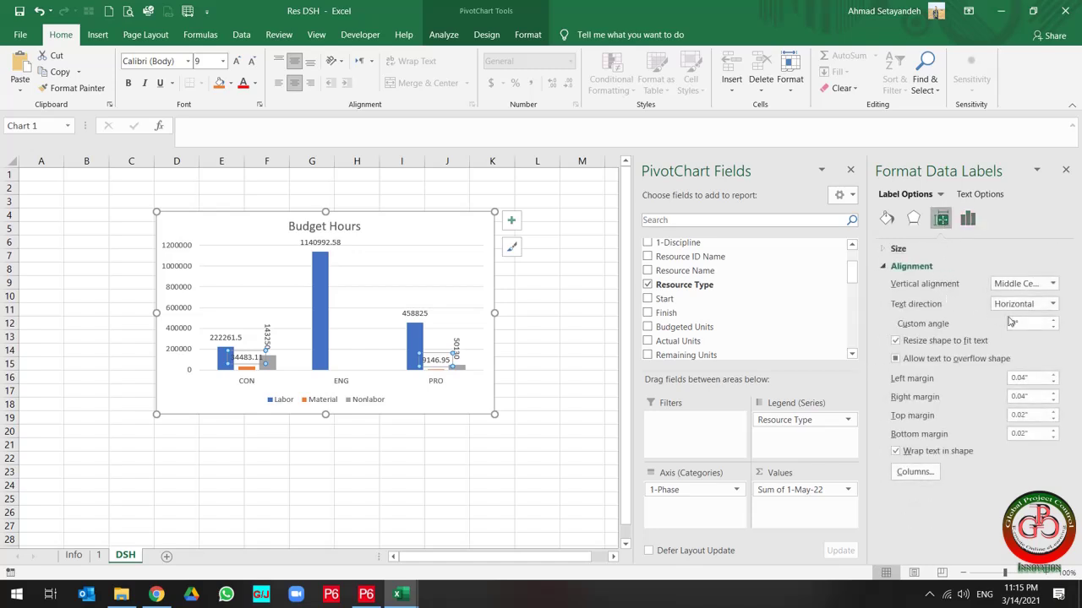
{"action": "double_click", "coordinate": [1013, 324]}
{"action": "type", "text": "90"}
{"action": "key", "text": "Tab"}
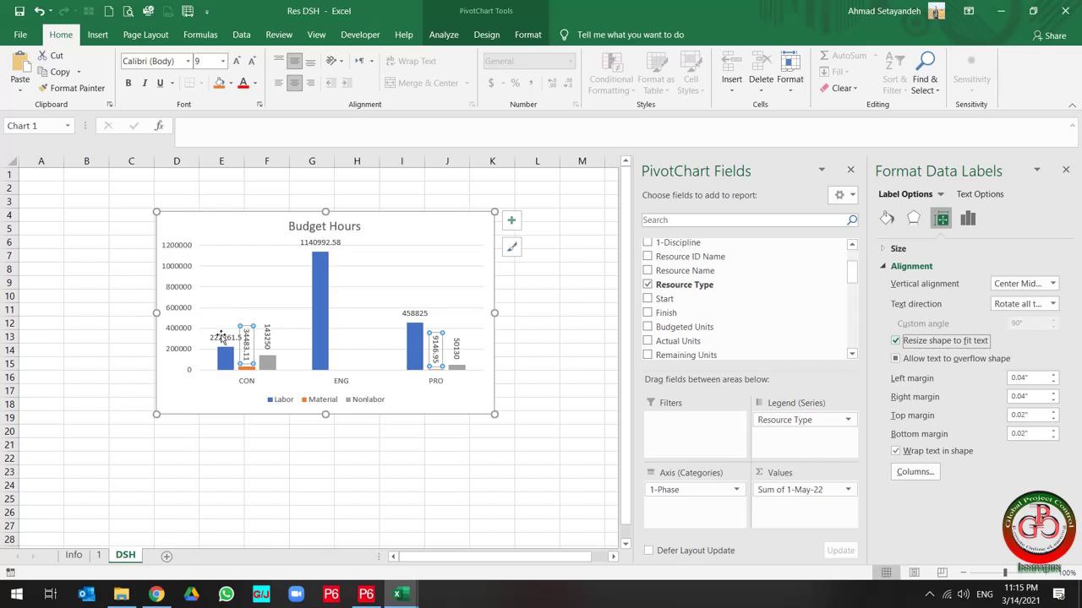
{"action": "left_click", "coordinate": [222, 337]}
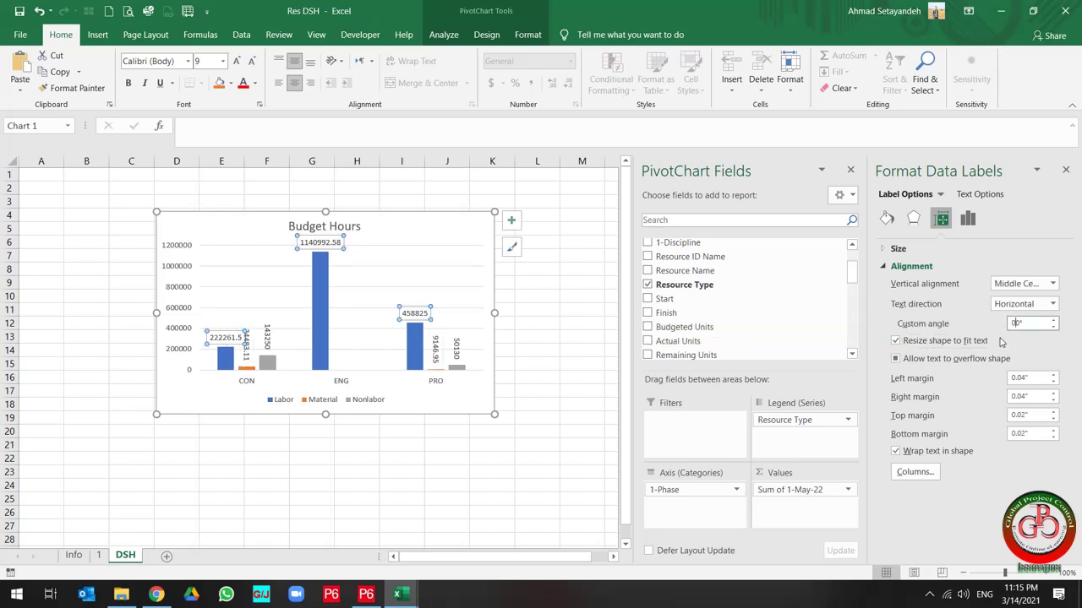
{"action": "key", "text": "Tab"}
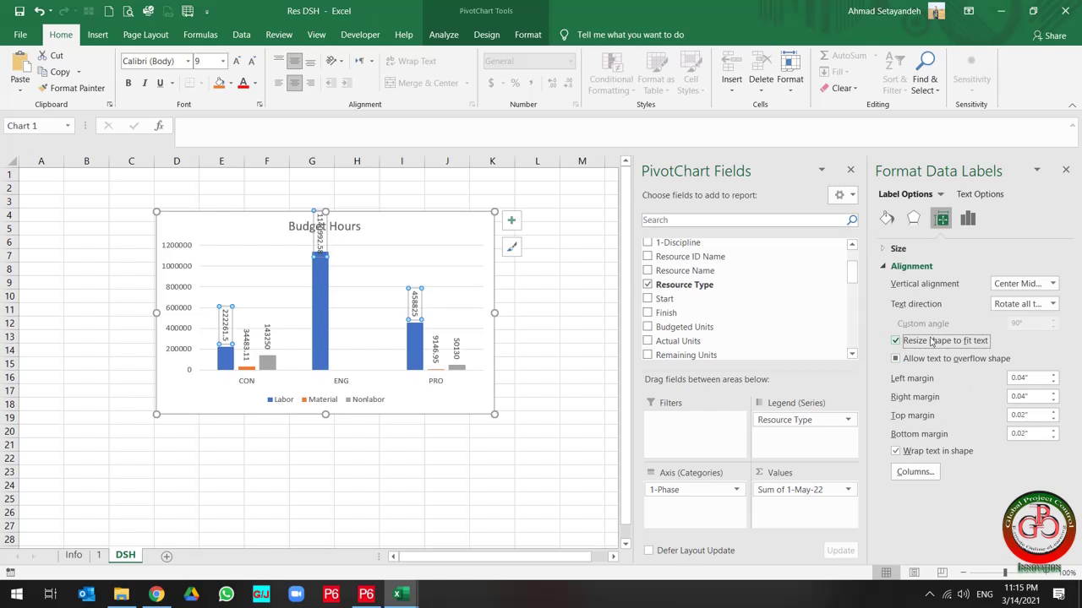
Step: Format the Labor series' data labels as Number with 0 decimal places and the 1000 separator
{"action": "left_click", "coordinate": [970, 221]}
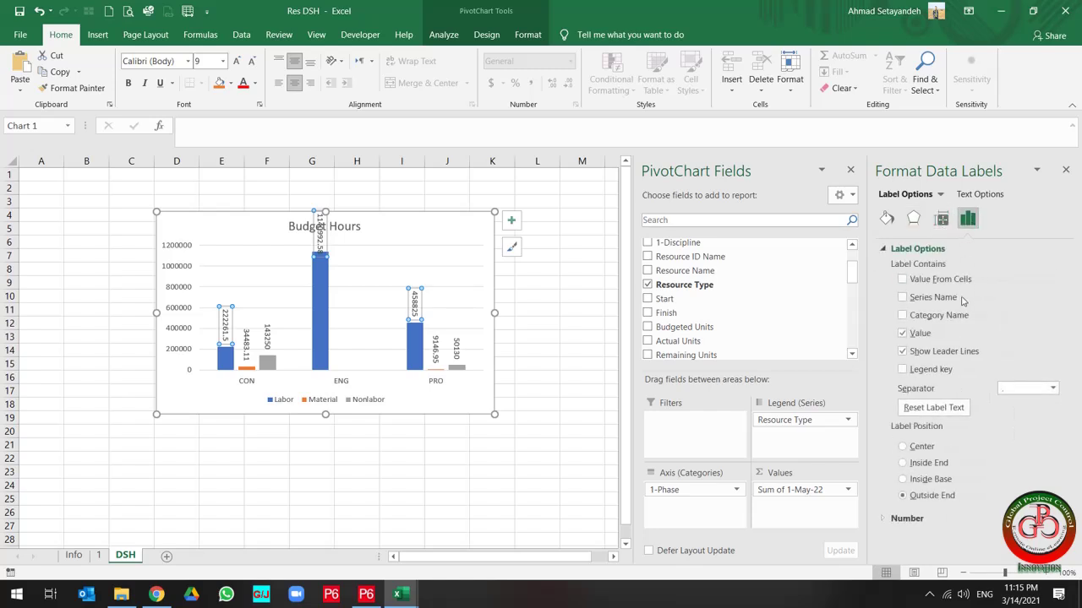
{"action": "left_click", "coordinate": [908, 518]}
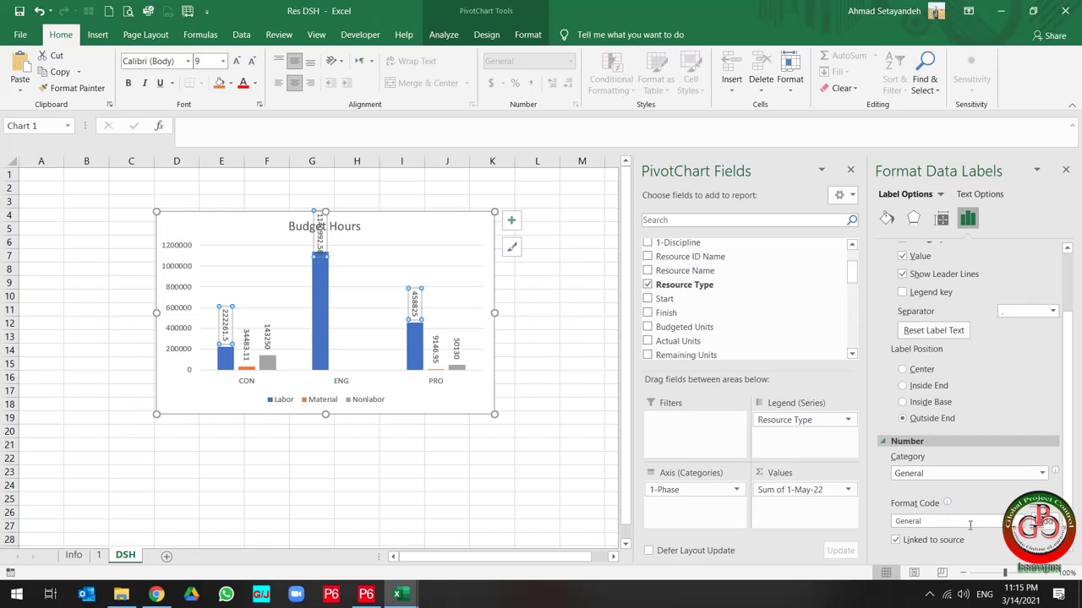
{"action": "left_click", "coordinate": [1041, 473]}
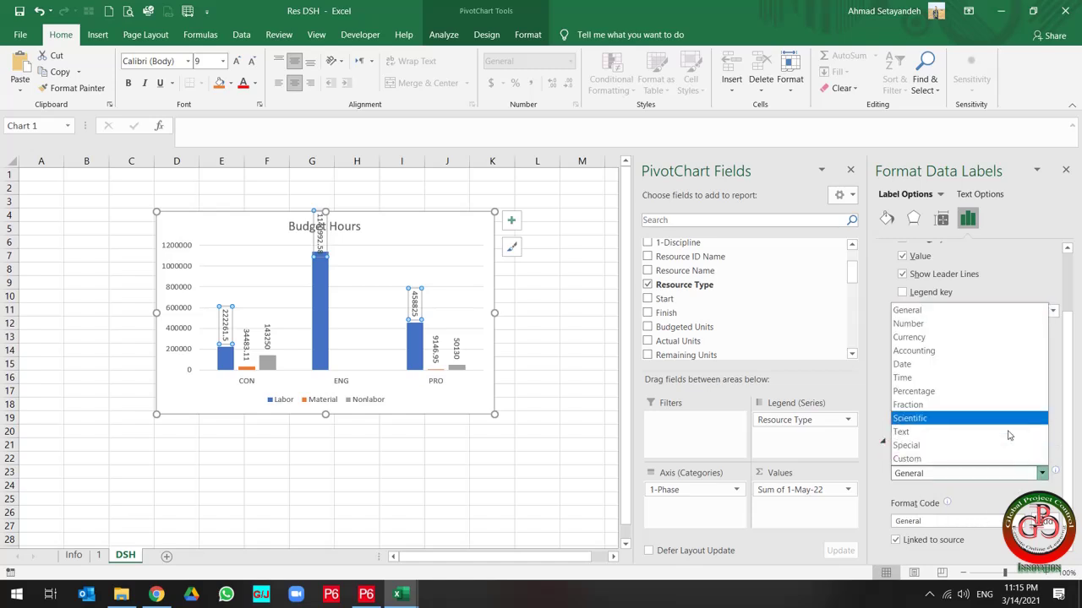
{"action": "left_click", "coordinate": [945, 323]}
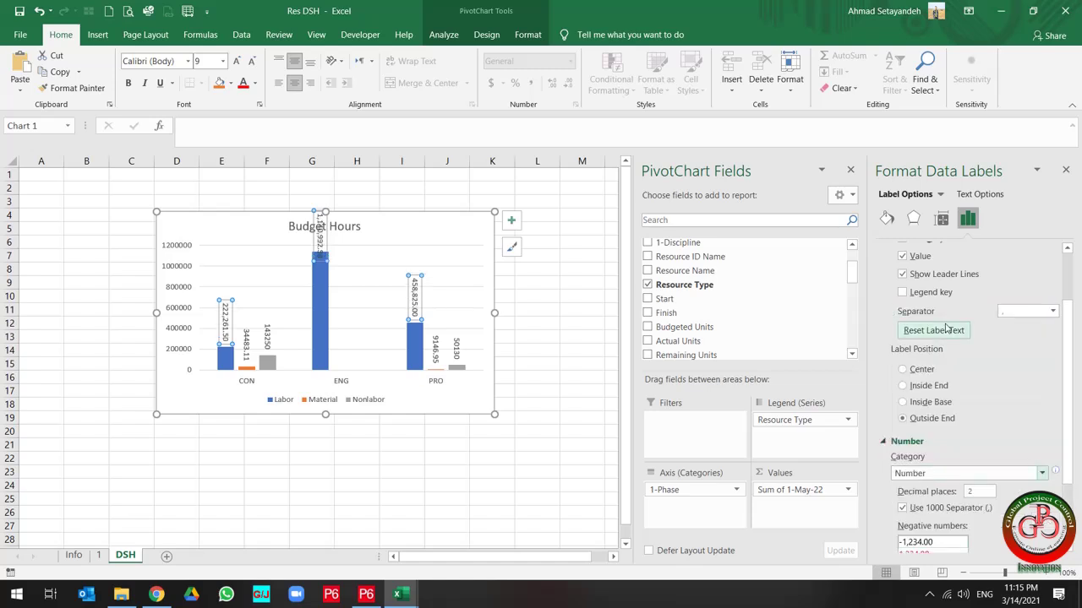
{"action": "double_click", "coordinate": [977, 493]}
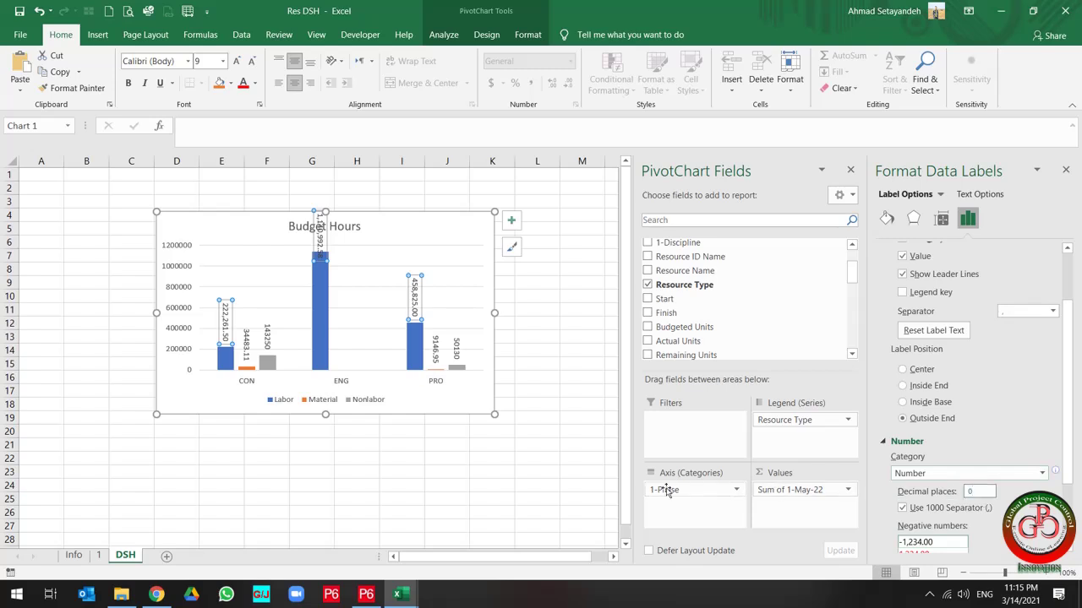
{"action": "left_click", "coordinate": [422, 460]}
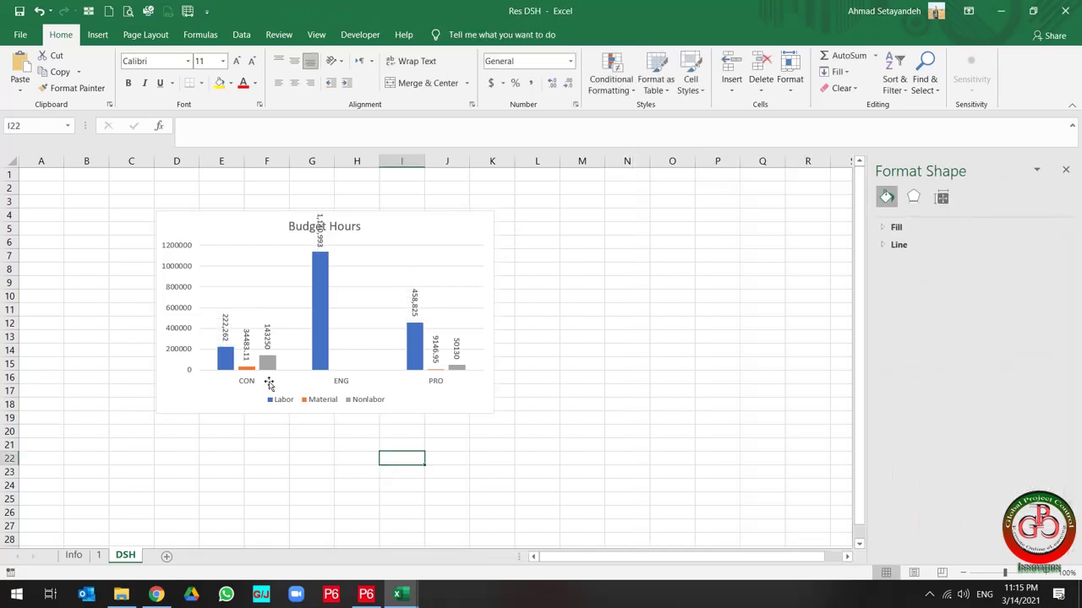
Step: Format the Material series' data labels as Number with 0 decimal places and the 1000 separator
{"action": "left_click", "coordinate": [249, 347]}
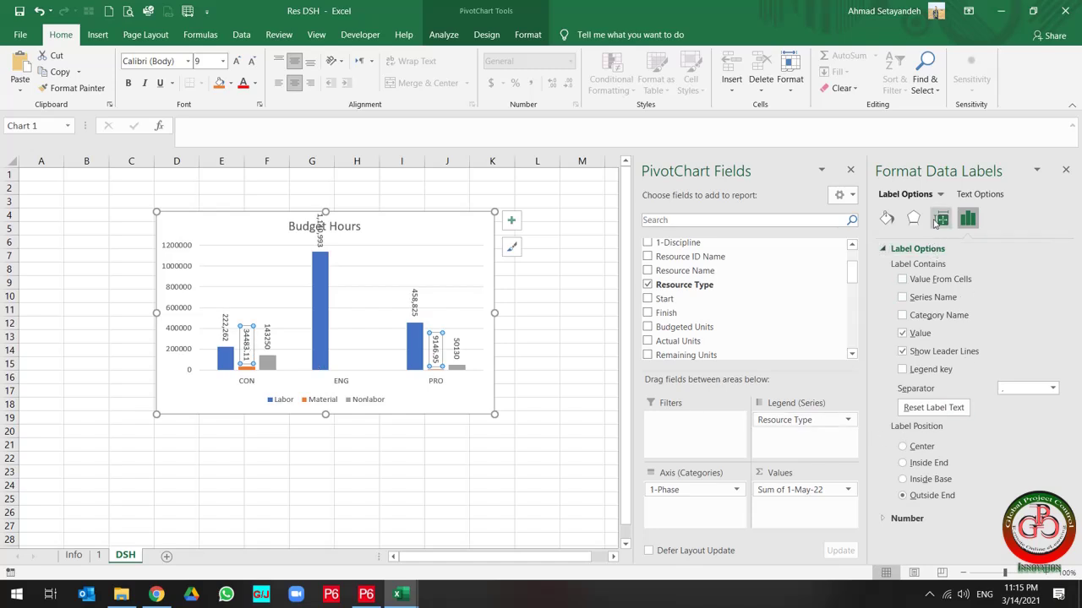
{"action": "left_click", "coordinate": [881, 521]}
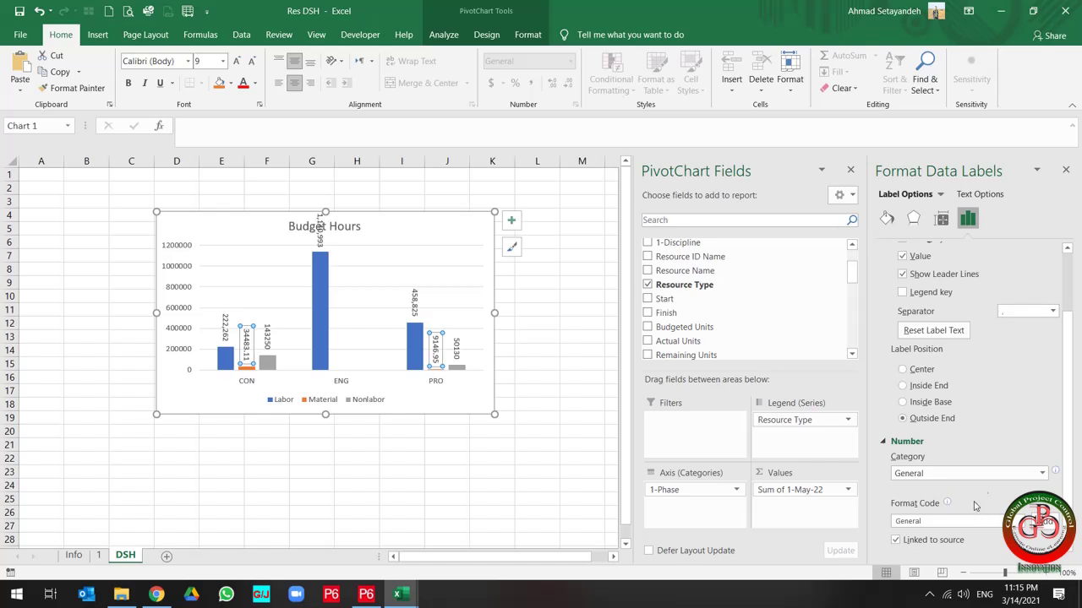
{"action": "left_click", "coordinate": [998, 473]}
{"action": "left_click", "coordinate": [929, 311]}
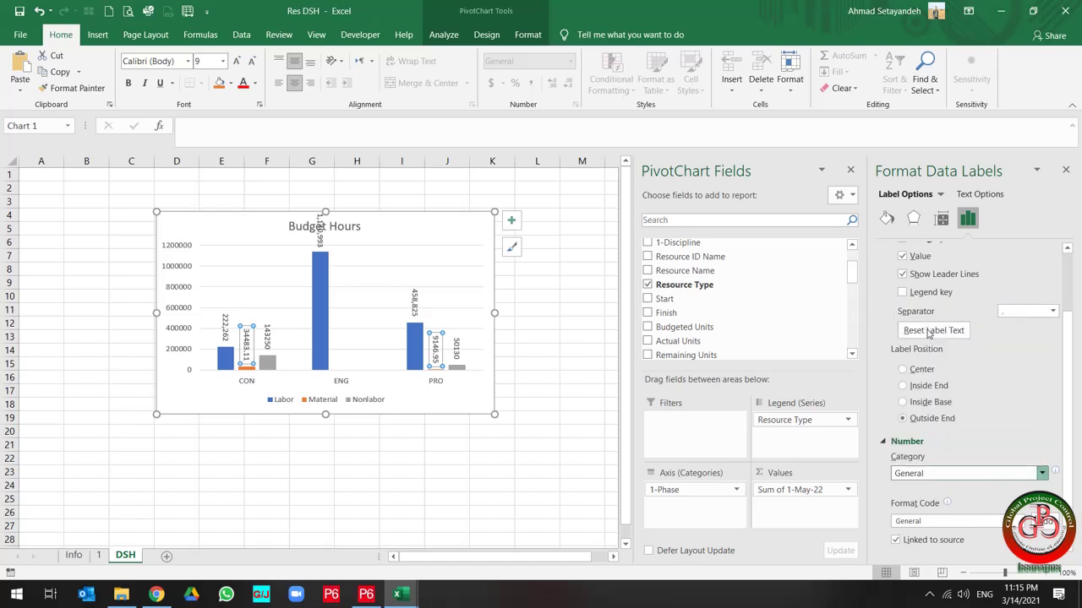
{"action": "double_click", "coordinate": [983, 491]}
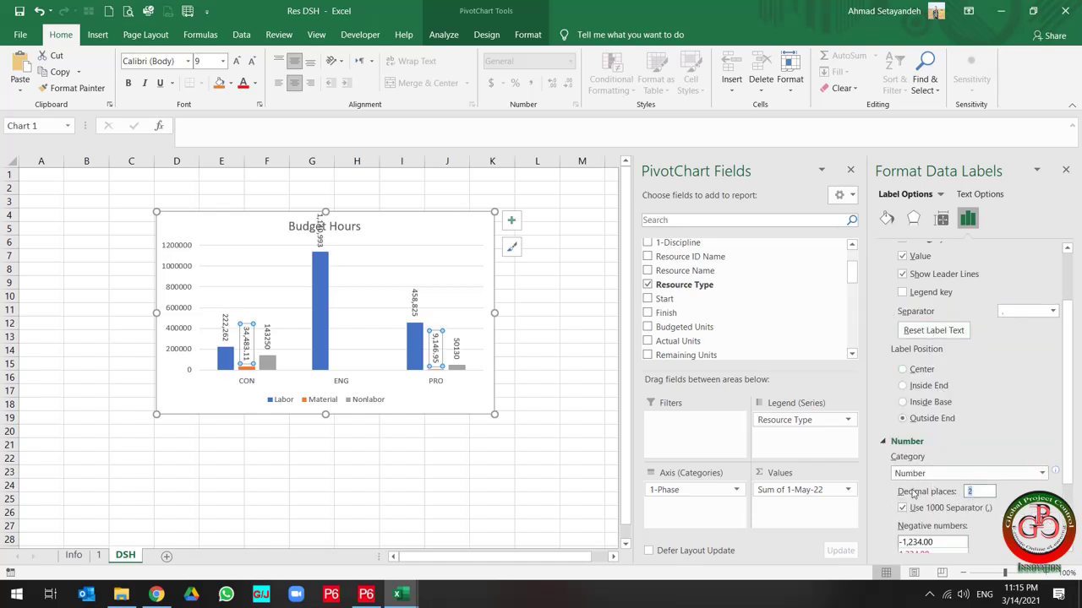
Step: Format the Nonlabor series' data labels as Number with 0 decimal places and the 1000 separator
{"action": "left_click", "coordinate": [269, 336]}
{"action": "scroll", "coordinate": [955, 427], "scroll_direction": "down", "scroll_amount": 2}
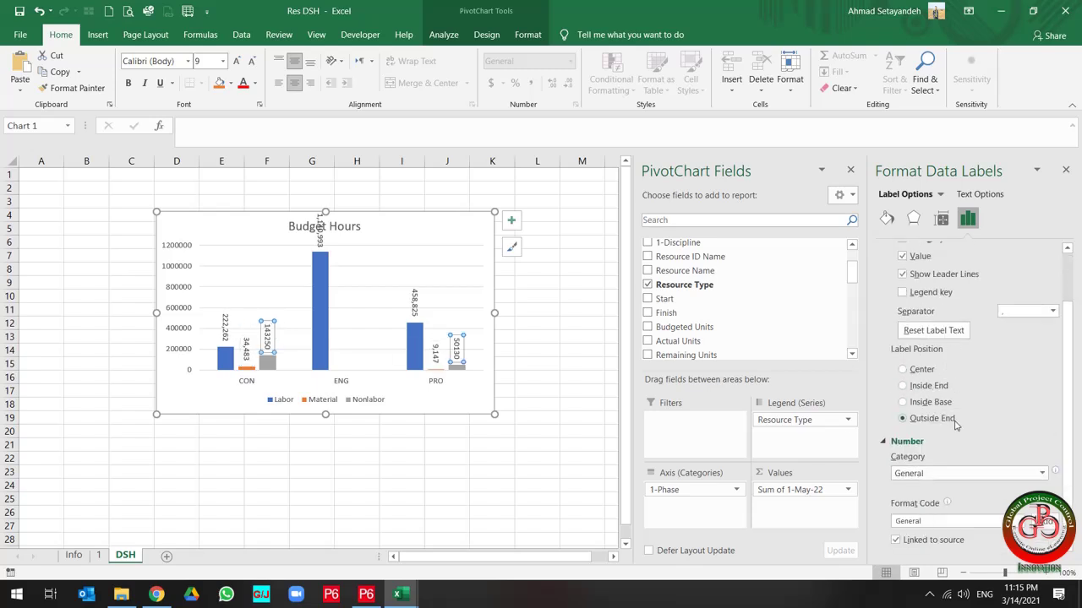
{"action": "left_click", "coordinate": [947, 477]}
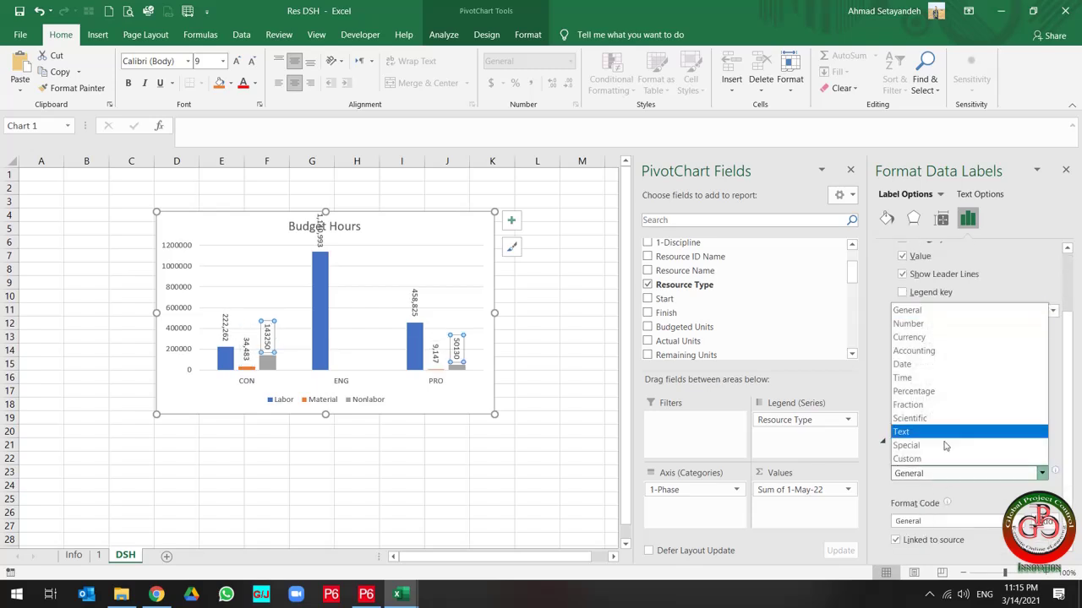
{"action": "left_click", "coordinate": [933, 325]}
{"action": "left_click_drag", "start_coordinate": [971, 491], "coordinate": [938, 495]}
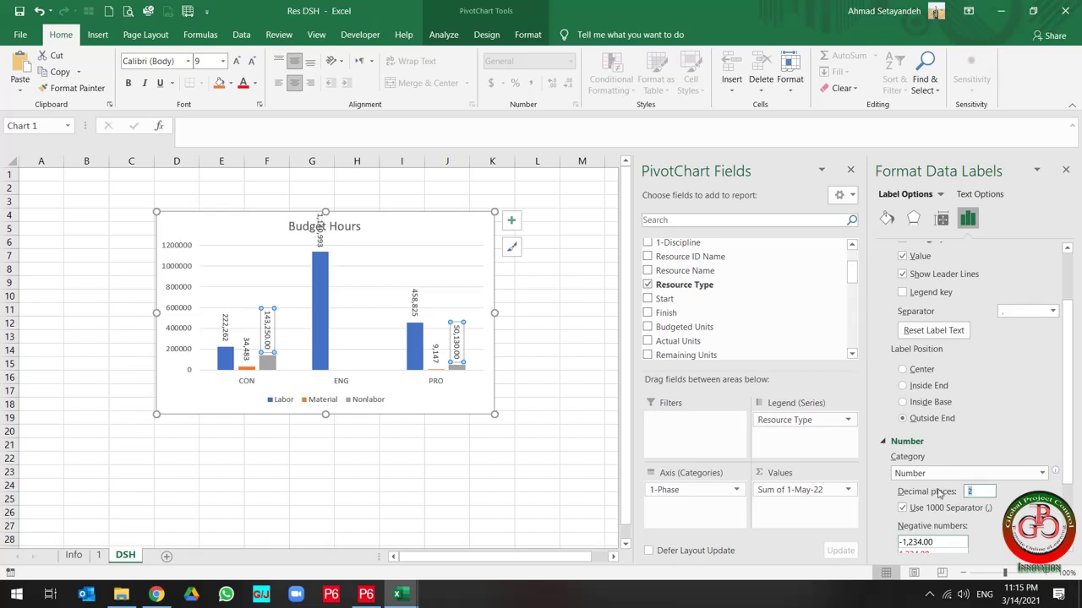
{"action": "type", "text": "0"}
{"action": "left_click", "coordinate": [402, 459]}
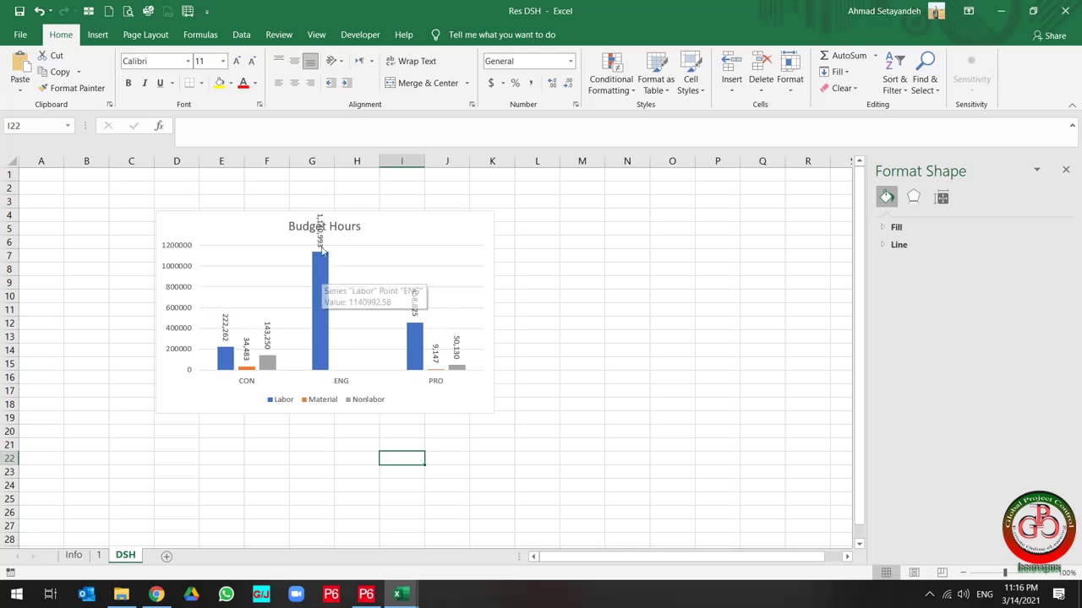
Step: Move the Labor data label of the ENG column off the chart title to beside the upper part of its column
{"action": "left_click", "coordinate": [321, 241]}
{"action": "left_click", "coordinate": [322, 241]}
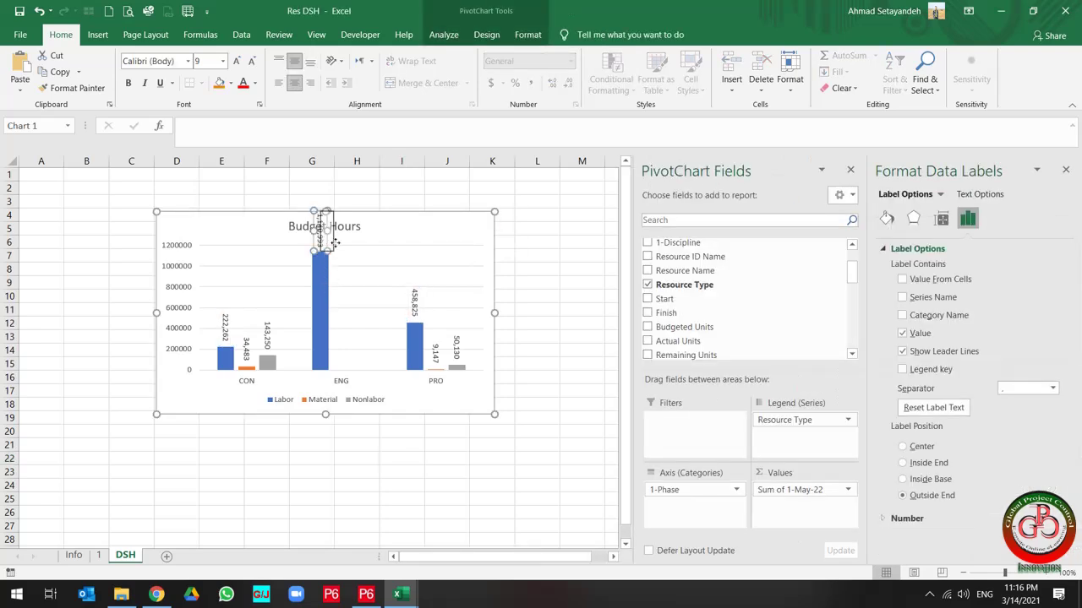
{"action": "left_click_drag", "start_coordinate": [321, 241], "coordinate": [346, 285]}
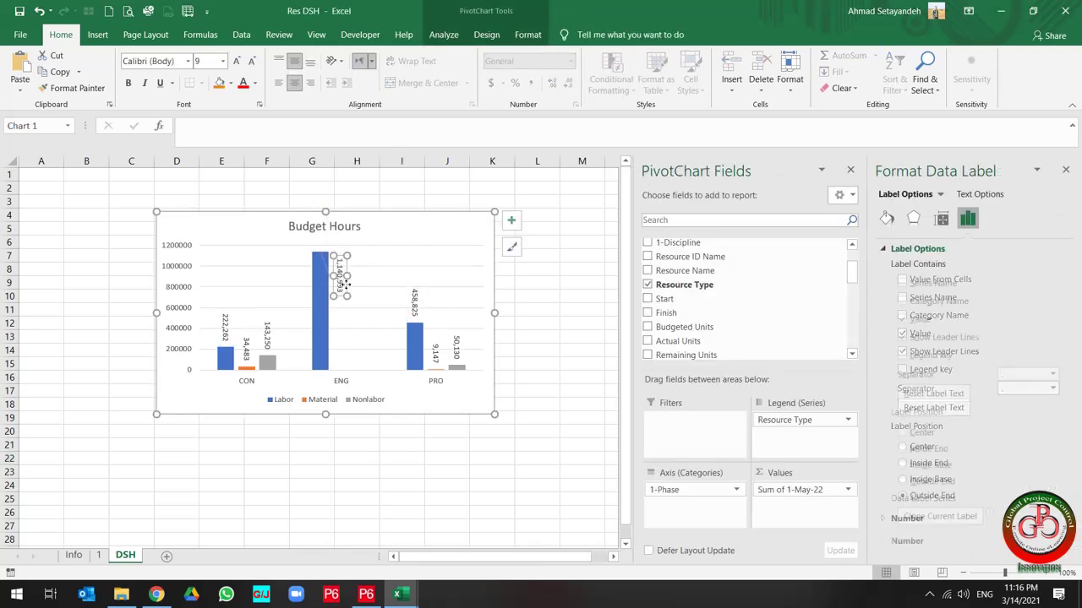
{"action": "left_click", "coordinate": [362, 458]}
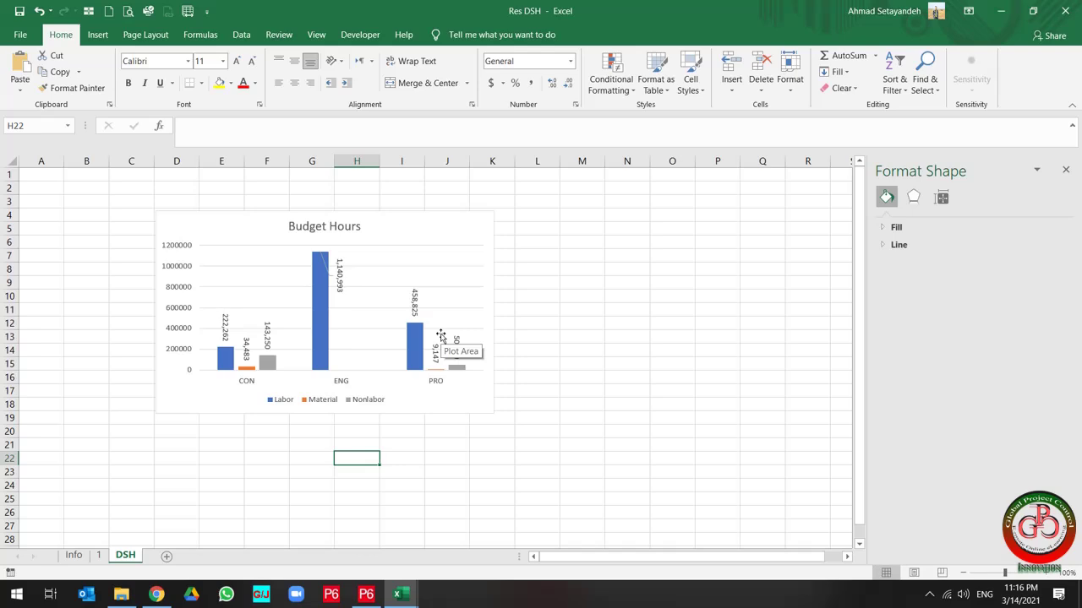
{"action": "left_click", "coordinate": [393, 432]}
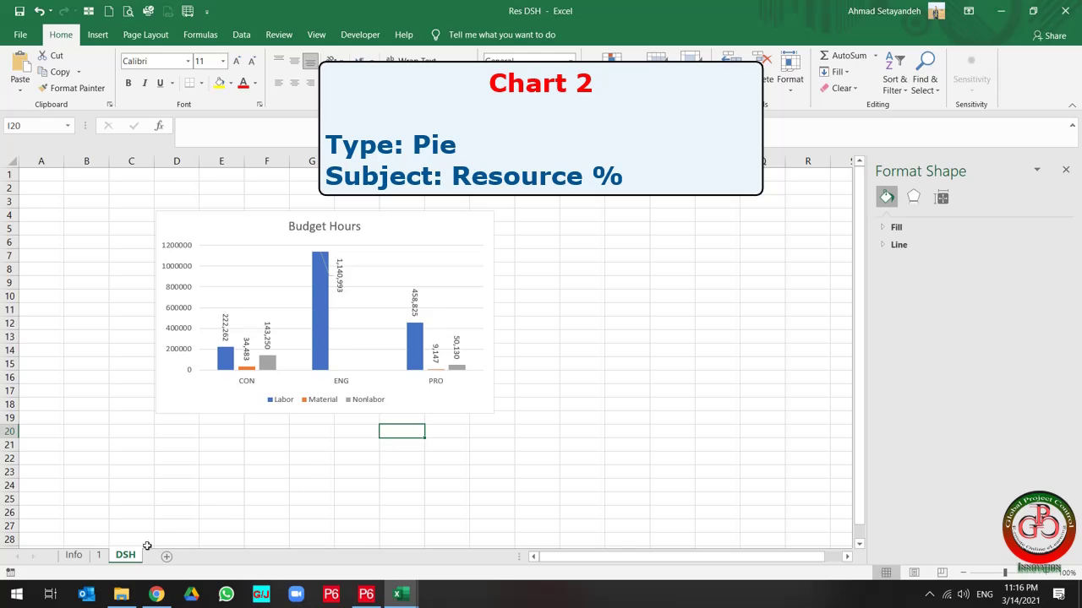
Step: Insert a PivotTable on a new worksheet from the resource assignment data on the Info sheet
{"action": "left_click", "coordinate": [73, 555]}
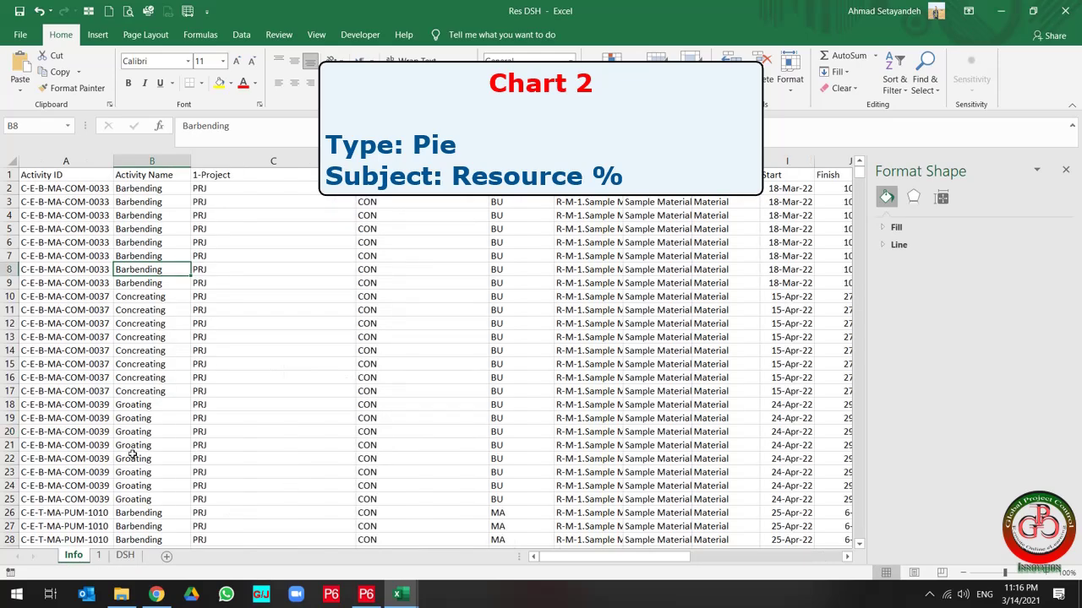
{"action": "left_click", "coordinate": [66, 216]}
{"action": "left_click", "coordinate": [97, 34]}
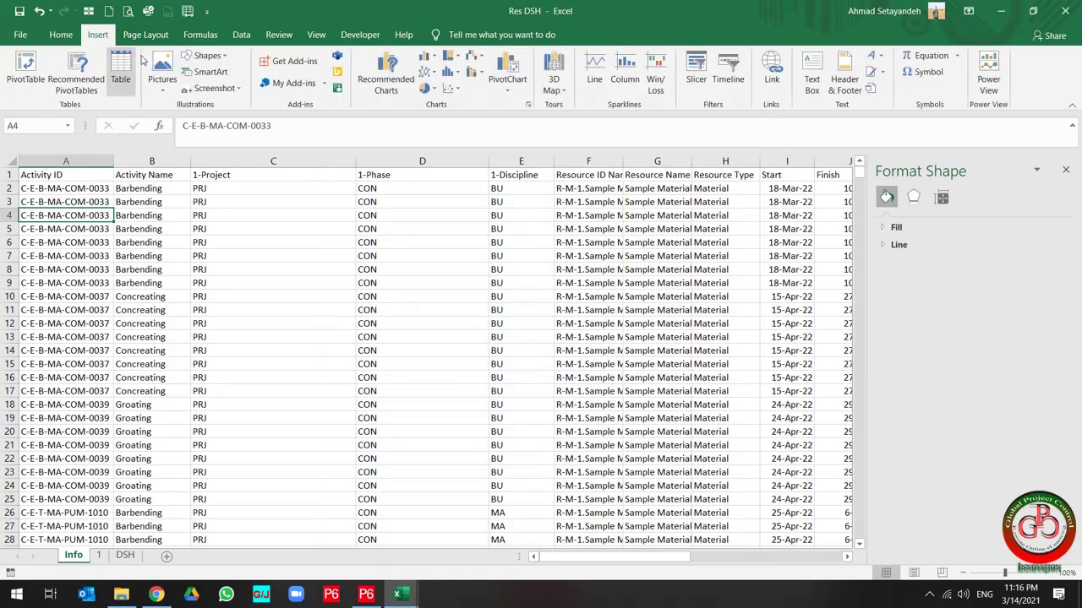
{"action": "left_click", "coordinate": [32, 78]}
{"action": "left_click", "coordinate": [358, 341]}
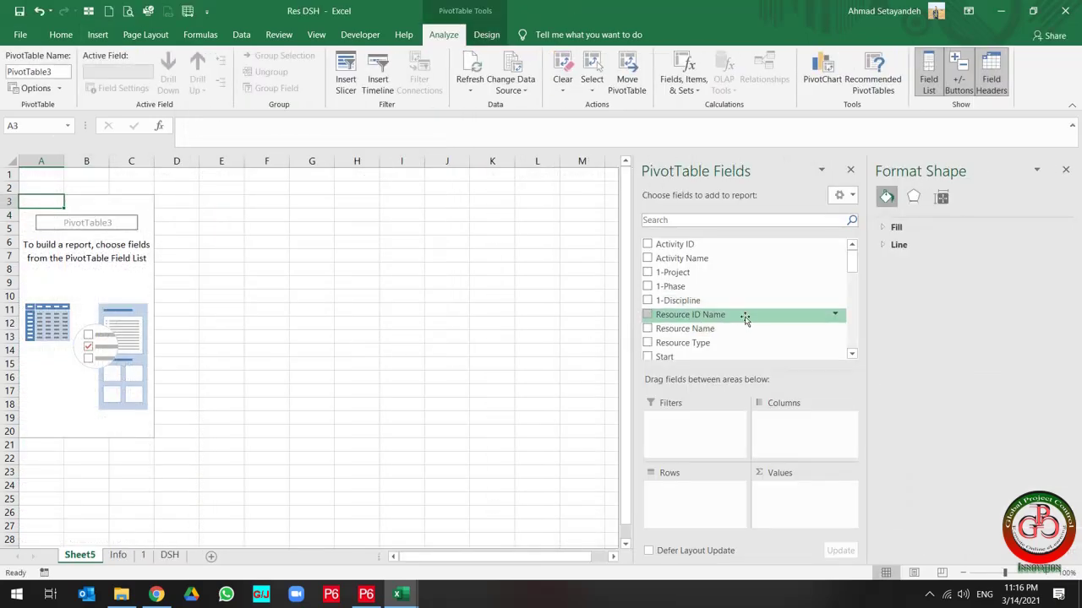
Step: Place Resource Type in the PivotTable's columns and Budgeted Units in its values
{"action": "scroll", "coordinate": [743, 317], "scroll_direction": "down", "scroll_amount": 2}
{"action": "left_click_drag", "start_coordinate": [705, 283], "coordinate": [790, 437]}
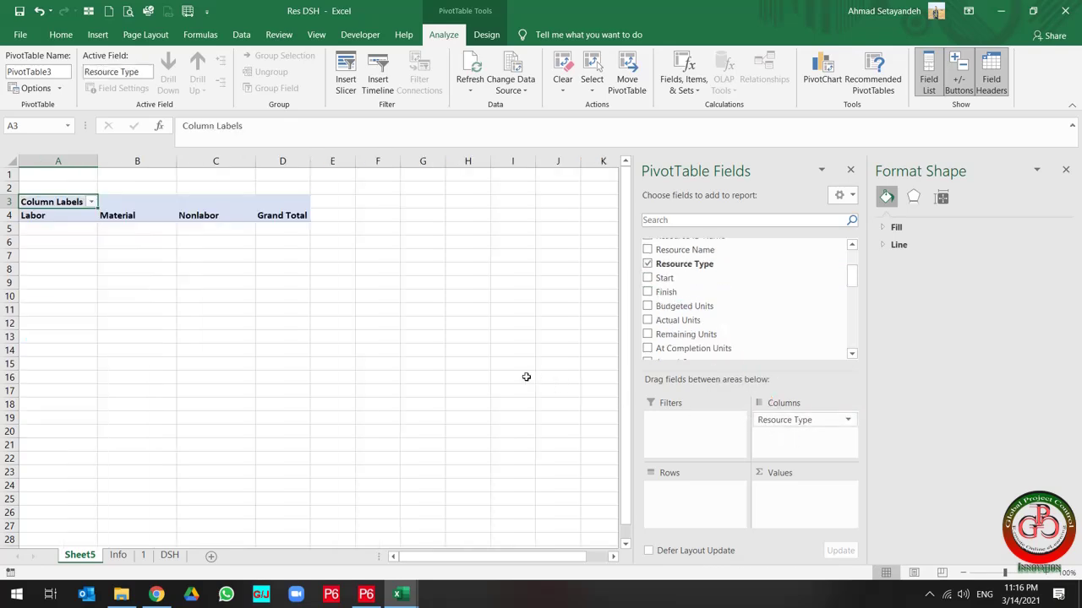
{"action": "scroll", "coordinate": [745, 280], "scroll_direction": "down", "scroll_amount": 3}
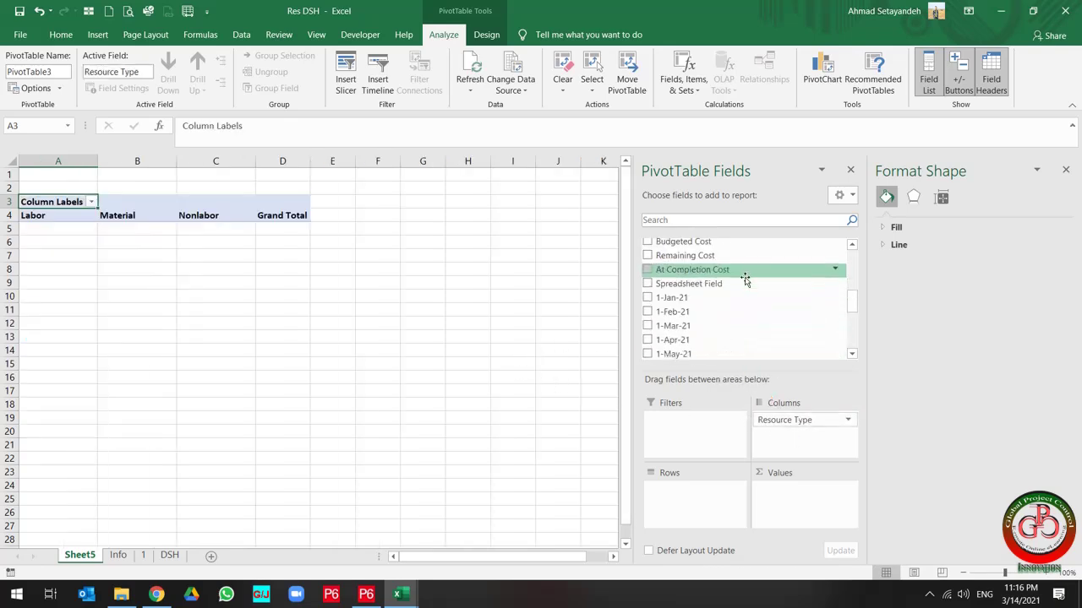
{"action": "scroll", "coordinate": [745, 279], "scroll_direction": "up", "scroll_amount": 2}
{"action": "left_click_drag", "start_coordinate": [745, 280], "coordinate": [717, 504]}
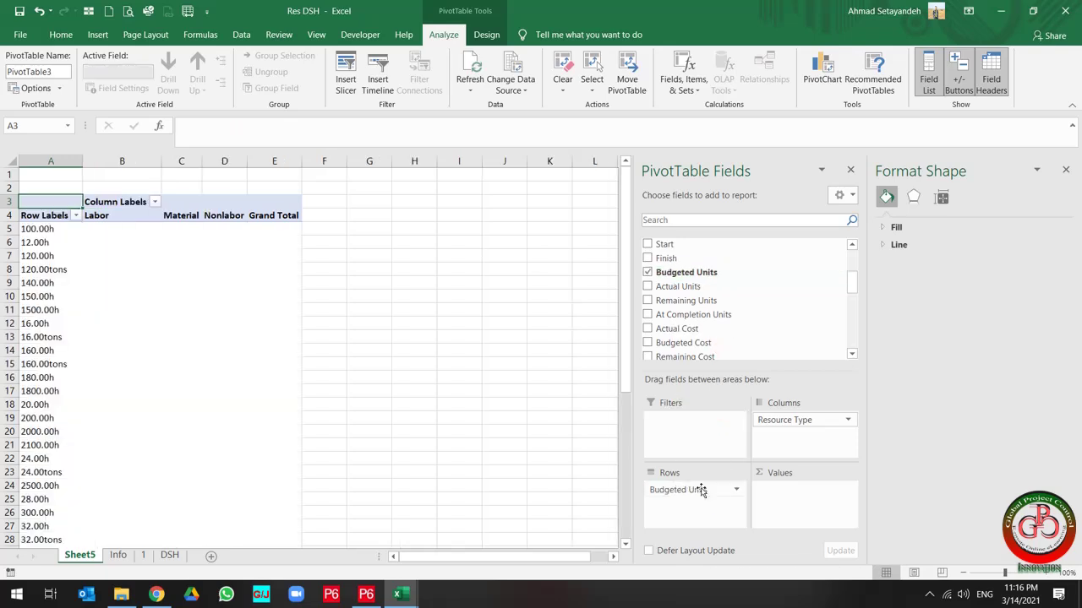
{"action": "left_click_drag", "start_coordinate": [688, 490], "coordinate": [795, 511]}
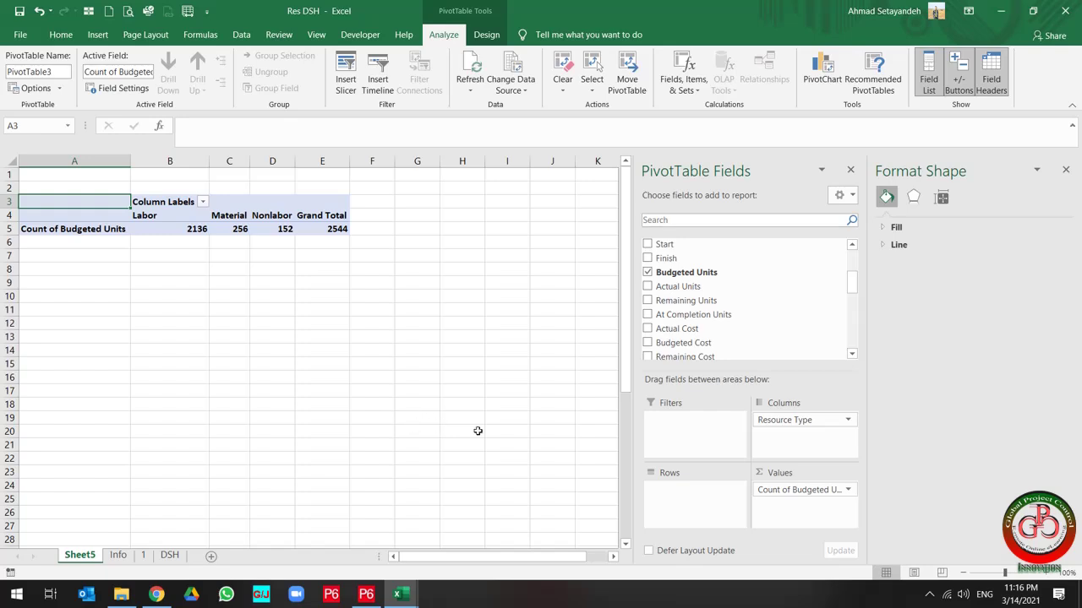
Step: Summarize the PivotTable's Budgeted Units value field by Sum
{"action": "left_click", "coordinate": [845, 490]}
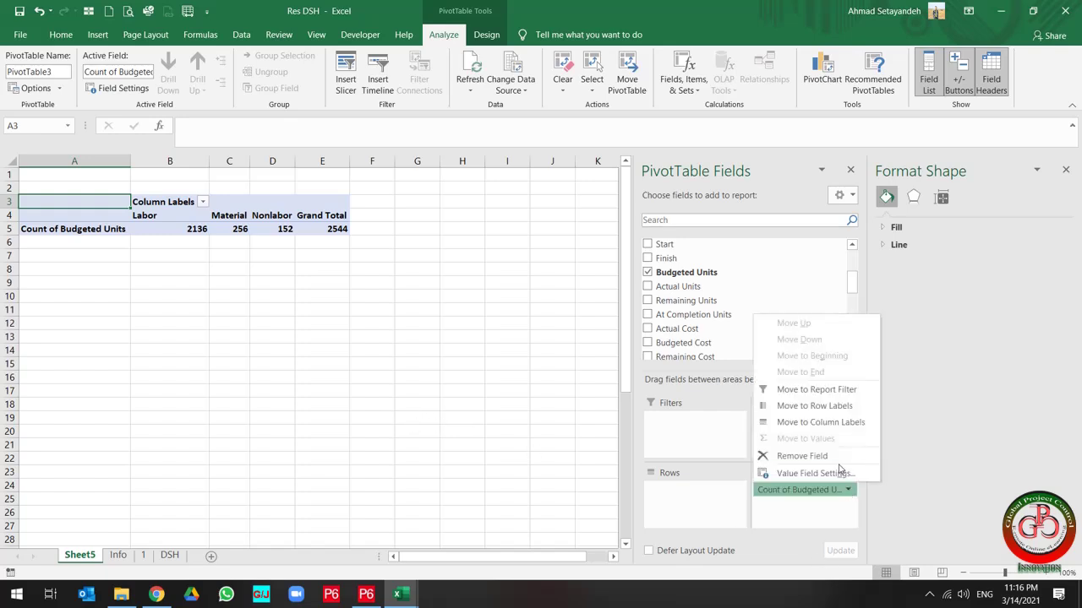
{"action": "left_click", "coordinate": [811, 473]}
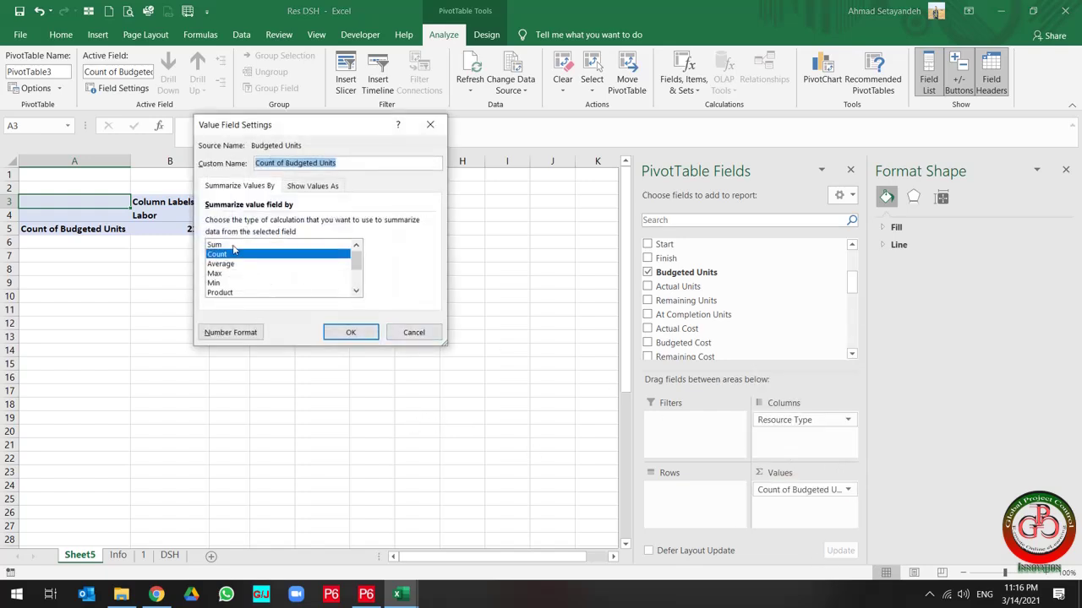
{"action": "left_click", "coordinate": [234, 245]}
{"action": "left_click", "coordinate": [355, 333]}
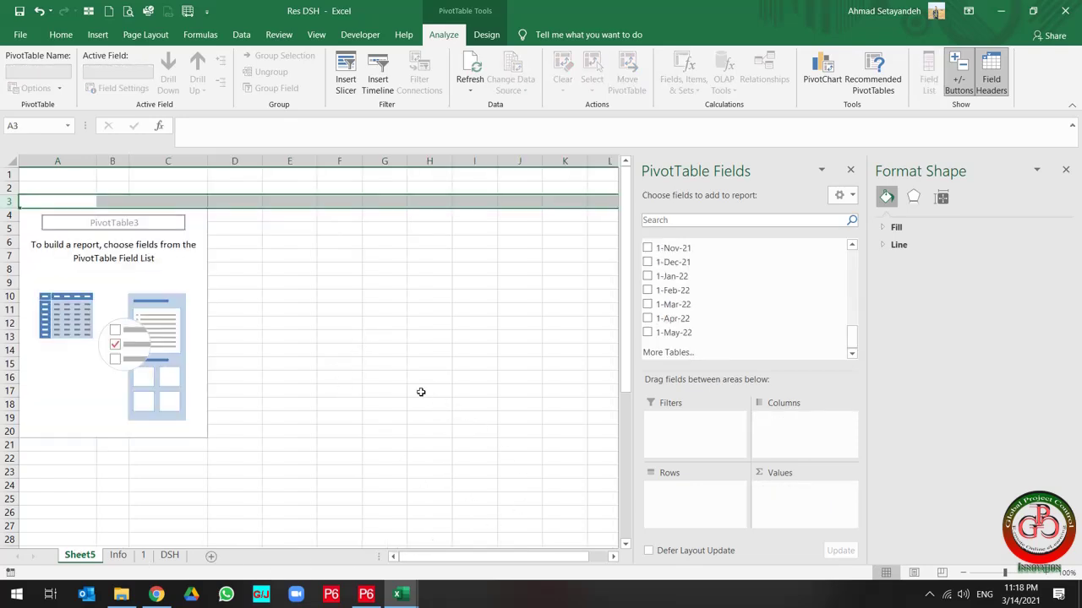
Step: Add 1-May-22 to the values of the empty PivotTable on Sheet5 and summarize it by Sum
{"action": "left_click", "coordinate": [421, 392]}
{"action": "left_click", "coordinate": [139, 323]}
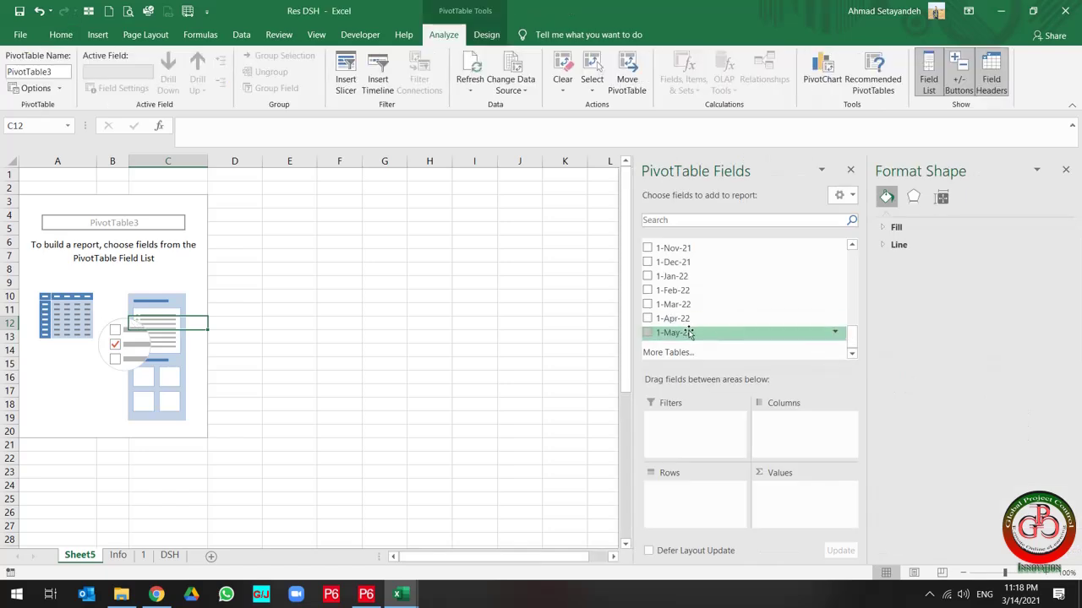
{"action": "left_click_drag", "start_coordinate": [698, 333], "coordinate": [805, 505]}
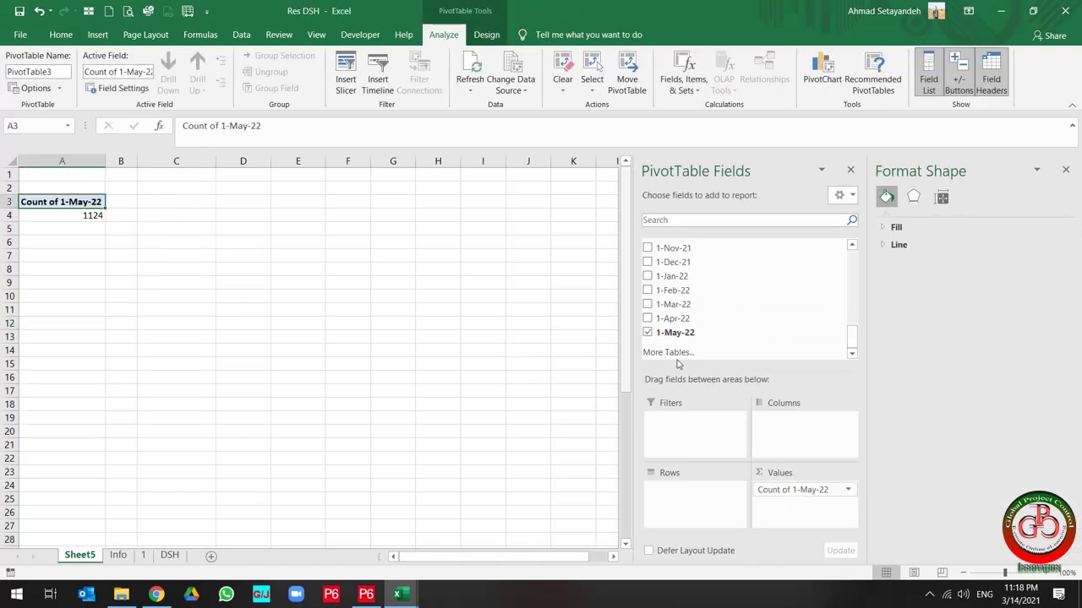
{"action": "left_click", "coordinate": [832, 490]}
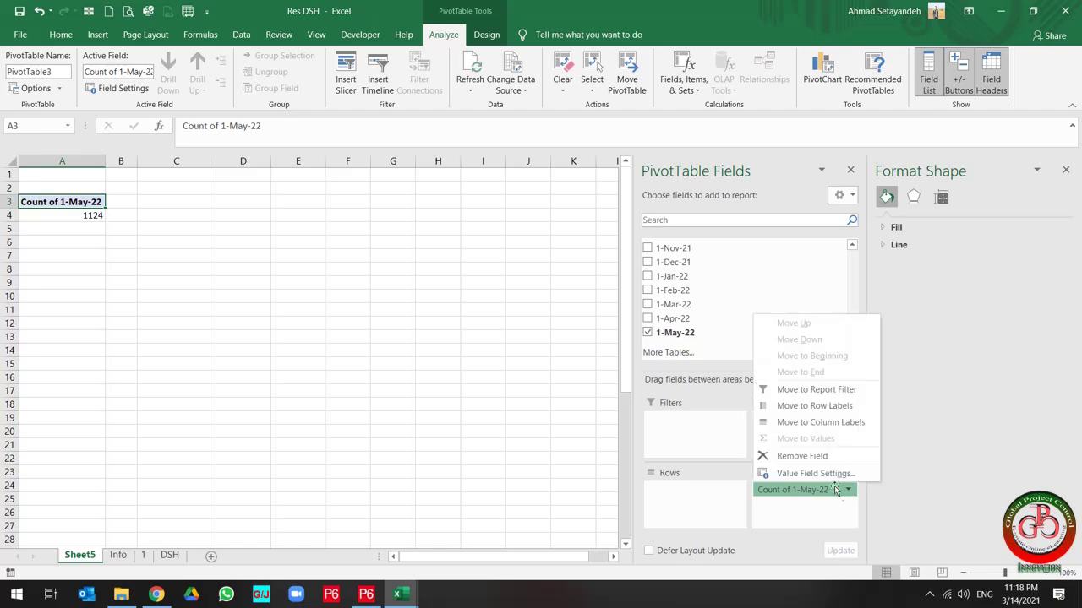
{"action": "left_click", "coordinate": [817, 474]}
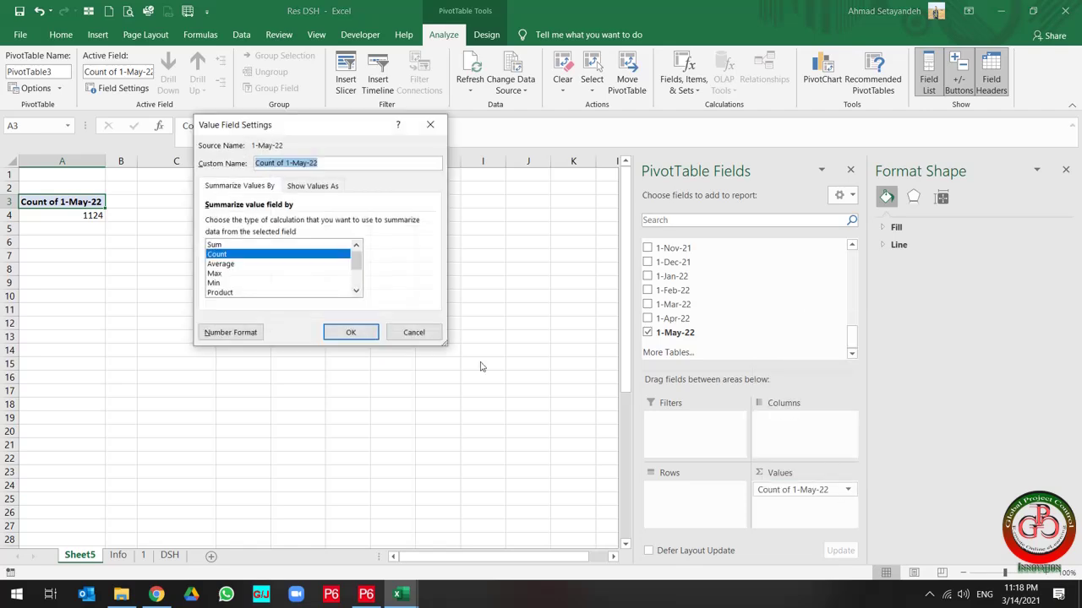
{"action": "left_click", "coordinate": [225, 245]}
{"action": "left_click", "coordinate": [342, 329]}
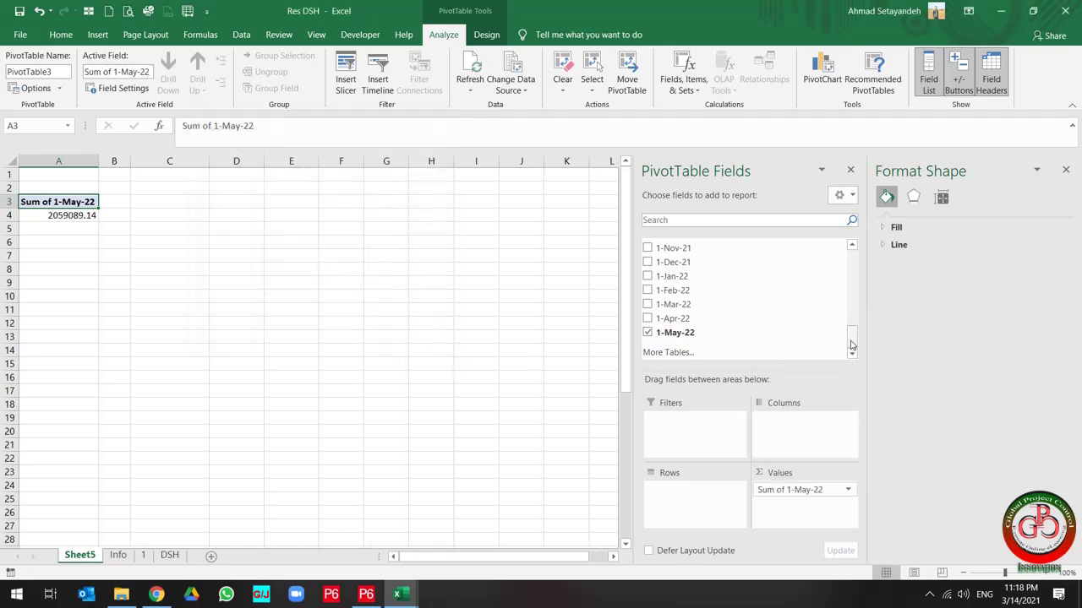
Step: Place Resource Type in the PivotTable's rows and add Spreadsheet Field as a report filter
{"action": "left_click_drag", "start_coordinate": [852, 344], "coordinate": [850, 252]}
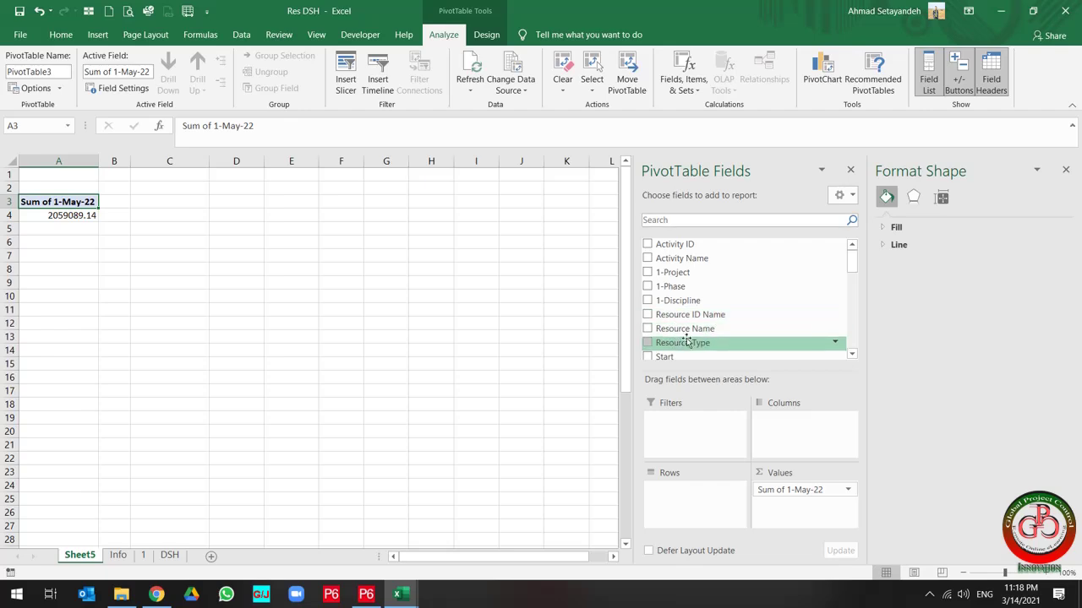
{"action": "left_click_drag", "start_coordinate": [686, 340], "coordinate": [823, 440]}
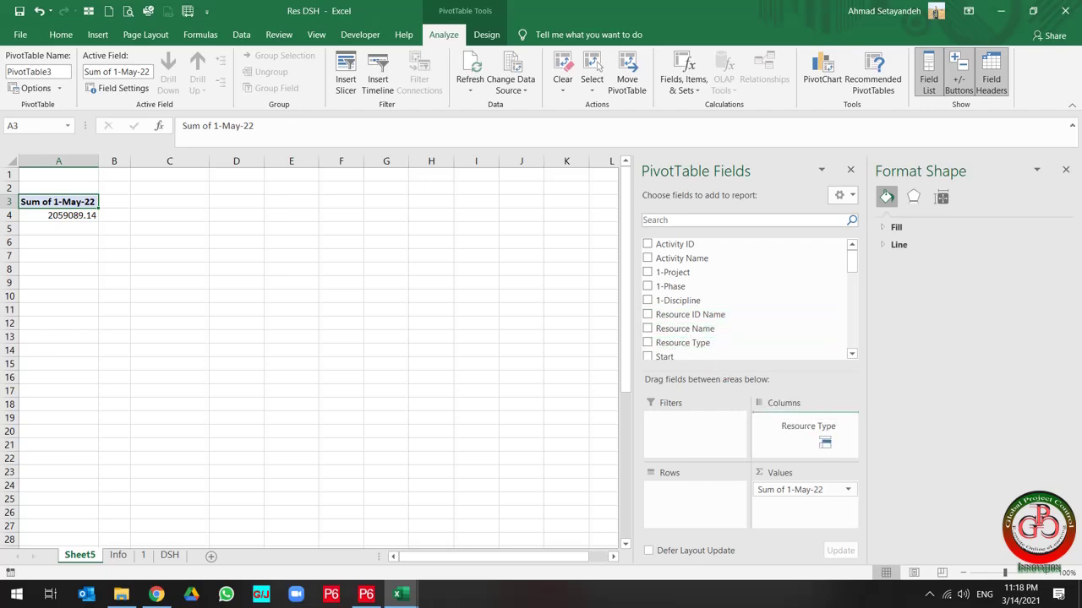
{"action": "left_click_drag", "start_coordinate": [825, 441], "coordinate": [672, 502]}
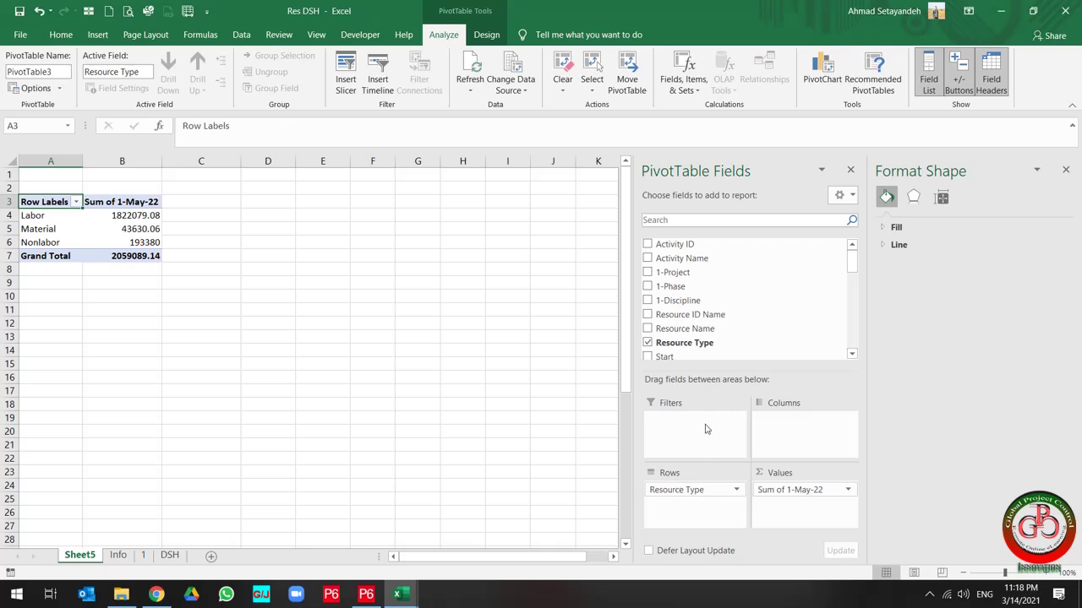
{"action": "scroll", "coordinate": [713, 336], "scroll_direction": "down", "scroll_amount": 4}
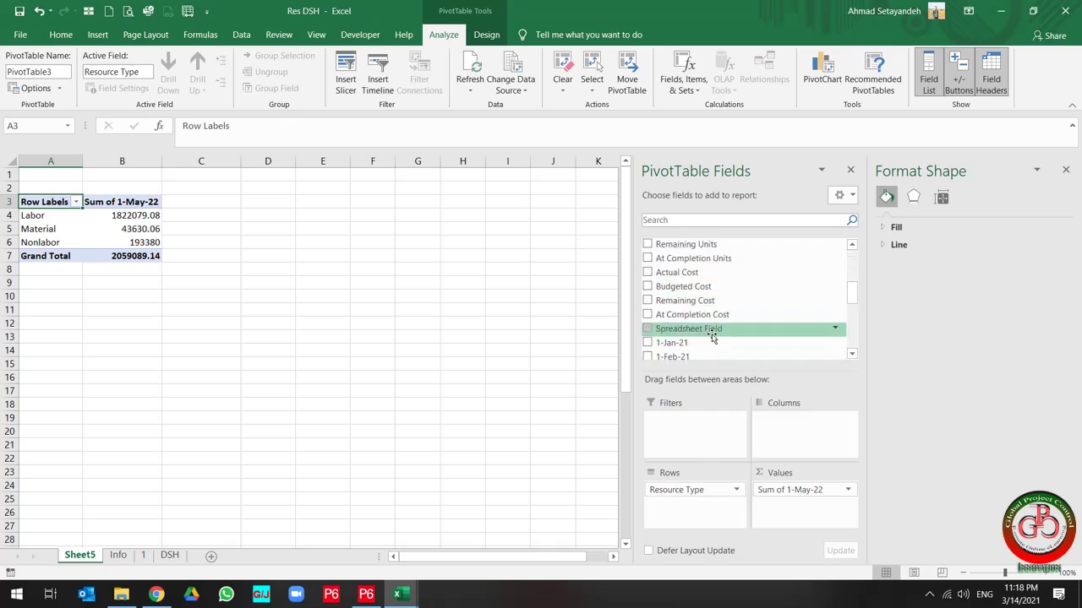
{"action": "left_click_drag", "start_coordinate": [713, 337], "coordinate": [712, 444]}
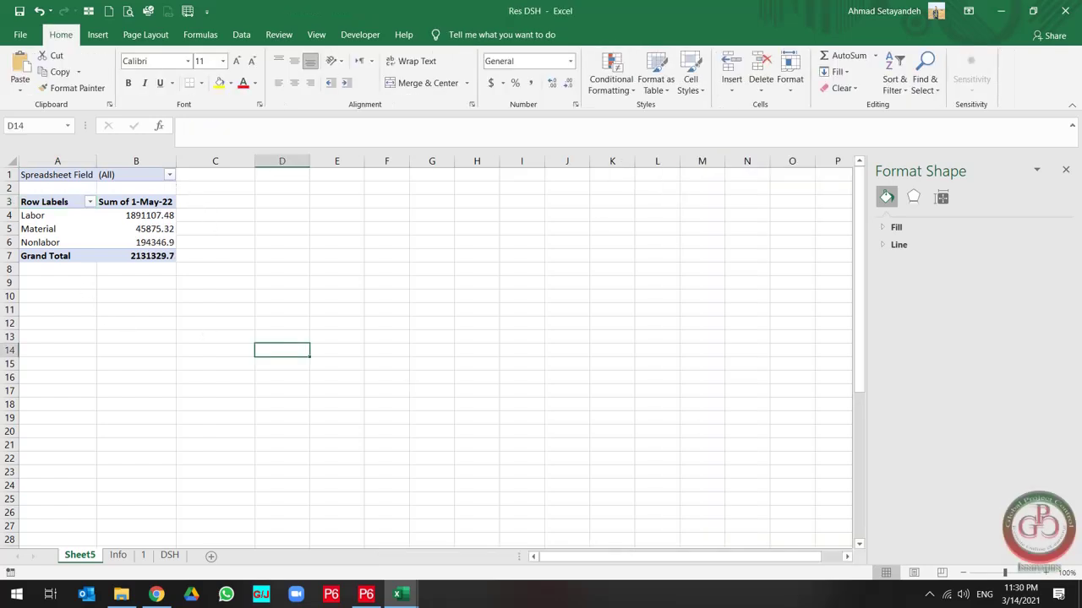
Step: Filter the PivotTable's Spreadsheet Field to Cum Budgeted Units only
{"action": "left_click", "coordinate": [169, 177]}
{"action": "left_click", "coordinate": [37, 208]}
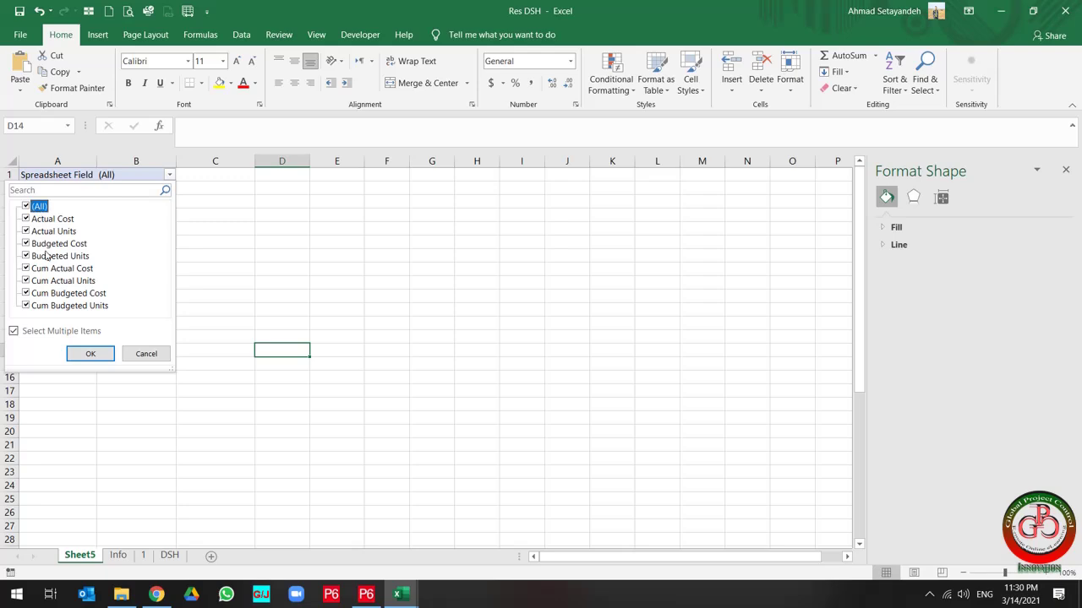
{"action": "left_click", "coordinate": [27, 207]}
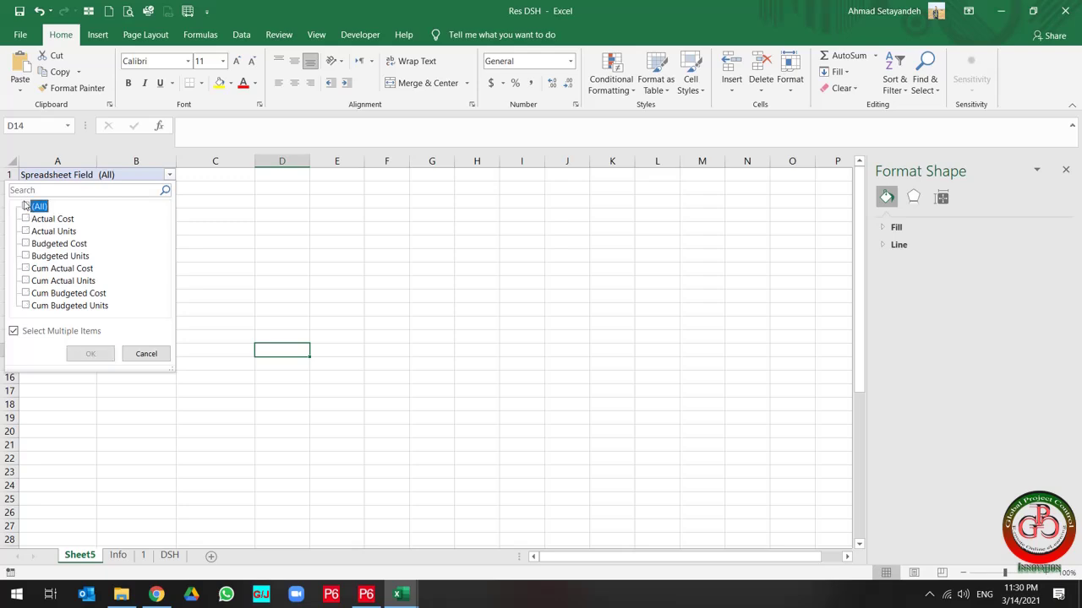
{"action": "left_click", "coordinate": [26, 306]}
{"action": "left_click", "coordinate": [90, 354]}
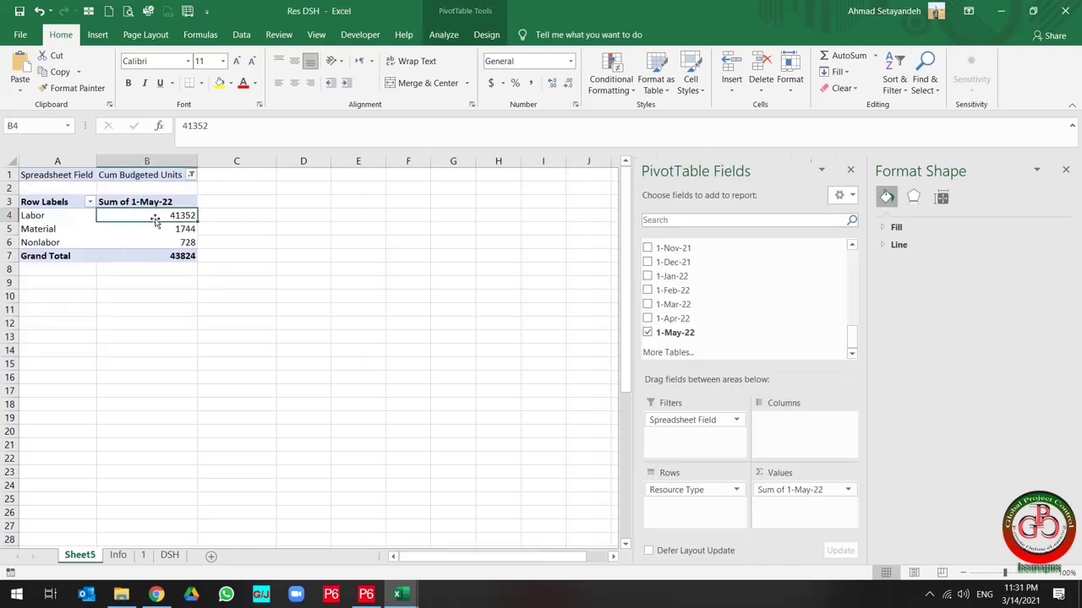
Step: Insert a 3-D Pie PivotChart from the resource type PivotTable
{"action": "left_click", "coordinate": [443, 35]}
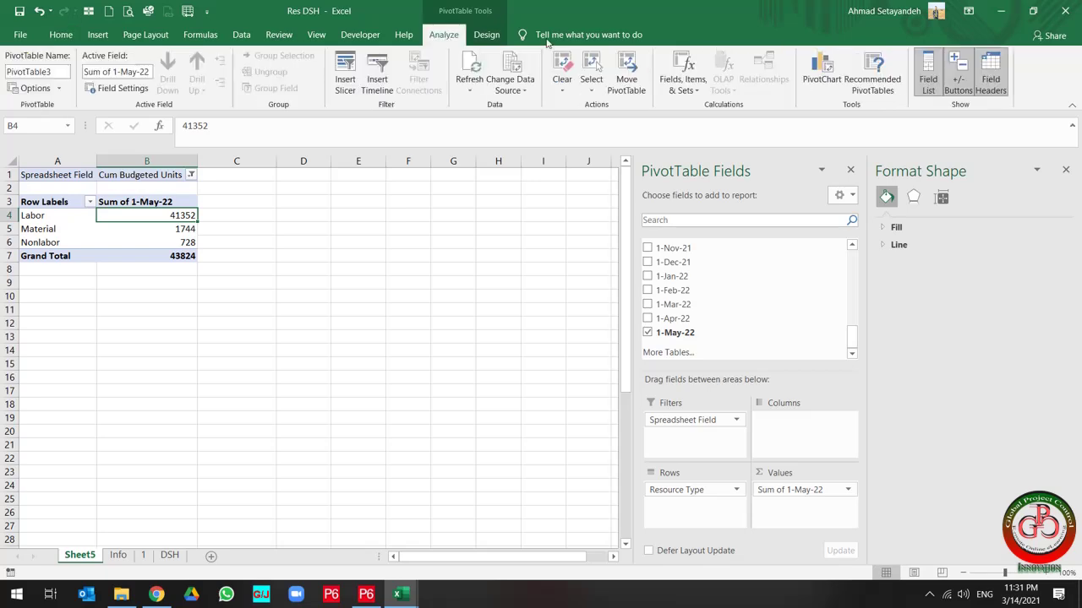
{"action": "left_click", "coordinate": [833, 69]}
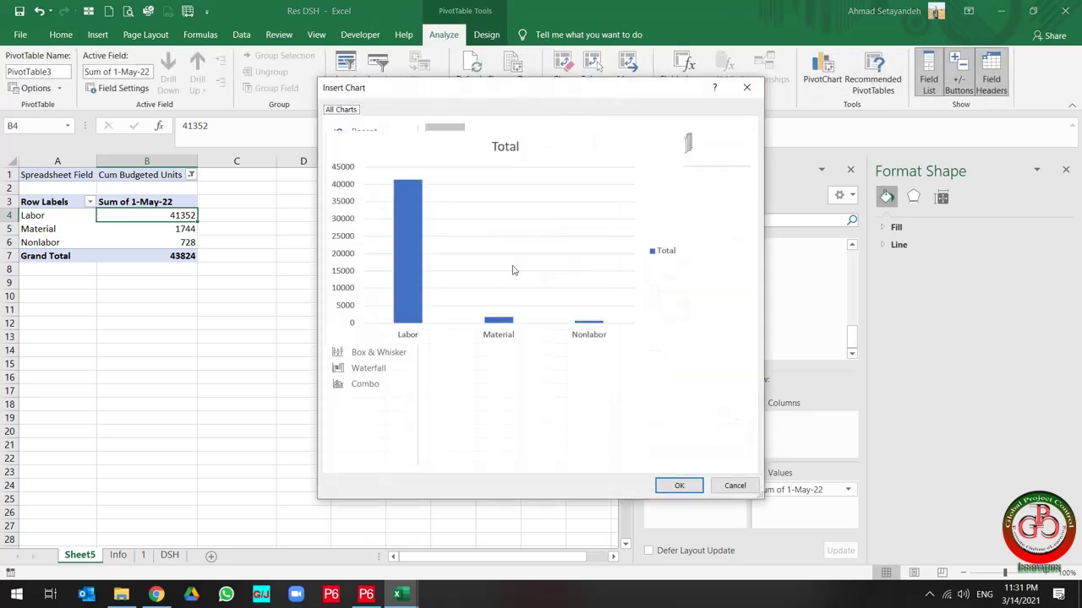
{"action": "left_click", "coordinate": [358, 194]}
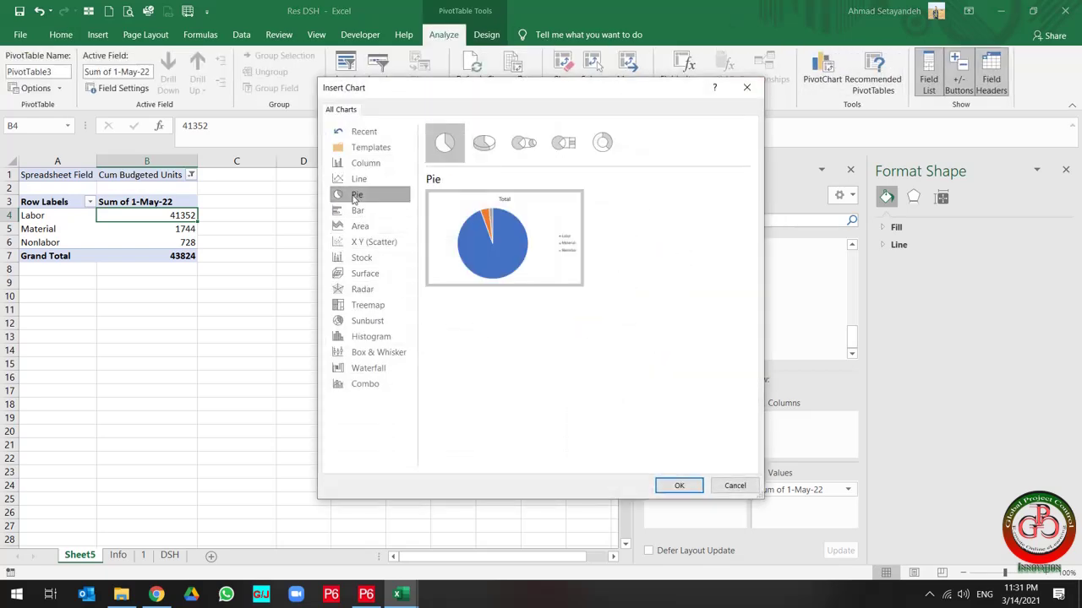
{"action": "left_click", "coordinate": [484, 142]}
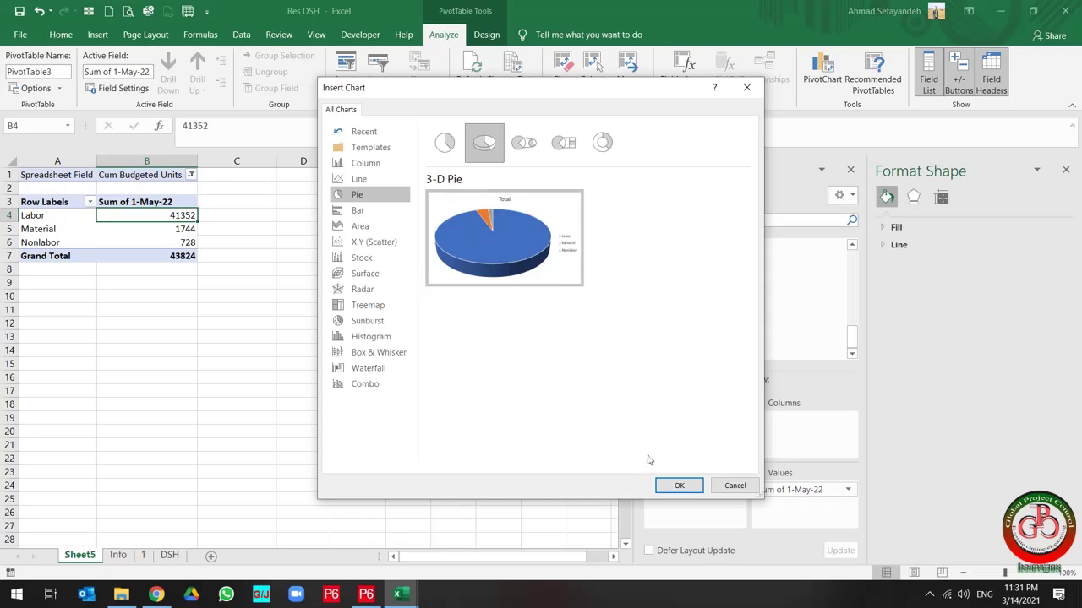
{"action": "left_click", "coordinate": [679, 485]}
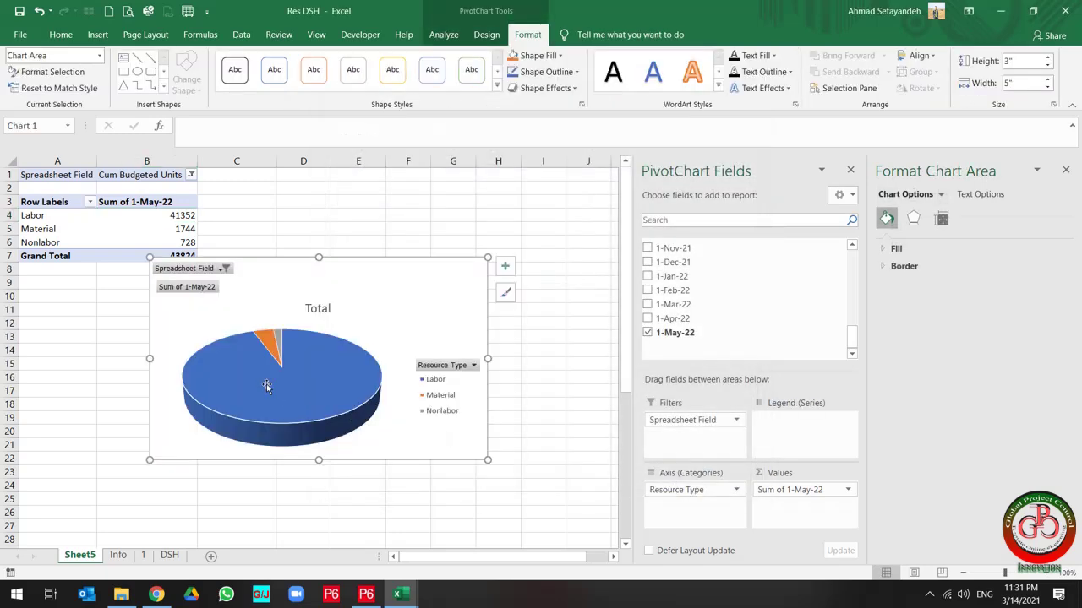
Step: Hide all field buttons on the pie PivotChart
{"action": "left_click", "coordinate": [205, 272]}
{"action": "right_click", "coordinate": [205, 270]}
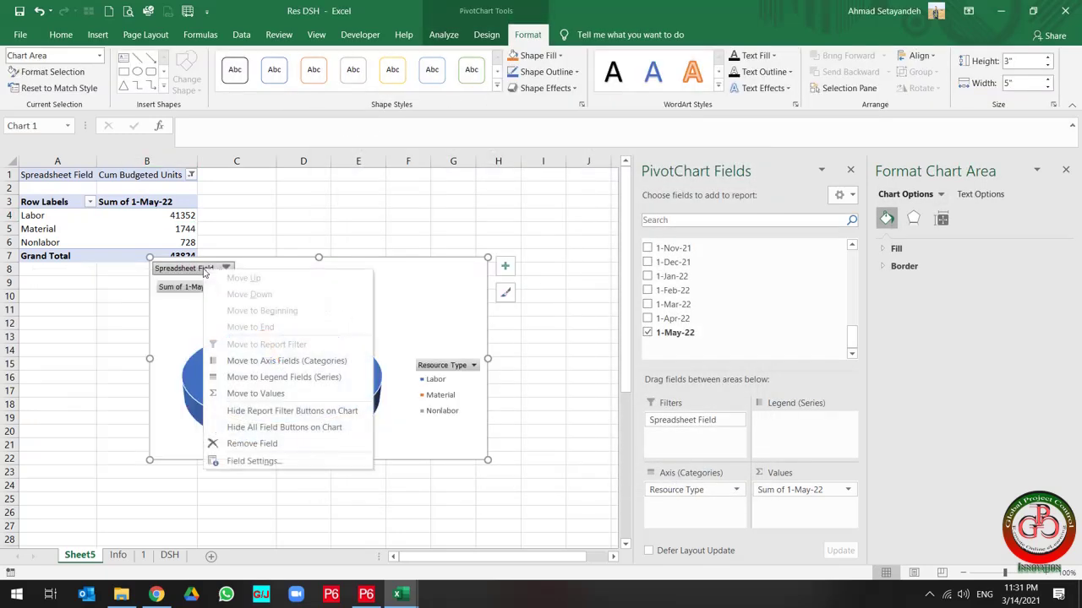
{"action": "left_click", "coordinate": [265, 431]}
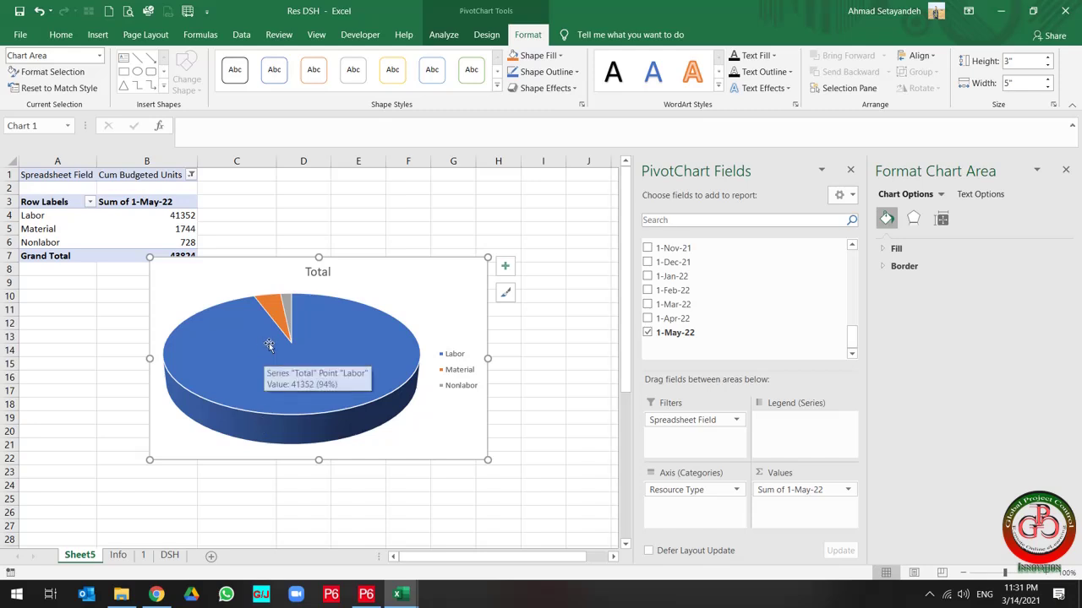
Step: Move the pie chart's legend to the bottom of the chart
{"action": "left_click", "coordinate": [456, 378]}
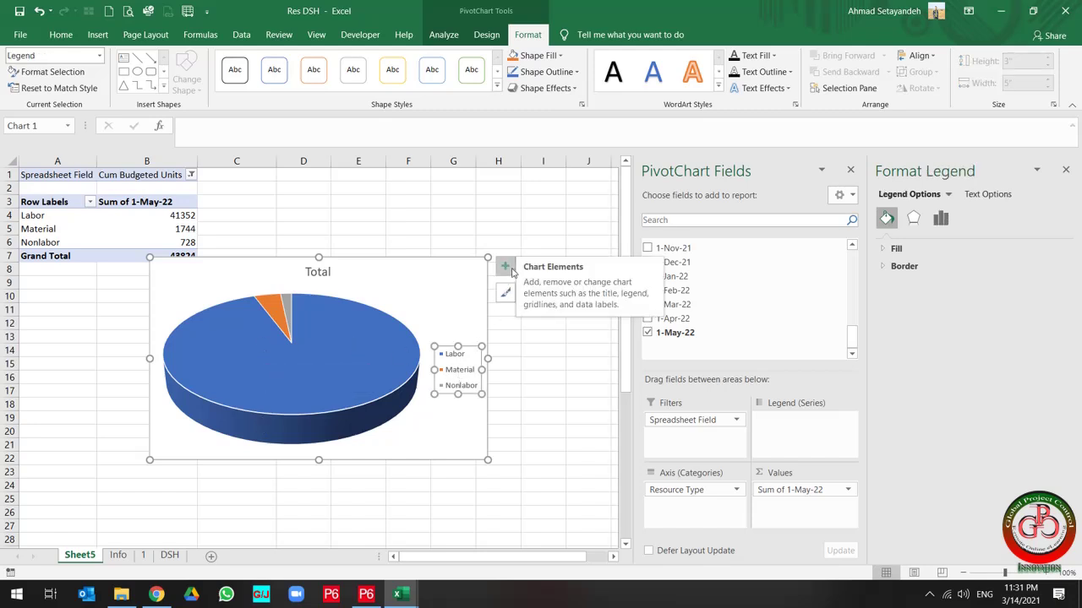
{"action": "left_click", "coordinate": [506, 268]}
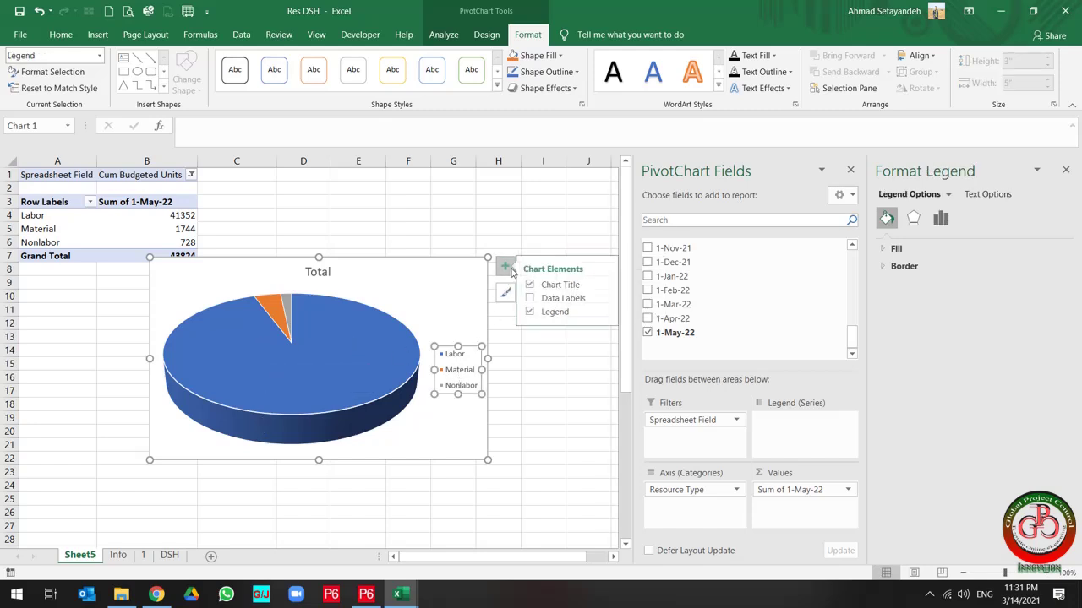
{"action": "left_click", "coordinate": [610, 313]}
{"action": "left_click", "coordinate": [648, 367]}
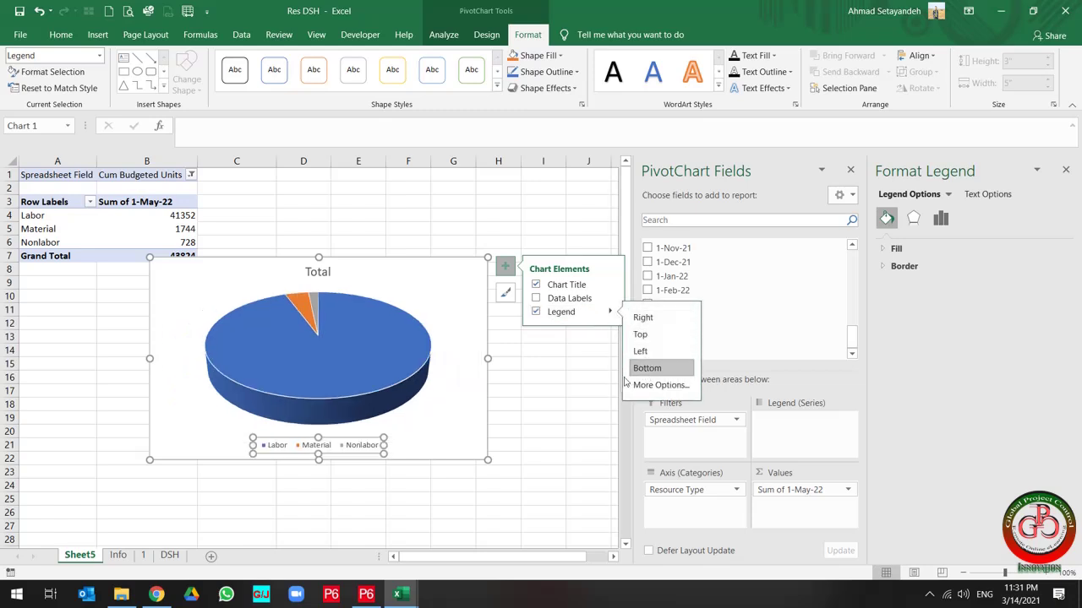
{"action": "left_click", "coordinate": [434, 406]}
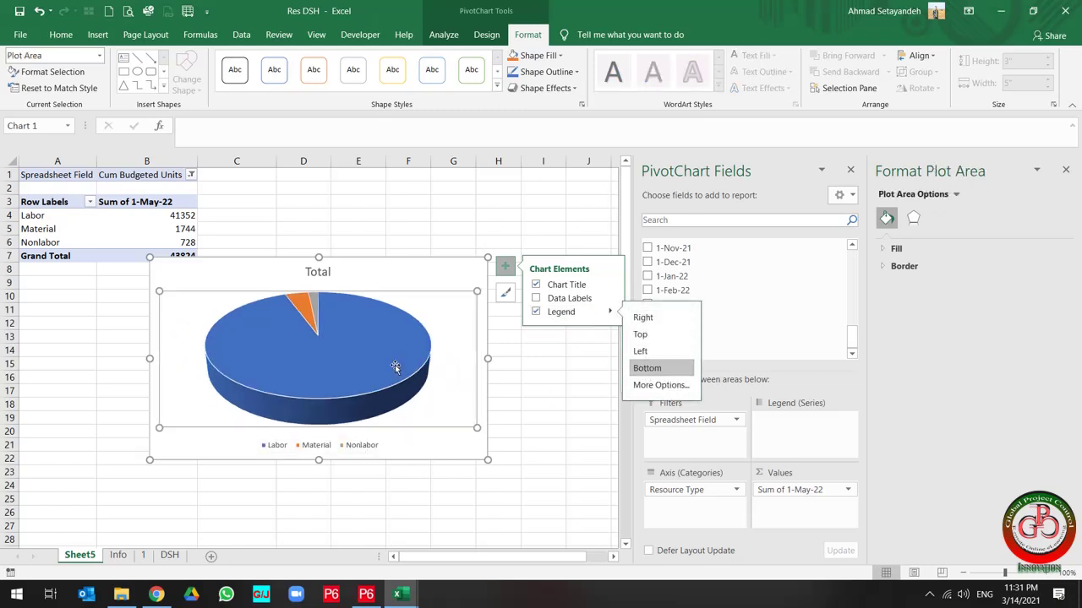
{"action": "left_click", "coordinate": [375, 357]}
{"action": "right_click", "coordinate": [376, 358]}
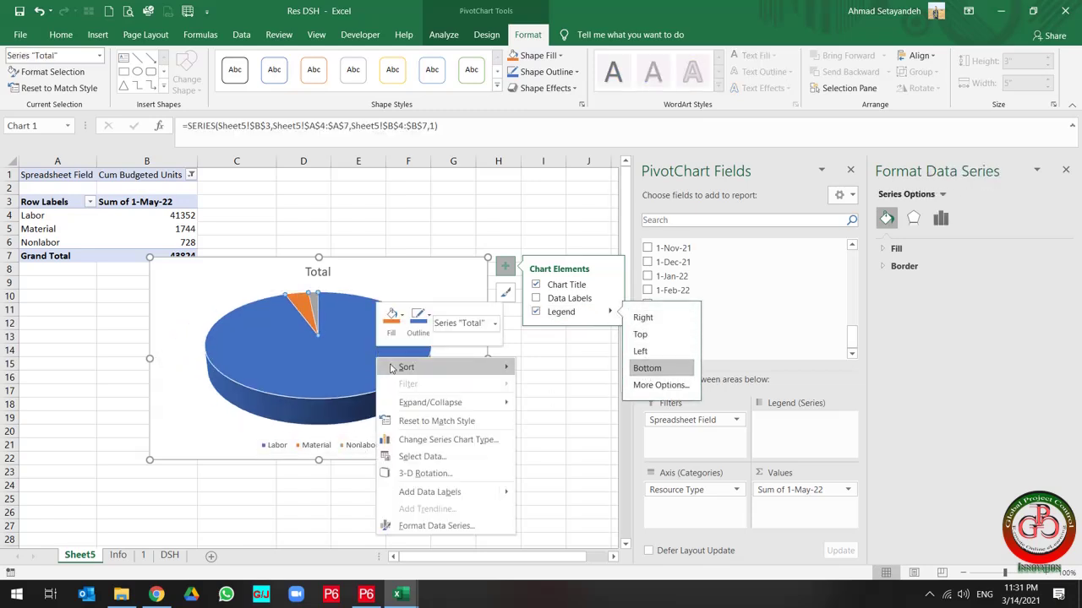
{"action": "left_click", "coordinate": [440, 457]}
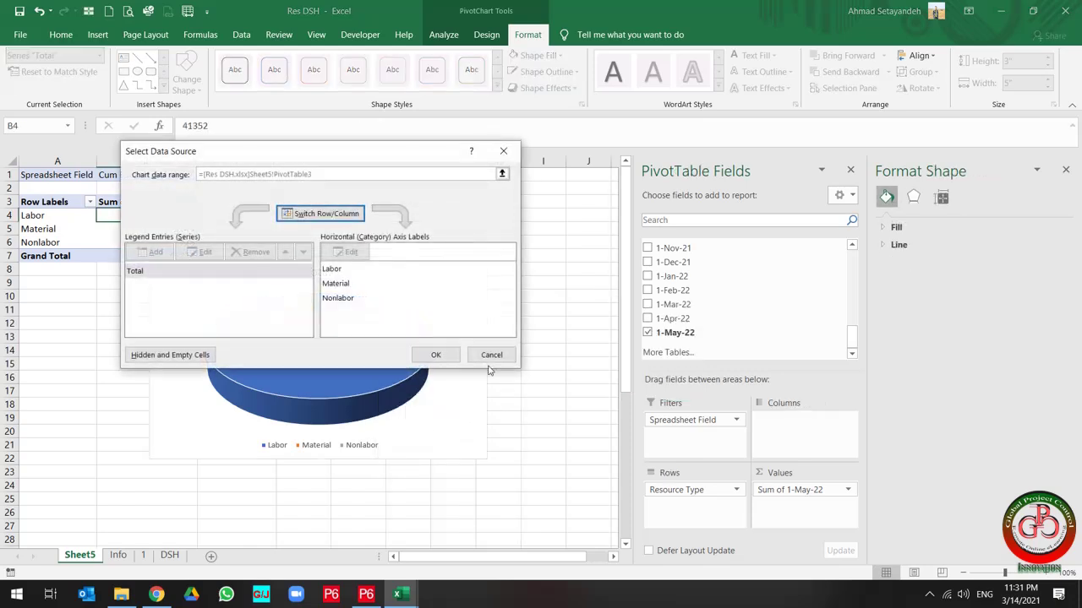
{"action": "left_click", "coordinate": [491, 355]}
Step: Add data labels to the pie slices and make them show only the percentage instead of the value
{"action": "right_click", "coordinate": [334, 348]}
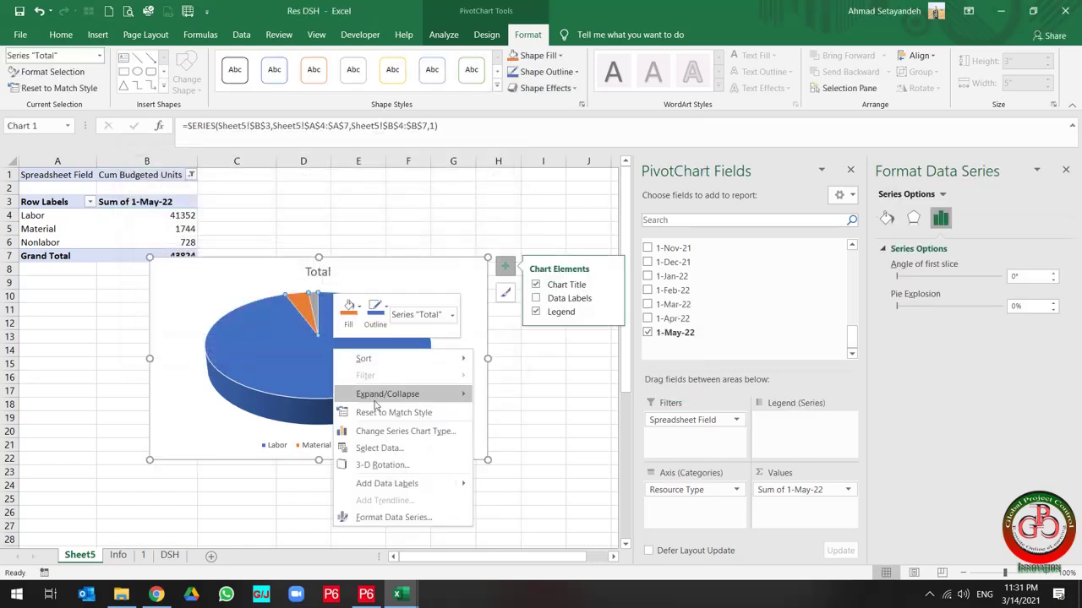
{"action": "left_click", "coordinate": [429, 487]}
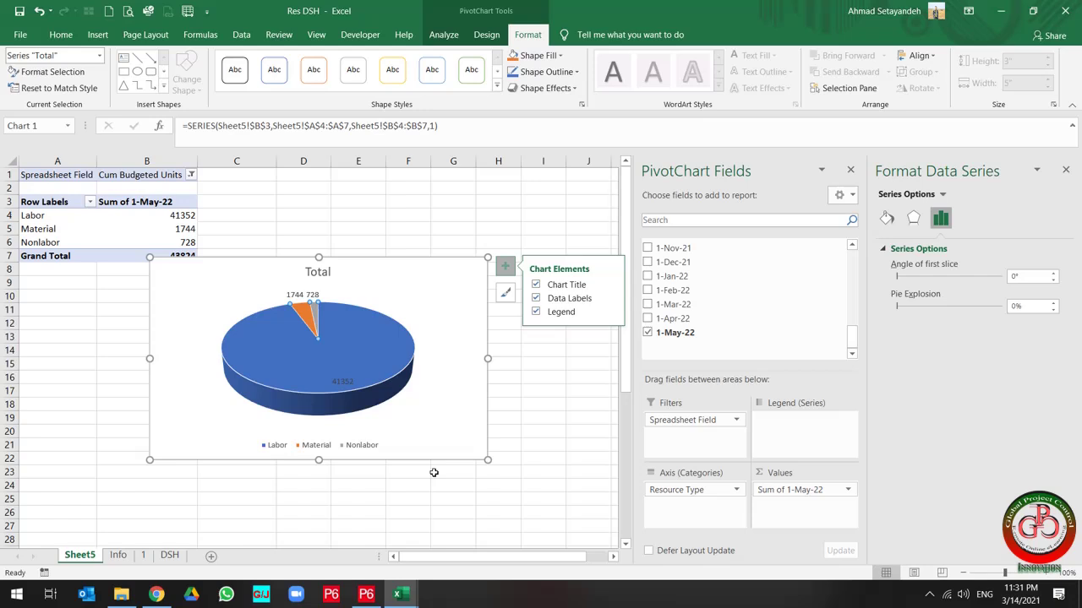
{"action": "left_click", "coordinate": [347, 382]}
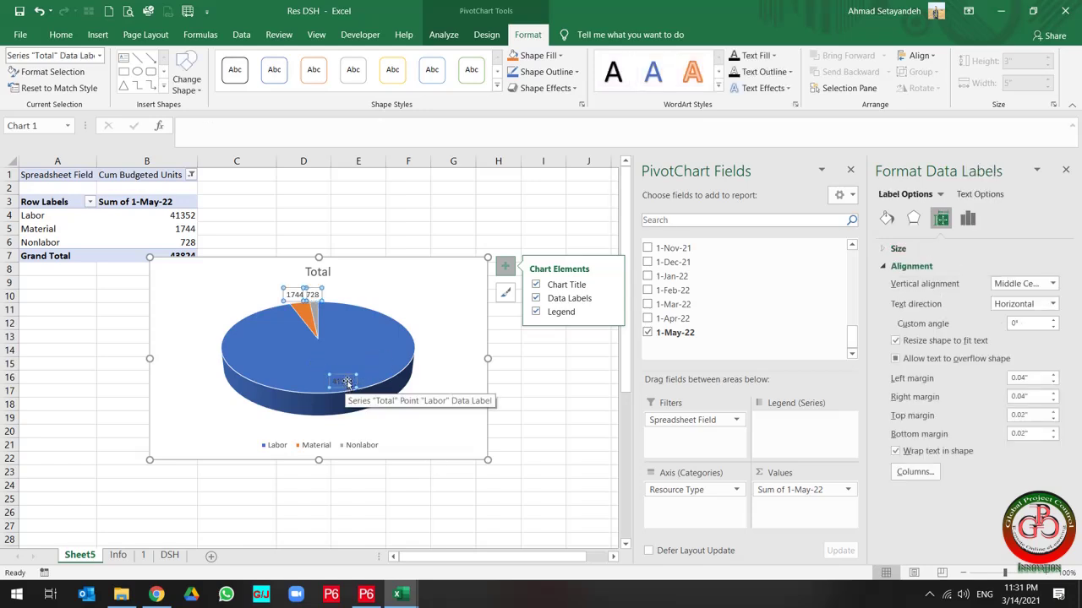
{"action": "right_click", "coordinate": [347, 382]}
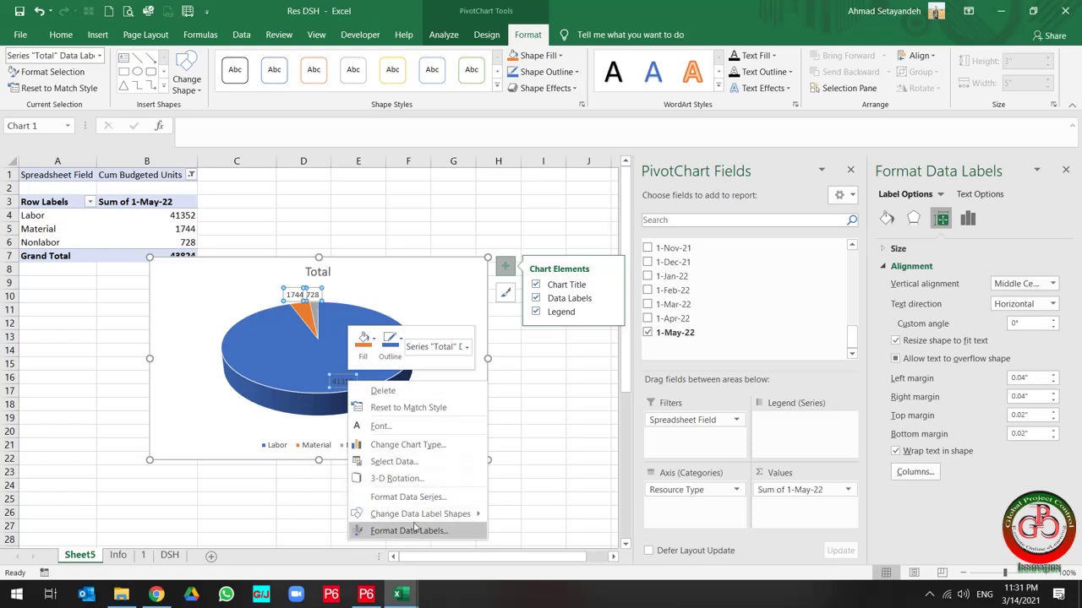
{"action": "left_click", "coordinate": [409, 531]}
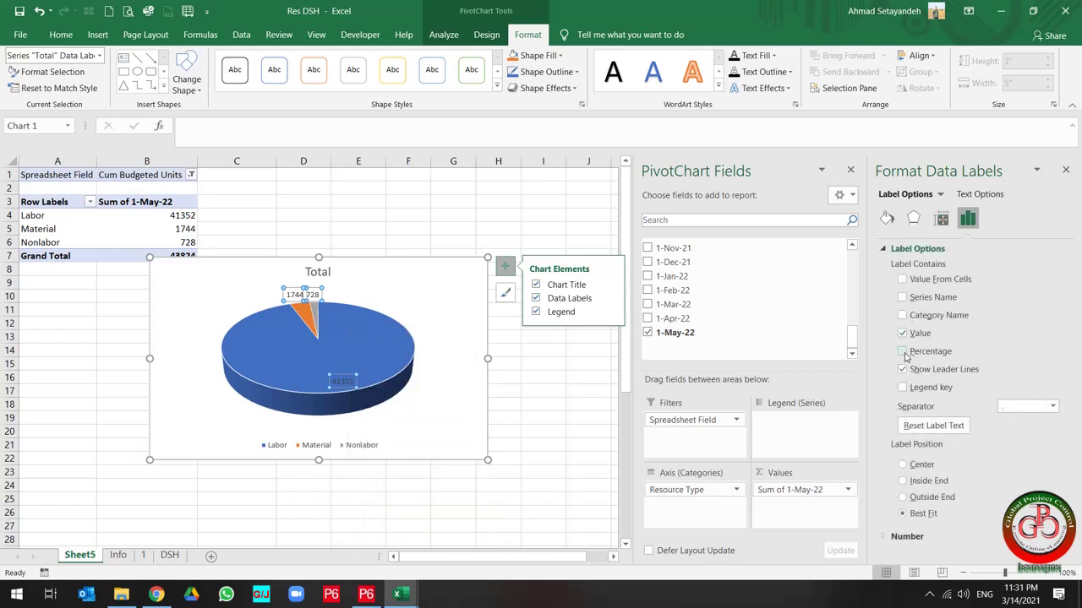
{"action": "left_click", "coordinate": [903, 352]}
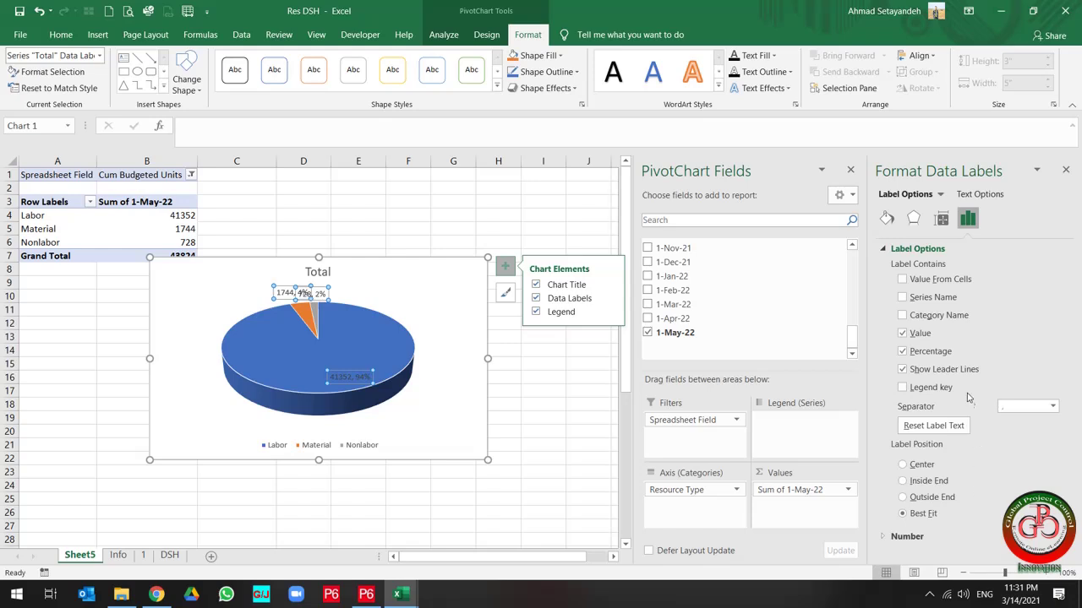
{"action": "left_click", "coordinate": [902, 333]}
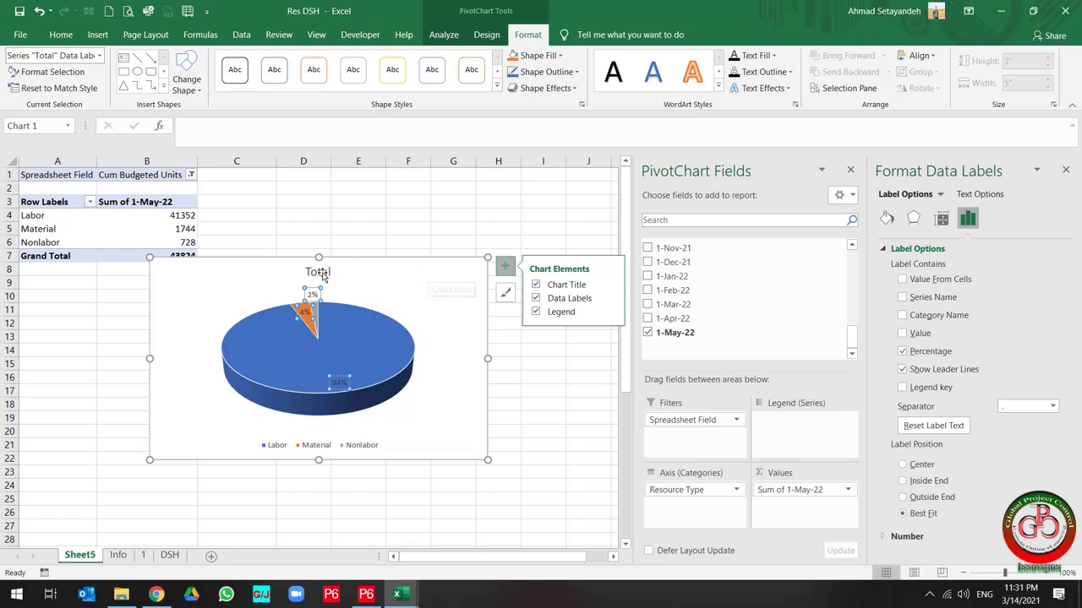
Step: Cut the pie chart from its PivotTable sheet and paste it onto the DSH sheet
{"action": "right_click", "coordinate": [448, 273]}
{"action": "left_click", "coordinate": [477, 251]}
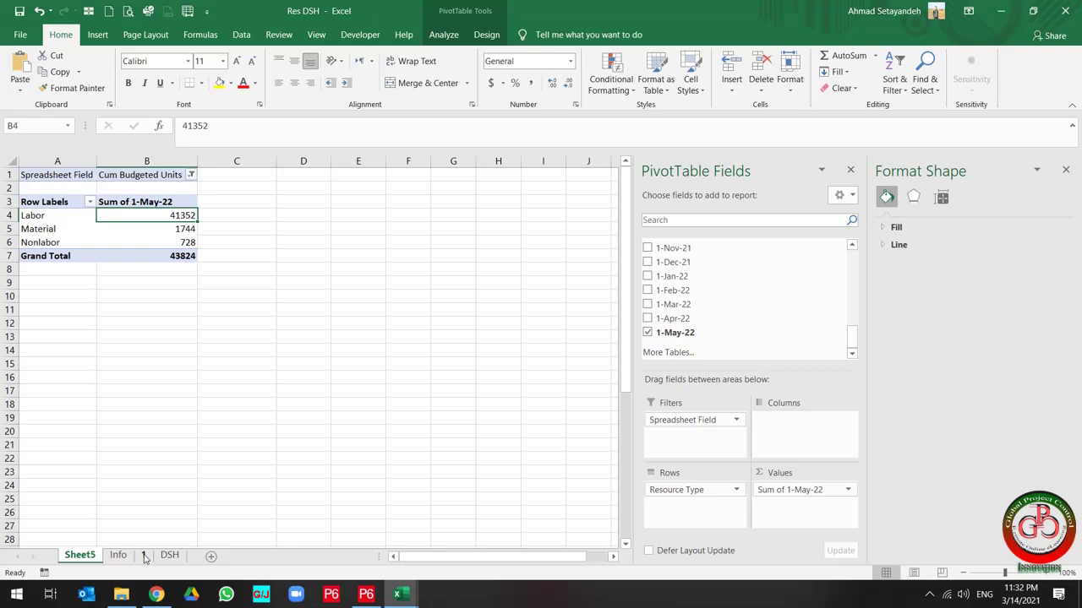
{"action": "left_click", "coordinate": [170, 556]}
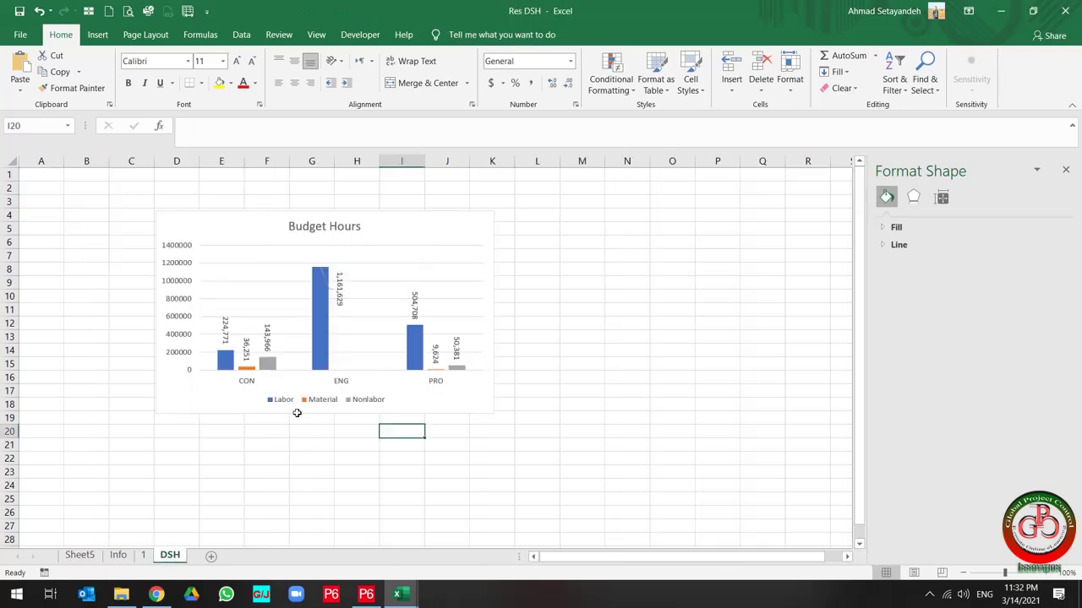
{"action": "left_click", "coordinate": [574, 243]}
{"action": "key", "text": "ctrl+v"}
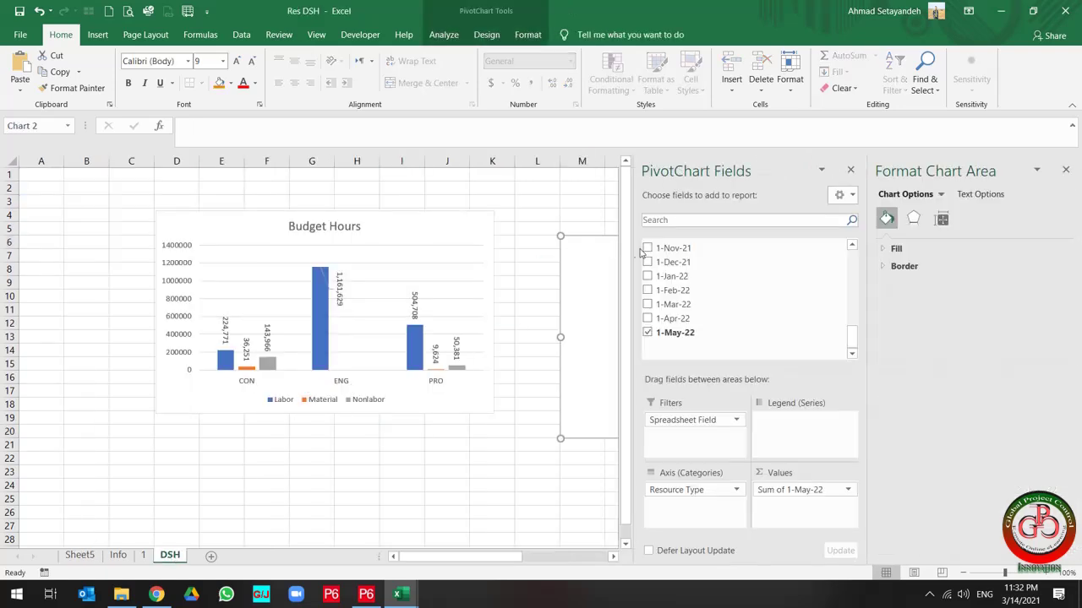
Step: Place the pie chart directly to the right of the Budget Hours chart, aligned with its top edge
{"action": "left_click", "coordinate": [480, 458]}
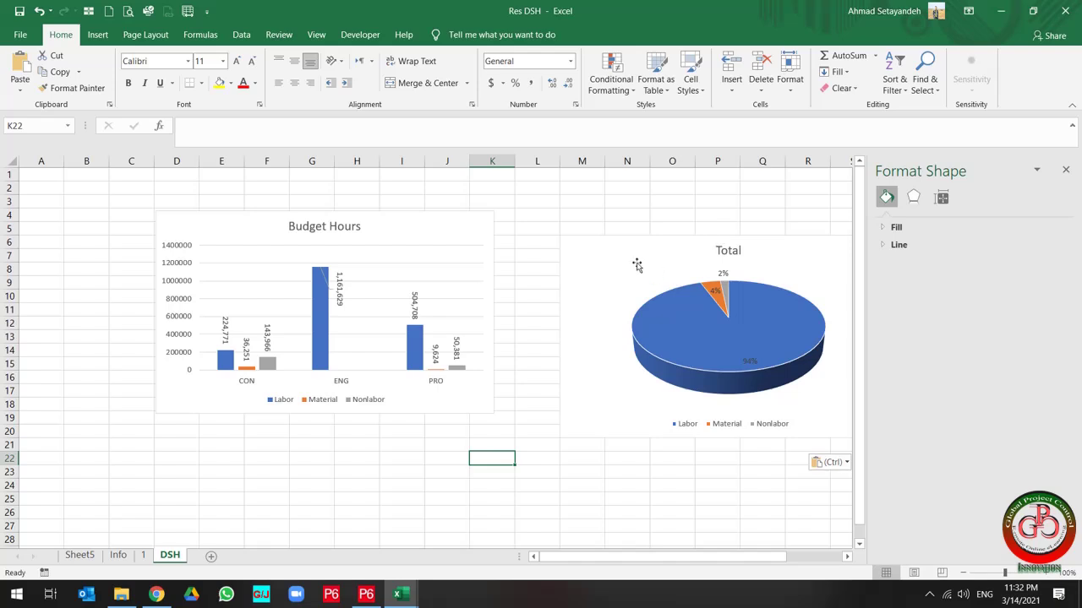
{"action": "left_click_drag", "start_coordinate": [633, 261], "coordinate": [575, 239]}
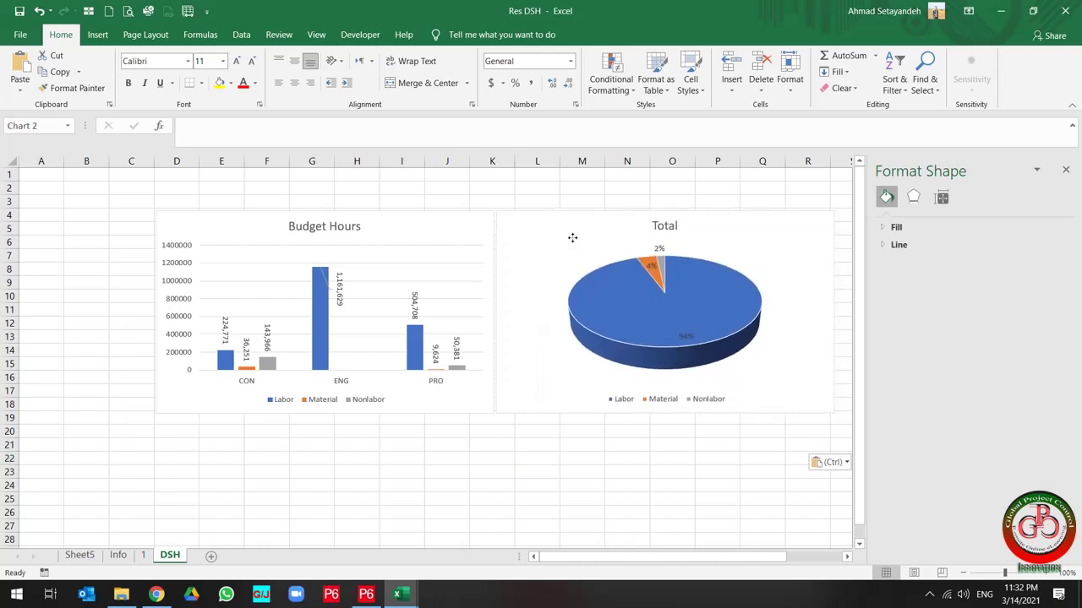
{"action": "left_click", "coordinate": [527, 445]}
{"action": "scroll", "coordinate": [491, 449], "scroll_direction": "down", "scroll_amount": 1}
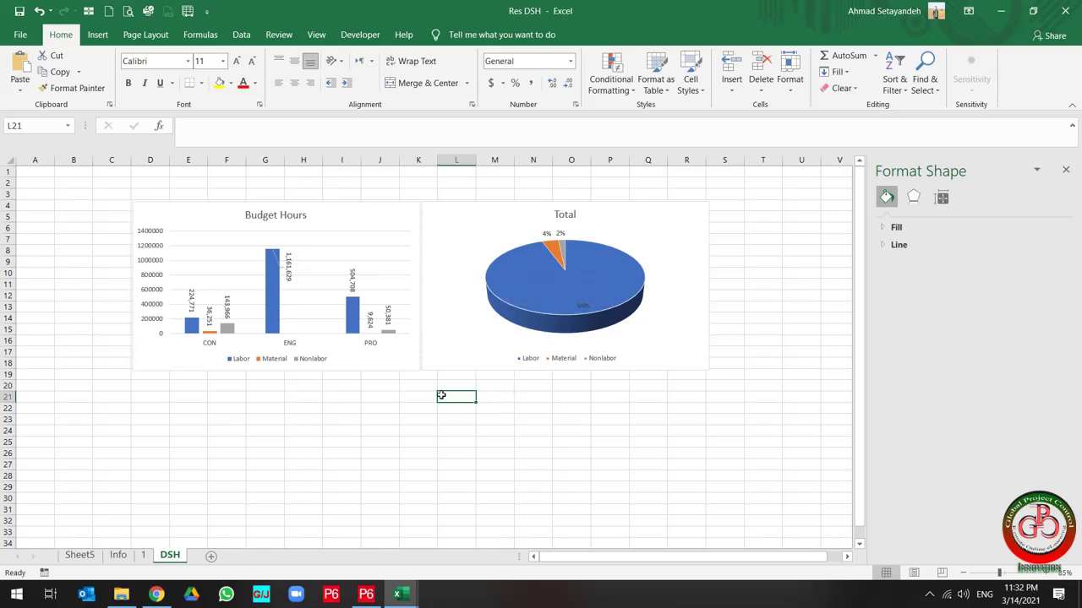
{"action": "left_click", "coordinate": [434, 499]}
{"action": "key", "text": "shift+space"}
Step: Change the pie chart's title to "Resource %"
{"action": "left_click", "coordinate": [575, 227]}
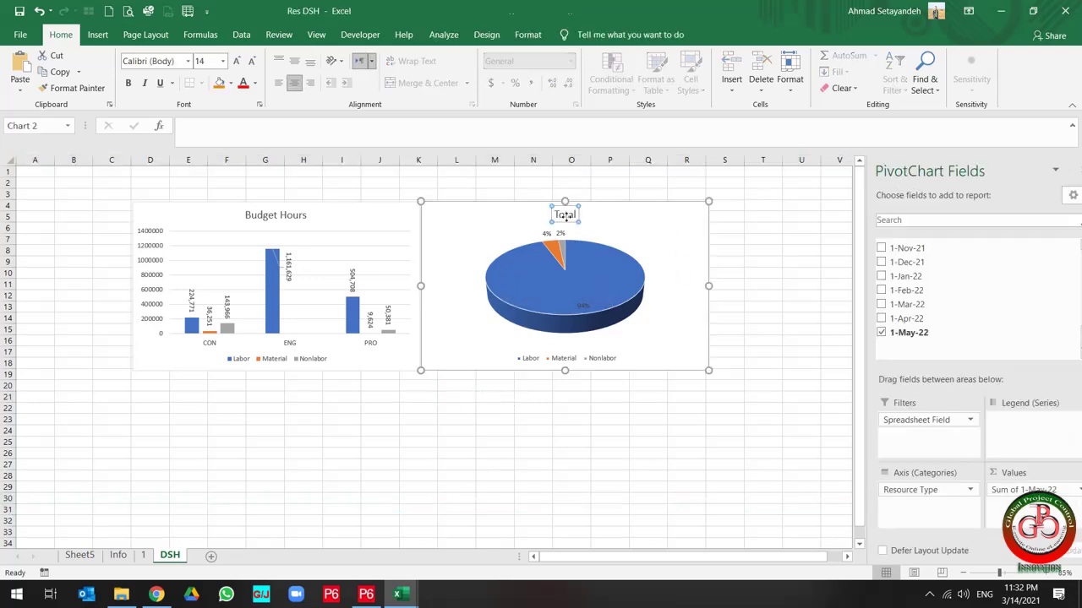
{"action": "double_click", "coordinate": [566, 215]}
{"action": "type", "text": "Resou"}
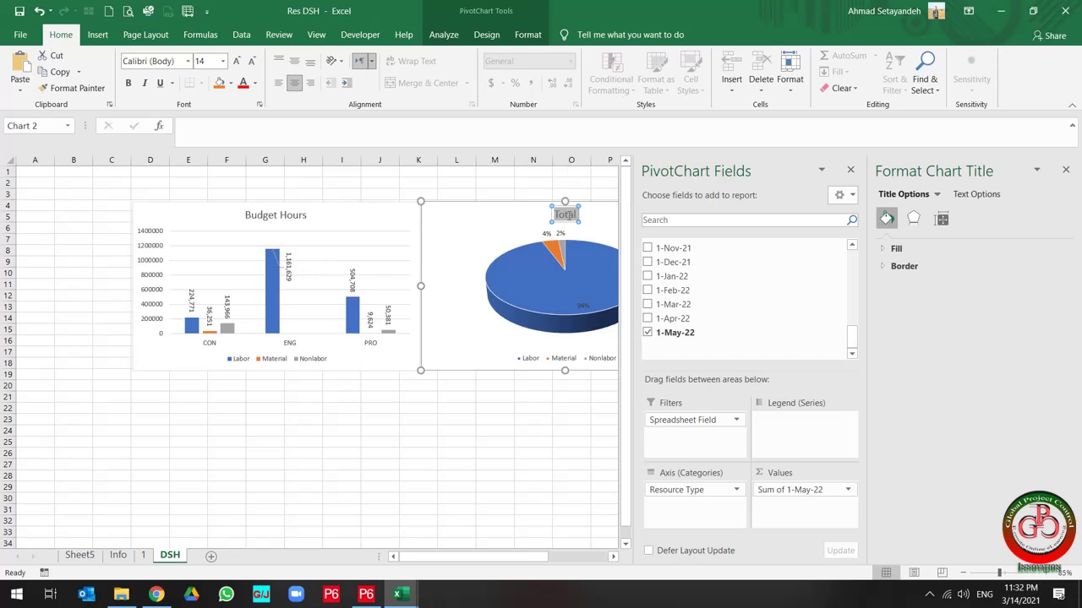
{"action": "type", "text": "r"}
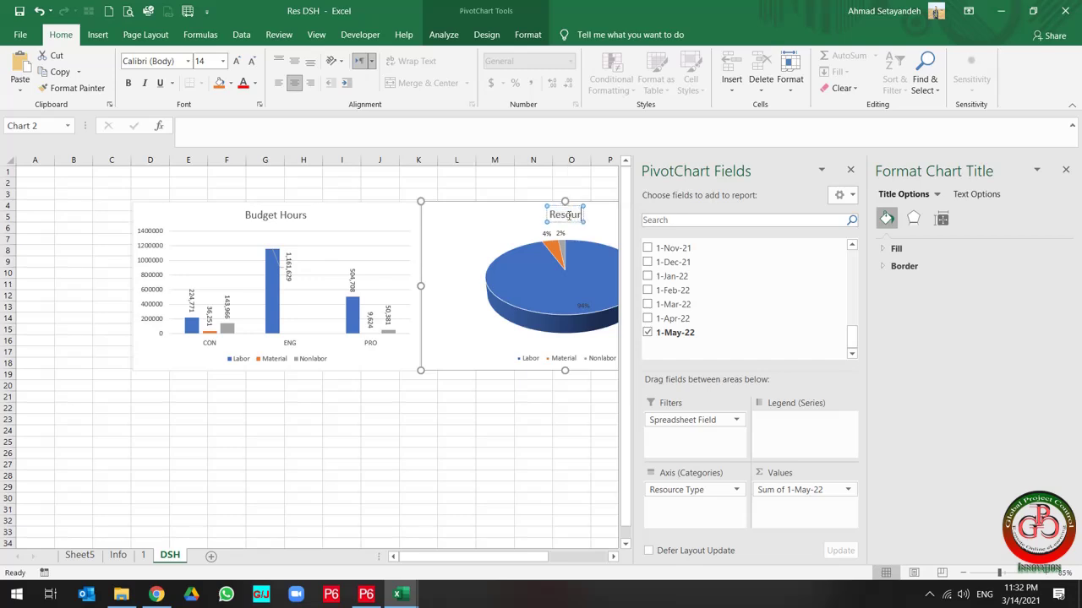
{"action": "type", "text": "ce %"}
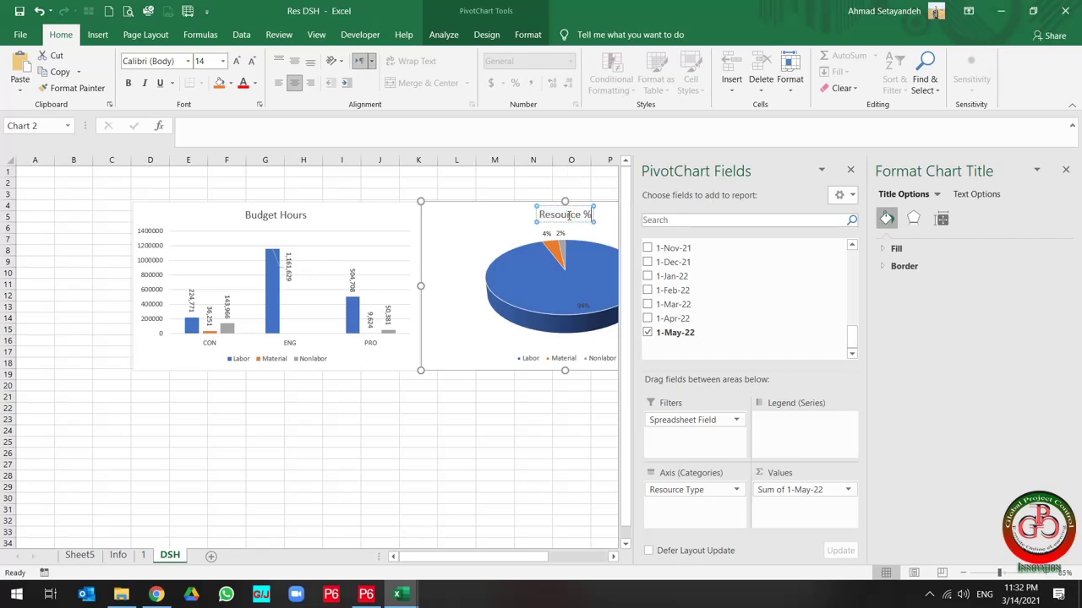
{"action": "left_click", "coordinate": [469, 396]}
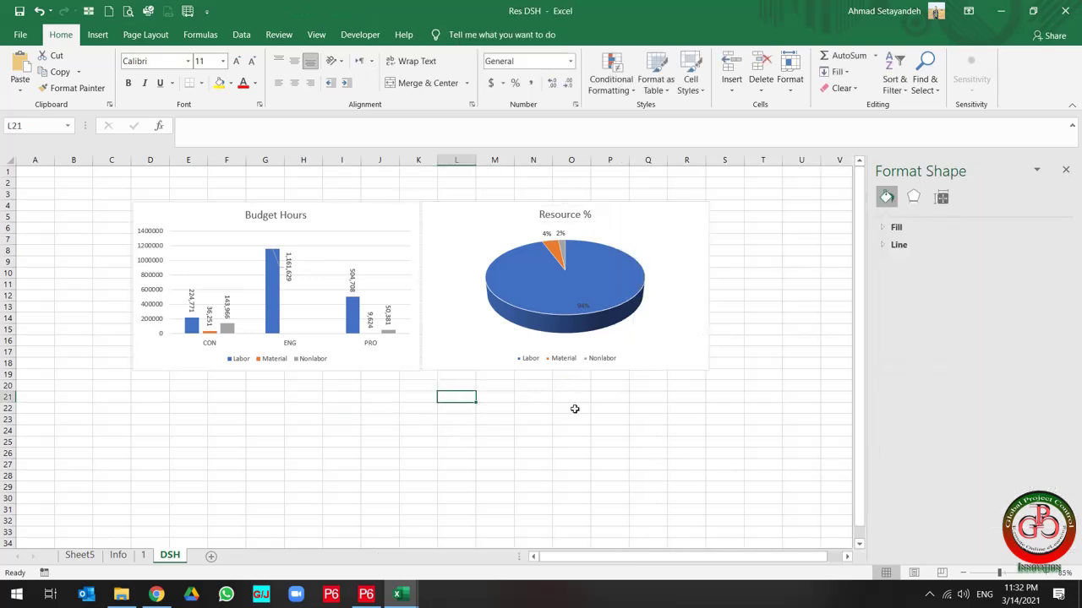
{"action": "left_click", "coordinate": [571, 409]}
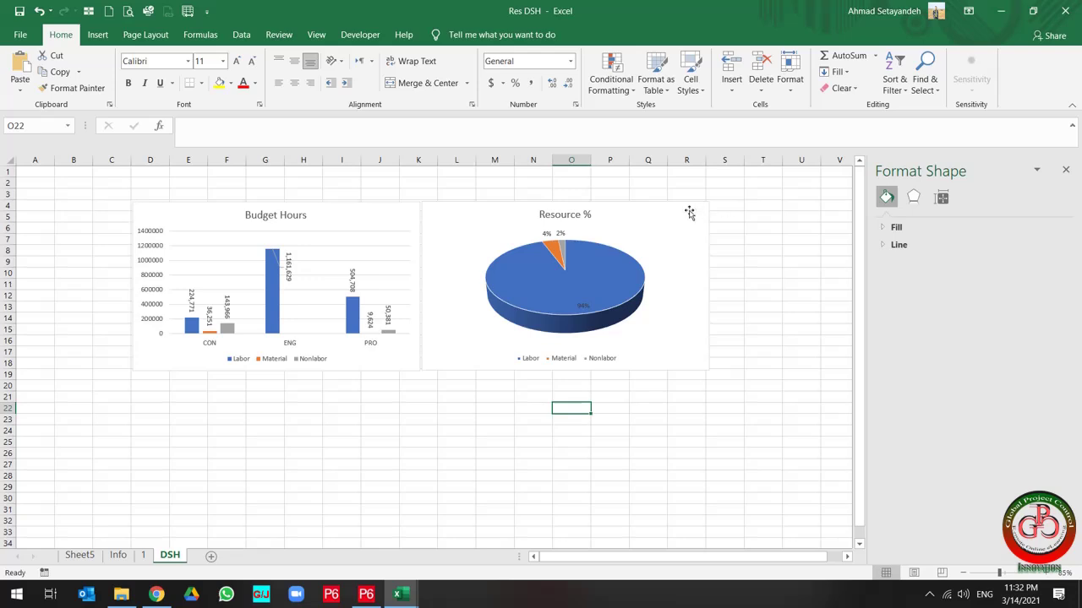
Step: Clear all active filters from the data on the Info sheet
{"action": "left_click", "coordinate": [119, 557]}
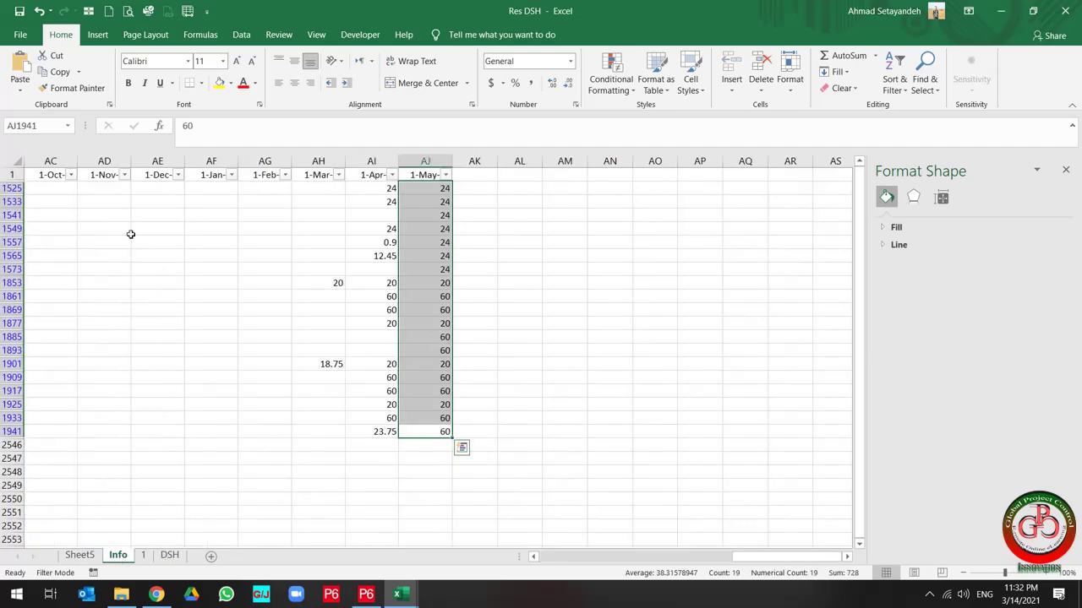
{"action": "left_click", "coordinate": [236, 249]}
{"action": "scroll", "coordinate": [363, 258], "scroll_direction": "left", "scroll_amount": 10}
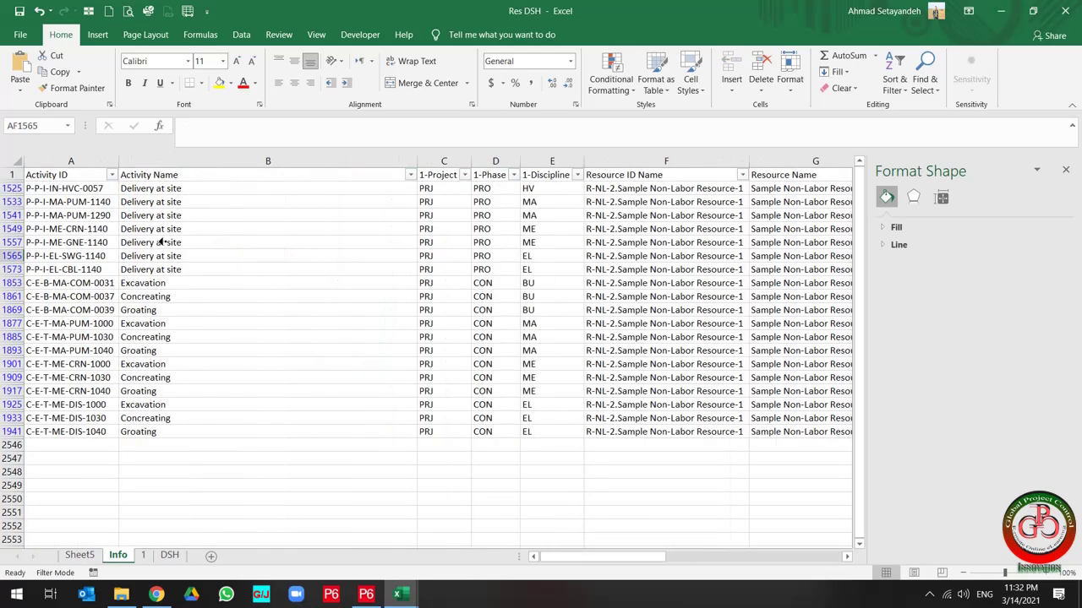
{"action": "left_click", "coordinate": [241, 33]}
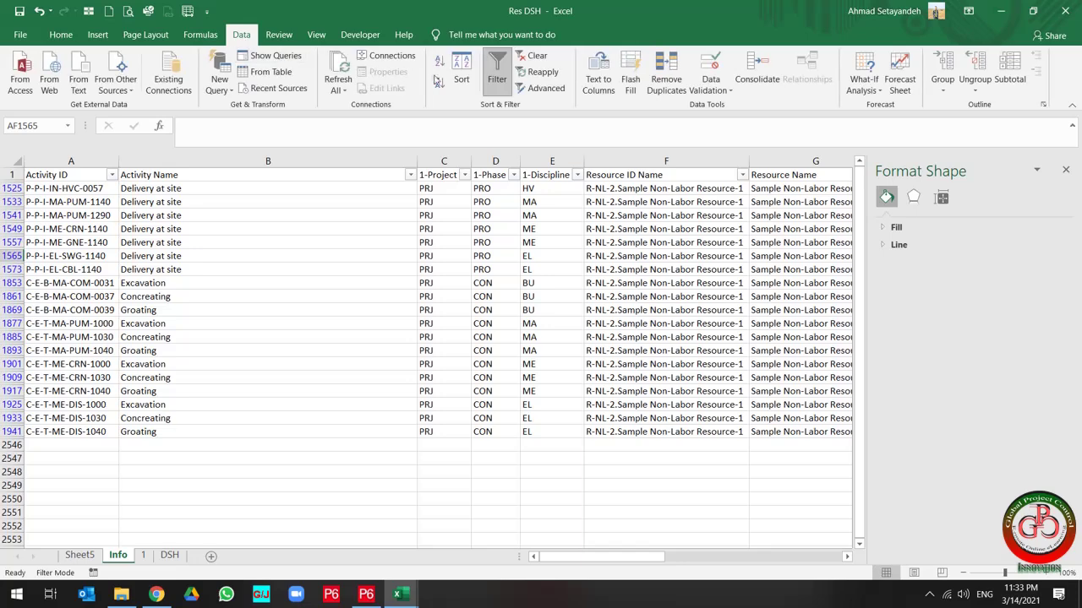
{"action": "left_click", "coordinate": [538, 56]}
Step: Create a PivotTable from the Info data range $A$1:$AJ$2545 on a new worksheet
{"action": "left_click", "coordinate": [259, 242]}
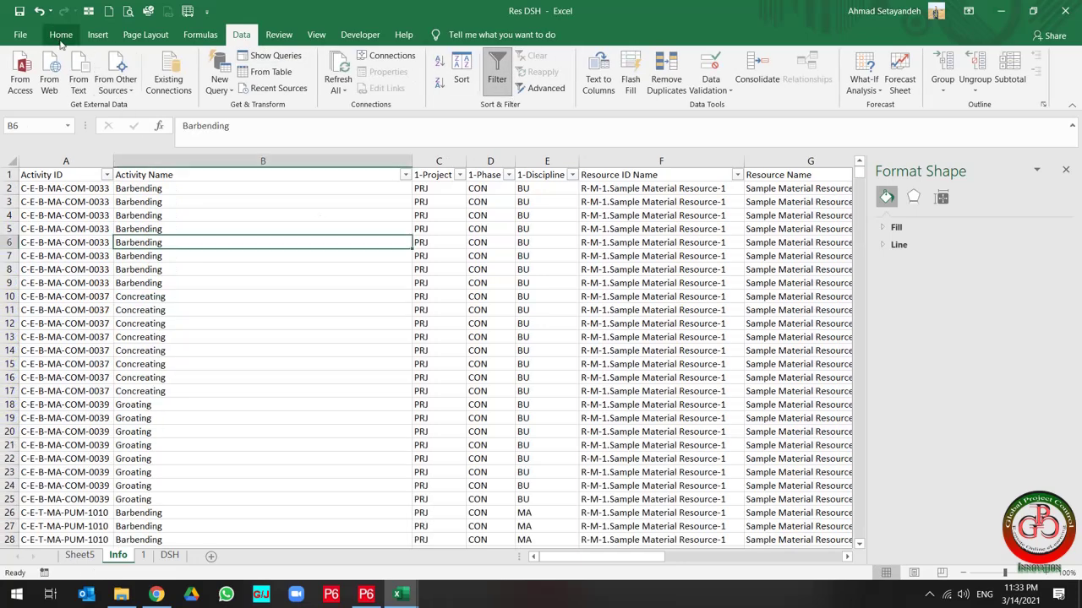
{"action": "left_click", "coordinate": [97, 34]}
{"action": "left_click", "coordinate": [24, 74]}
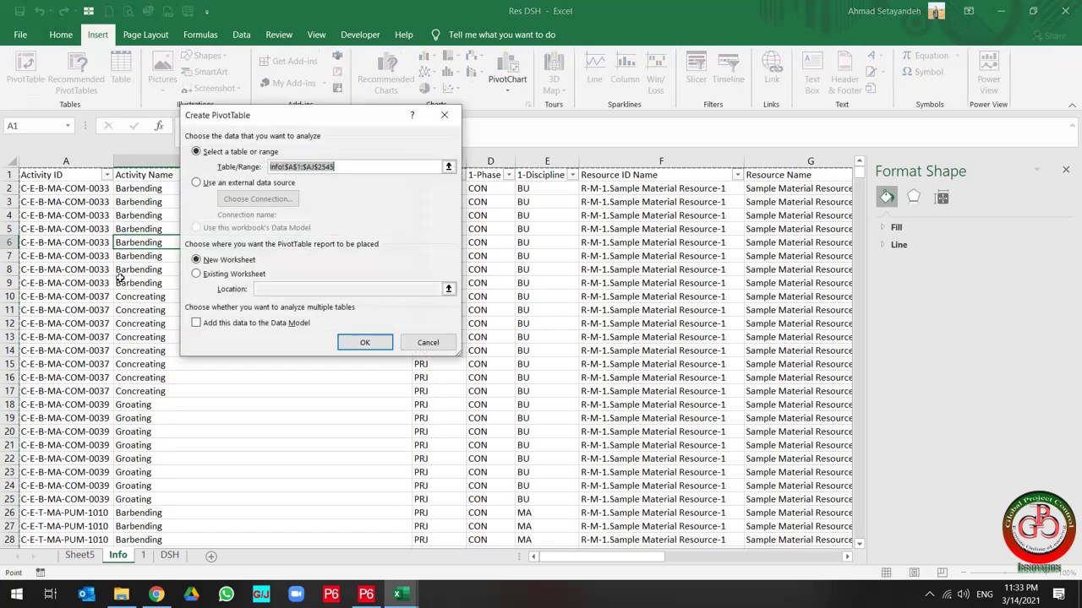
{"action": "left_click", "coordinate": [377, 344]}
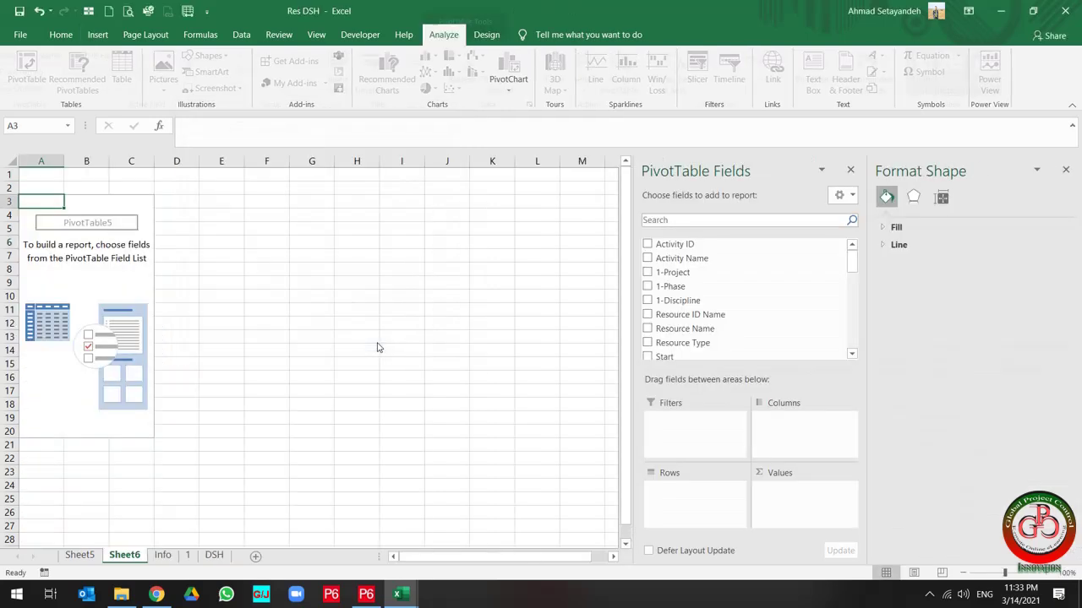
Step: Rename Sheet5 as 2 and move it between sheet 1 and the DSH sheet
{"action": "left_click", "coordinate": [80, 556]}
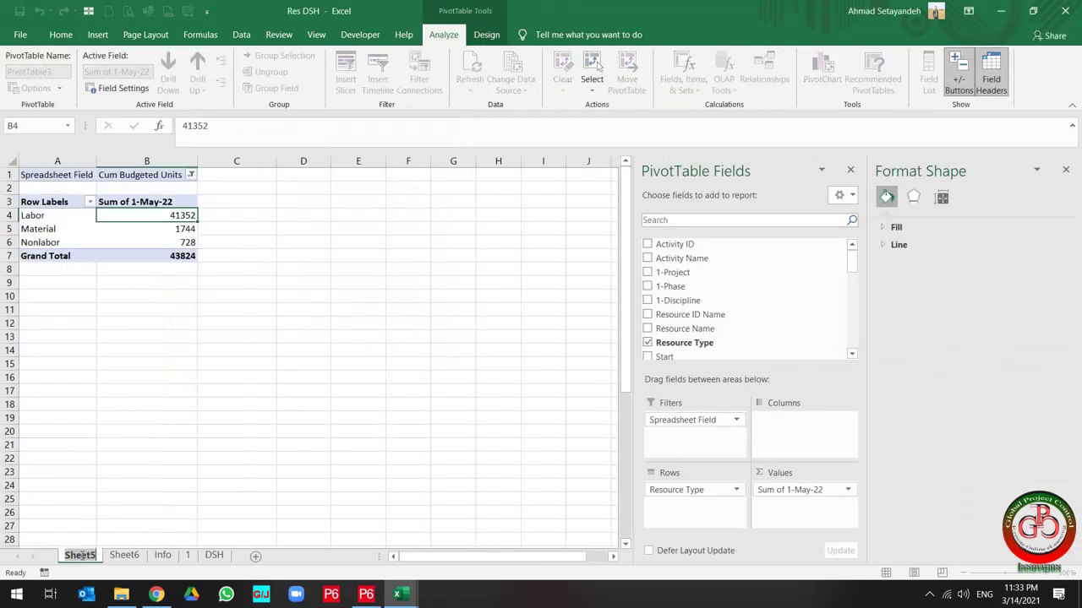
{"action": "left_click", "coordinate": [139, 499]}
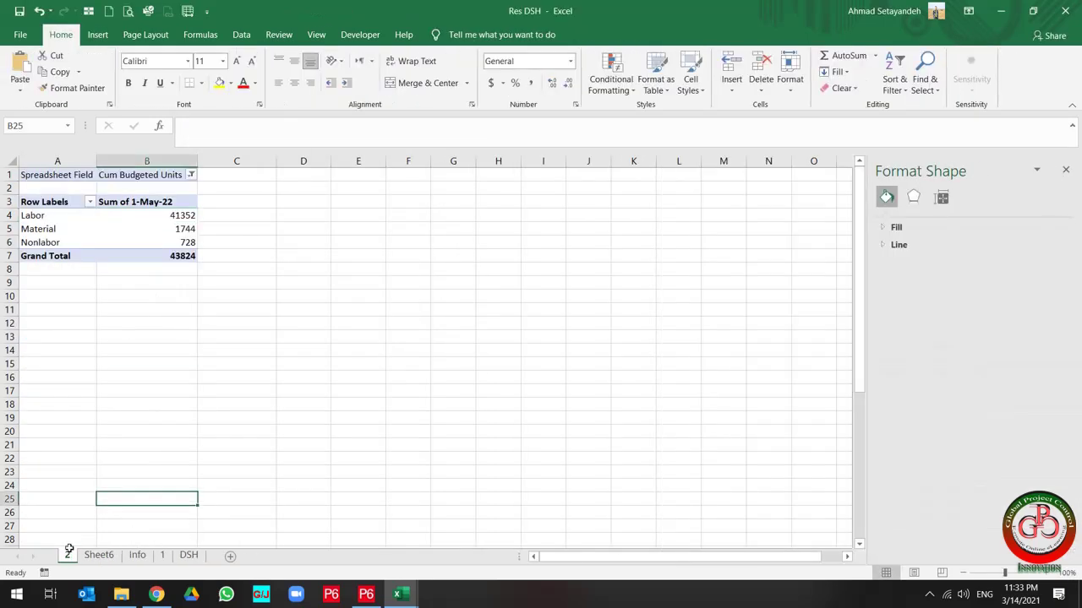
{"action": "left_click_drag", "start_coordinate": [100, 558], "coordinate": [174, 554]}
Step: Rename the new empty PivotTable's sheet, Sheet6, as 3
{"action": "left_click", "coordinate": [81, 555]}
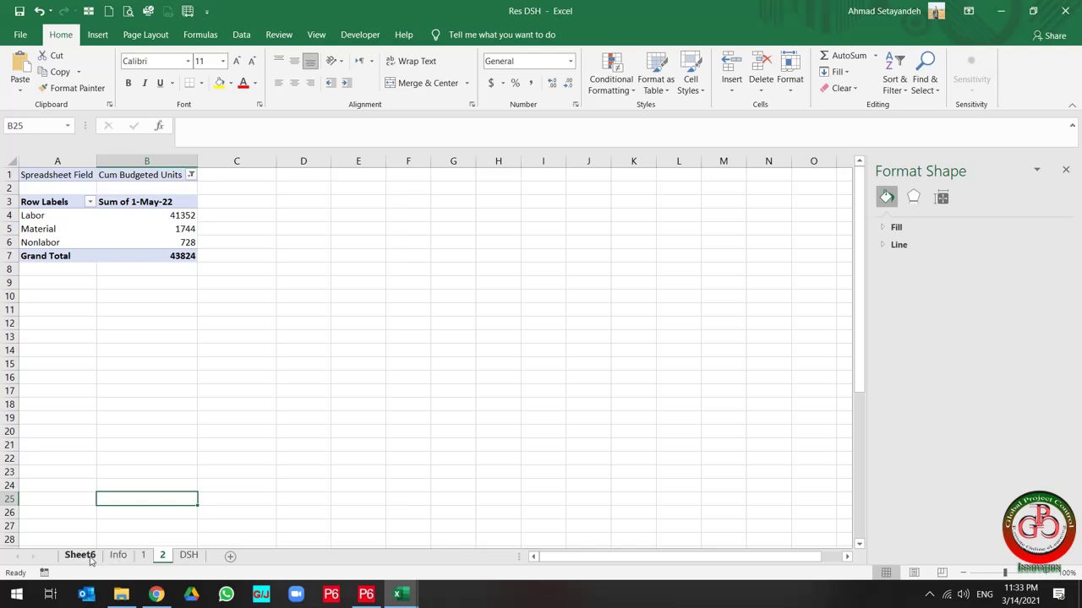
{"action": "double_click", "coordinate": [80, 555]}
{"action": "type", "text": "3"}
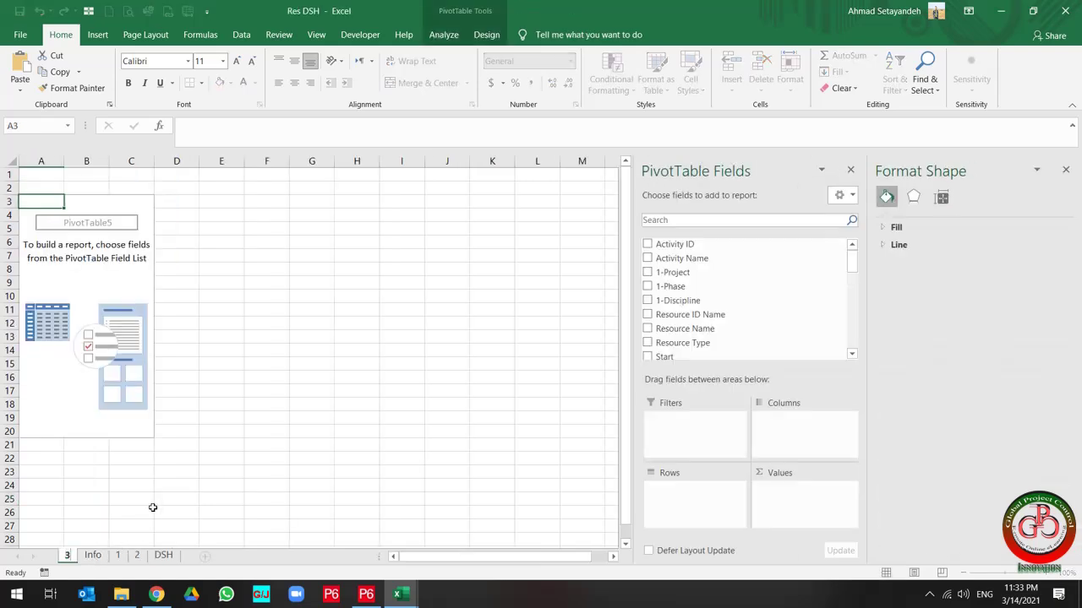
Step: Add the 1-May-22 field to the values of the empty PivotTable on sheet 3
{"action": "left_click", "coordinate": [152, 509]}
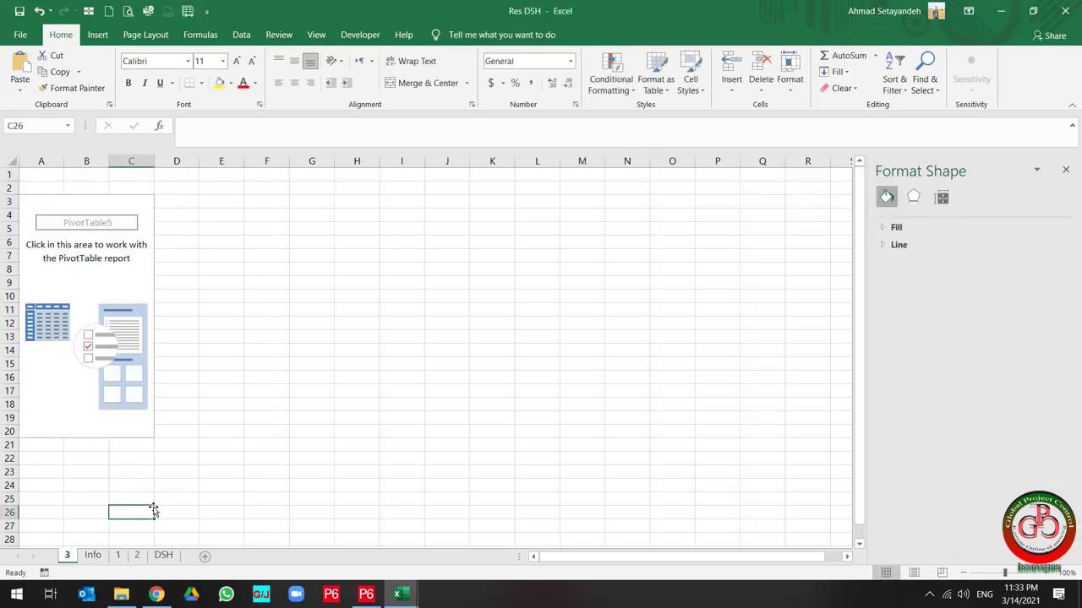
{"action": "left_click", "coordinate": [68, 257]}
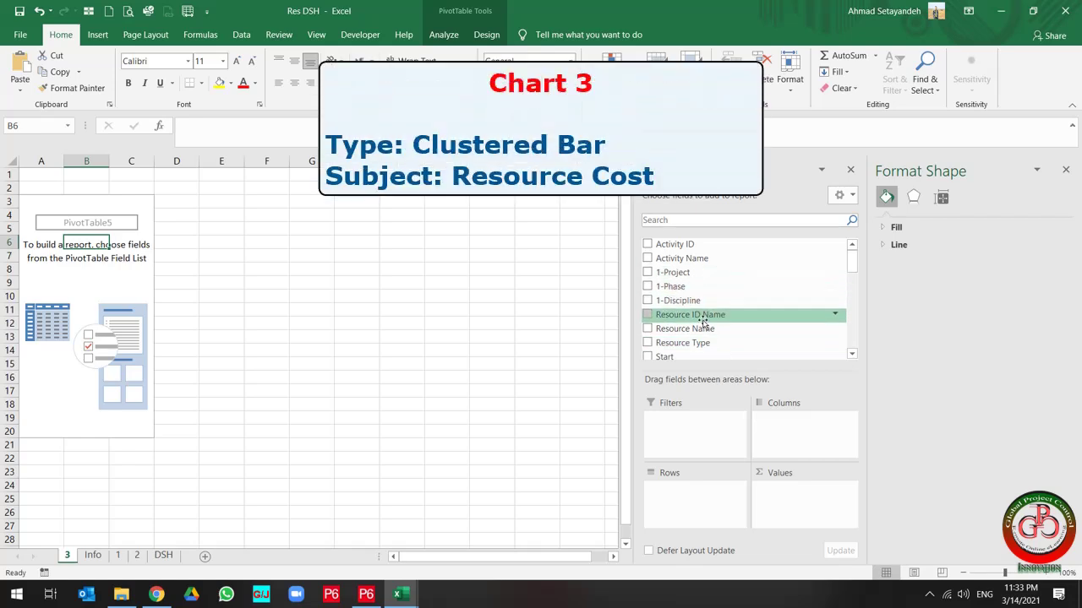
{"action": "scroll", "coordinate": [702, 320], "scroll_direction": "down", "scroll_amount": 4}
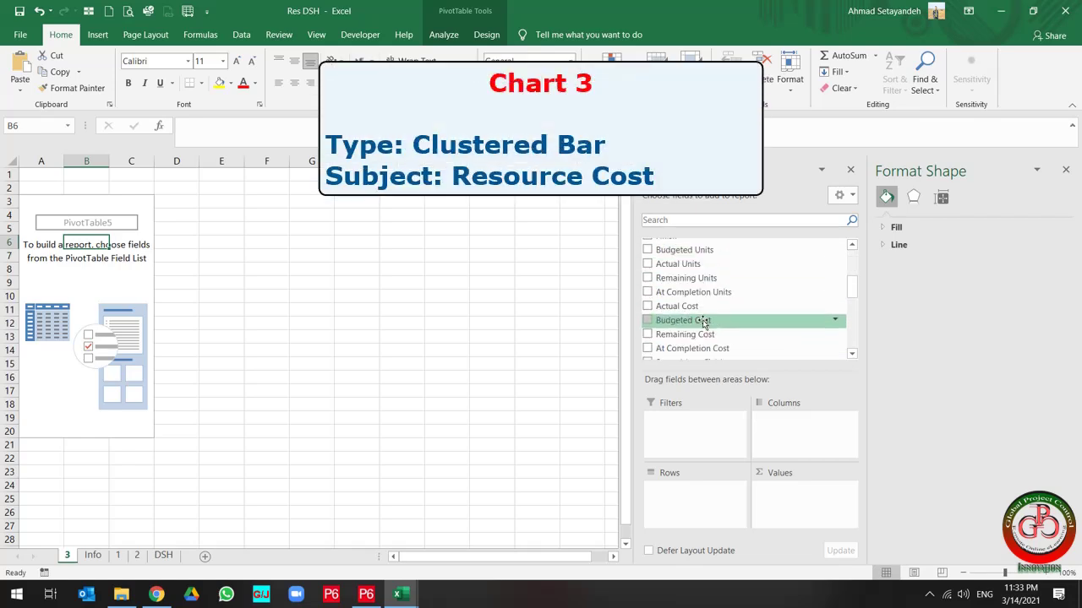
{"action": "scroll", "coordinate": [702, 320], "scroll_direction": "down", "scroll_amount": 5}
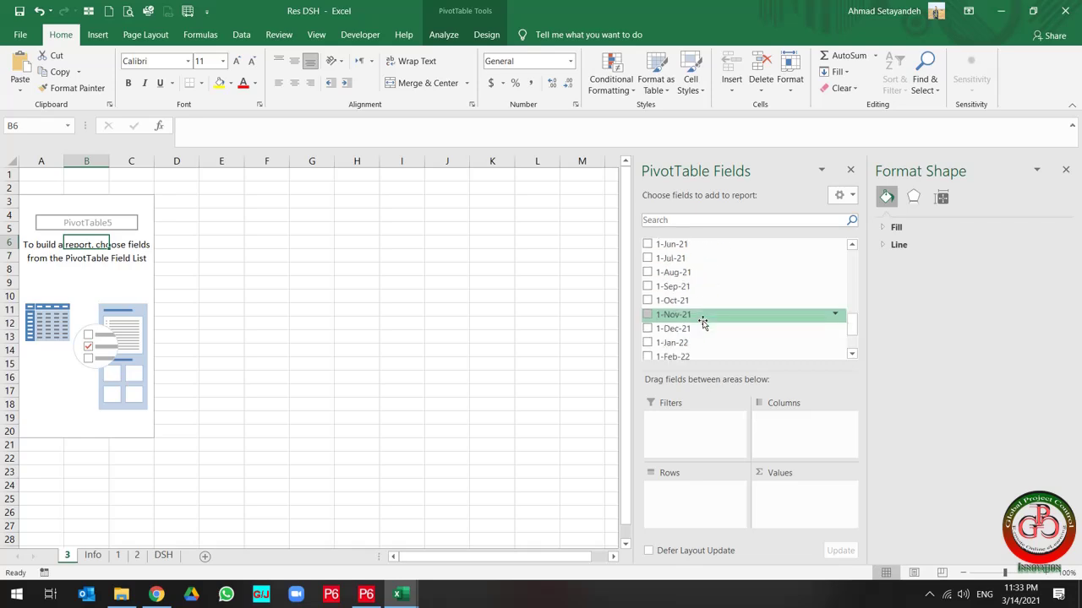
{"action": "scroll", "coordinate": [702, 319], "scroll_direction": "down", "scroll_amount": 2}
{"action": "left_click_drag", "start_coordinate": [702, 332], "coordinate": [817, 516]}
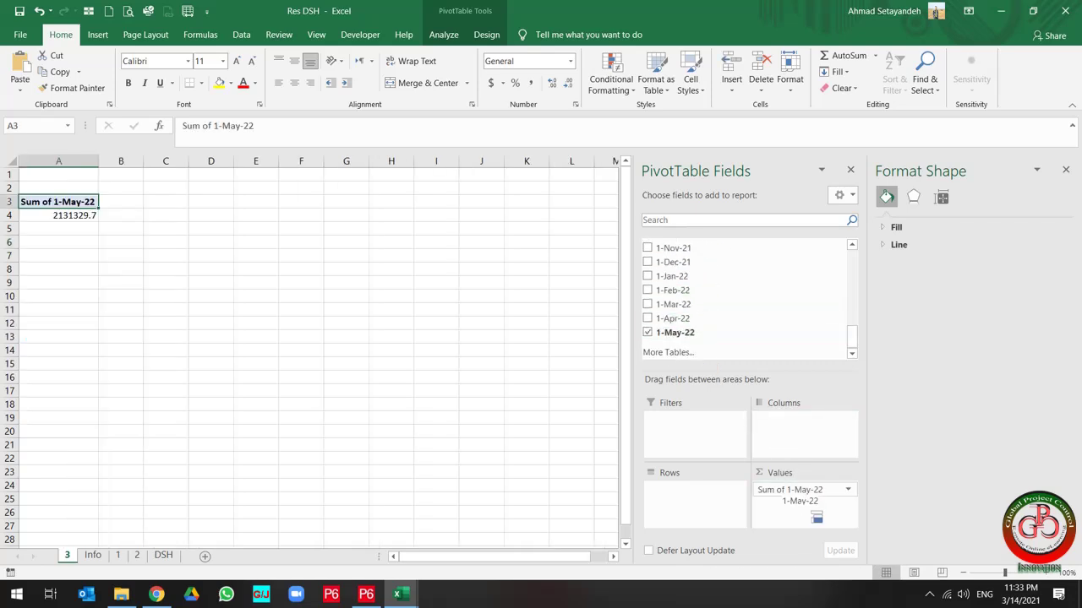
Step: Add Spreadsheet Field as the report filter of the PivotTable on sheet 3
{"action": "scroll", "coordinate": [715, 325], "scroll_direction": "up", "scroll_amount": 4}
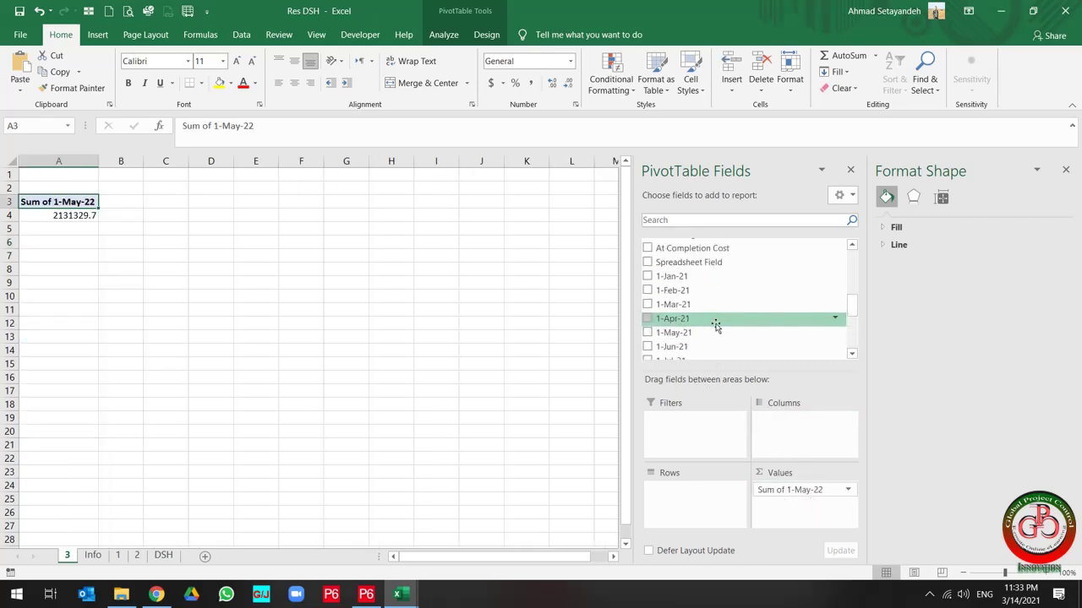
{"action": "scroll", "coordinate": [715, 325], "scroll_direction": "up", "scroll_amount": 1}
{"action": "left_click_drag", "start_coordinate": [718, 295], "coordinate": [693, 422]}
Step: Add Resource Type as the row field of the PivotTable on sheet 3
{"action": "scroll", "coordinate": [732, 318], "scroll_direction": "up", "scroll_amount": 5}
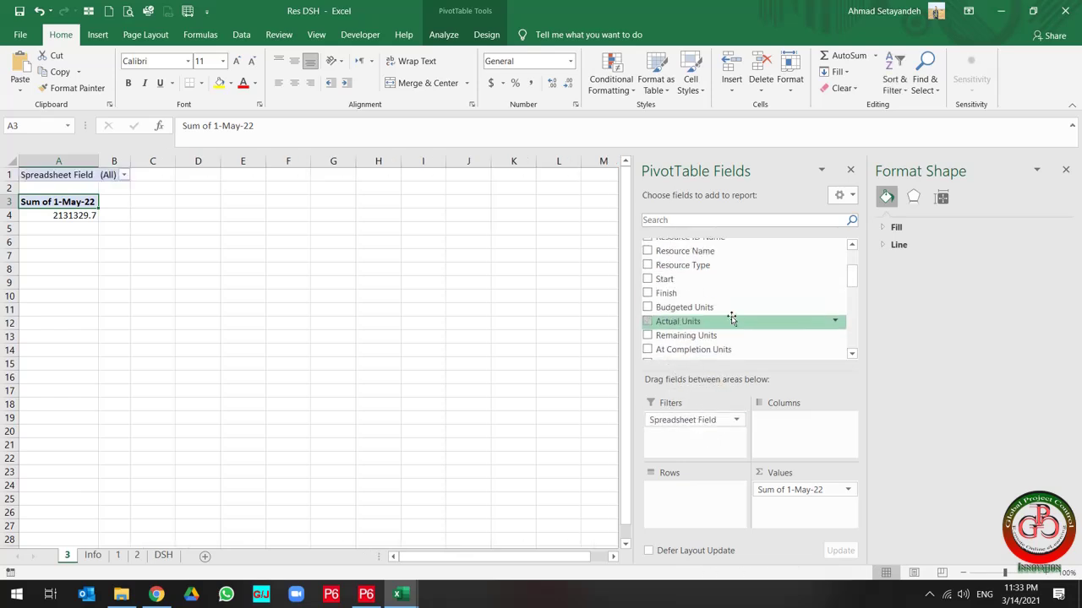
{"action": "scroll", "coordinate": [732, 319], "scroll_direction": "down", "scroll_amount": 3}
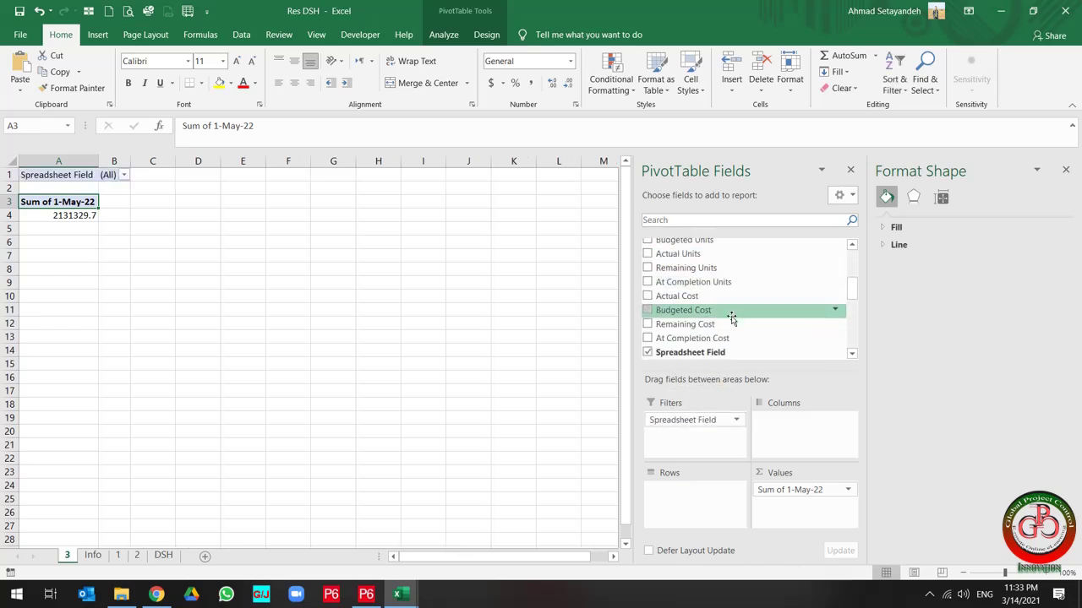
{"action": "scroll", "coordinate": [732, 318], "scroll_direction": "up", "scroll_amount": 1}
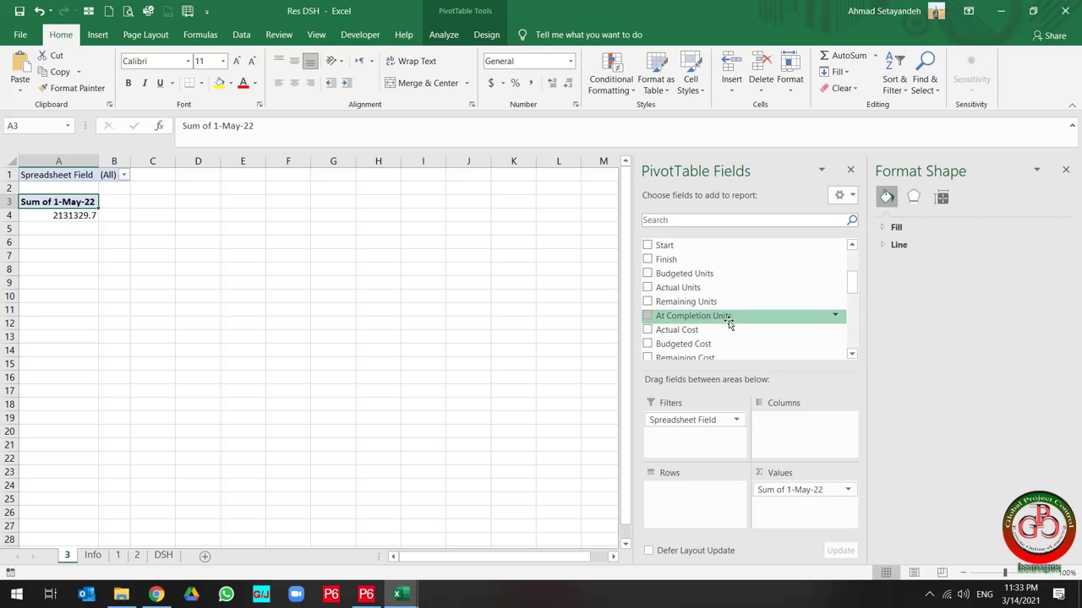
{"action": "scroll", "coordinate": [728, 323], "scroll_direction": "up", "scroll_amount": 1}
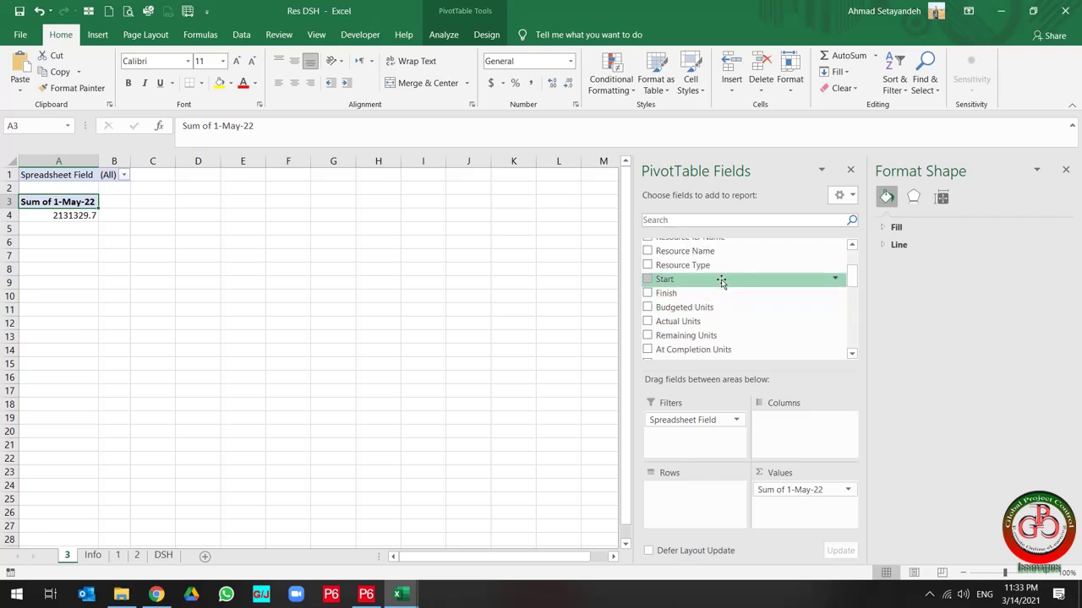
{"action": "left_click_drag", "start_coordinate": [701, 266], "coordinate": [703, 513]}
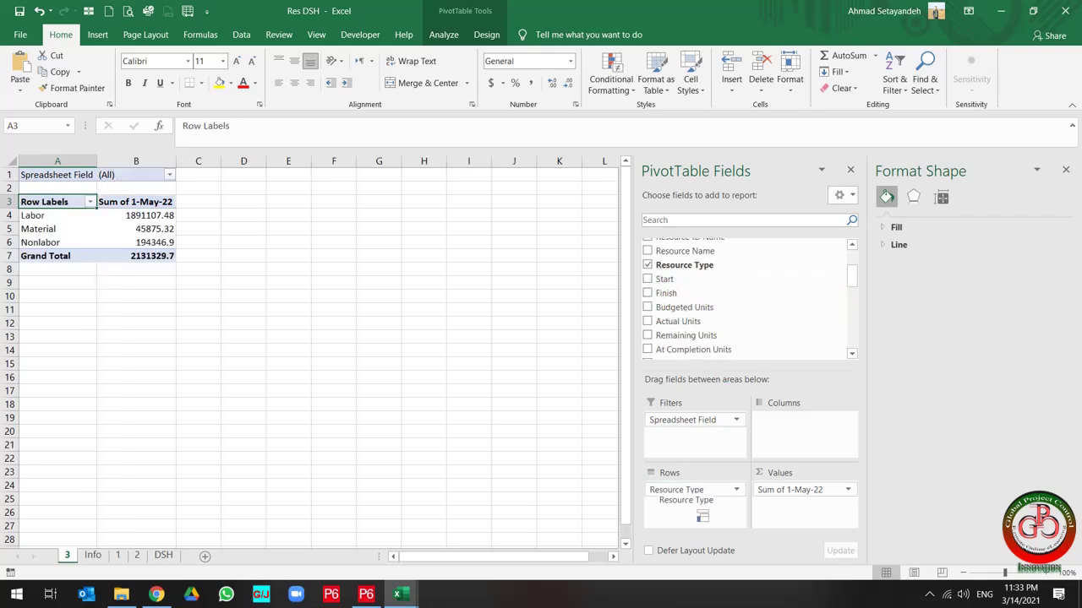
Step: Filter the PivotTable's Spreadsheet Field to Cum Budgeted Cost only, with multiple item selection enabled
{"action": "left_click", "coordinate": [169, 174]}
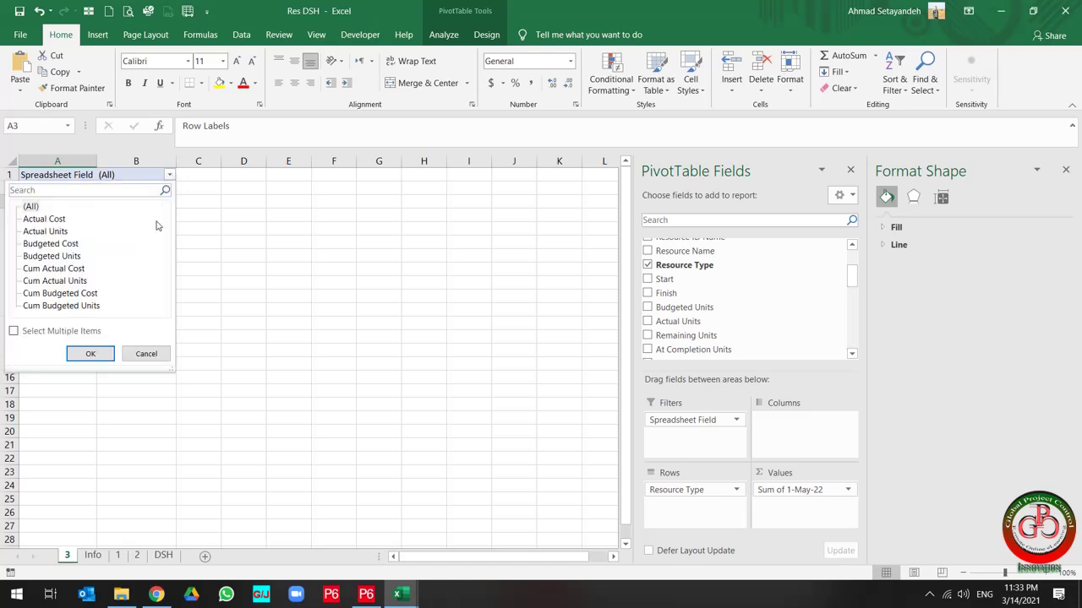
{"action": "left_click", "coordinate": [26, 333]}
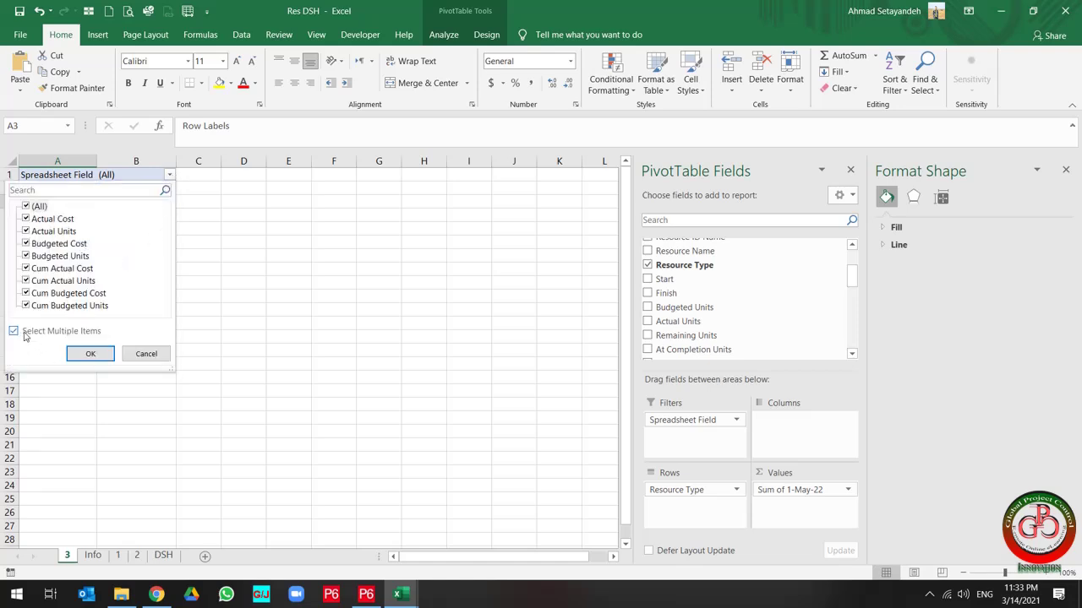
{"action": "left_click", "coordinate": [37, 207]}
{"action": "left_click", "coordinate": [31, 209]}
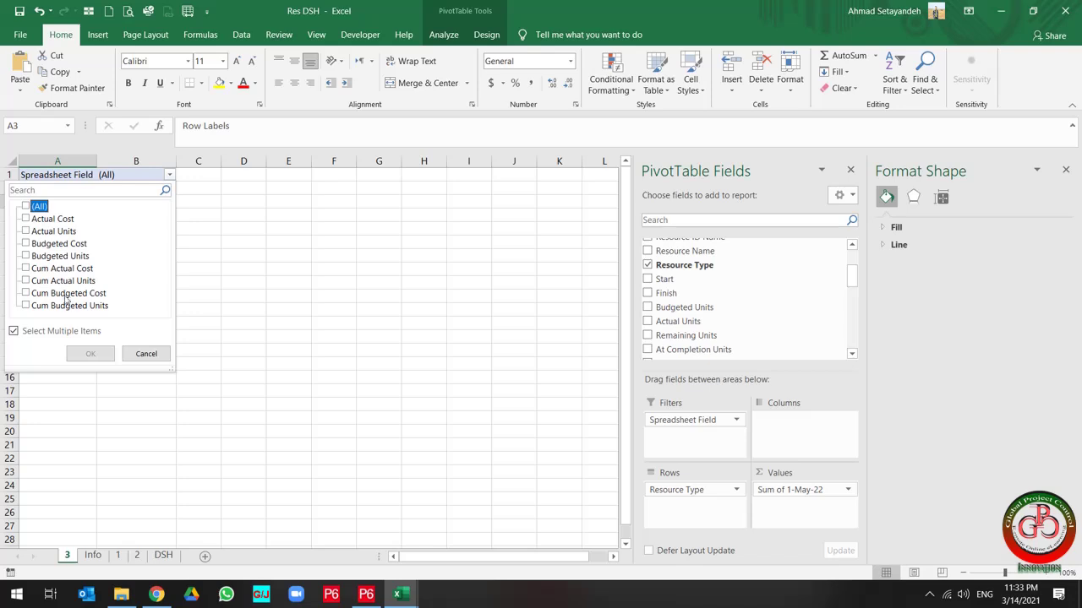
{"action": "left_click", "coordinate": [53, 296]}
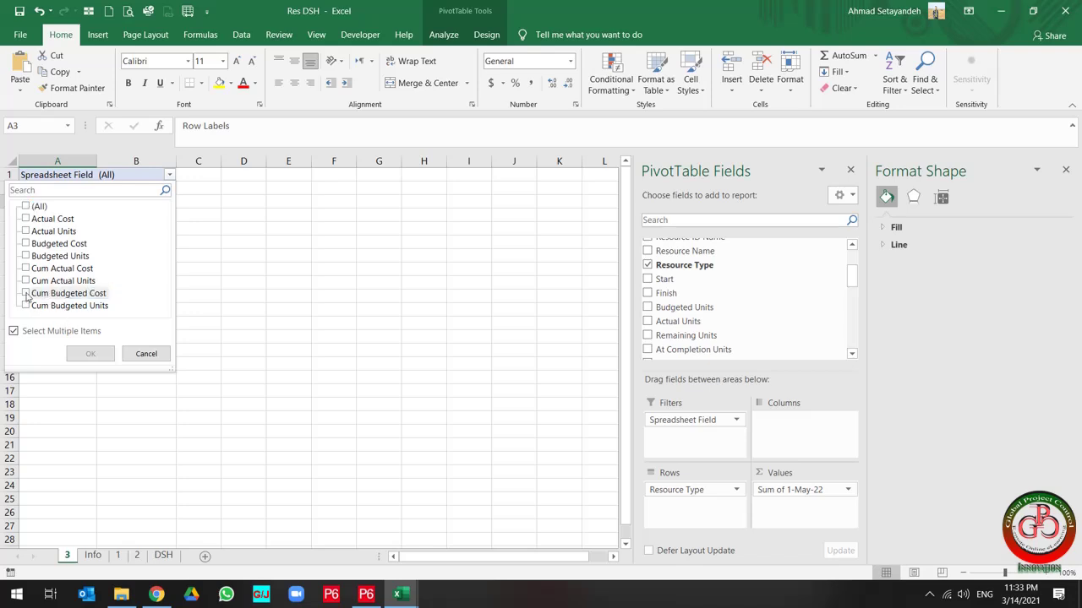
{"action": "left_click", "coordinate": [26, 294]}
{"action": "left_click", "coordinate": [90, 353]}
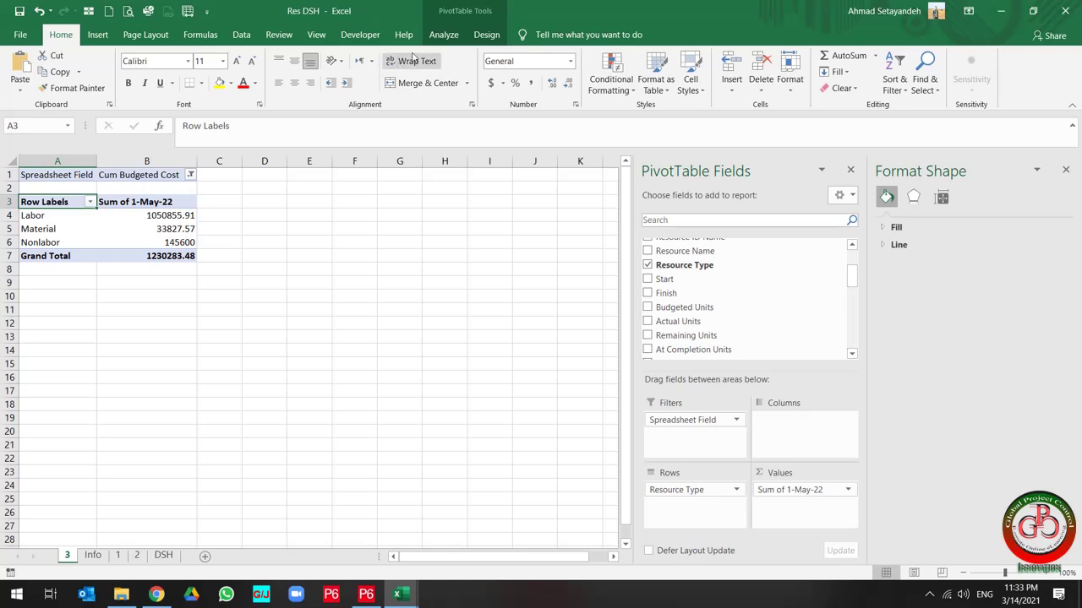
Step: Insert a Clustered Bar PivotChart from the sheet 3 PivotTable and hide all field buttons on it
{"action": "left_click", "coordinate": [445, 36]}
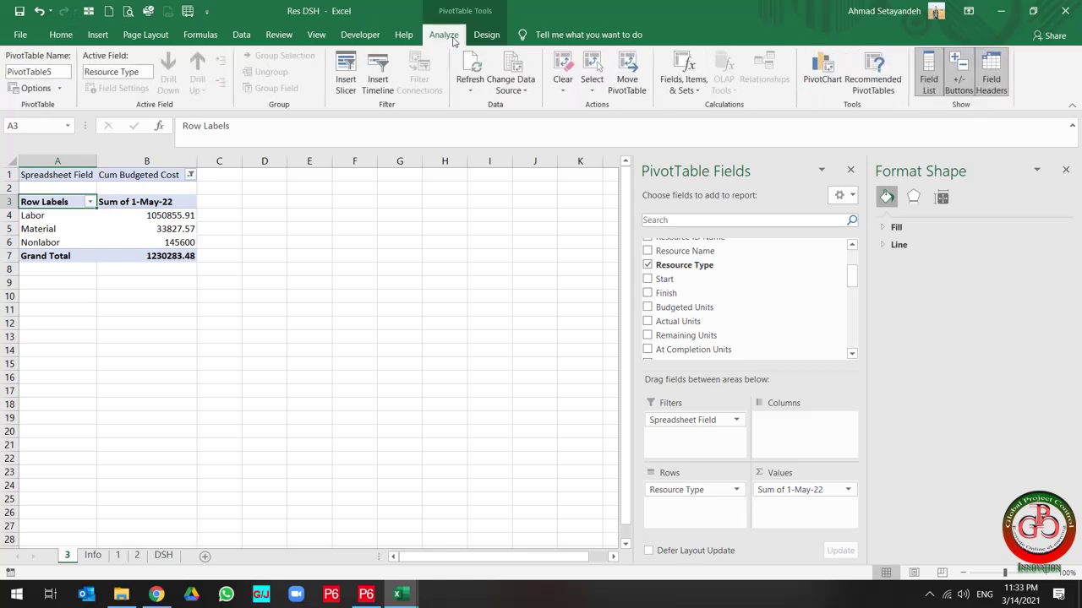
{"action": "left_click", "coordinate": [816, 76]}
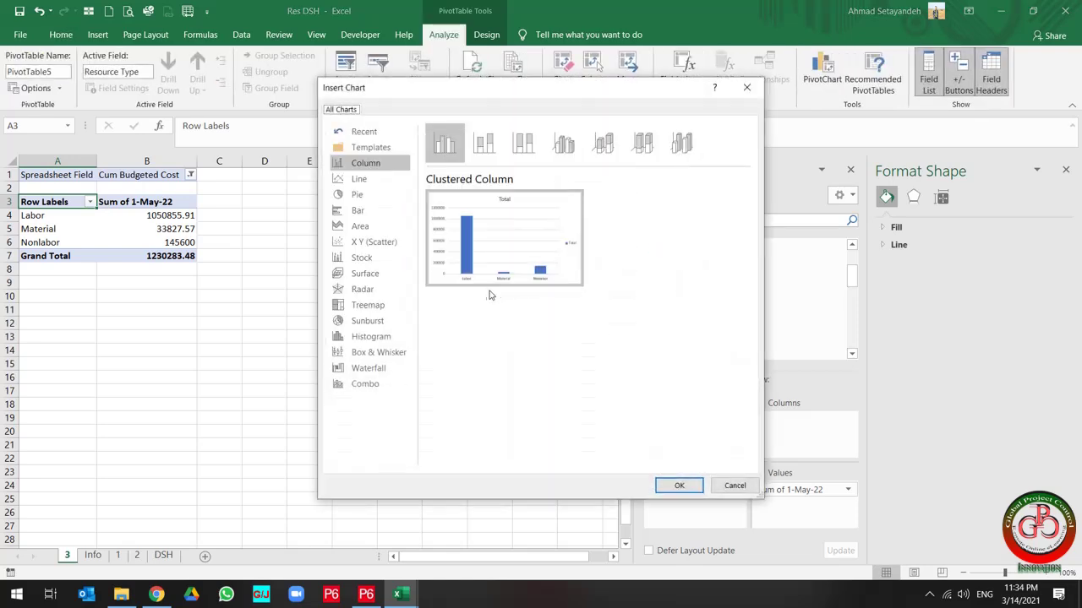
{"action": "left_click", "coordinate": [358, 212]}
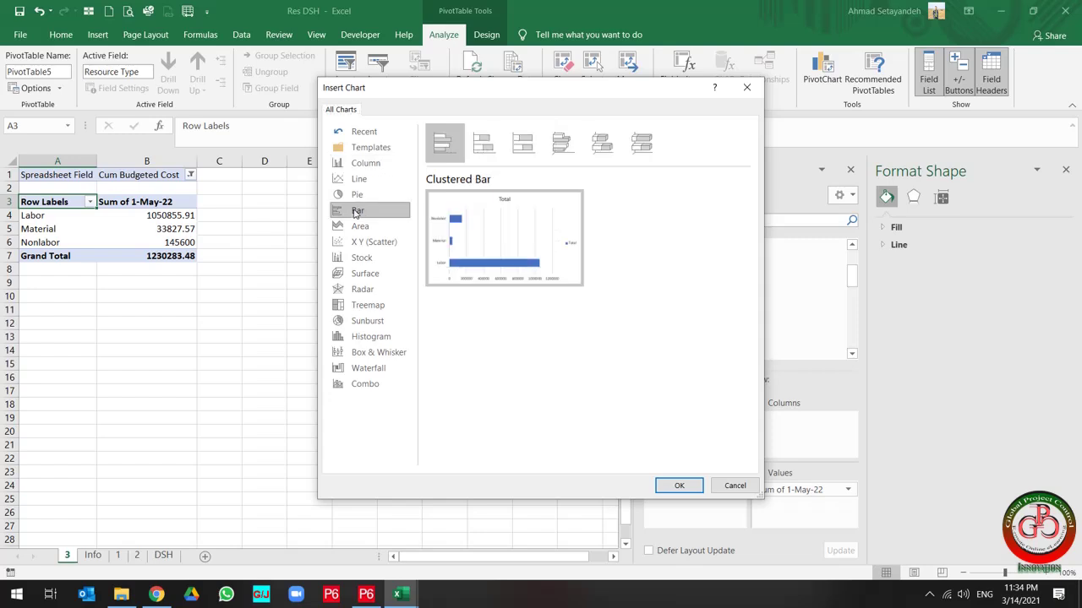
{"action": "left_click", "coordinate": [678, 485]}
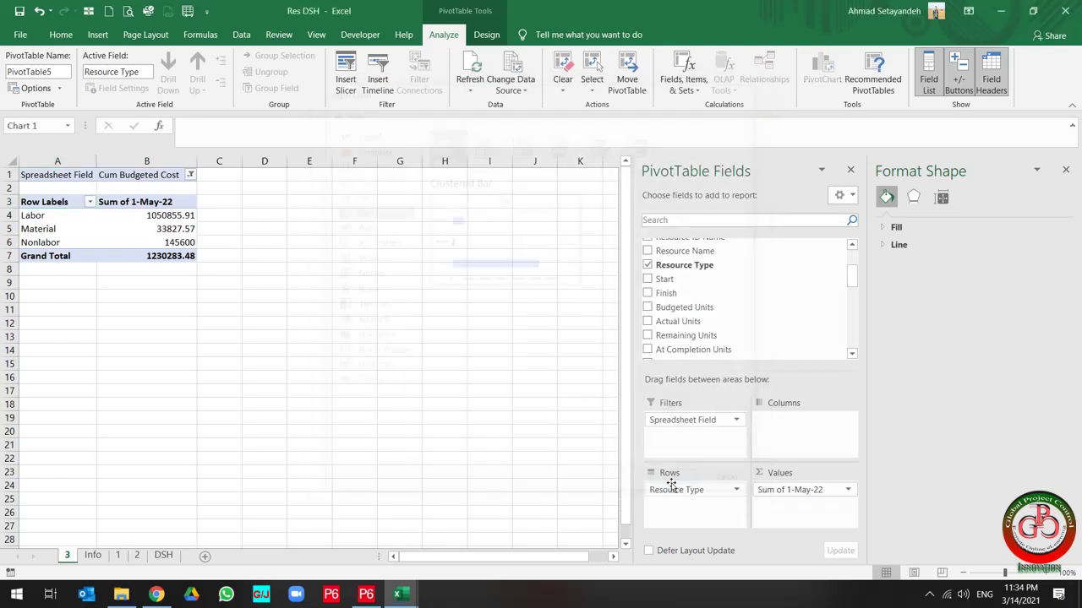
{"action": "right_click", "coordinate": [198, 288]}
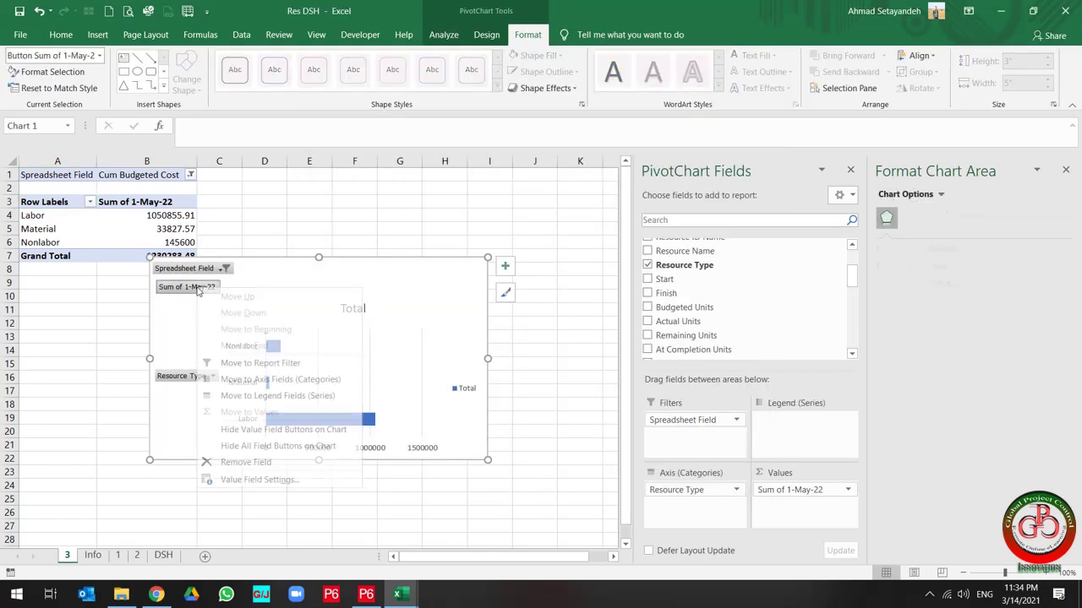
{"action": "left_click", "coordinate": [251, 435]}
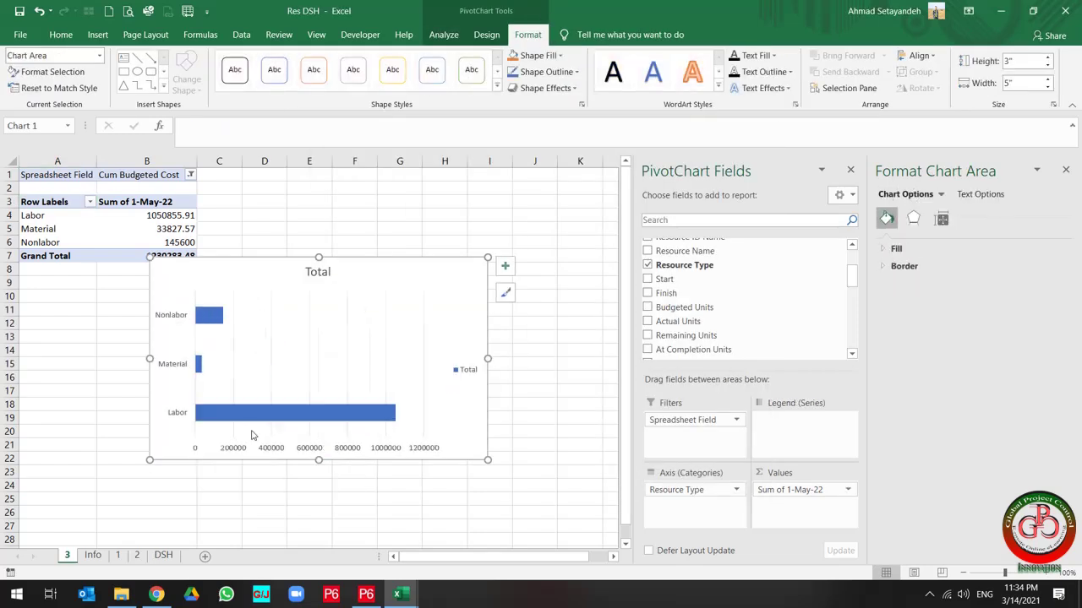
Step: Change the bar chart's title to Resource Cost and delete its legend
{"action": "left_click", "coordinate": [318, 271]}
{"action": "double_click", "coordinate": [317, 271]}
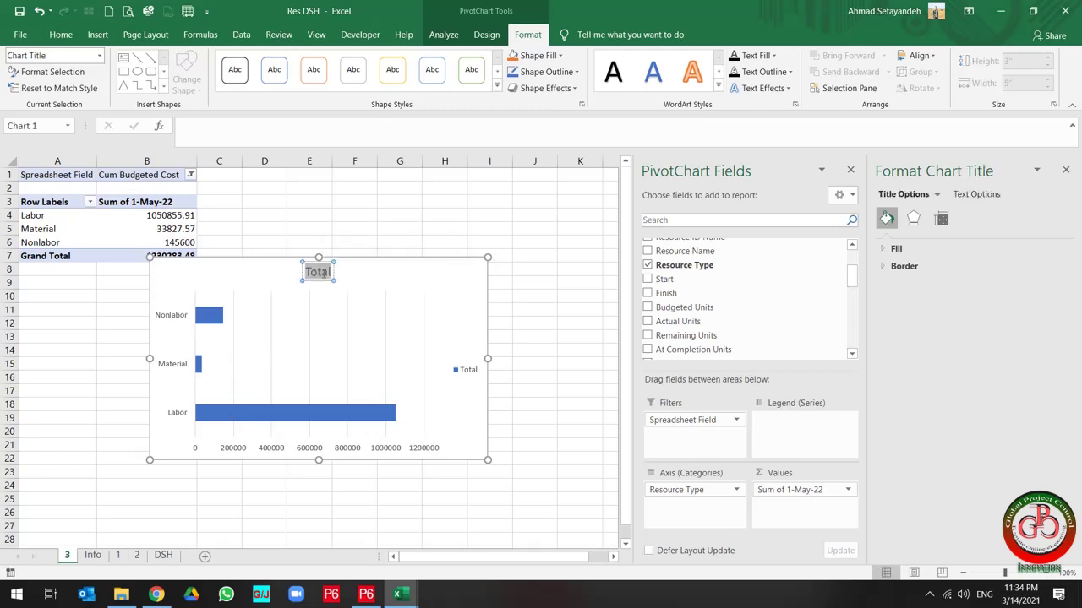
{"action": "type", "text": "Resourc"}
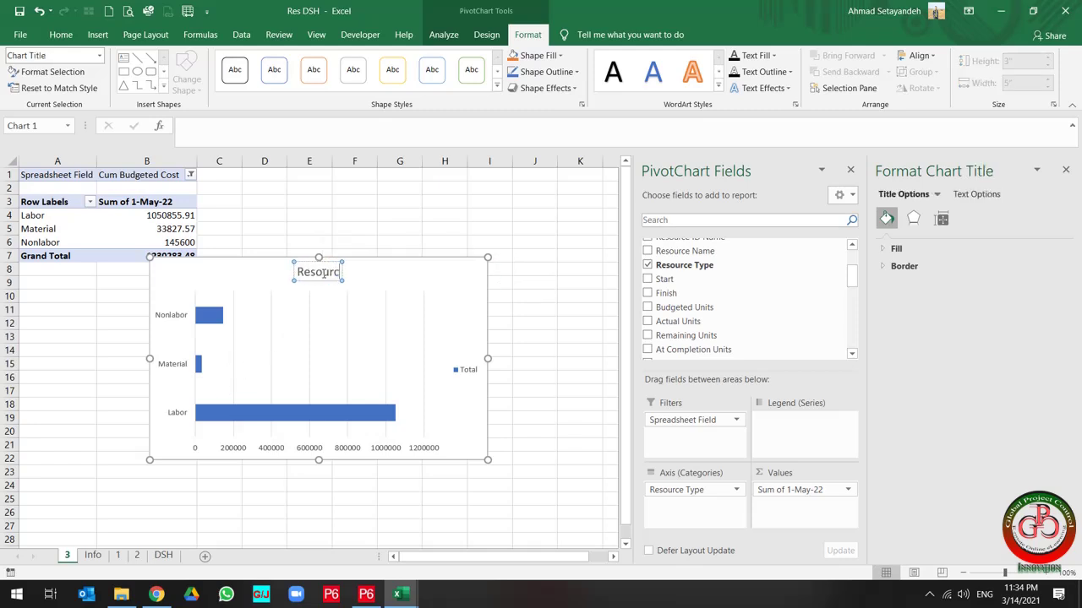
{"action": "type", "text": "e Cost"}
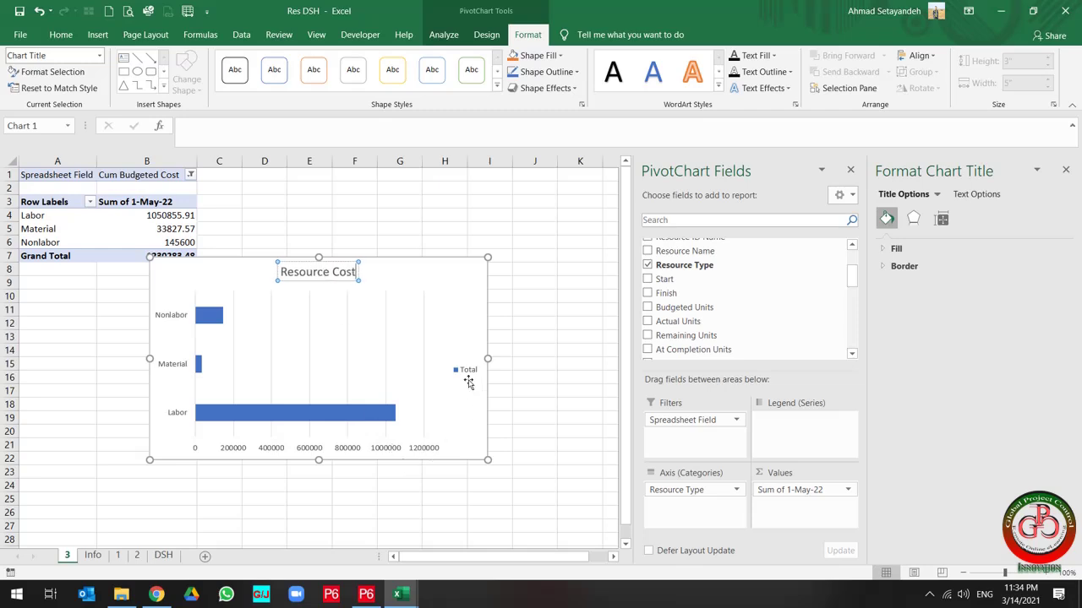
{"action": "left_click", "coordinate": [467, 379]}
{"action": "key", "text": "Delete"}
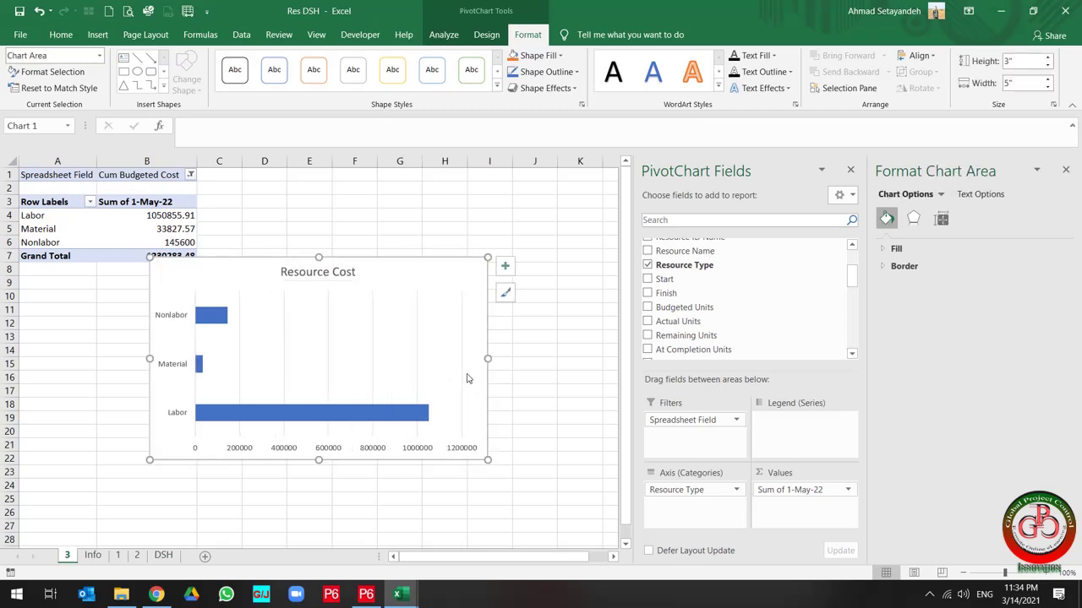
Step: Move the Resource Cost chart to the DSH sheet and place it directly below the Budget Hours chart
{"action": "right_click", "coordinate": [456, 269]}
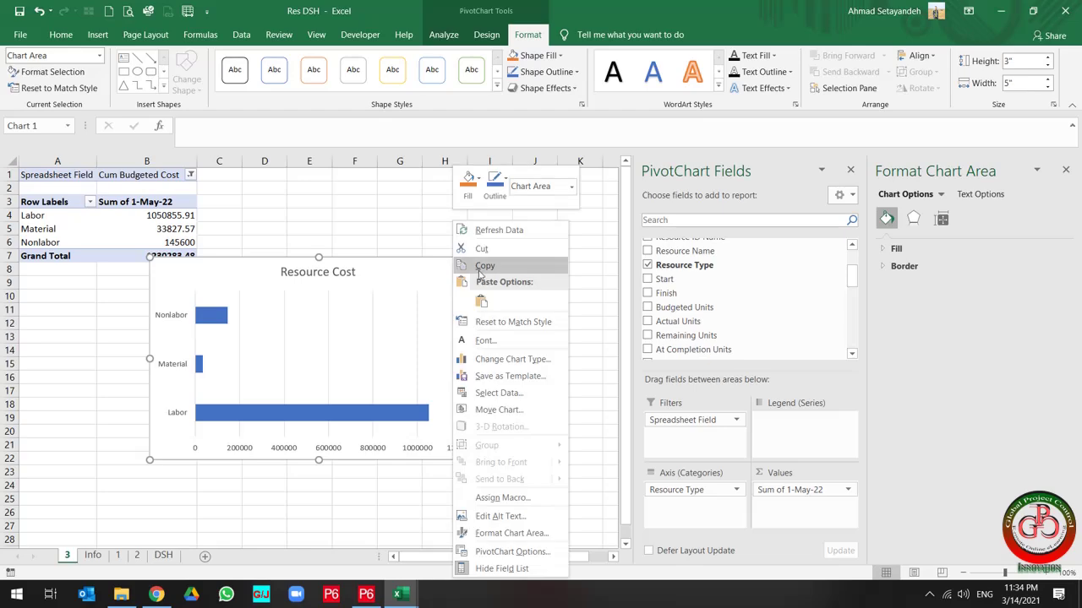
{"action": "left_click", "coordinate": [481, 249]}
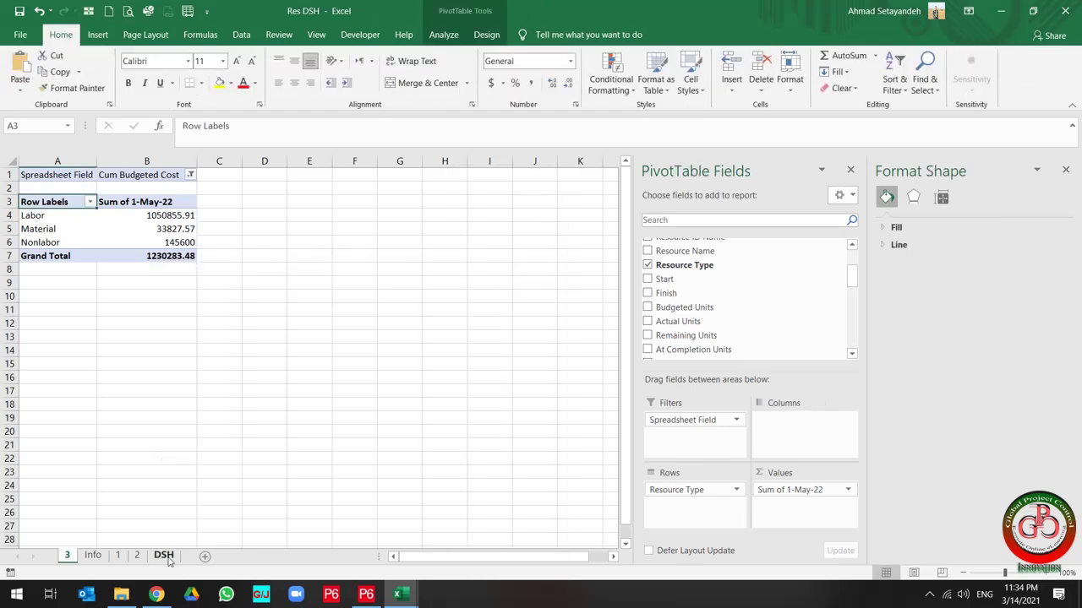
{"action": "left_click", "coordinate": [163, 555]}
{"action": "left_click", "coordinate": [350, 431]}
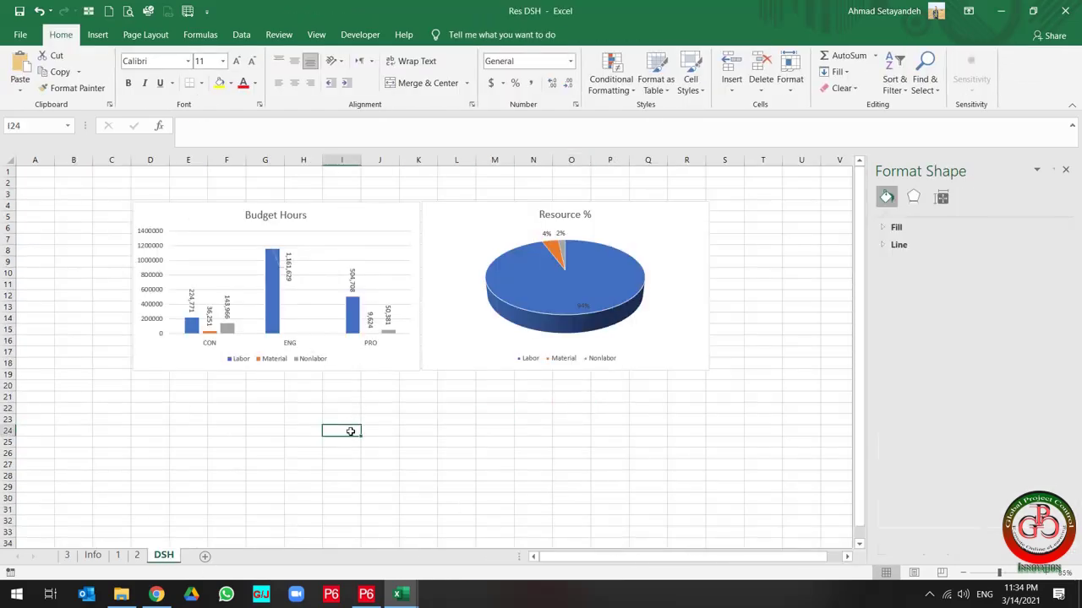
{"action": "key", "text": "ctrl+v"}
{"action": "left_click_drag", "start_coordinate": [368, 427], "coordinate": [187, 381]}
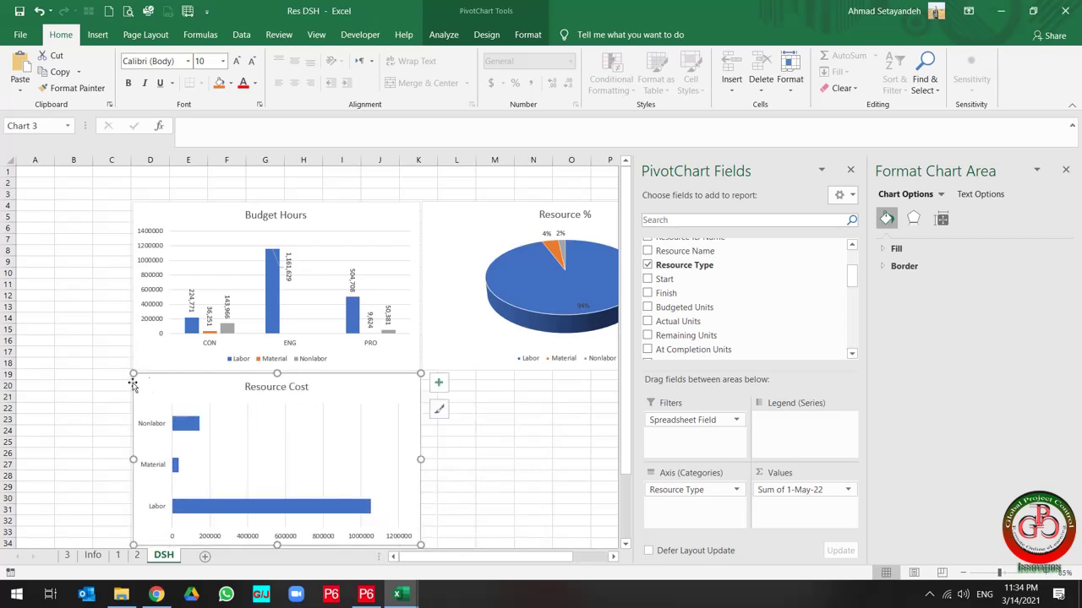
{"action": "left_click", "coordinate": [43, 386]}
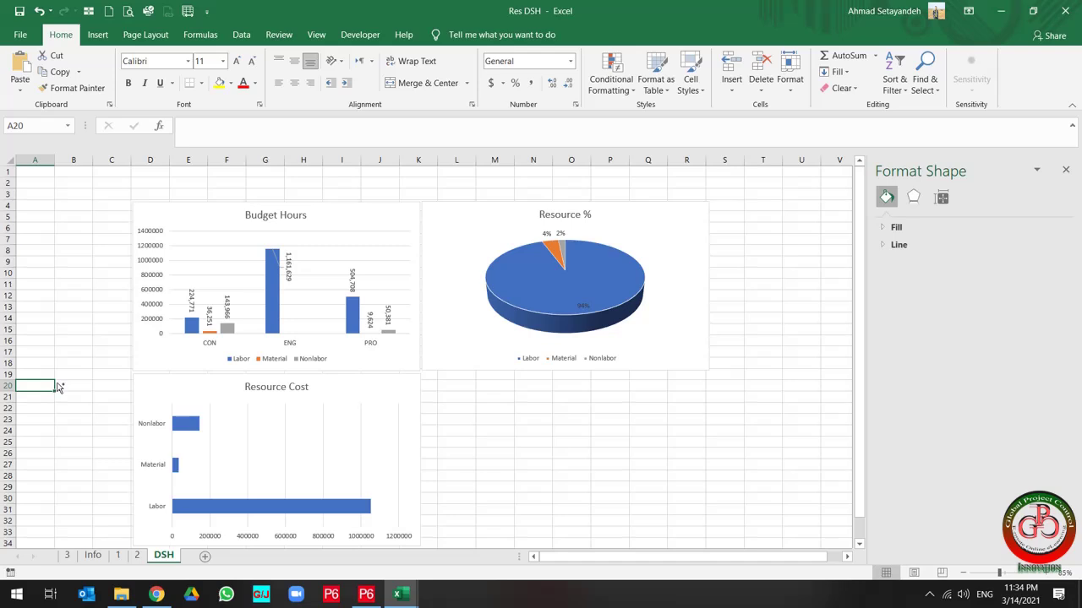
{"action": "scroll", "coordinate": [59, 387], "scroll_direction": "down", "scroll_amount": 1, "text": "ctrl"}
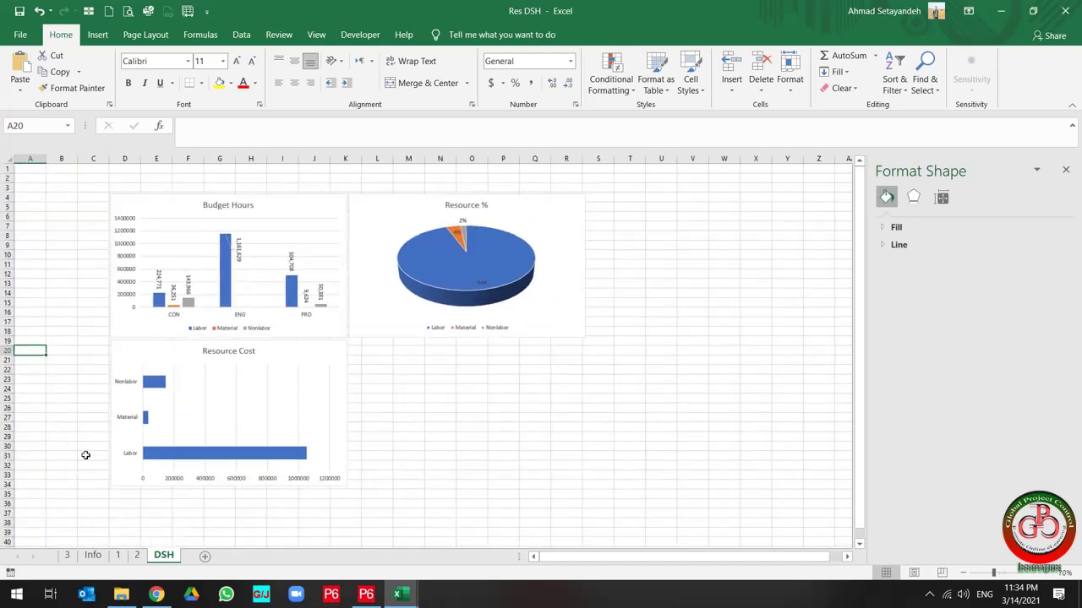
{"action": "left_click", "coordinate": [389, 420]}
{"action": "key", "text": "shift+space"}
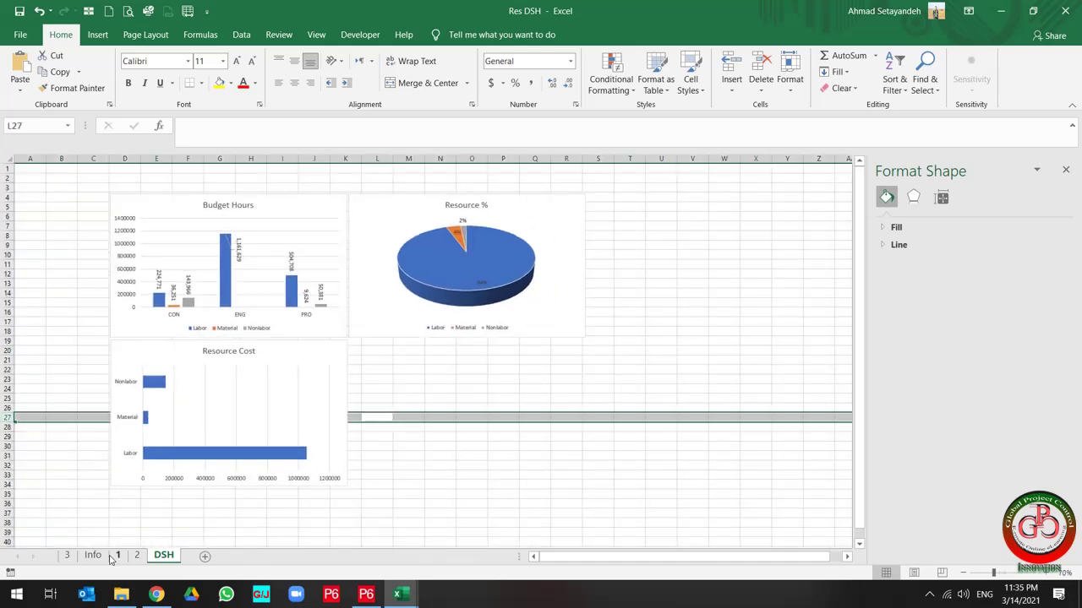
Step: Move worksheet 3 so that it sits between worksheets 2 and DSH
{"action": "left_click", "coordinate": [69, 555]}
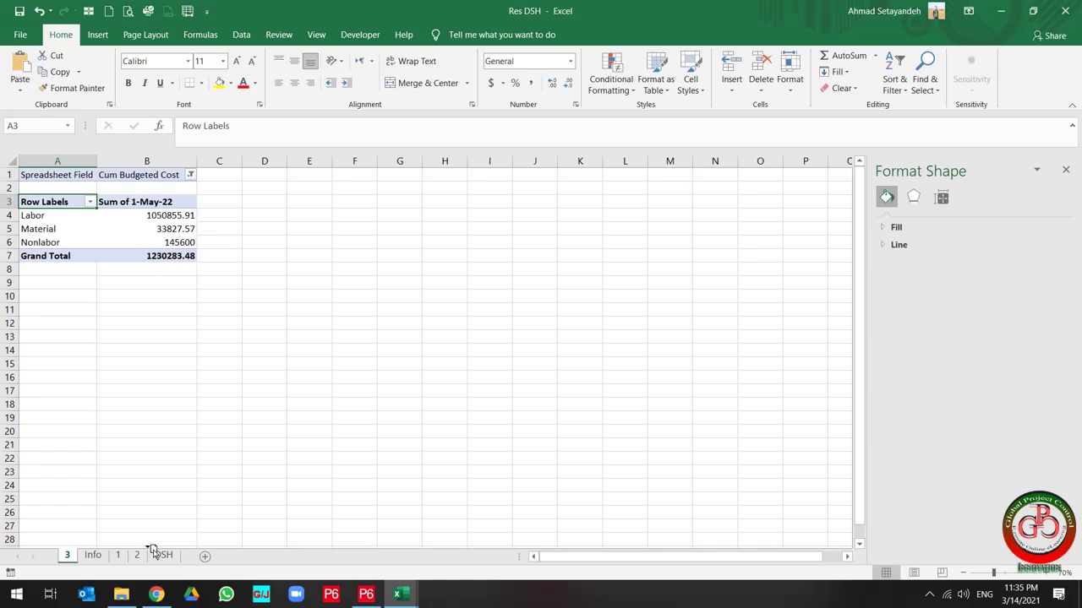
{"action": "left_click_drag", "start_coordinate": [153, 551], "coordinate": [146, 556]}
Step: Insert a PivotTable based on the Info sheet's full data range, placed on a new worksheet
{"action": "left_click", "coordinate": [78, 557]}
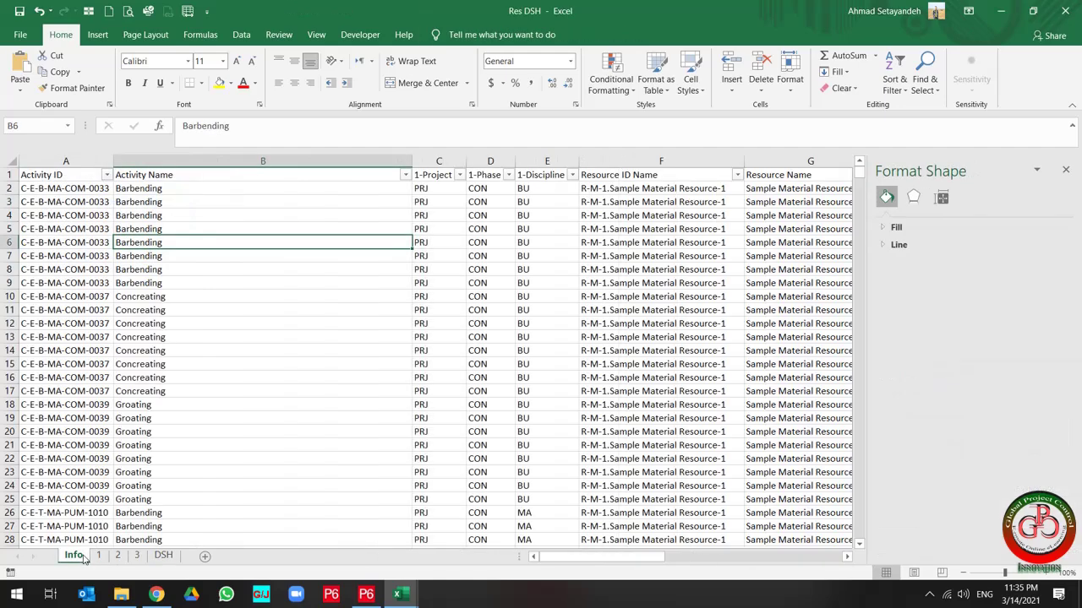
{"action": "left_click", "coordinate": [77, 186]}
{"action": "left_click", "coordinate": [59, 173]}
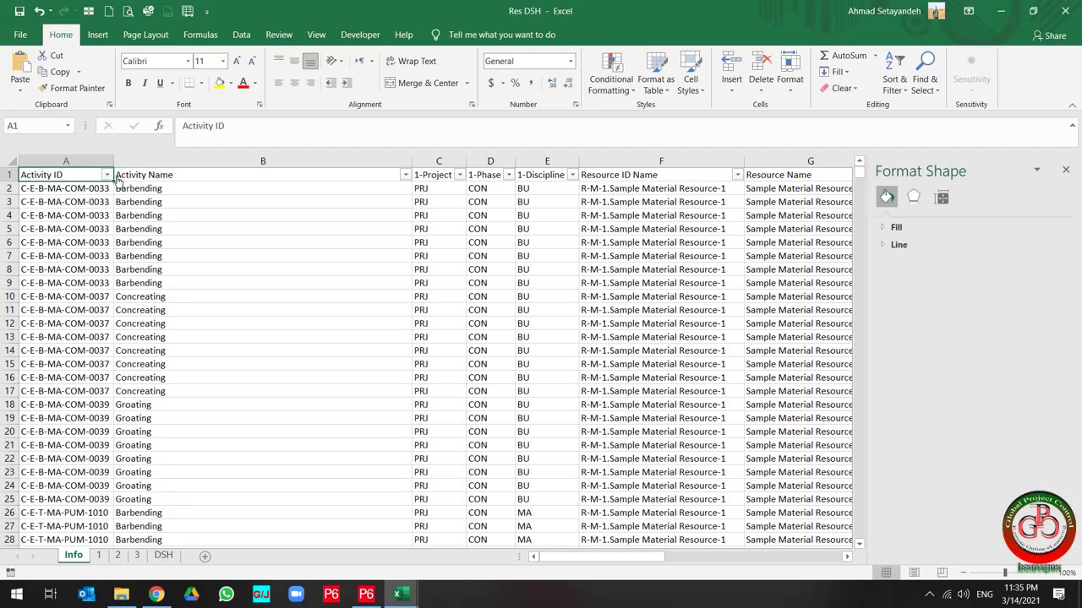
{"action": "left_click", "coordinate": [97, 34]}
{"action": "left_click", "coordinate": [22, 78]}
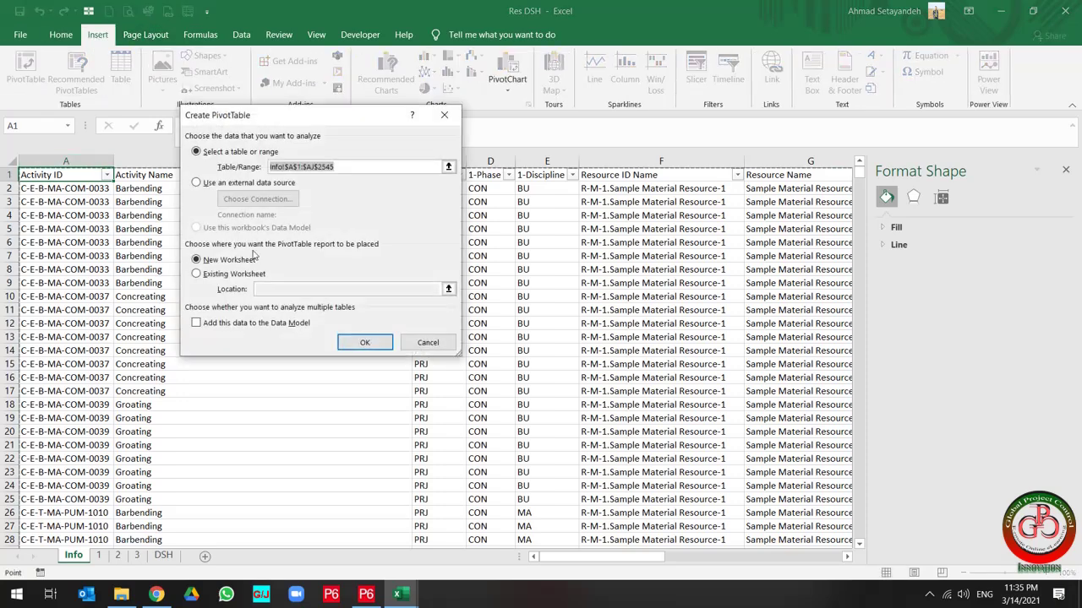
{"action": "left_click", "coordinate": [362, 340]}
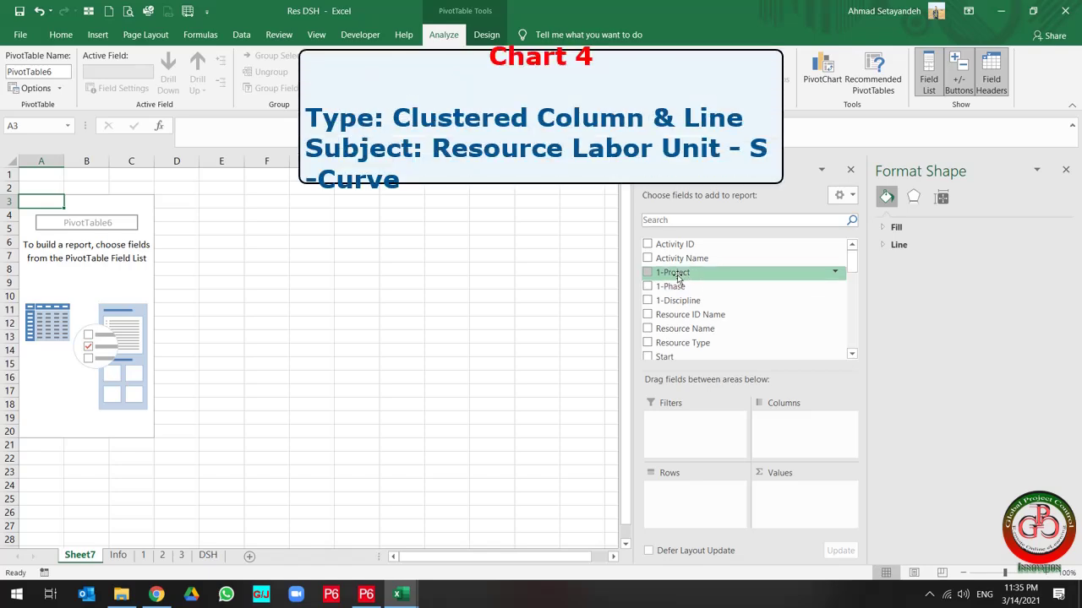
Step: Lay out the PivotTable with Resource Type as the column field and Spreadsheet Field as the row field
{"action": "scroll", "coordinate": [740, 335], "scroll_direction": "down", "scroll_amount": 1}
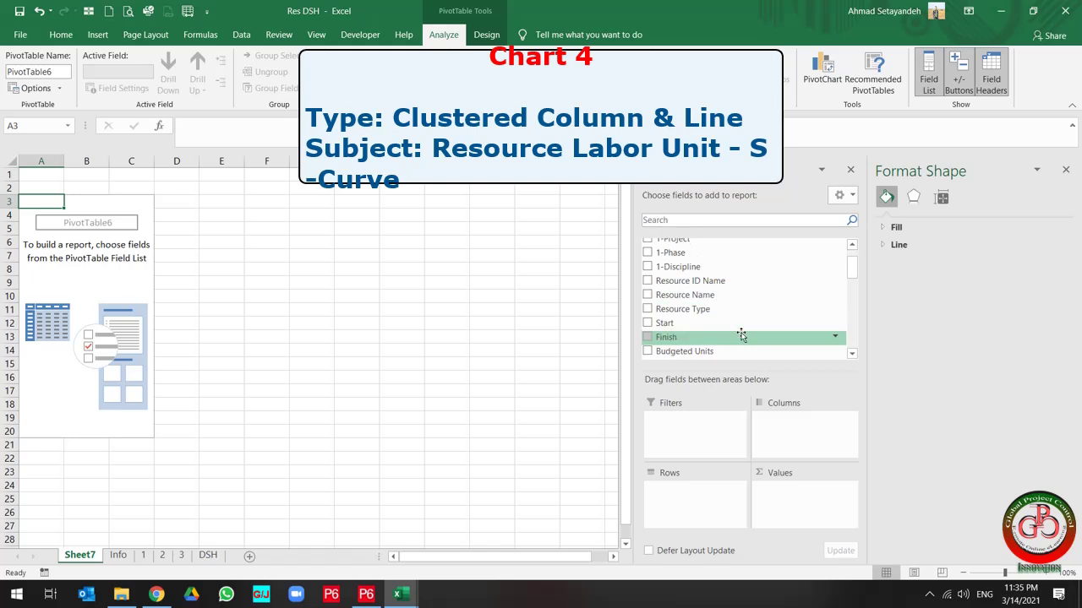
{"action": "left_click_drag", "start_coordinate": [710, 309], "coordinate": [807, 435]}
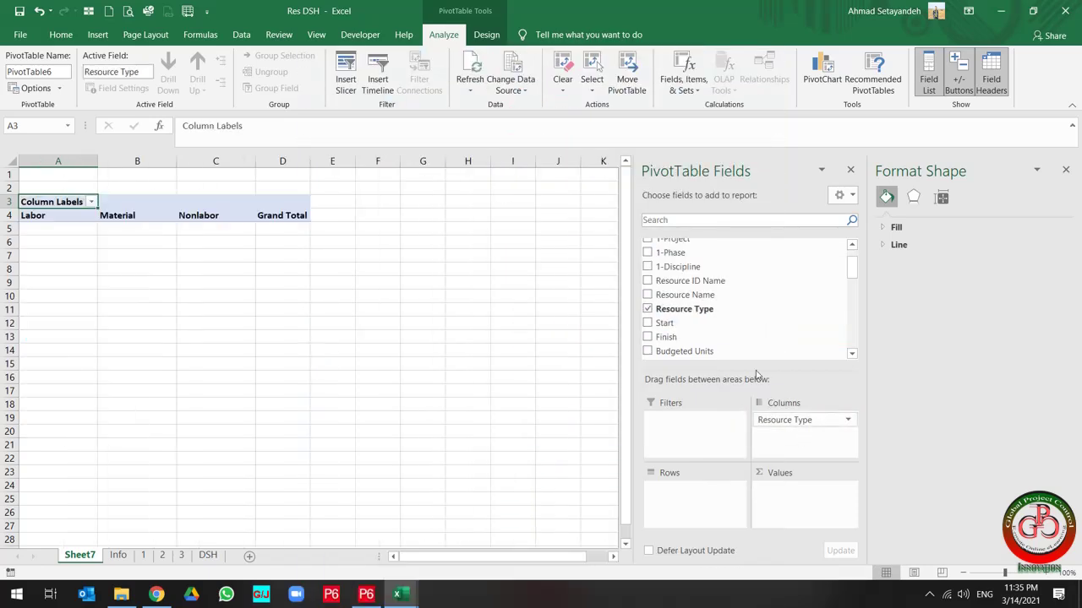
{"action": "scroll", "coordinate": [771, 300], "scroll_direction": "down", "scroll_amount": 2}
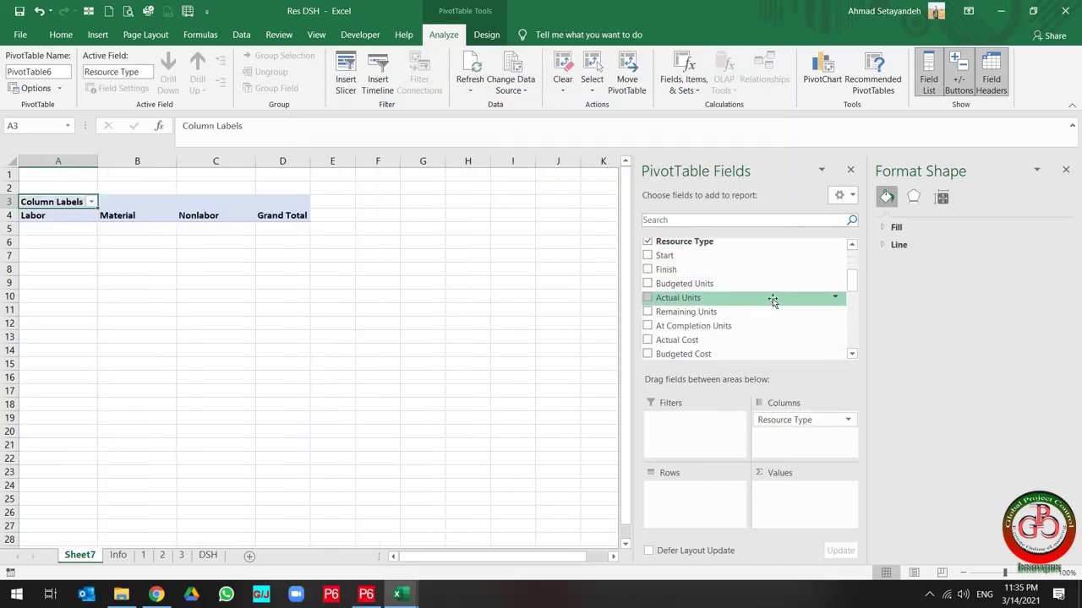
{"action": "scroll", "coordinate": [718, 339], "scroll_direction": "down", "scroll_amount": 1}
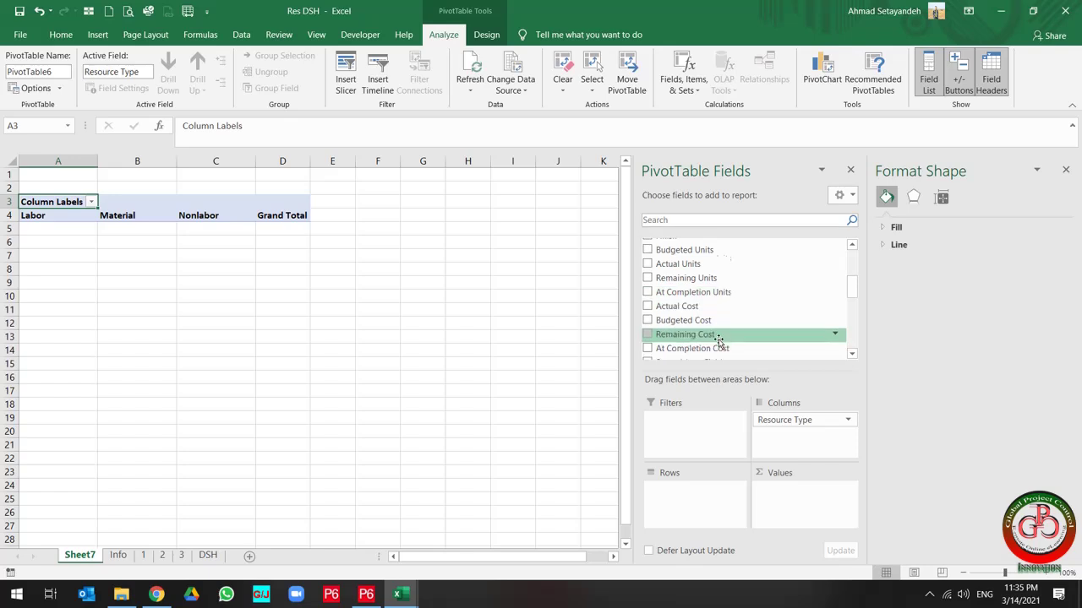
{"action": "scroll", "coordinate": [717, 340], "scroll_direction": "down", "scroll_amount": 3}
{"action": "left_click_drag", "start_coordinate": [698, 293], "coordinate": [691, 497]}
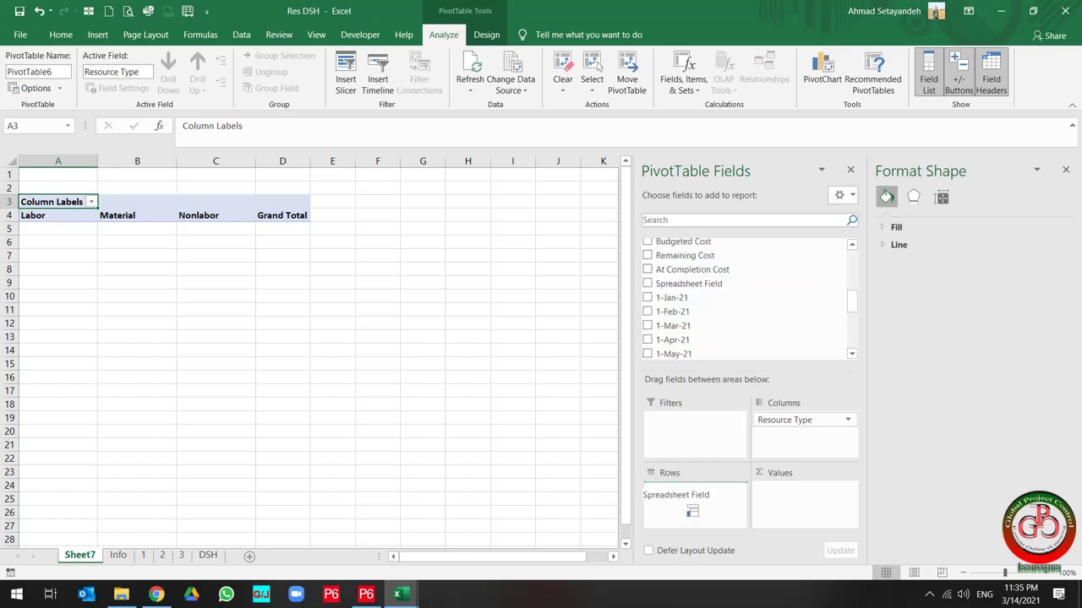
Step: Add all the monthly fields from 1-Jan-21 through 1-May-22 to the PivotTable as values
{"action": "left_click", "coordinate": [648, 300]}
{"action": "left_click", "coordinate": [647, 312]}
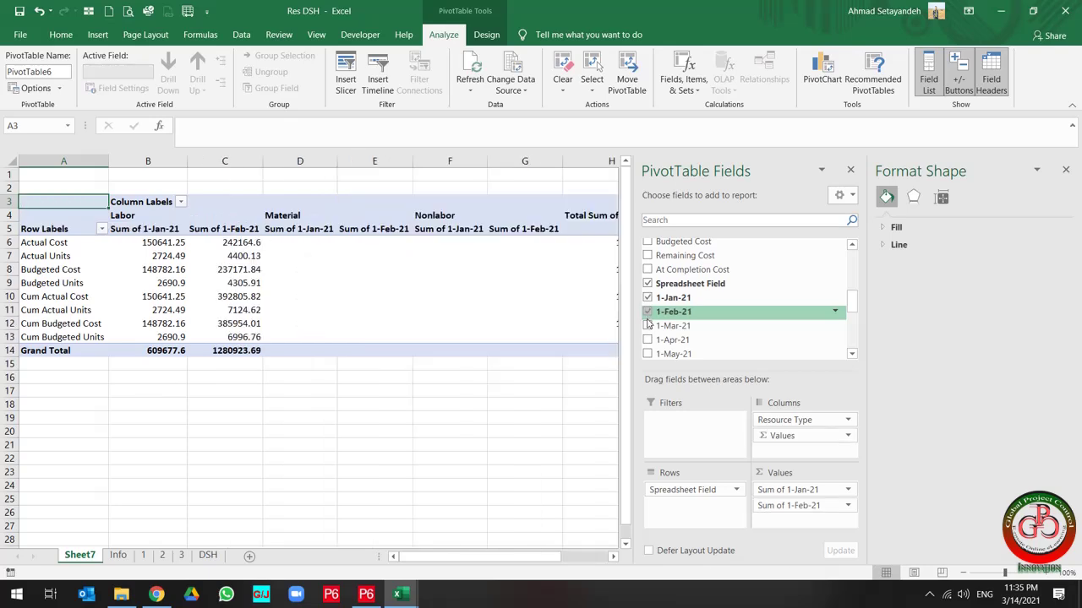
{"action": "left_click", "coordinate": [647, 326]}
{"action": "left_click", "coordinate": [648, 340]}
{"action": "left_click", "coordinate": [647, 353]}
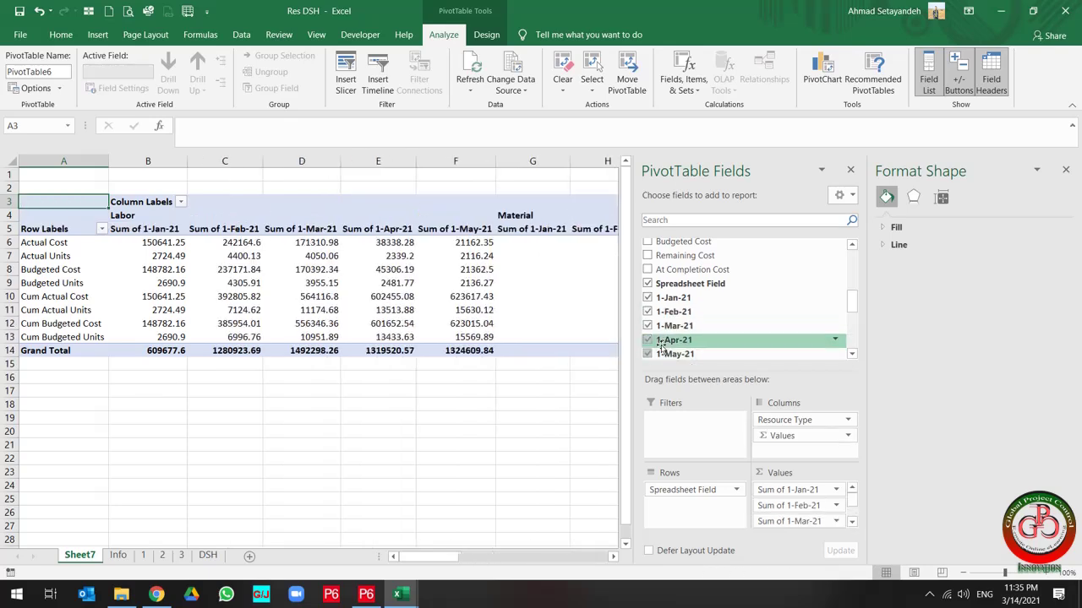
{"action": "scroll", "coordinate": [655, 325], "scroll_direction": "down", "scroll_amount": 3}
{"action": "left_click", "coordinate": [647, 301]}
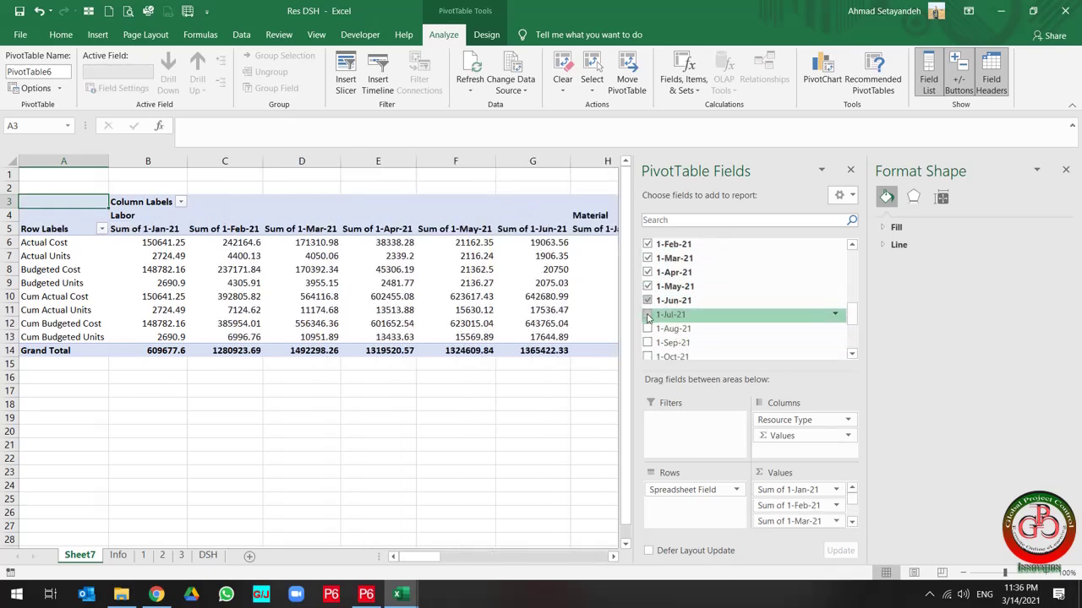
{"action": "left_click", "coordinate": [647, 315]}
{"action": "left_click", "coordinate": [647, 329]}
{"action": "left_click", "coordinate": [647, 342]}
{"action": "left_click", "coordinate": [648, 357]}
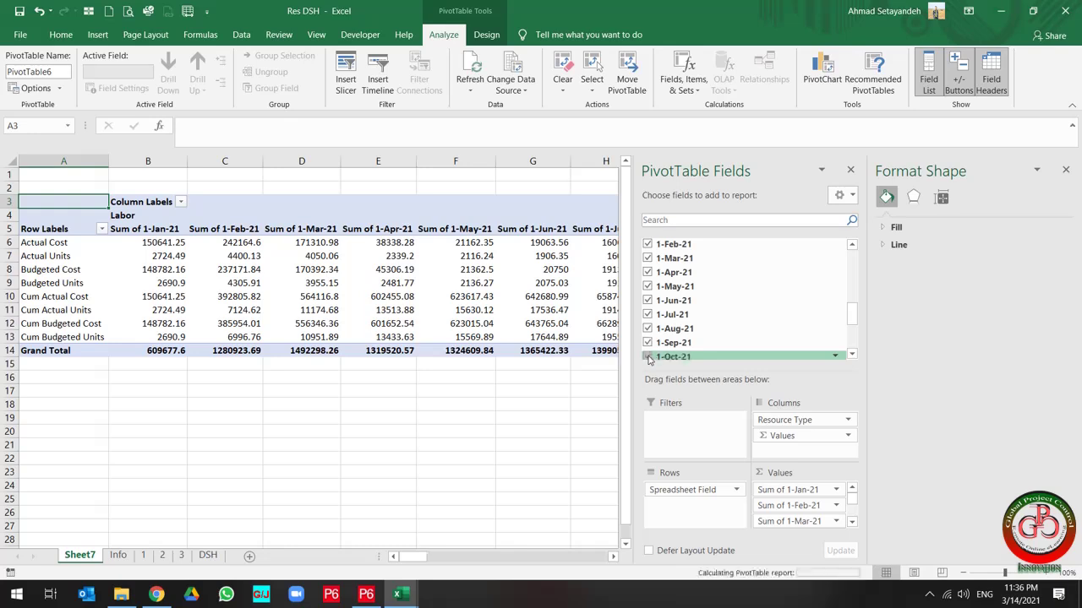
{"action": "scroll", "coordinate": [647, 356], "scroll_direction": "down", "scroll_amount": 3}
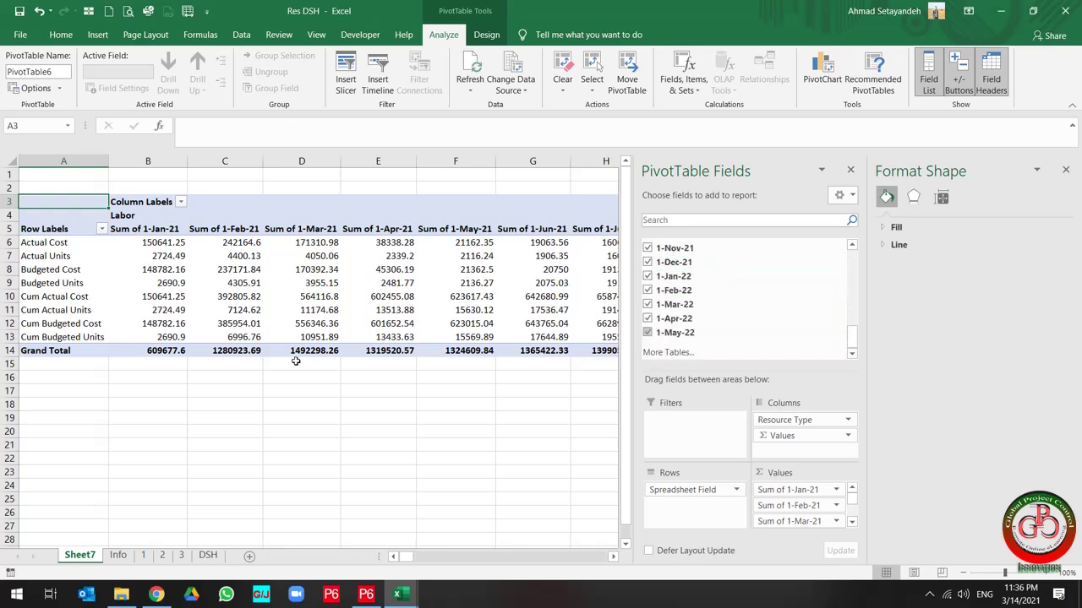
Step: Filter the row labels to only Actual Units, Budgeted Units, Cum Actual Units and Cum Budgeted Units
{"action": "left_click", "coordinate": [101, 230]}
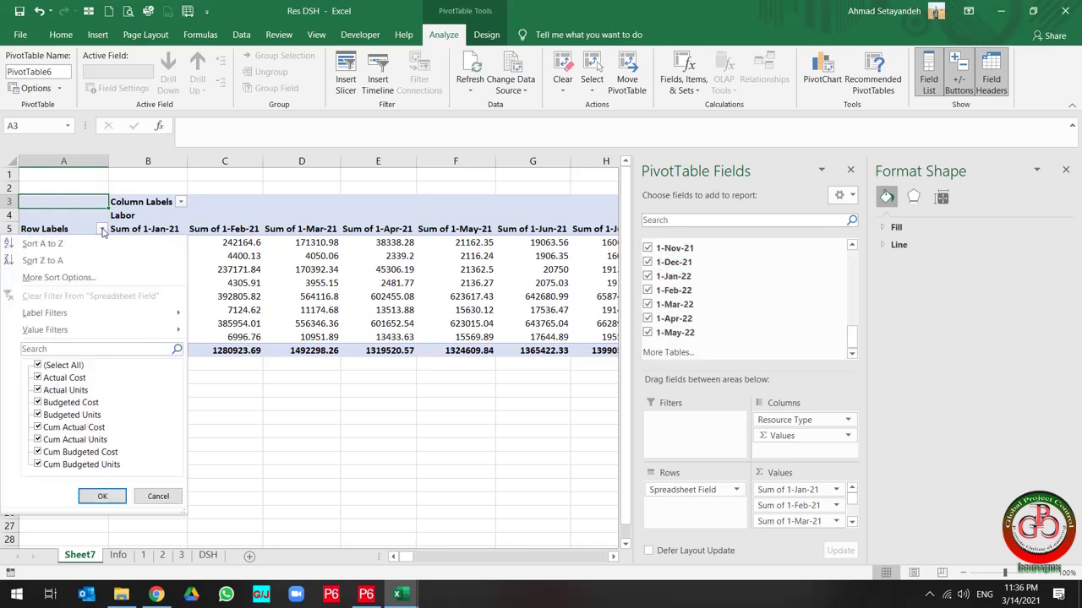
{"action": "left_click", "coordinate": [37, 366]}
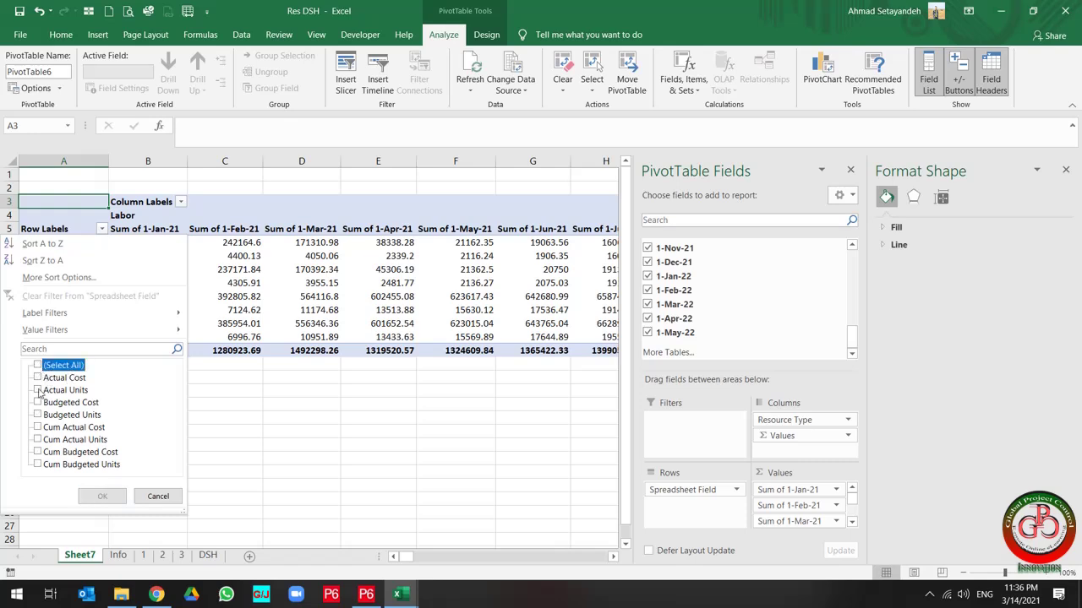
{"action": "left_click", "coordinate": [39, 391]}
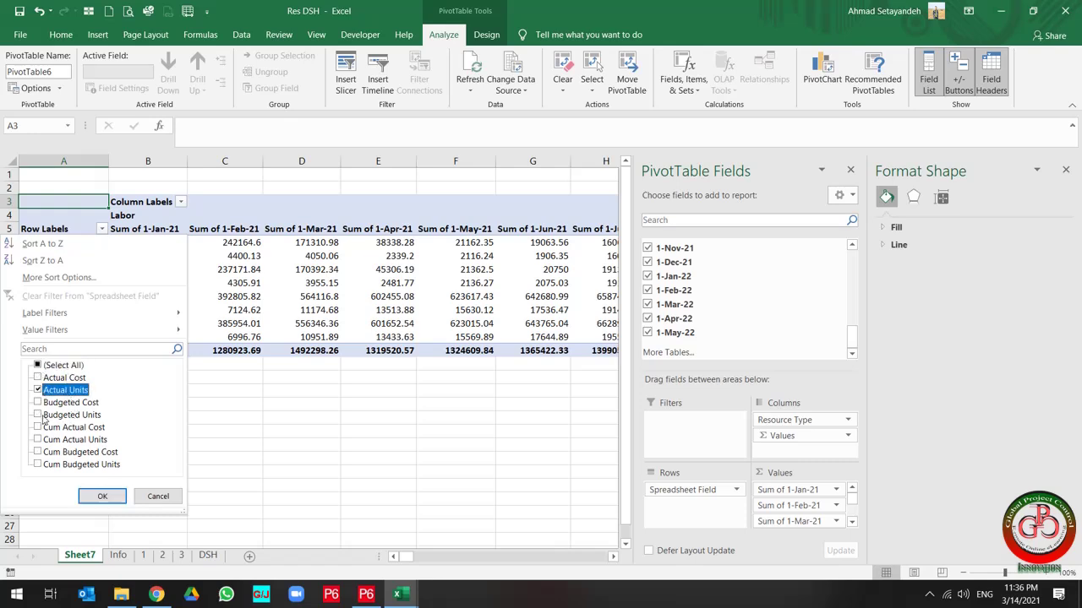
{"action": "left_click", "coordinate": [37, 416]}
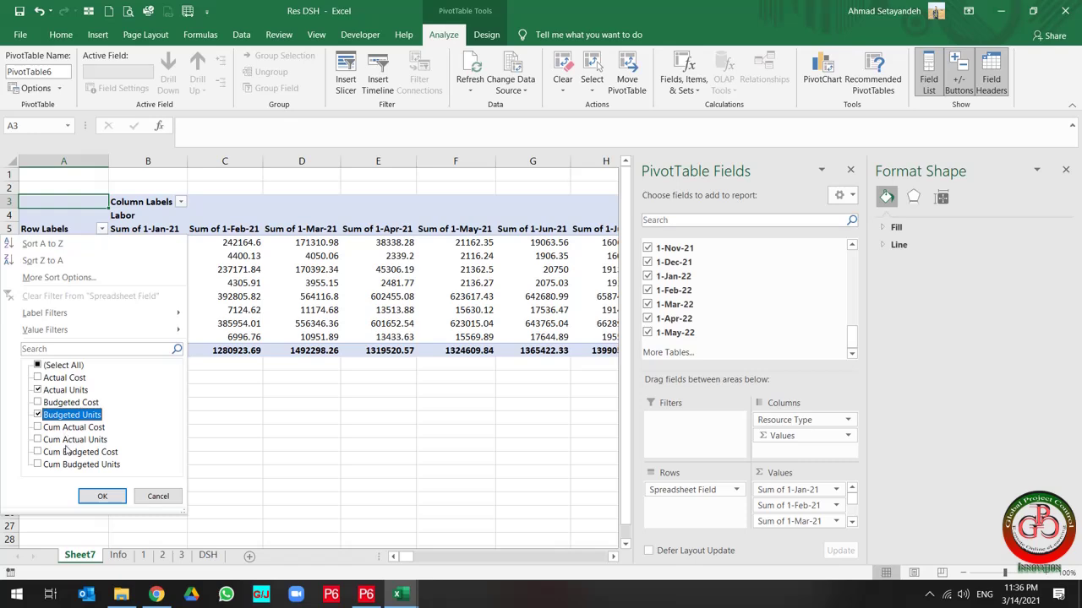
{"action": "left_click", "coordinate": [36, 441]}
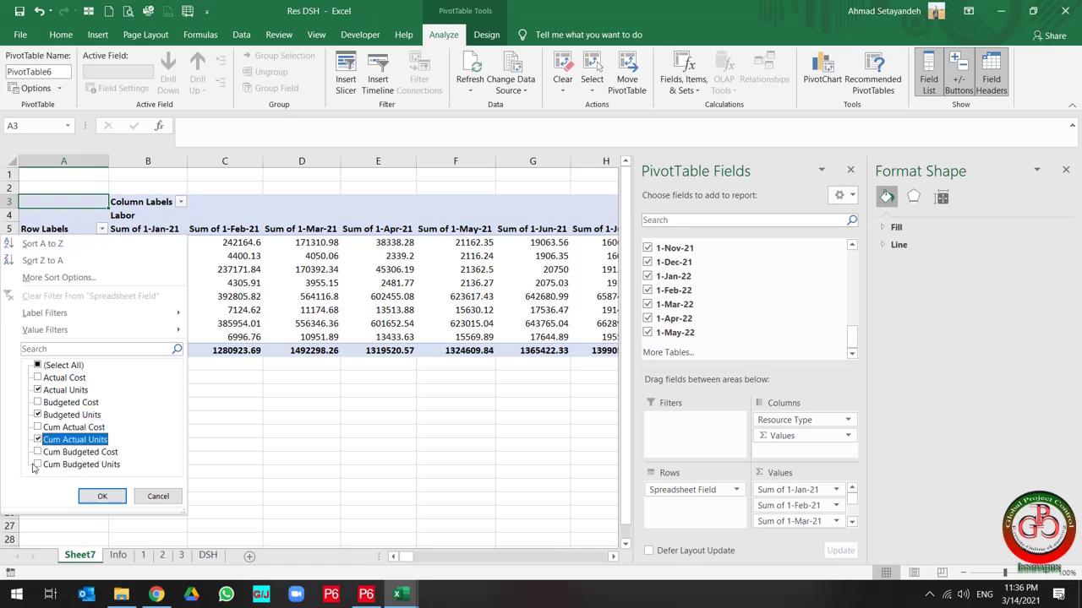
{"action": "left_click", "coordinate": [36, 465]}
{"action": "left_click", "coordinate": [105, 498]}
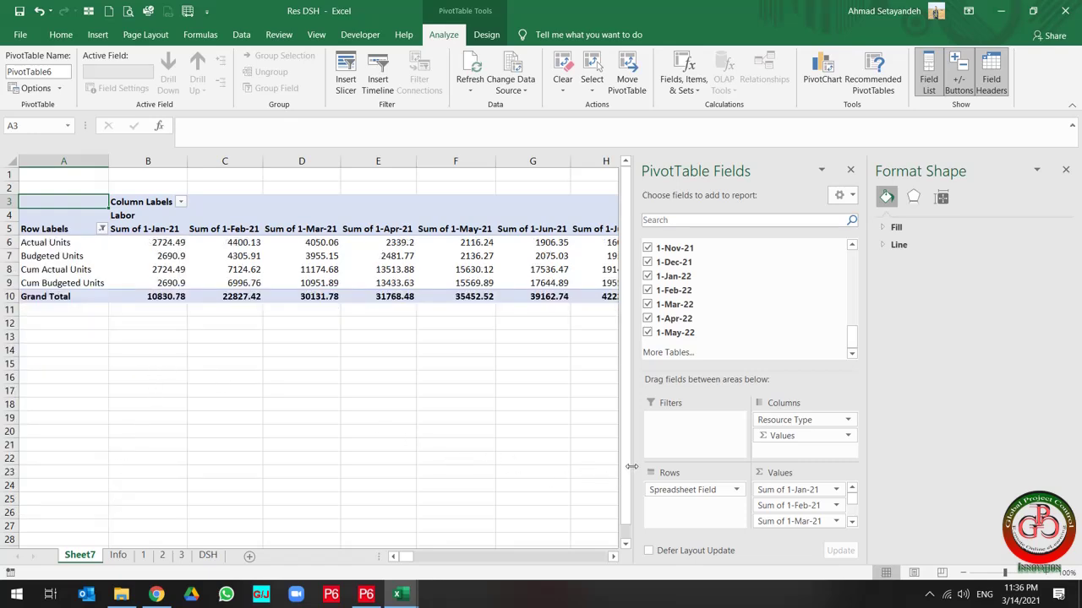
Step: Strip the "Sum of" prefix from all the monthly headers in row 5 using find and replace
{"action": "left_click", "coordinate": [72, 243]}
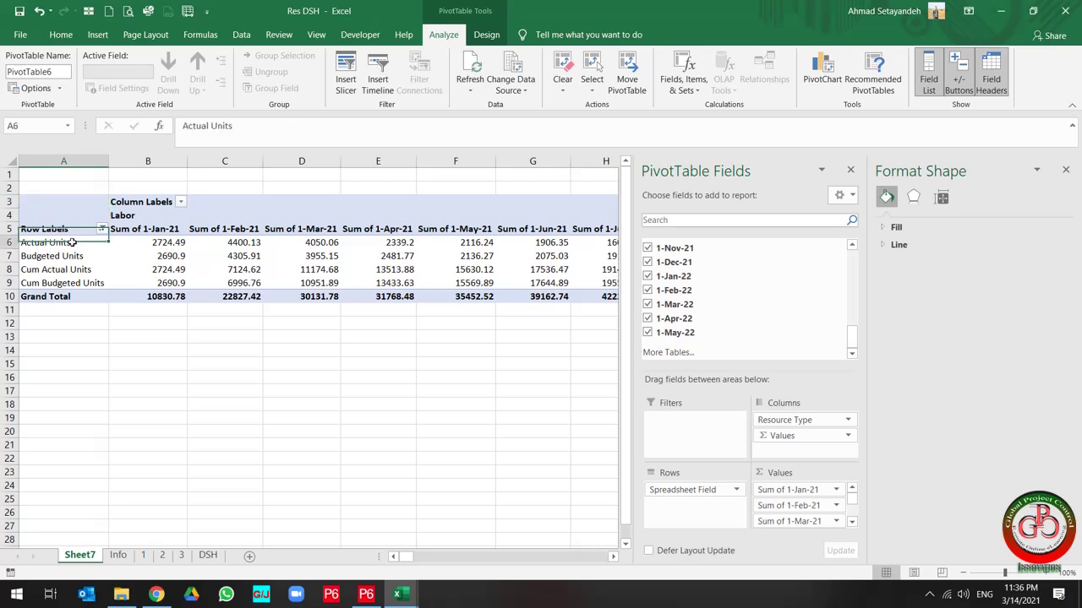
{"action": "left_click", "coordinate": [146, 230]}
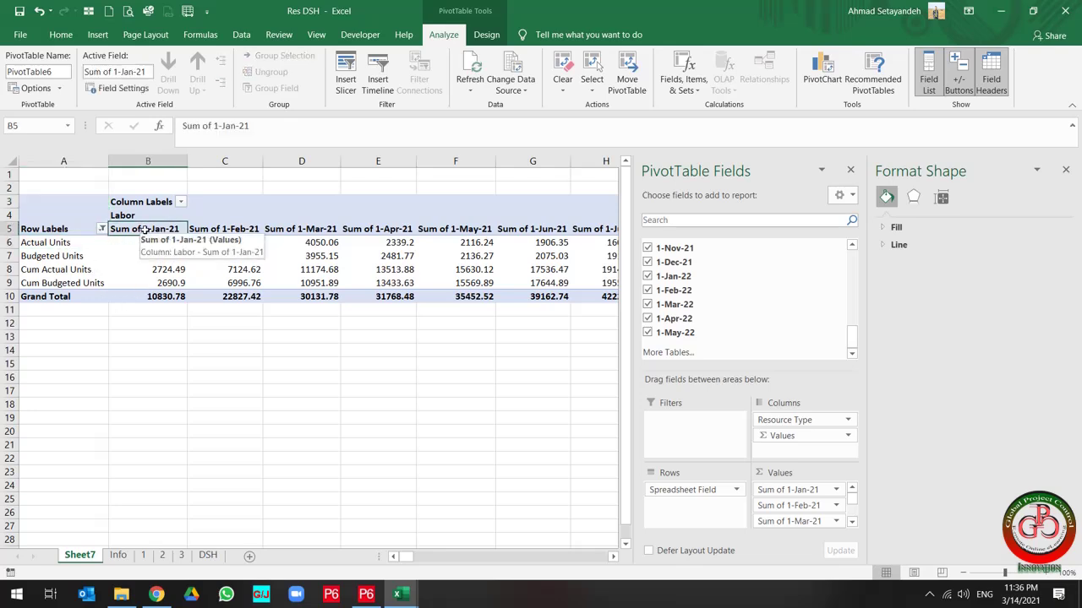
{"action": "key", "text": "ctrl+shift+Right"}
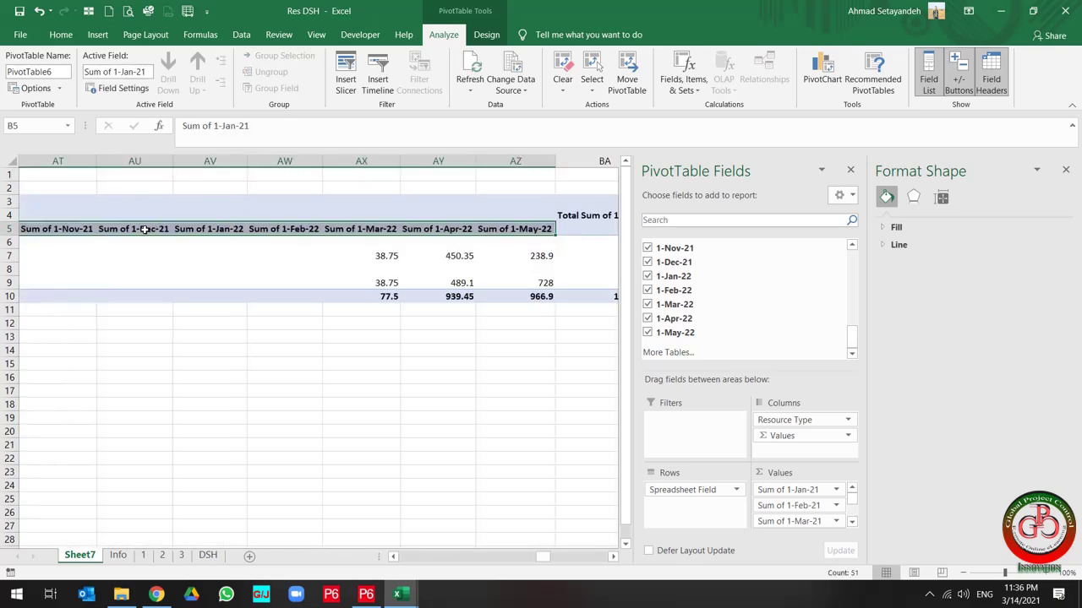
{"action": "key", "text": "ctrl+f"}
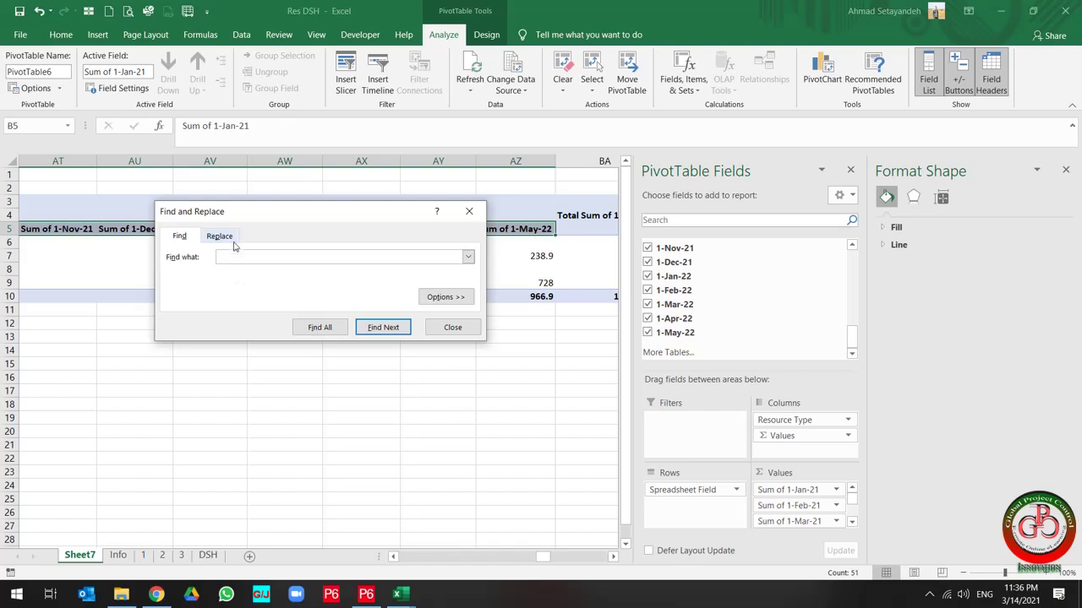
{"action": "left_click", "coordinate": [220, 237]}
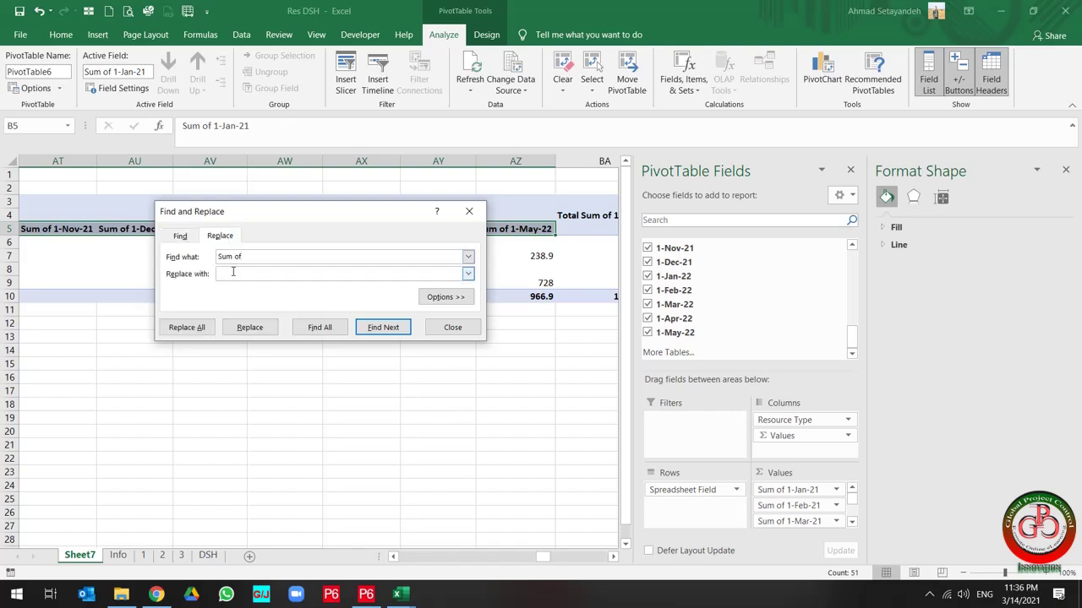
{"action": "left_click", "coordinate": [194, 329]}
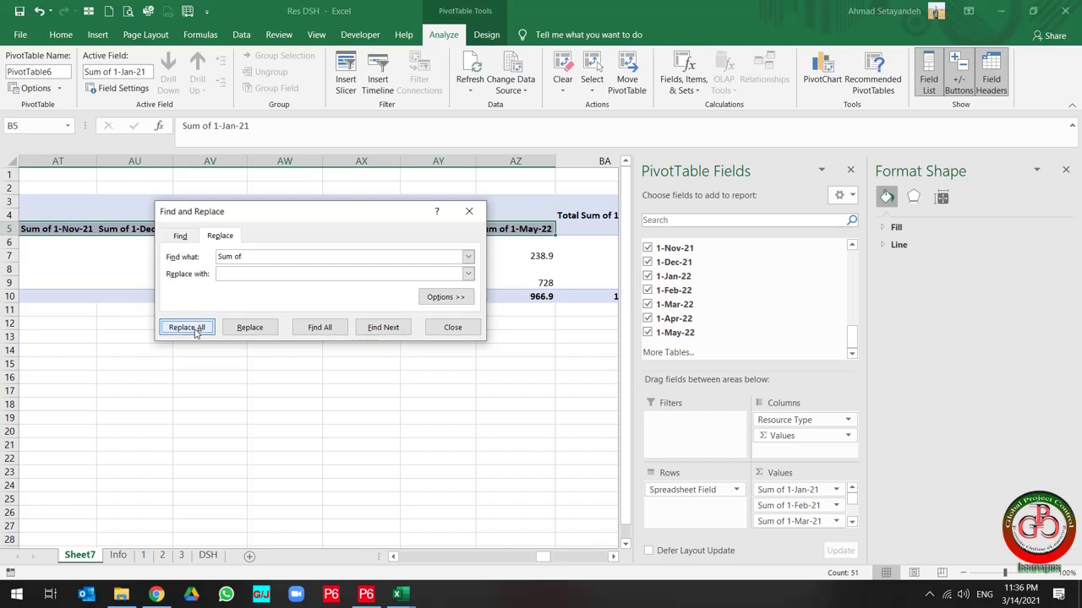
{"action": "left_click", "coordinate": [541, 337]}
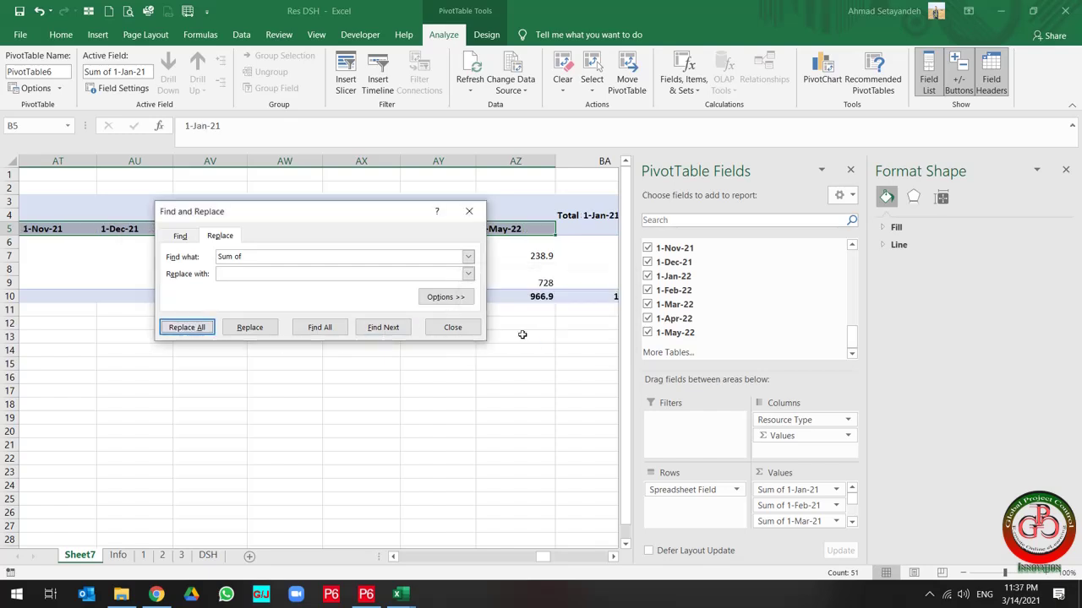
{"action": "left_click", "coordinate": [454, 327]}
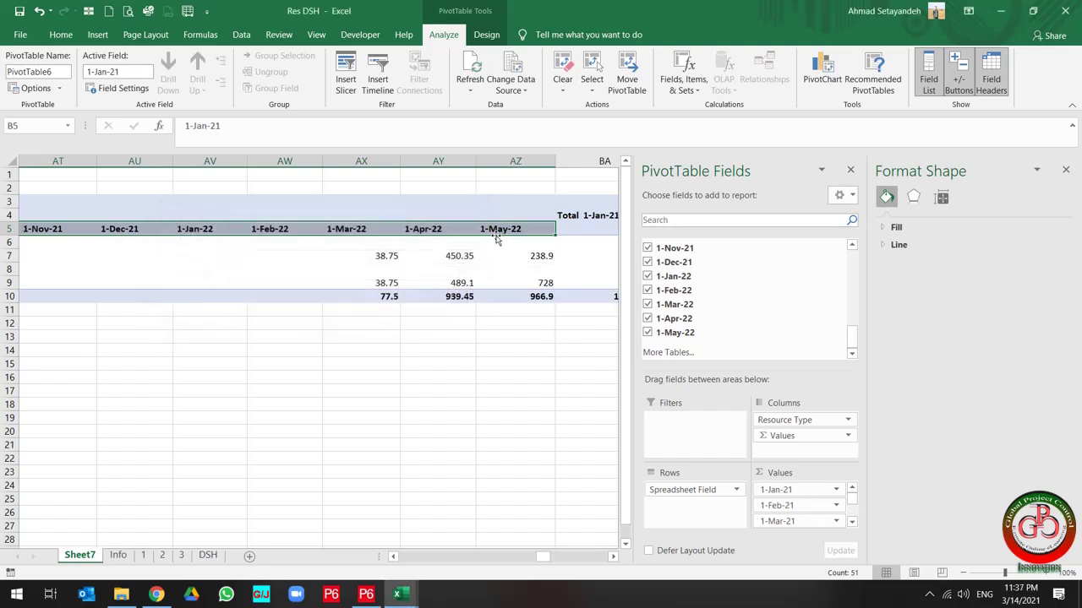
{"action": "left_click_drag", "start_coordinate": [512, 228], "coordinate": [132, 230]}
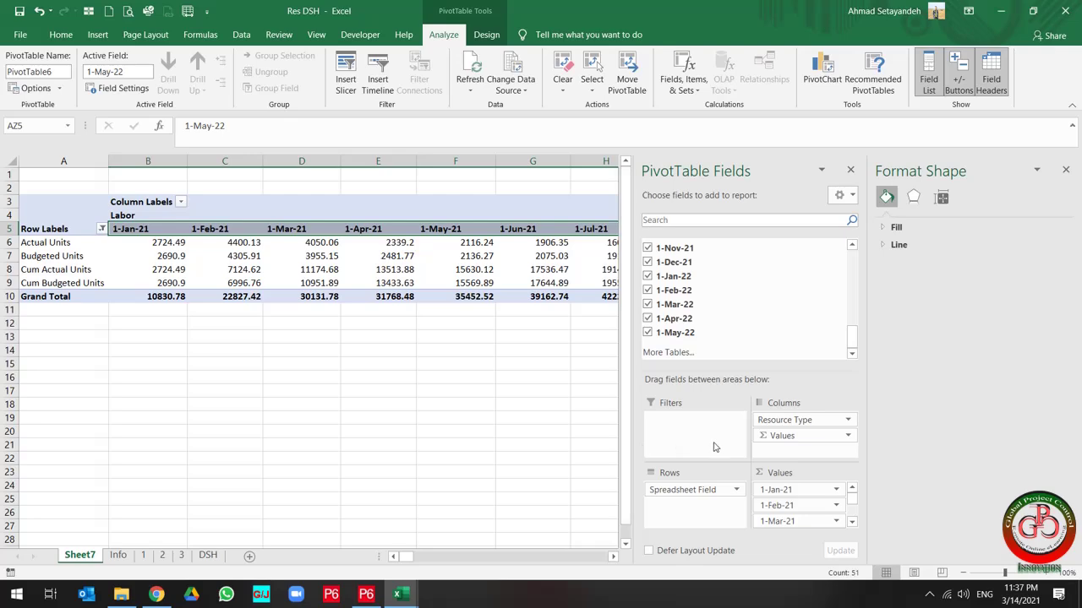
Step: Move Resource Type from the PivotTable's columns to its report filter
{"action": "left_click_drag", "start_coordinate": [765, 424], "coordinate": [630, 433]}
{"action": "left_click", "coordinate": [269, 399]}
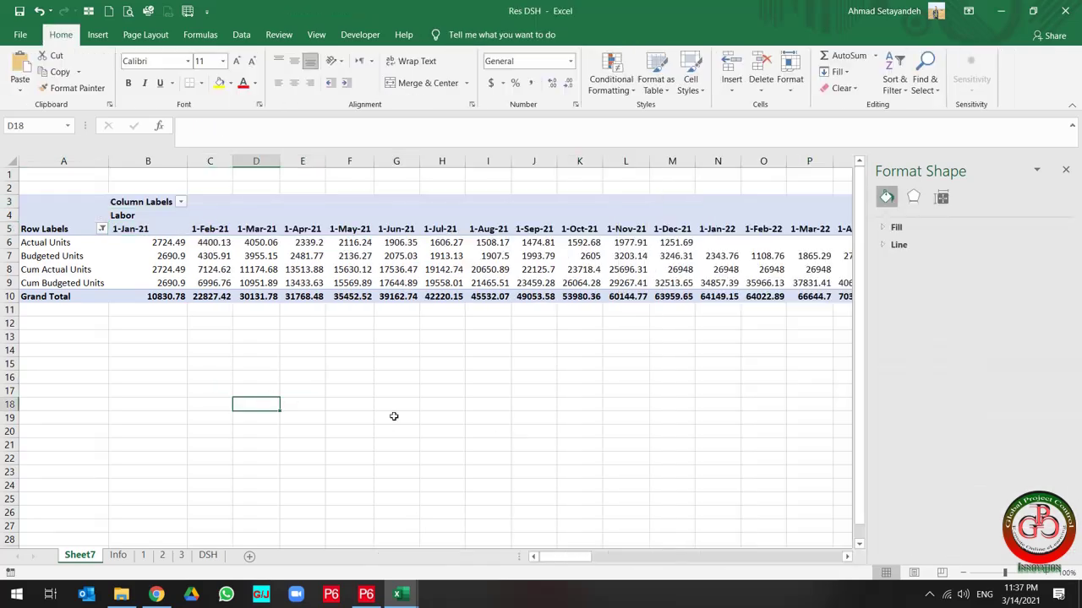
{"action": "left_click", "coordinate": [185, 258]}
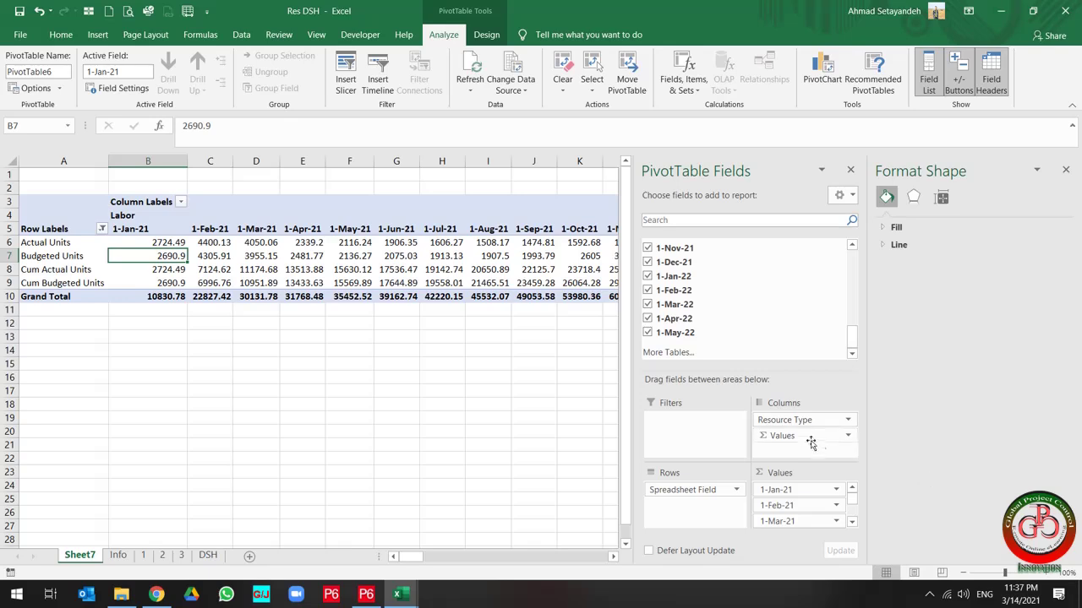
{"action": "left_click_drag", "start_coordinate": [799, 428], "coordinate": [689, 423]}
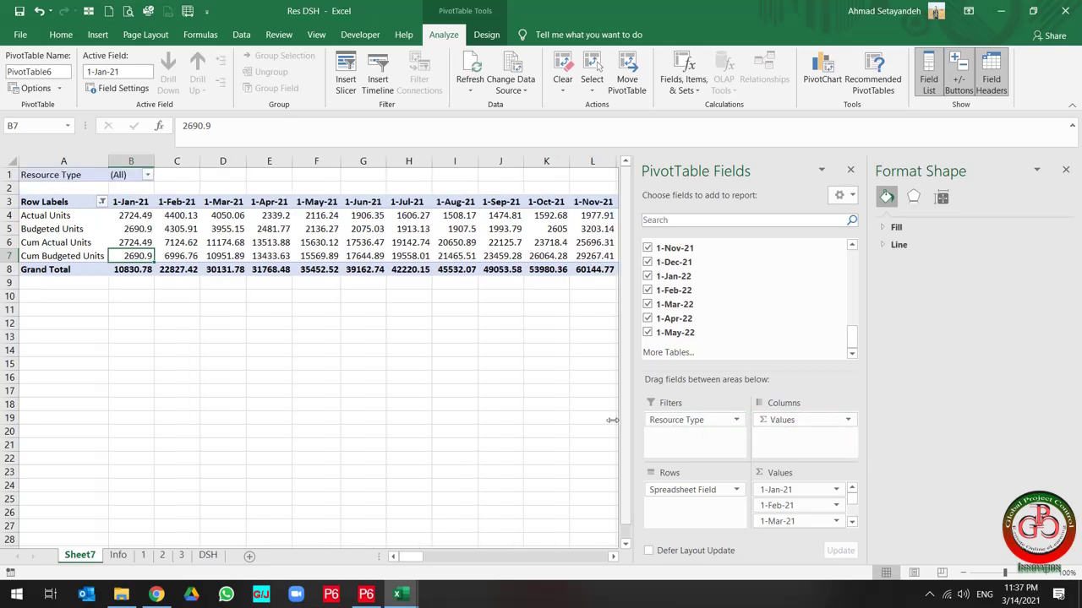
{"action": "left_click", "coordinate": [155, 182]}
{"action": "left_click", "coordinate": [148, 176]}
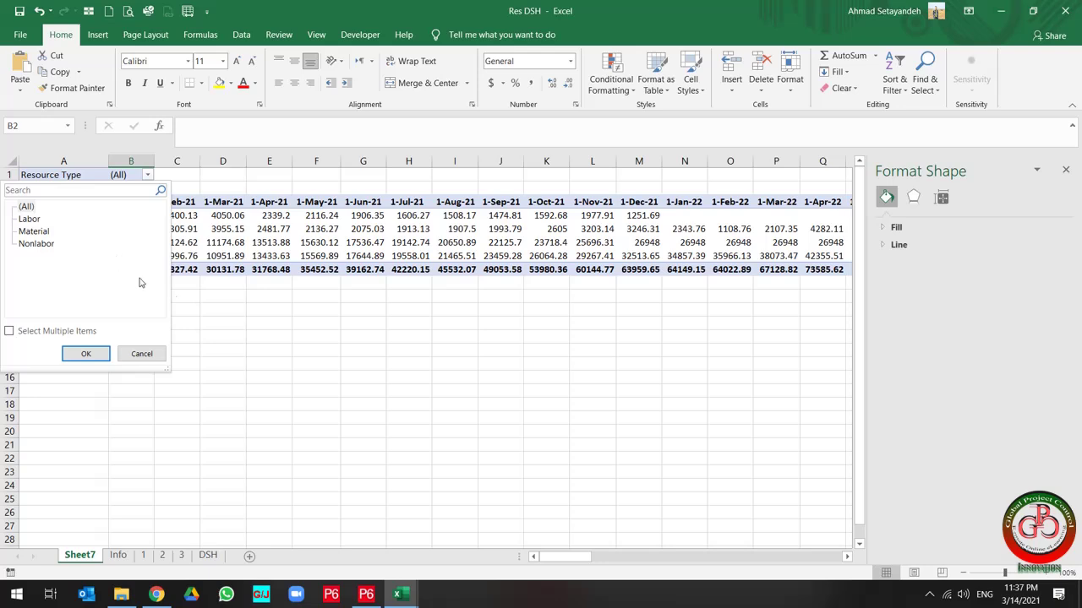
{"action": "left_click", "coordinate": [335, 346]}
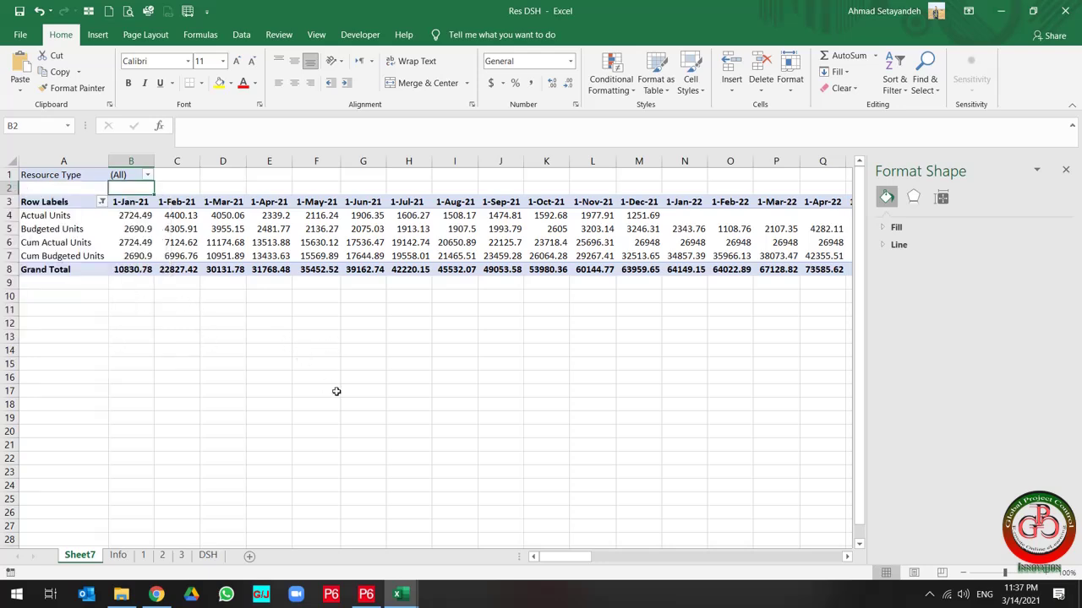
Step: Filter the PivotTable's Resource Type report filter to Labor
{"action": "left_click", "coordinate": [75, 216]}
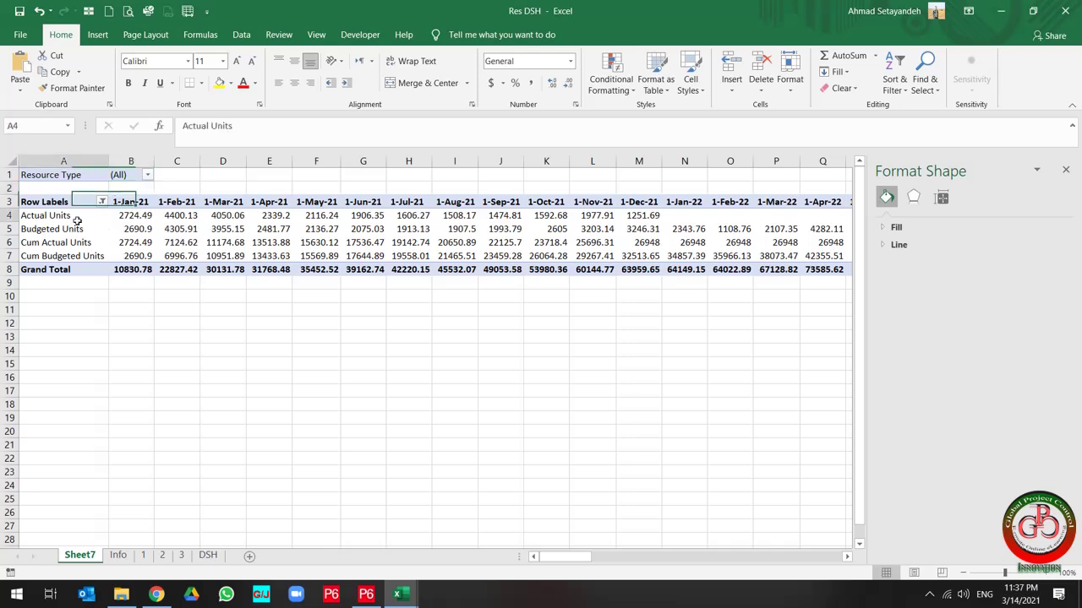
{"action": "left_click", "coordinate": [147, 175]}
{"action": "left_click", "coordinate": [34, 219]}
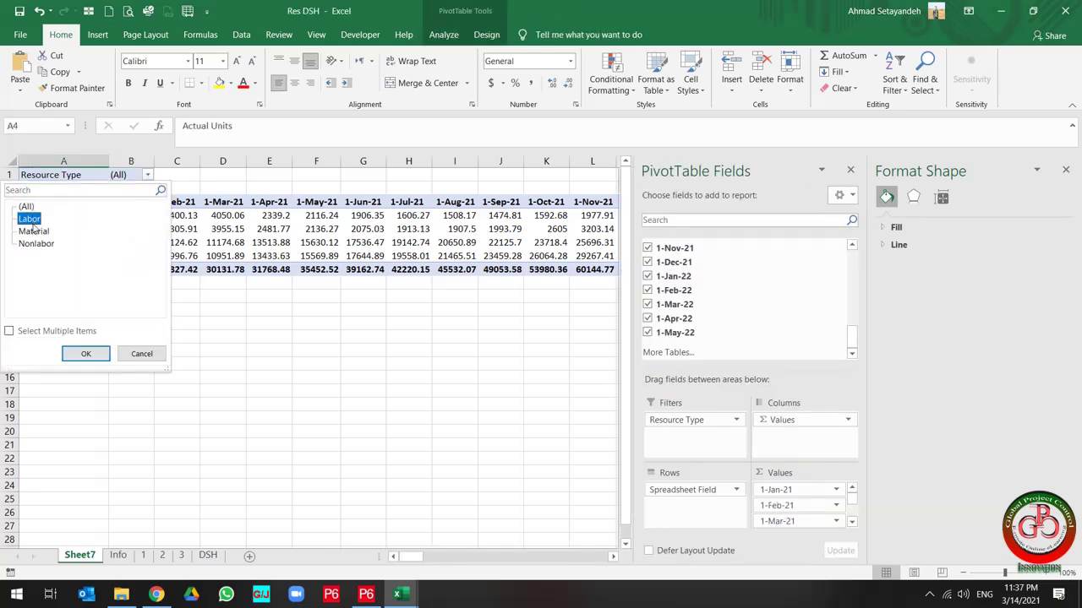
{"action": "left_click", "coordinate": [87, 354]}
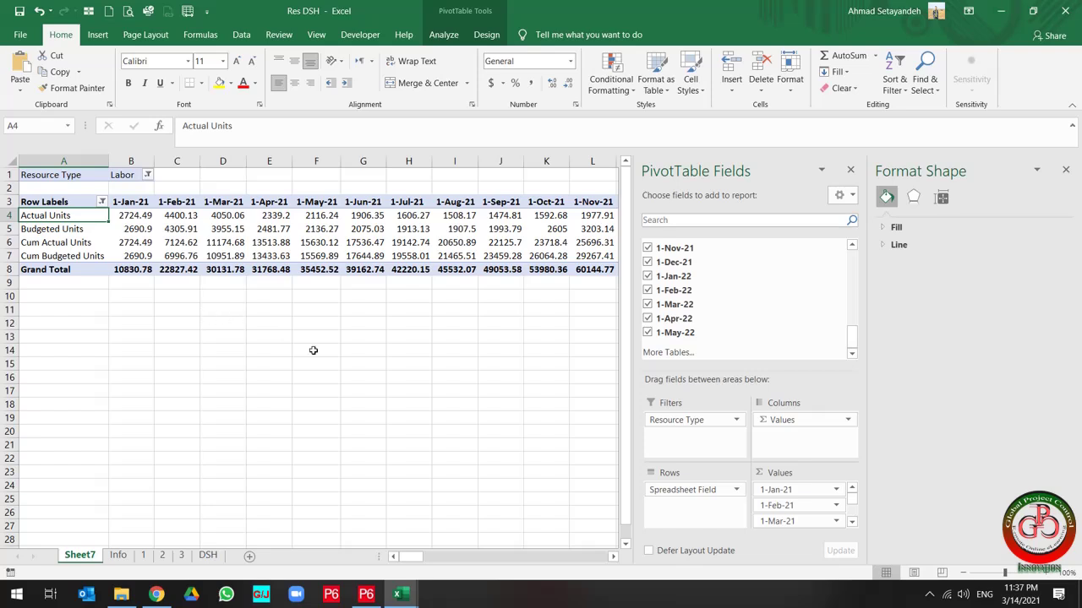
{"action": "left_click", "coordinate": [173, 301]}
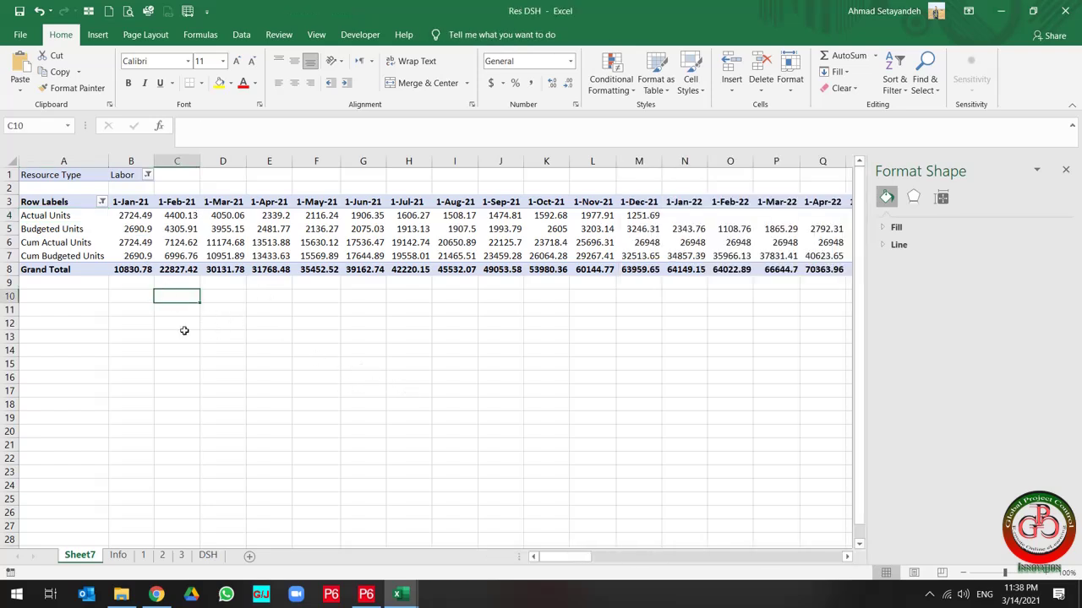
Step: Try the Resource Type report filter with Material and Nonlabor, and return it to Labor
{"action": "left_click", "coordinate": [148, 175]}
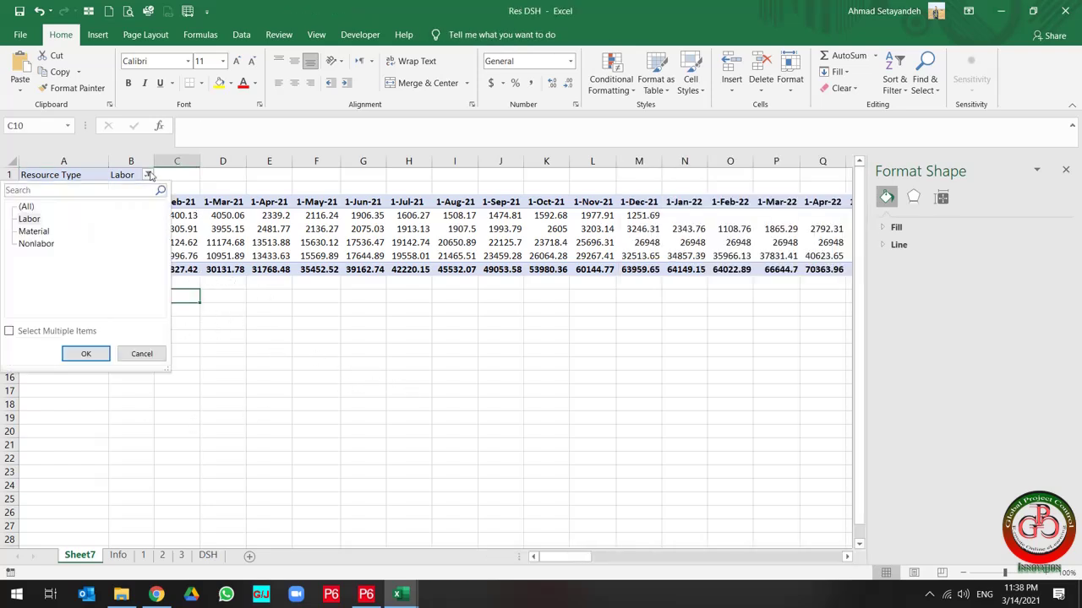
{"action": "left_click", "coordinate": [36, 232]}
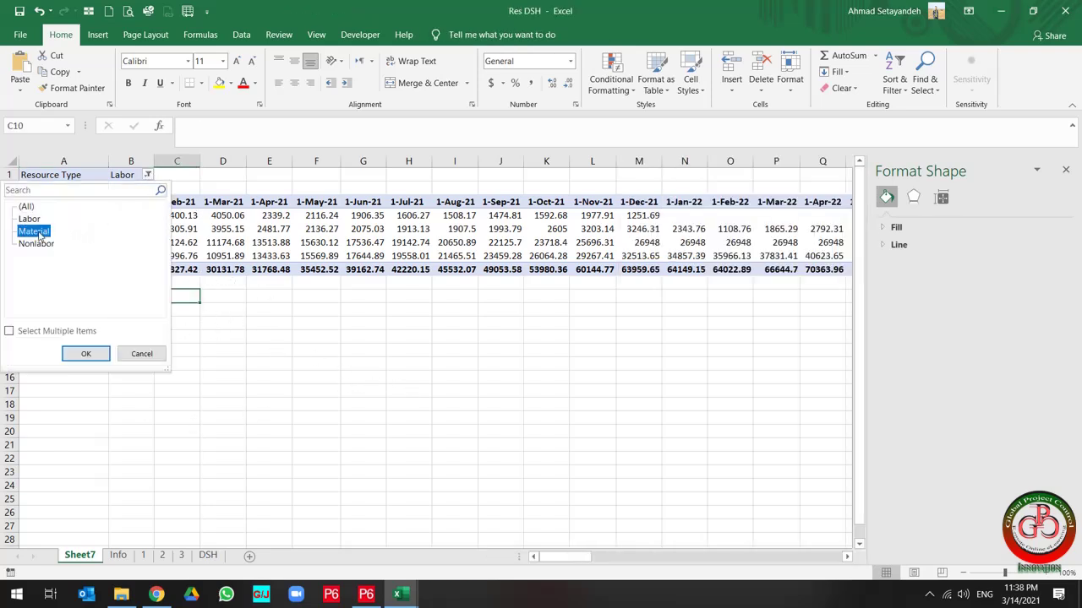
{"action": "left_click", "coordinate": [82, 354]}
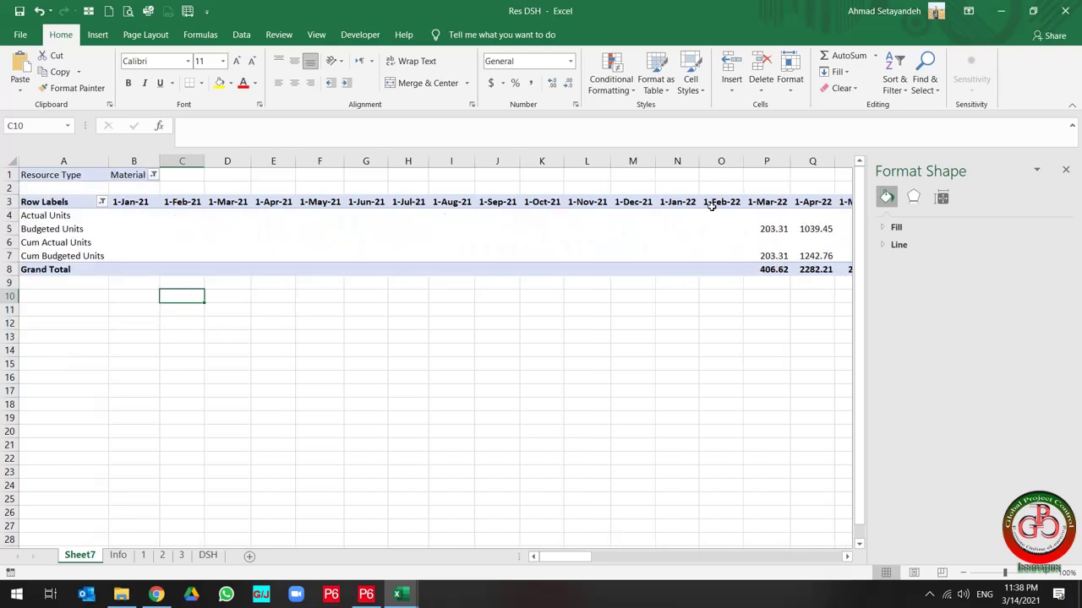
{"action": "left_click", "coordinate": [153, 175]}
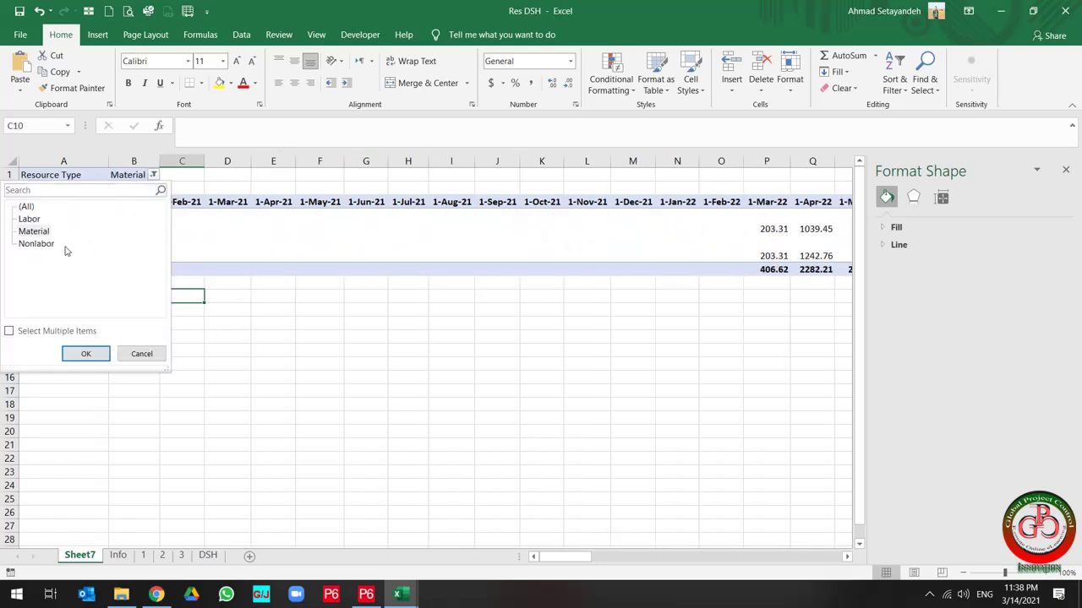
{"action": "left_click", "coordinate": [37, 244]}
{"action": "left_click", "coordinate": [84, 354]}
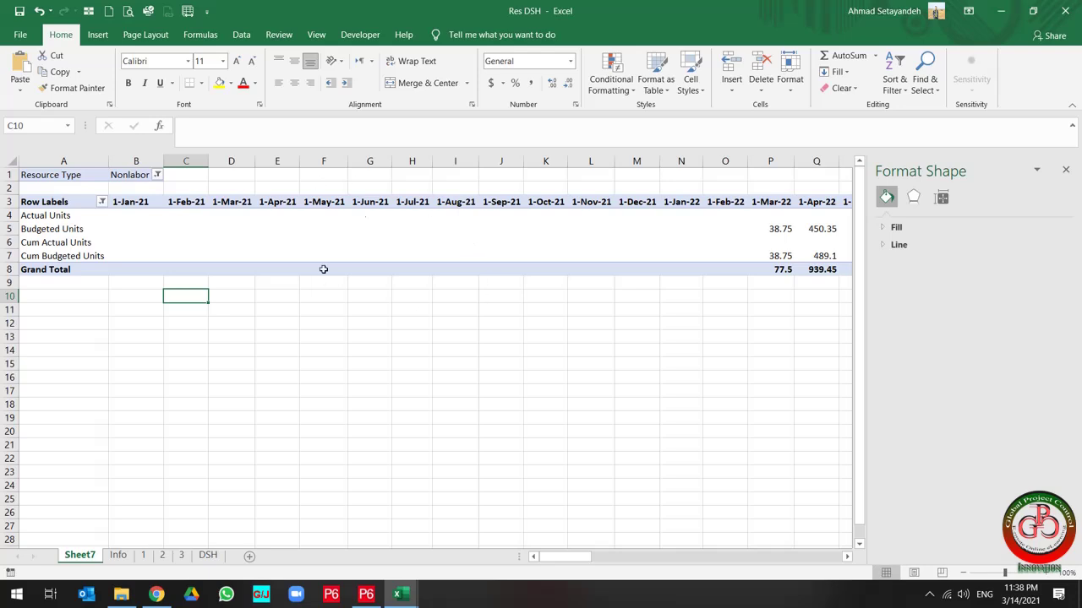
{"action": "left_click", "coordinate": [157, 175]}
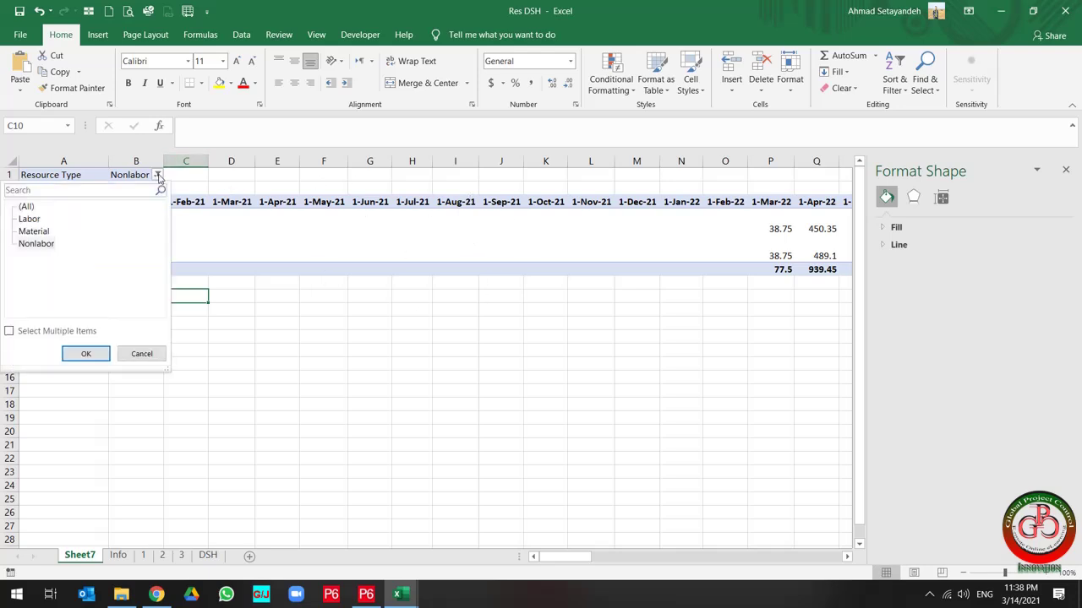
{"action": "left_click", "coordinate": [31, 220]}
{"action": "left_click", "coordinate": [86, 354]}
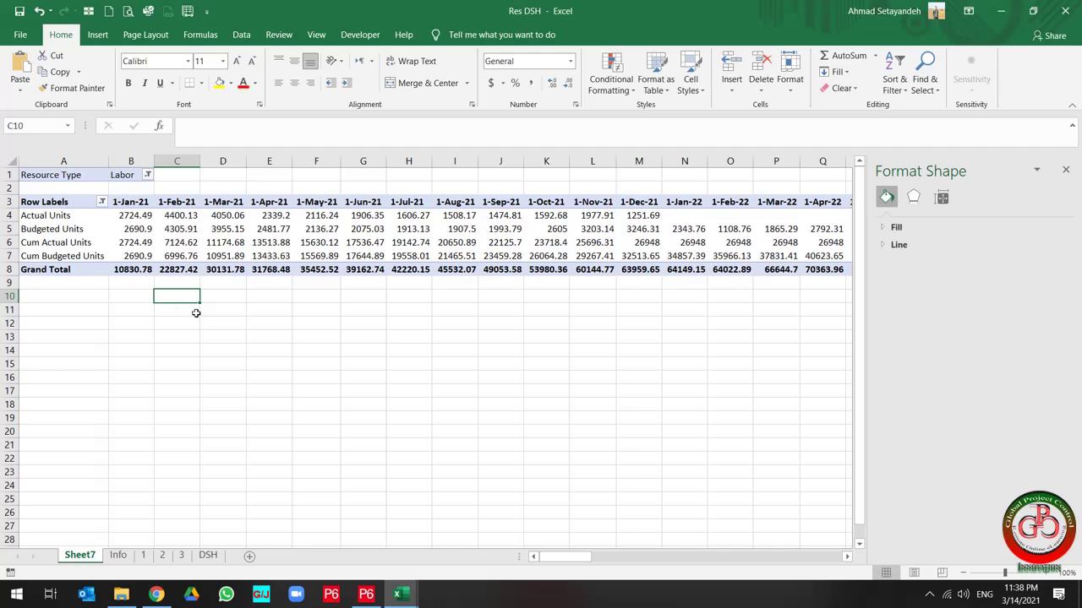
Step: Insert a clustered column PivotChart from the PivotTable and hide all of its field buttons
{"action": "left_click", "coordinate": [133, 215]}
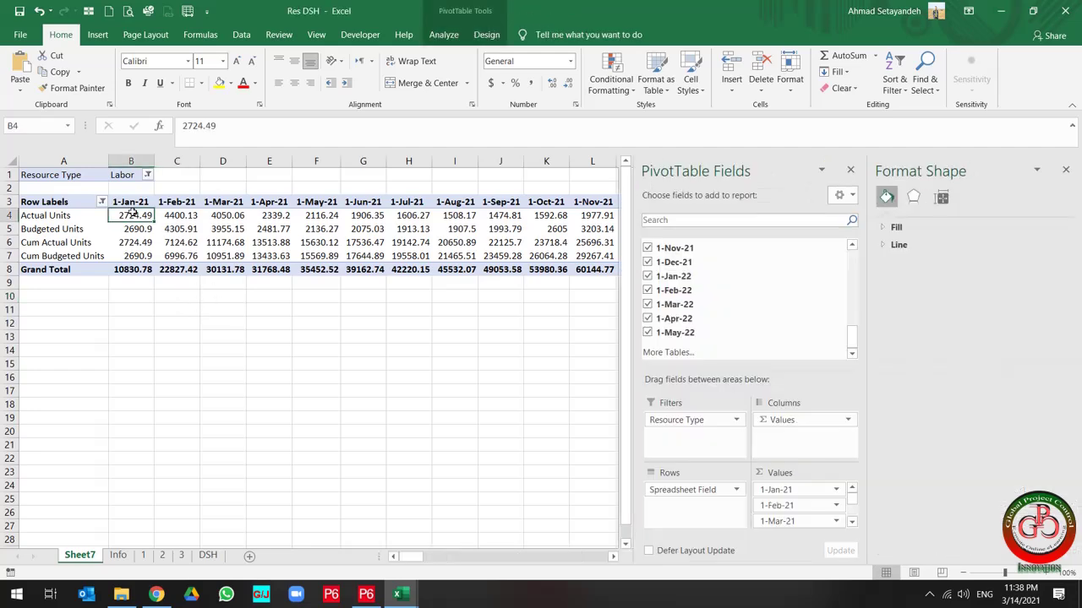
{"action": "left_click", "coordinate": [446, 35]}
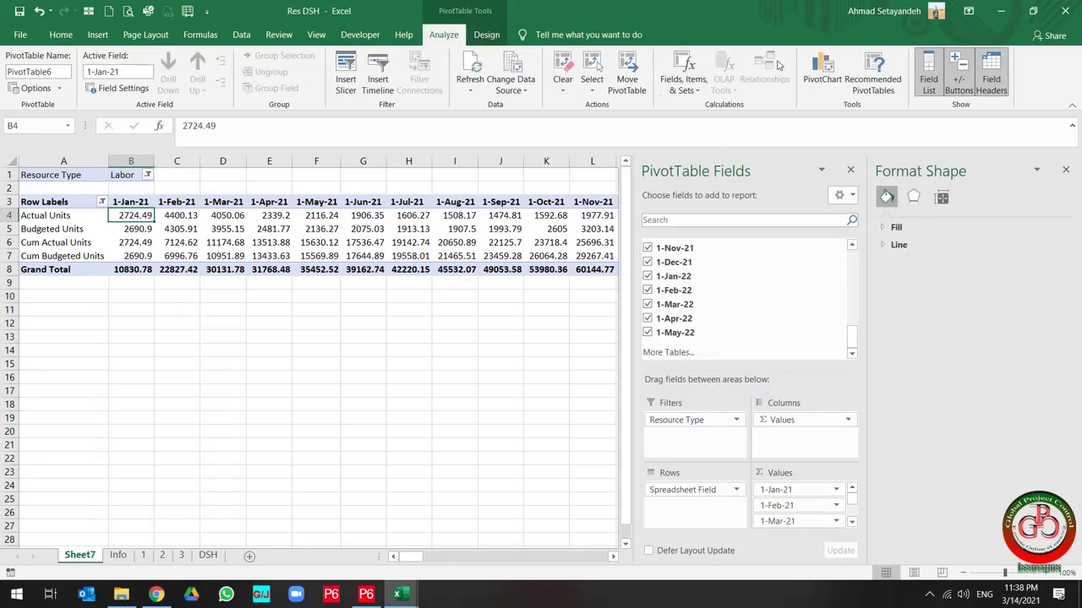
{"action": "left_click", "coordinate": [831, 64]}
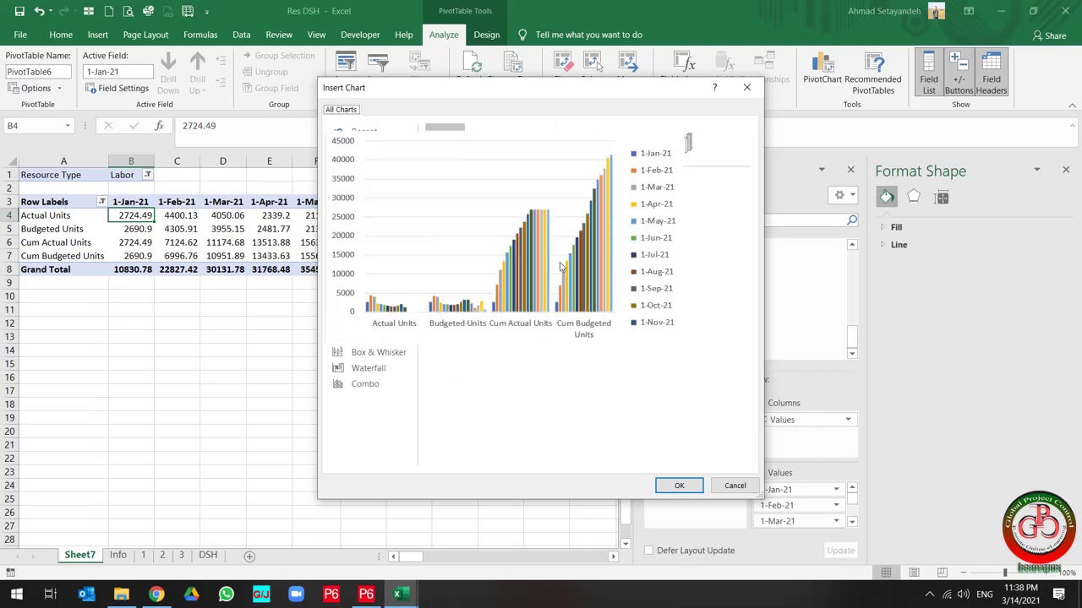
{"action": "left_click", "coordinate": [687, 492]}
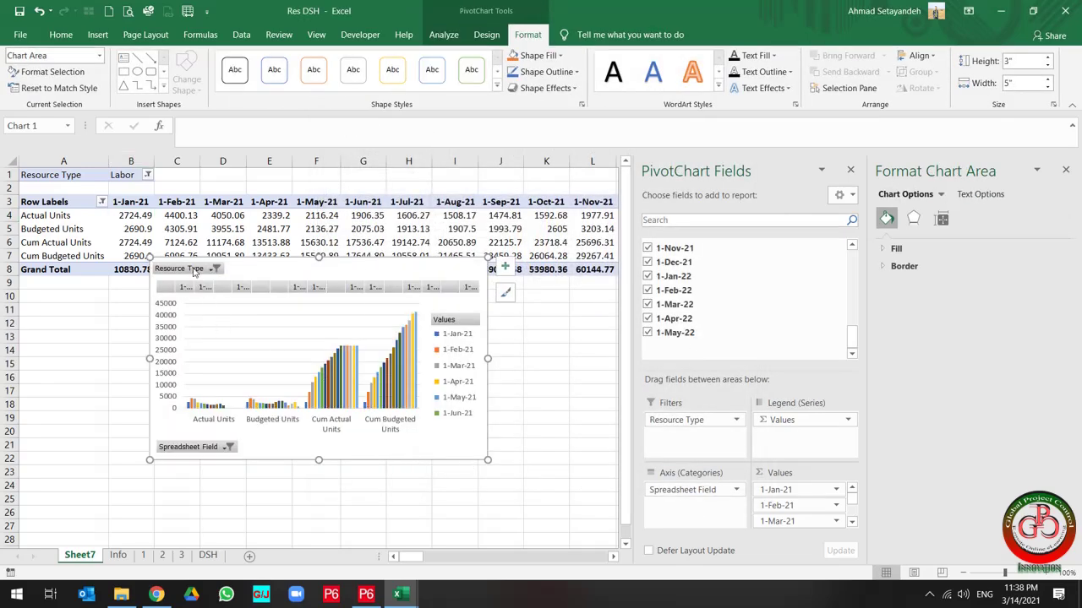
{"action": "right_click", "coordinate": [194, 270]}
{"action": "key", "text": "Escape"}
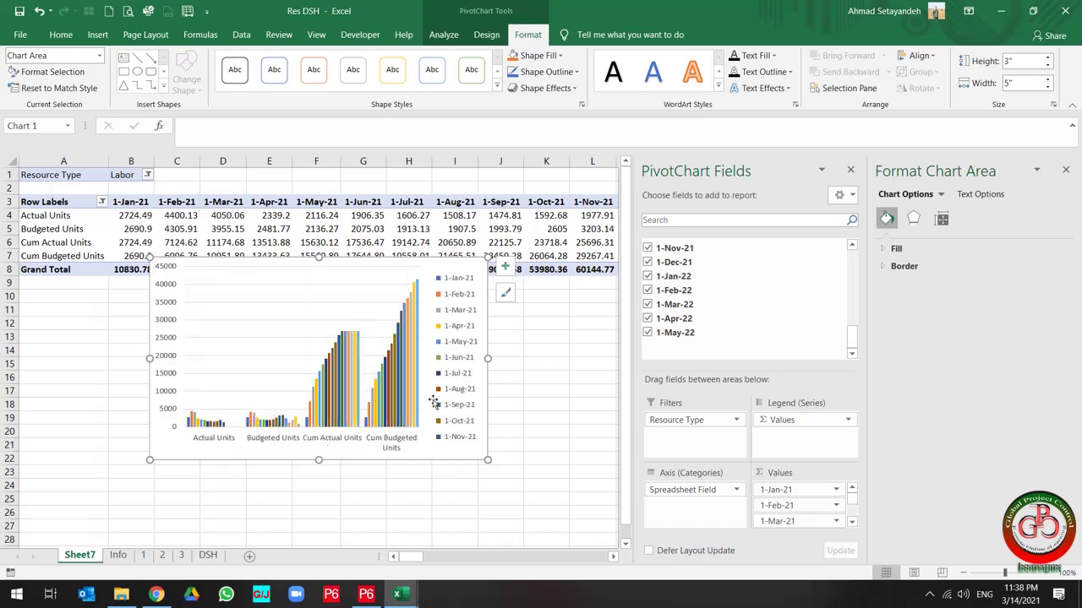
Step: Switch the chart's rows and columns so the four unit types become the series and the months the category axis
{"action": "left_click", "coordinate": [397, 387]}
{"action": "right_click", "coordinate": [376, 333]}
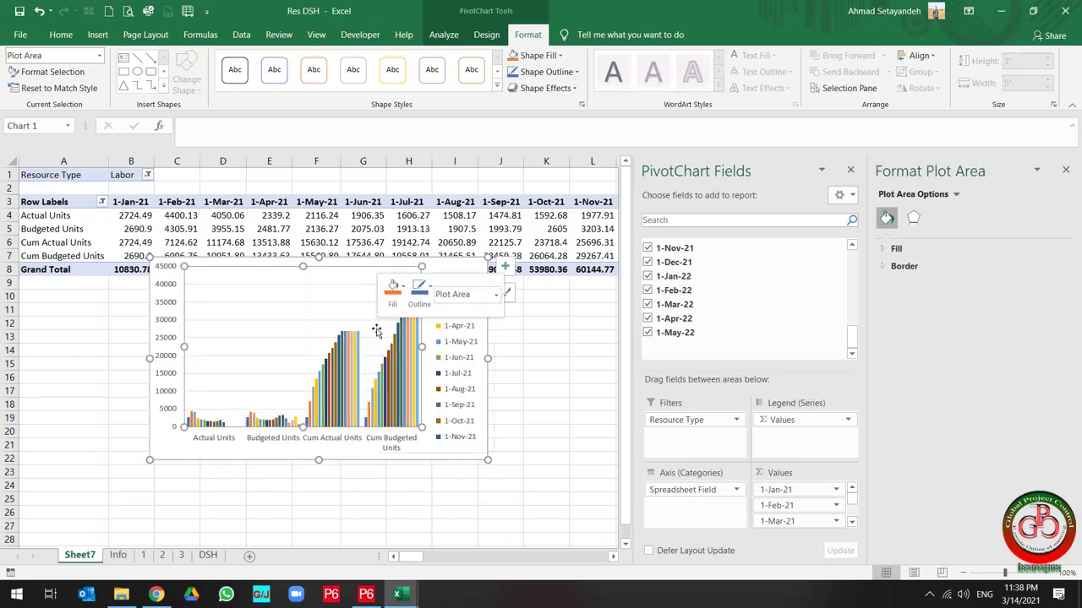
{"action": "left_click", "coordinate": [422, 408]}
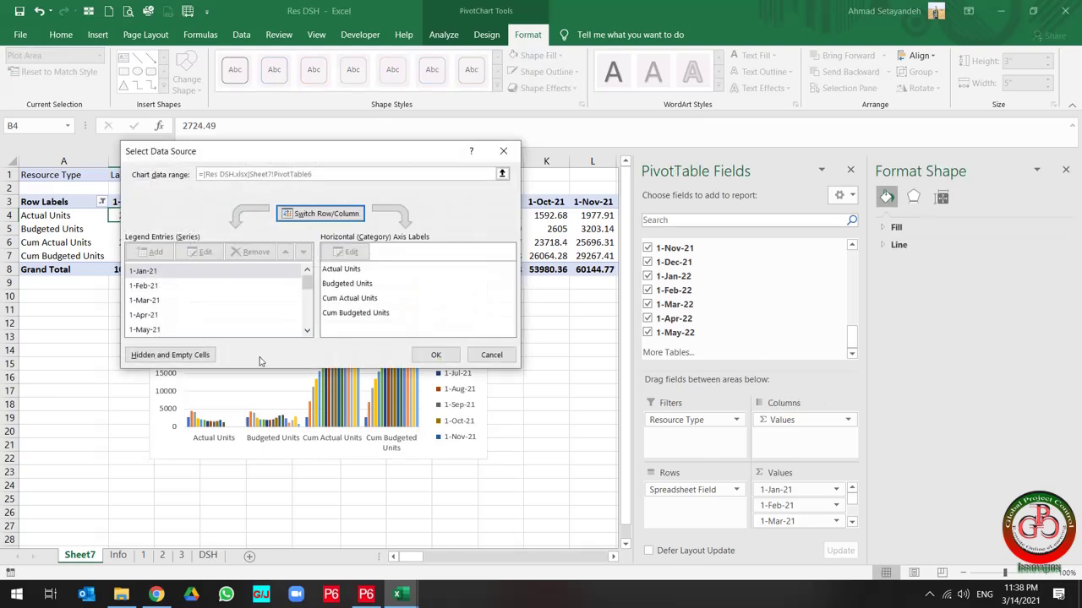
{"action": "left_click", "coordinate": [325, 214]}
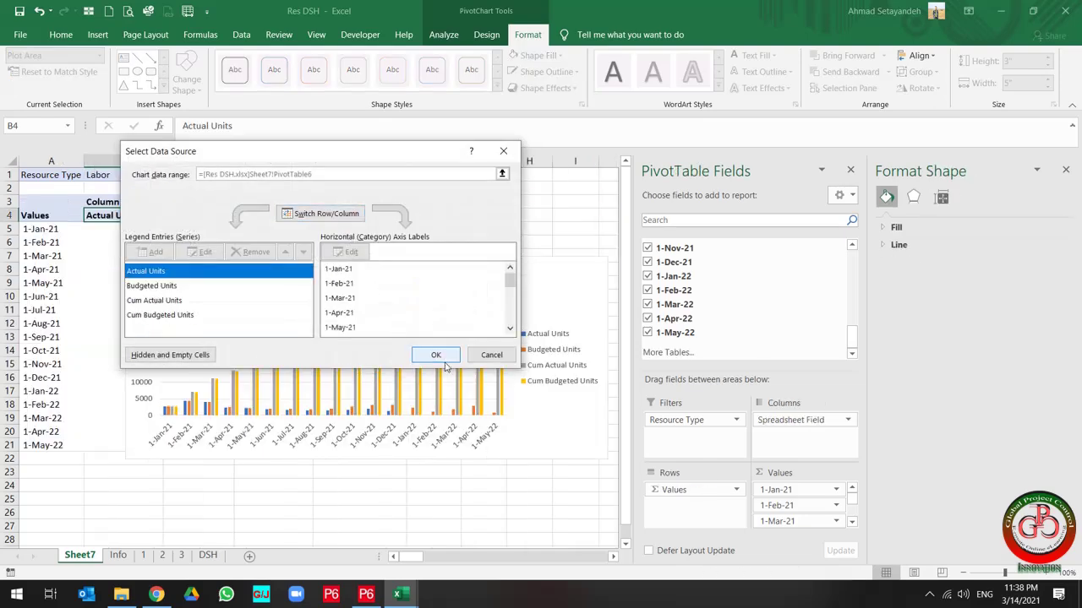
{"action": "left_click", "coordinate": [436, 354]}
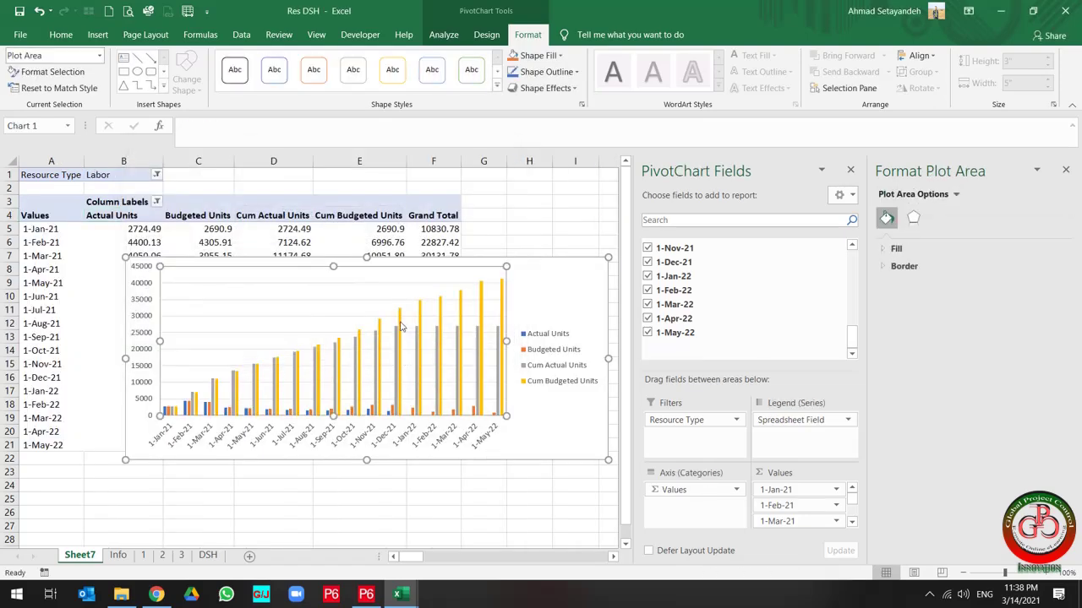
Step: Plot the Cum Budgeted Units and Cum Actual Units series on the secondary axis
{"action": "left_click", "coordinate": [401, 325]}
{"action": "right_click", "coordinate": [400, 323]}
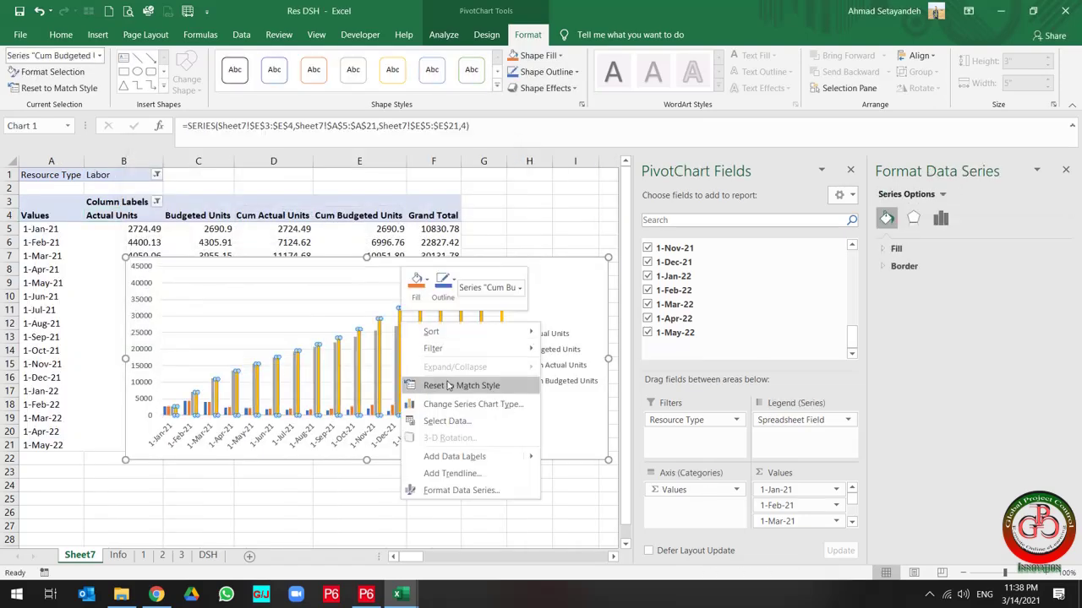
{"action": "left_click", "coordinate": [476, 491]}
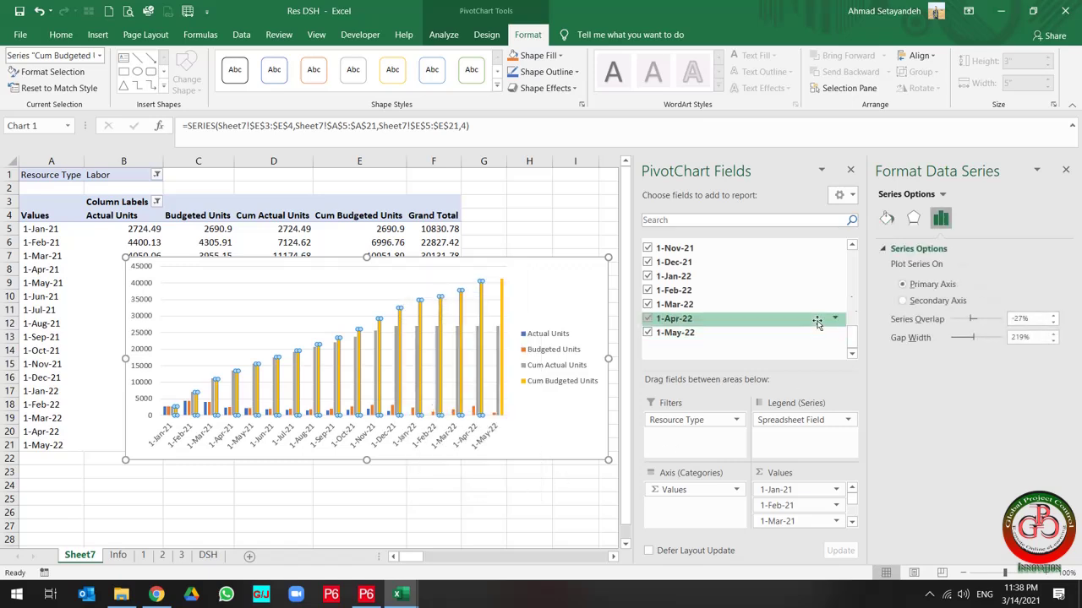
{"action": "left_click", "coordinate": [913, 301]}
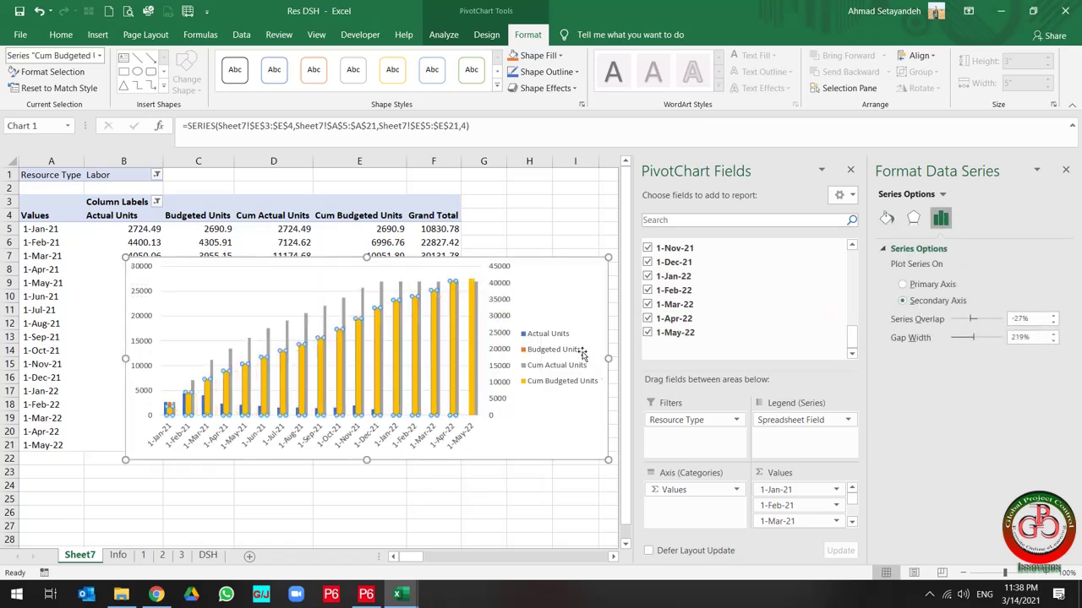
{"action": "left_click", "coordinate": [420, 293]}
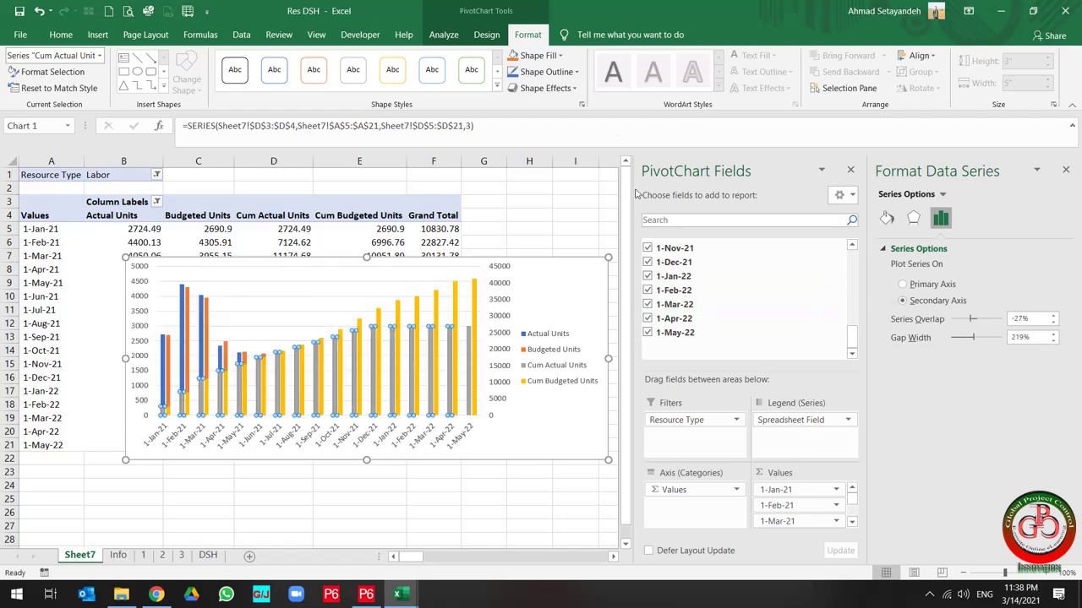
Step: Change the chart type of the Cum Actual Units and Cum Budgeted Units series to Line in the combo chart
{"action": "left_click", "coordinate": [486, 35]}
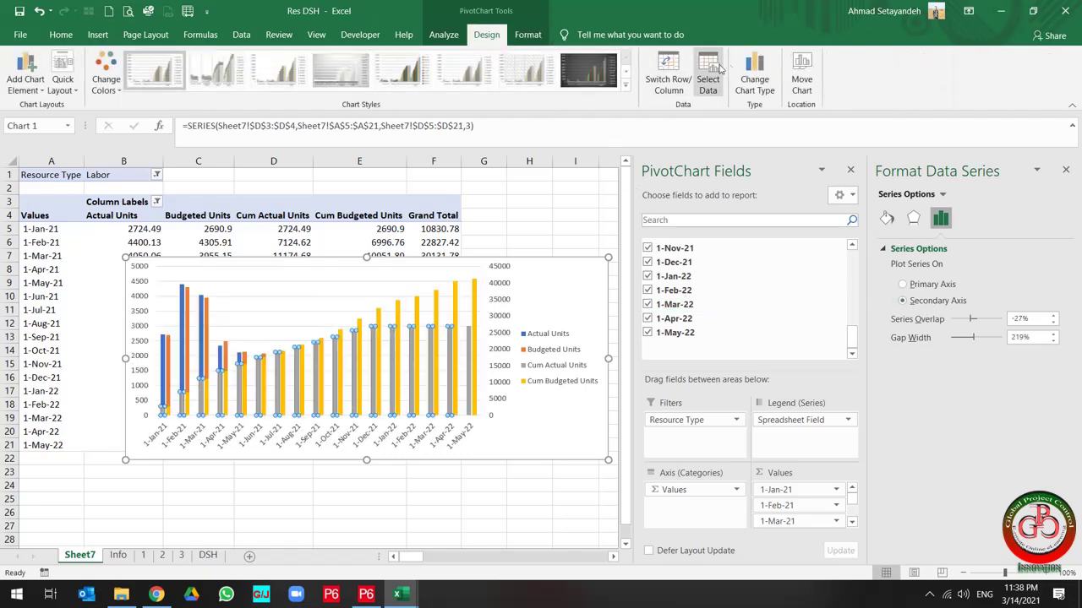
{"action": "left_click", "coordinate": [755, 72]}
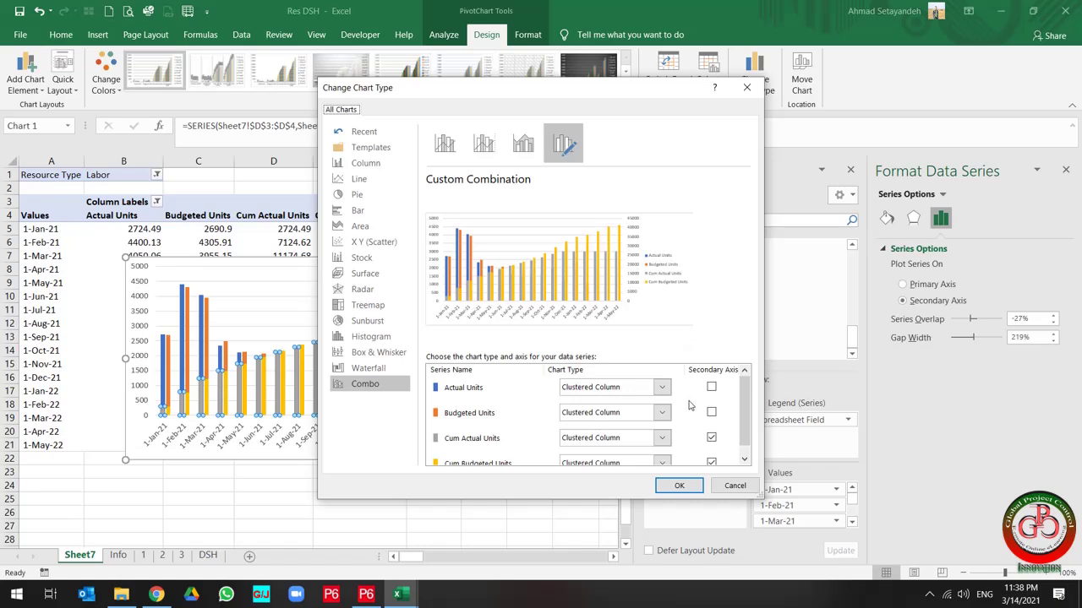
{"action": "left_click", "coordinate": [623, 437]}
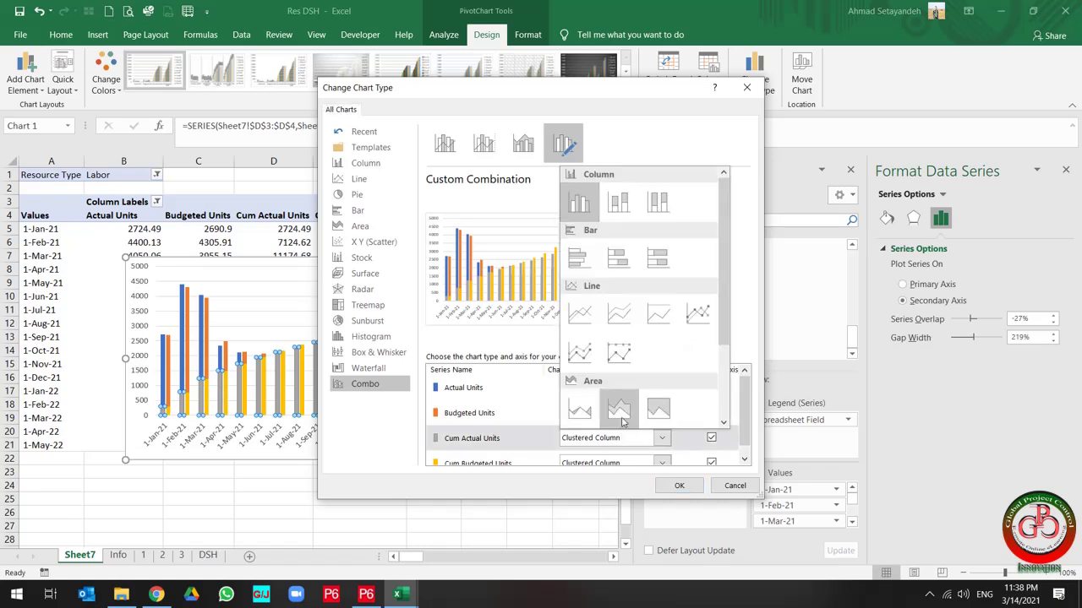
{"action": "left_click", "coordinate": [591, 312]}
{"action": "scroll", "coordinate": [656, 418], "scroll_direction": "down", "scroll_amount": 1}
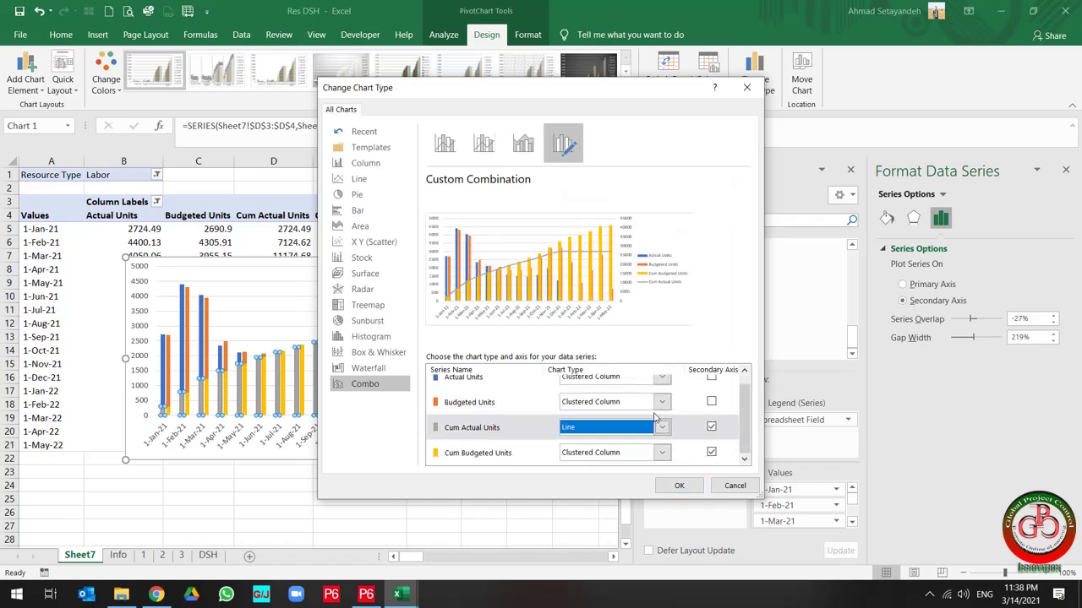
{"action": "left_click", "coordinate": [636, 453]}
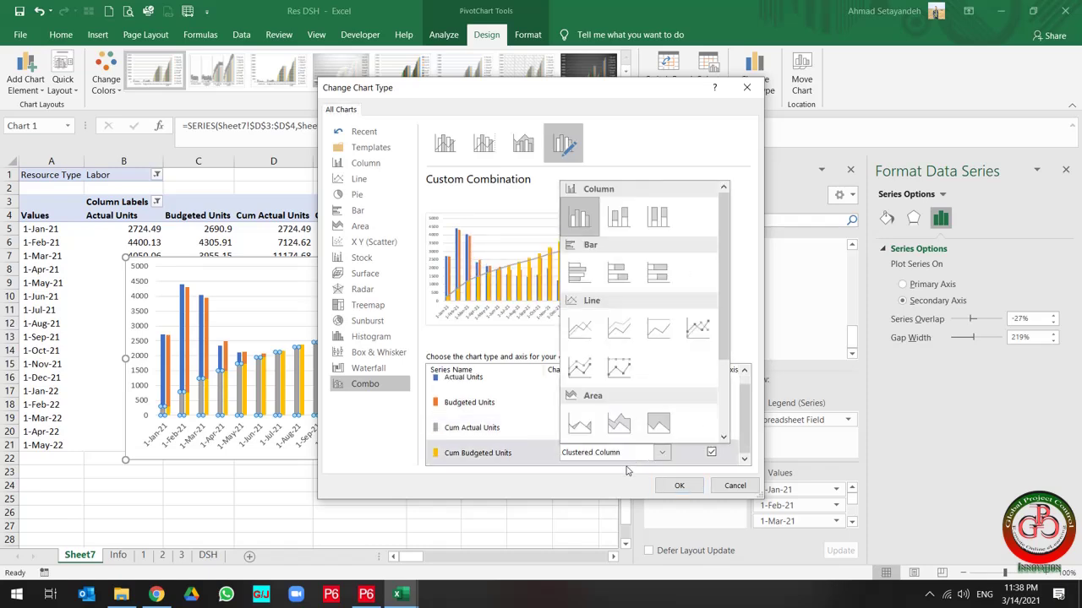
{"action": "left_click", "coordinate": [582, 328]}
{"action": "left_click", "coordinate": [676, 485]}
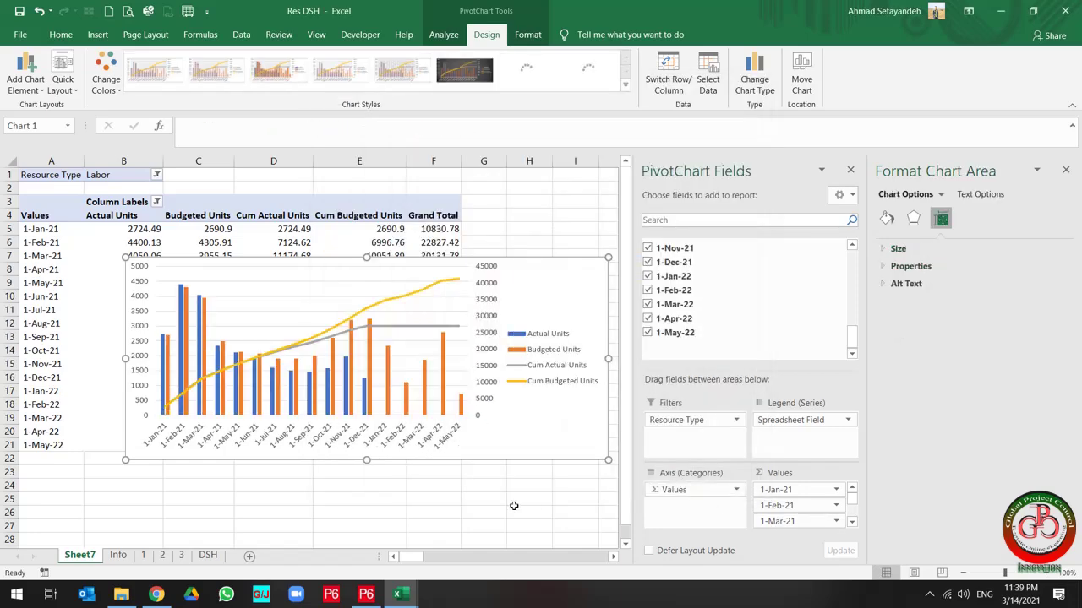
Step: Move the chart across the sheet so that it starts over column A, just below row 7
{"action": "left_click", "coordinate": [476, 503]}
{"action": "left_click", "coordinate": [540, 342]}
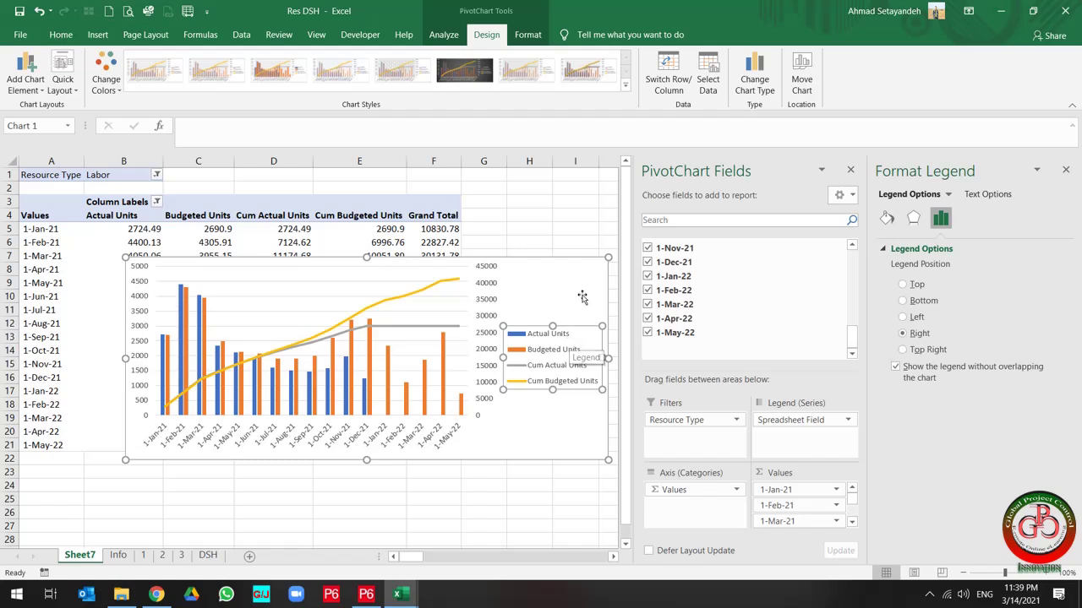
{"action": "left_click_drag", "start_coordinate": [582, 265], "coordinate": [483, 267]}
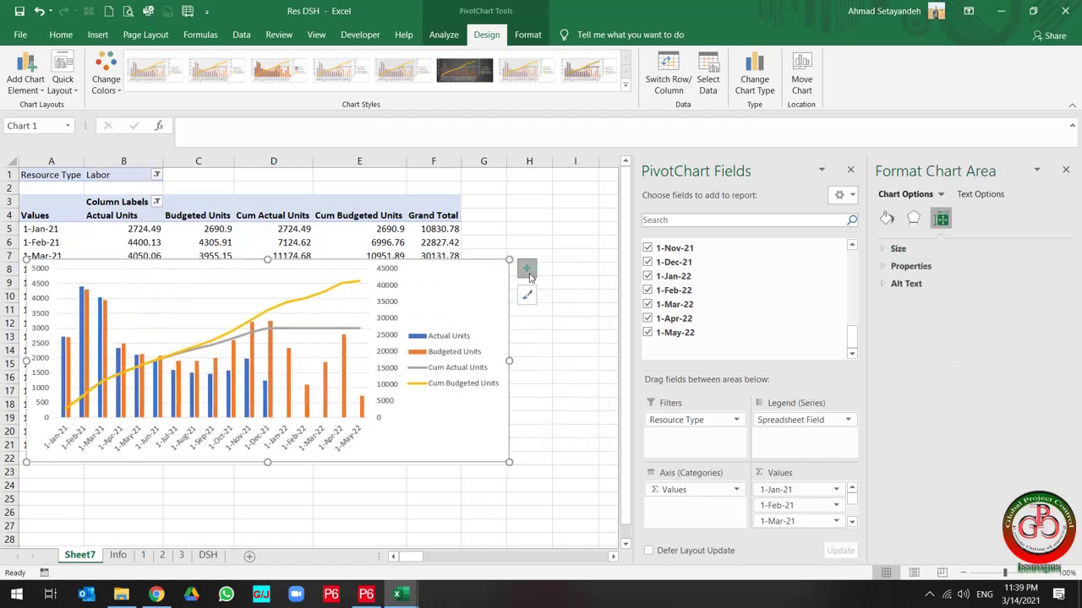
Step: Place the chart's legend at the bottom and add a chart title
{"action": "left_click", "coordinate": [526, 268]}
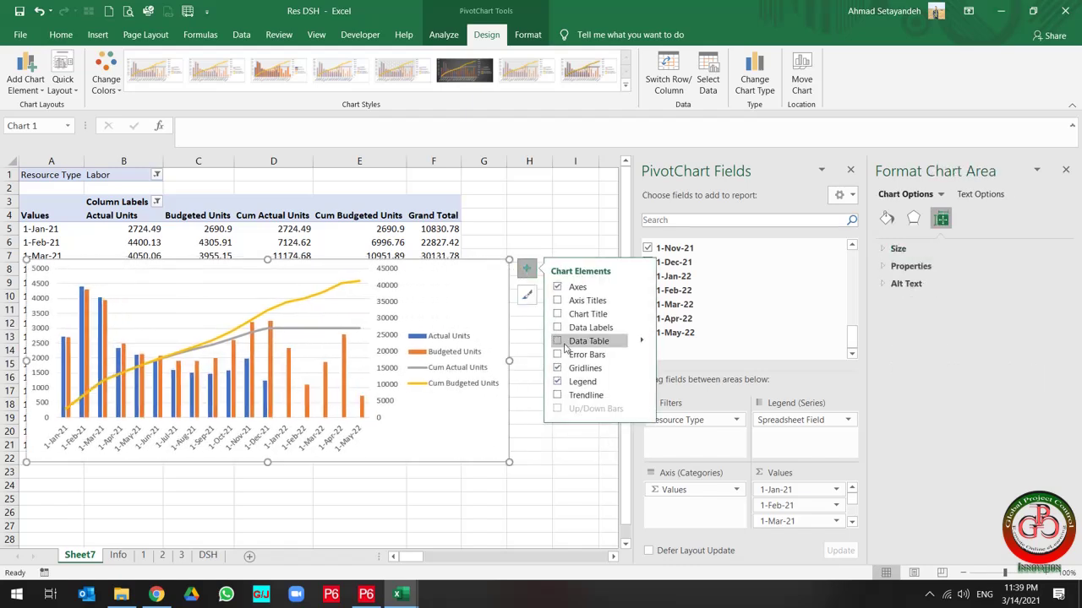
{"action": "left_click", "coordinate": [642, 382]}
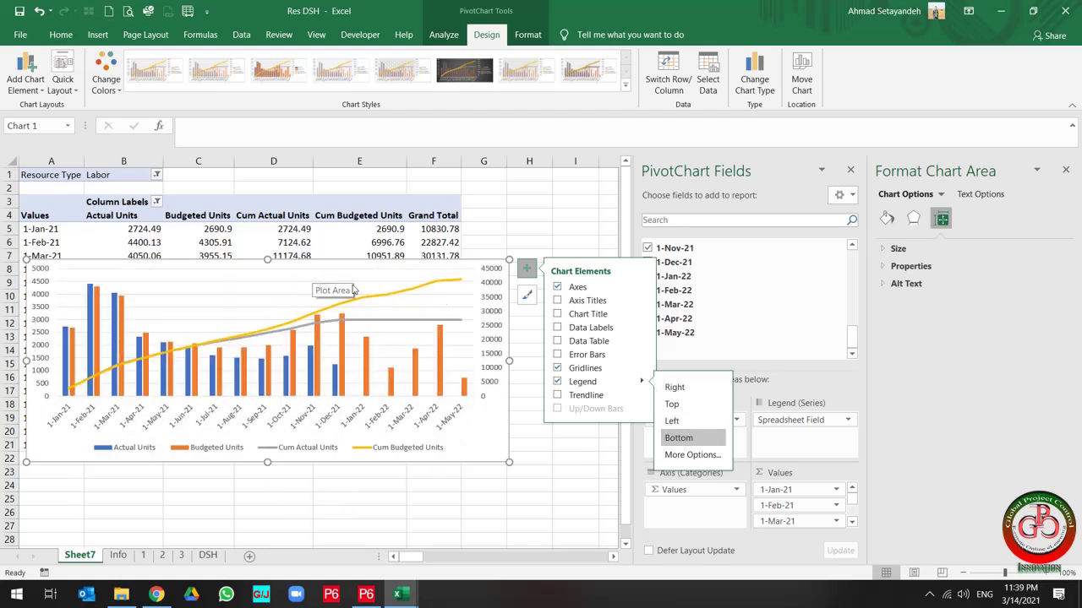
{"action": "left_click", "coordinate": [557, 317]}
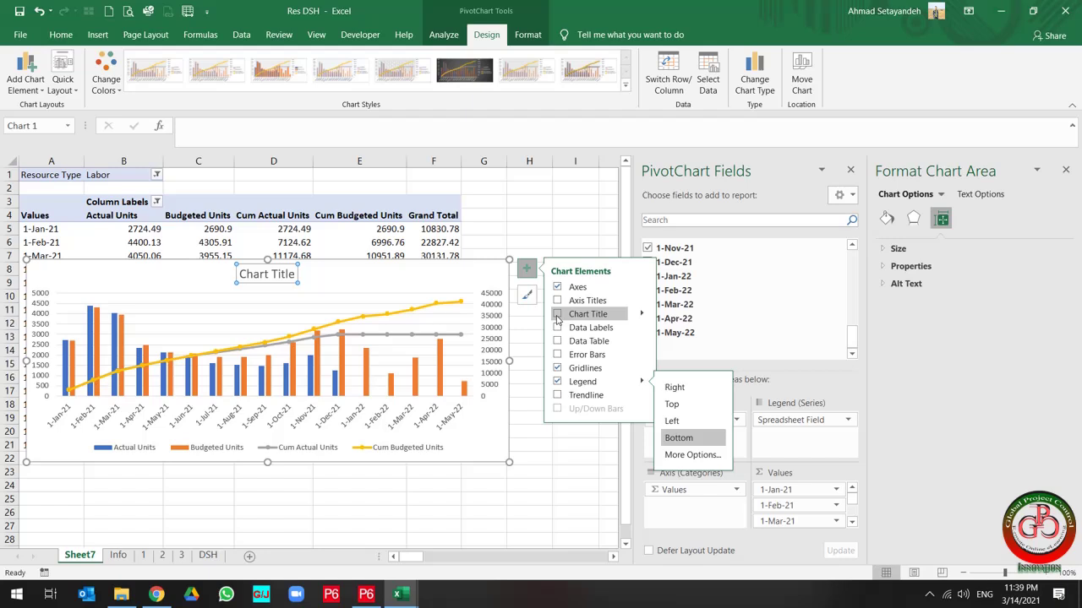
Step: Replace the placeholder chart title with "Monthly Labor Resource Usage"
{"action": "left_click", "coordinate": [558, 316]}
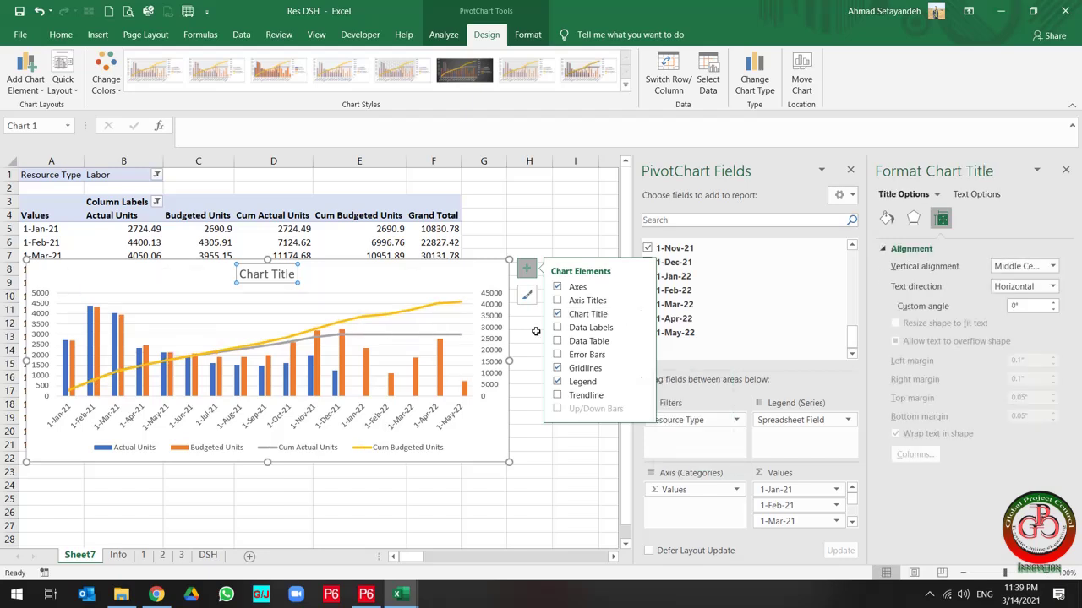
{"action": "left_click", "coordinate": [264, 275]}
{"action": "triple_click", "coordinate": [266, 275]}
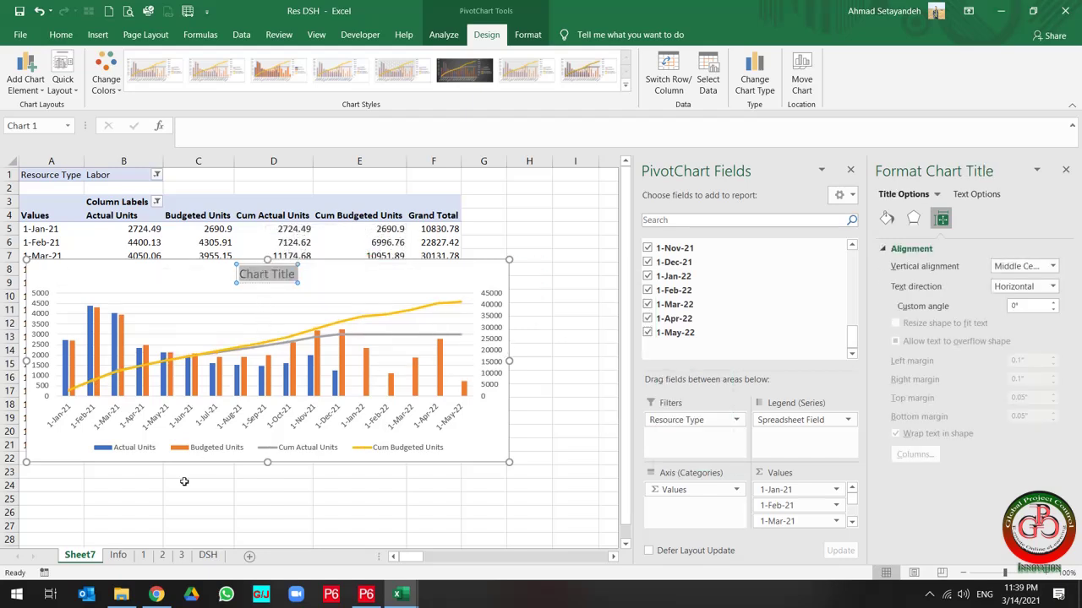
{"action": "type", "text": "Month"}
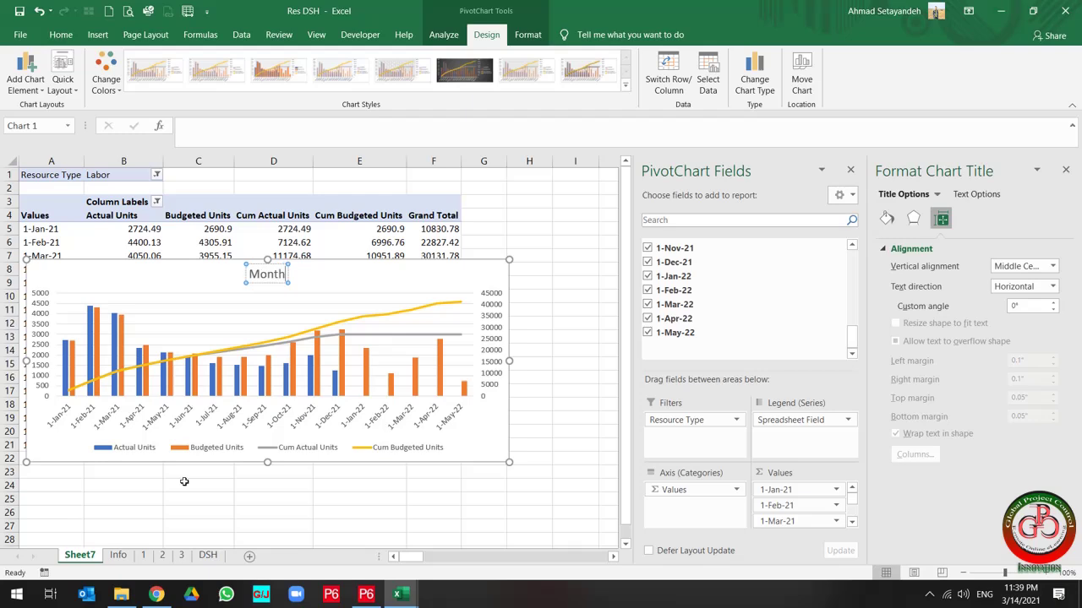
{"action": "type", "text": "ly Labor Resour"}
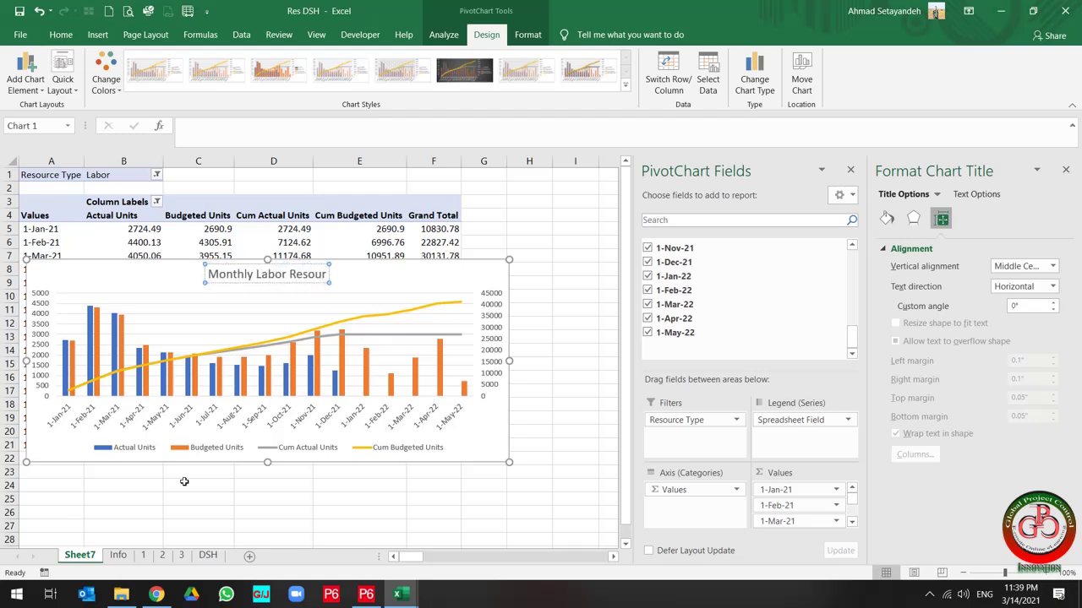
{"action": "type", "text": "ce Usage"}
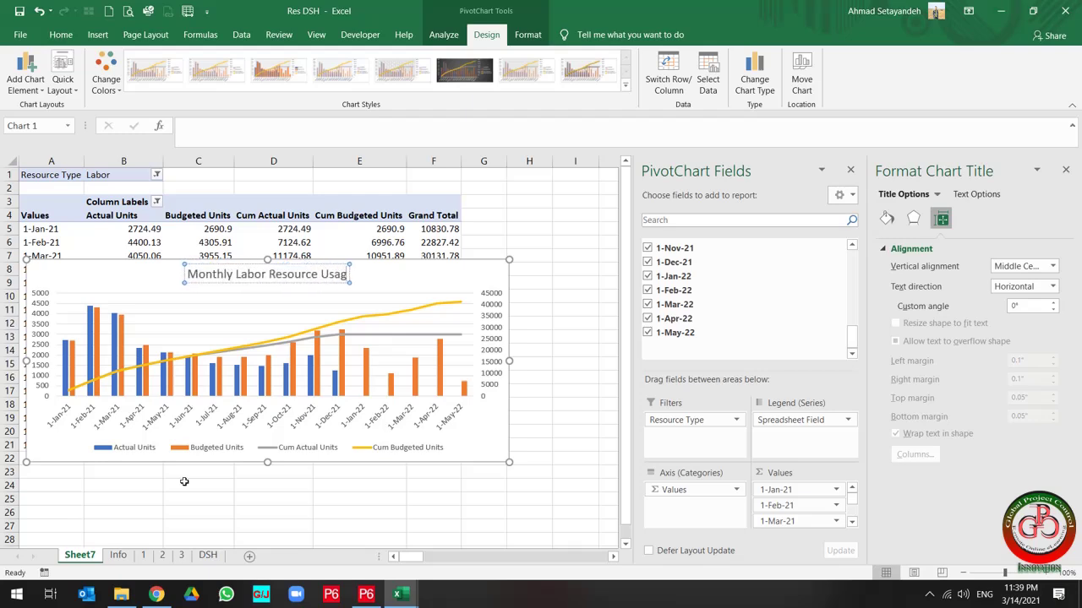
{"action": "left_click", "coordinate": [259, 500]}
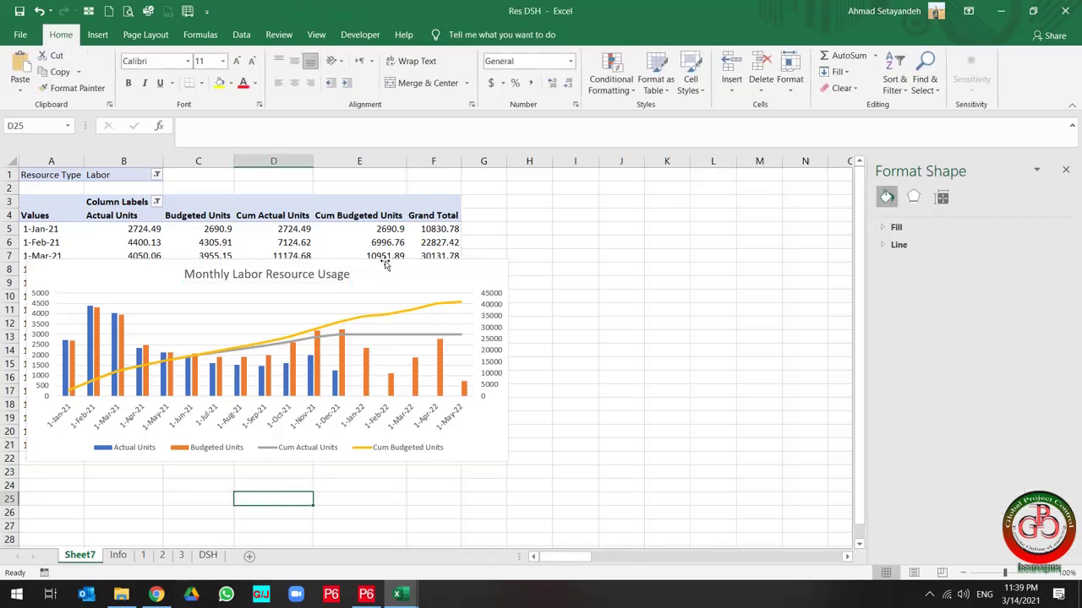
Step: Cut the Monthly Labor Resource Usage chart and paste it into the DSH sheet below the Resource Cost chart
{"action": "right_click", "coordinate": [385, 267]}
{"action": "left_click", "coordinate": [414, 249]}
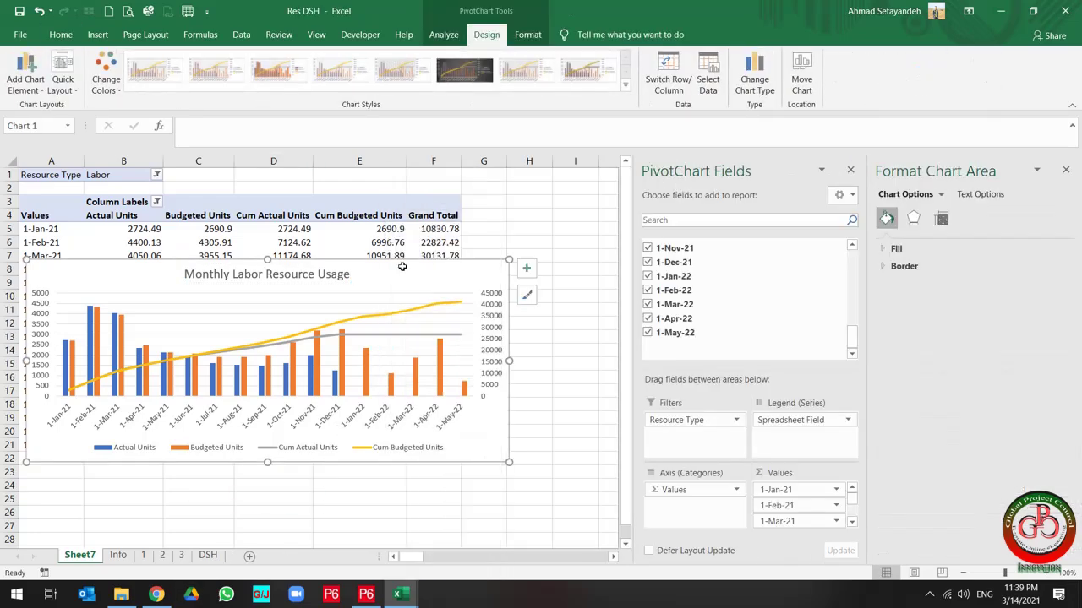
{"action": "left_click", "coordinate": [208, 556]}
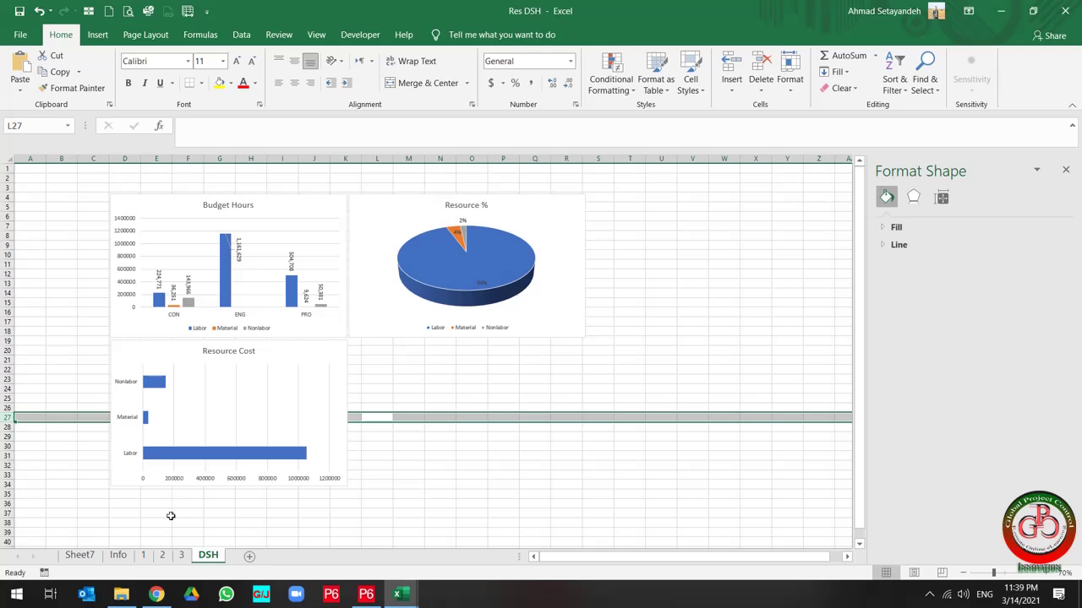
{"action": "left_click", "coordinate": [131, 506]}
{"action": "key", "text": "ctrl+v"}
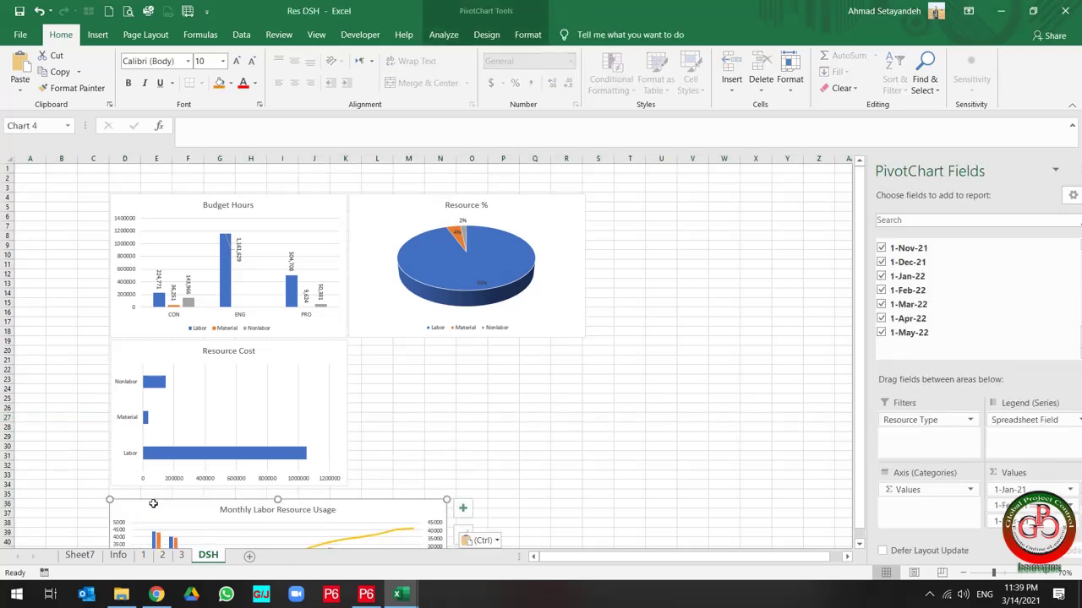
Step: Rearrange the dashboard with Resource Cost beside the Resource % pie and Monthly Labor Resource Usage directly below the Budget Hours chart
{"action": "left_click_drag", "start_coordinate": [316, 356], "coordinate": [552, 371]}
{"action": "scroll", "coordinate": [512, 390], "scroll_direction": "down", "scroll_amount": 1}
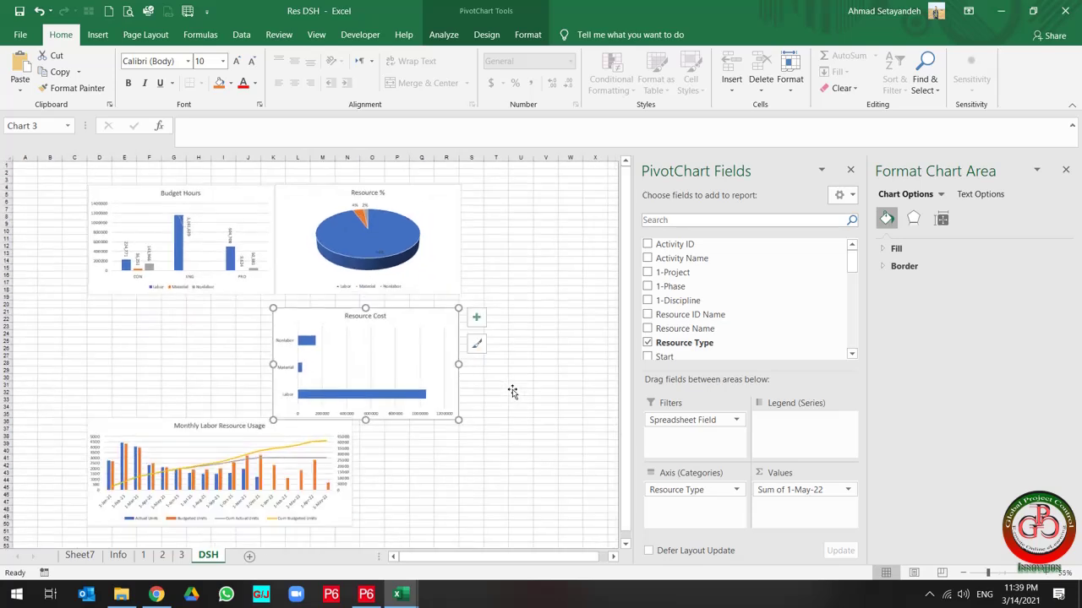
{"action": "left_click_drag", "start_coordinate": [433, 321], "coordinate": [522, 194]}
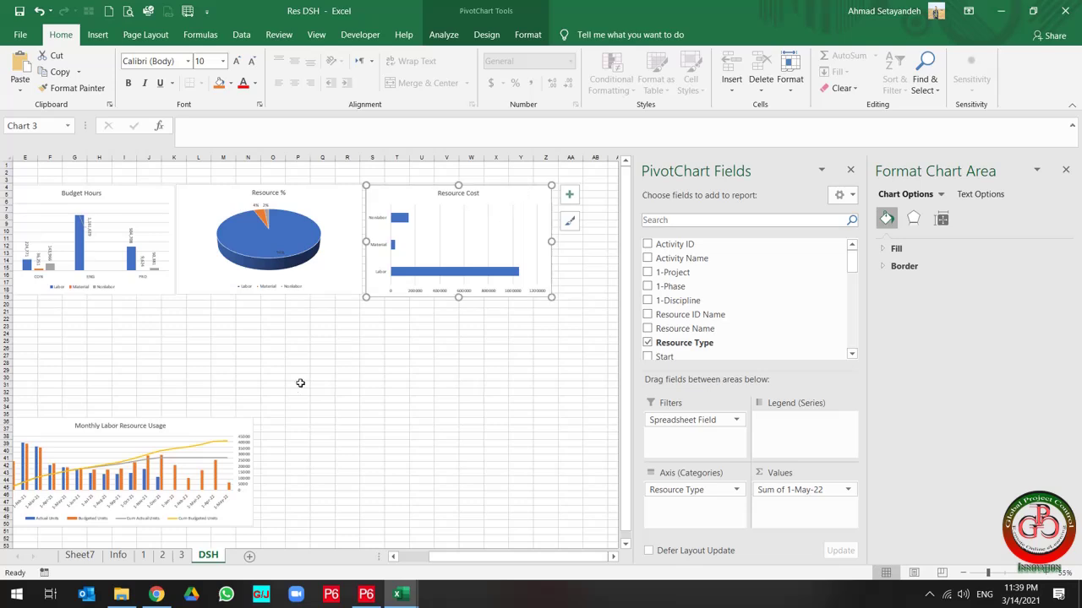
{"action": "left_click_drag", "start_coordinate": [197, 432], "coordinate": [212, 309]}
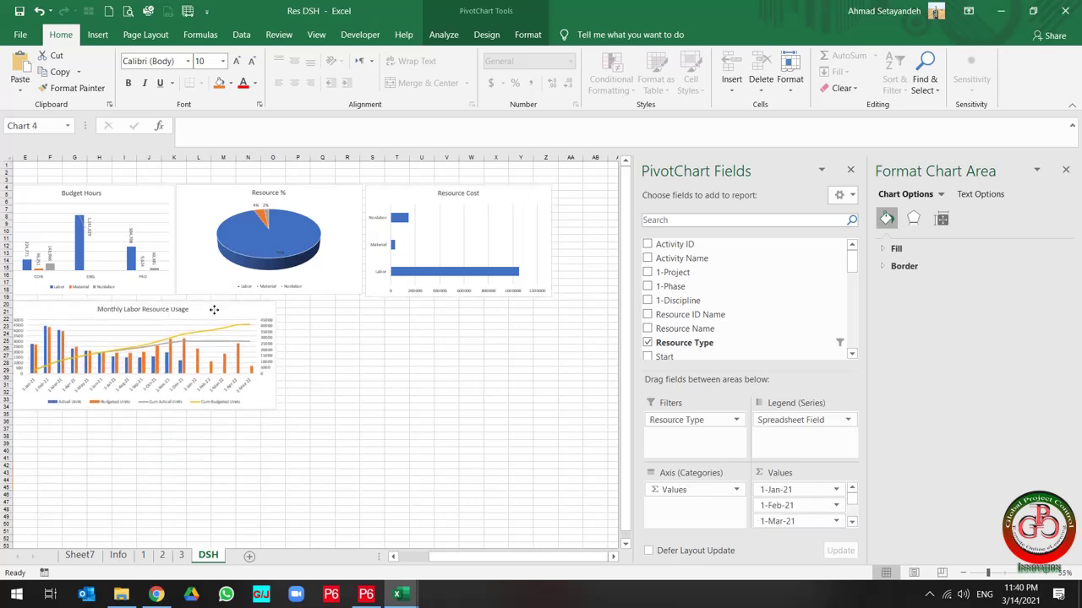
Step: Rename Sheet7 as 4 and move it between sheets 3 and DSH
{"action": "left_click", "coordinate": [81, 555]}
{"action": "double_click", "coordinate": [80, 555]}
{"action": "type", "text": "4"}
{"action": "left_click", "coordinate": [150, 536]}
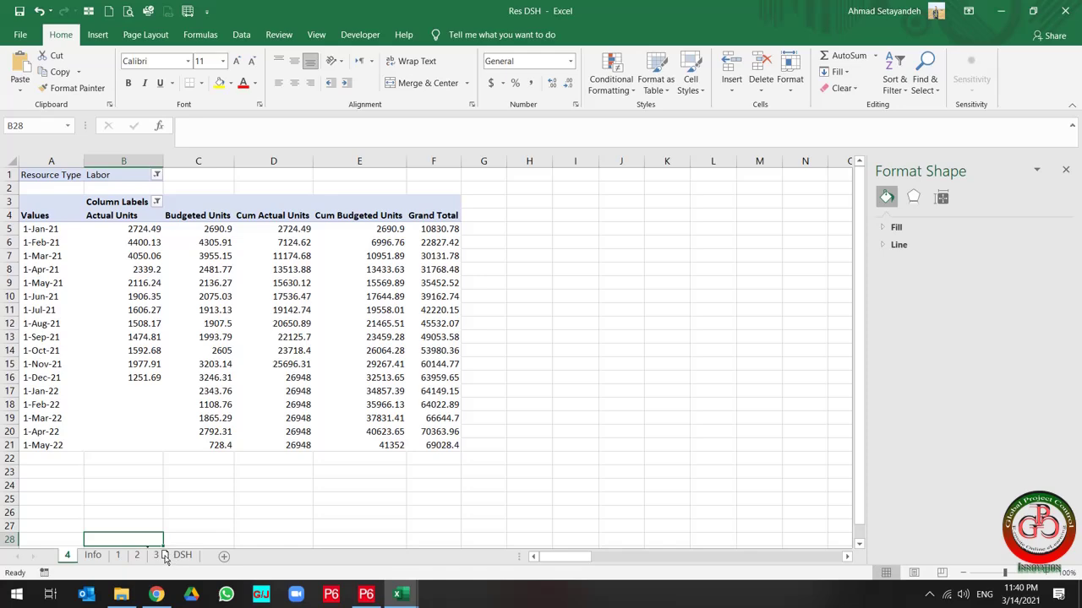
{"action": "left_click_drag", "start_coordinate": [169, 559], "coordinate": [170, 560]}
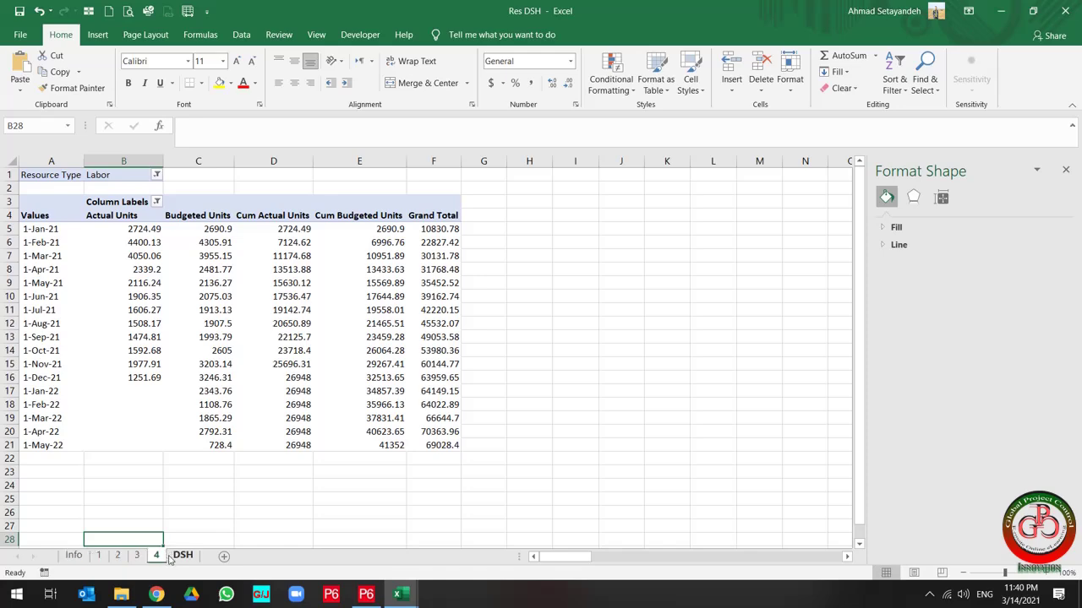
Step: Create a PivotTable on a new worksheet from the Info sheet's data range $A$1:$AJ$2545
{"action": "left_click", "coordinate": [73, 556]}
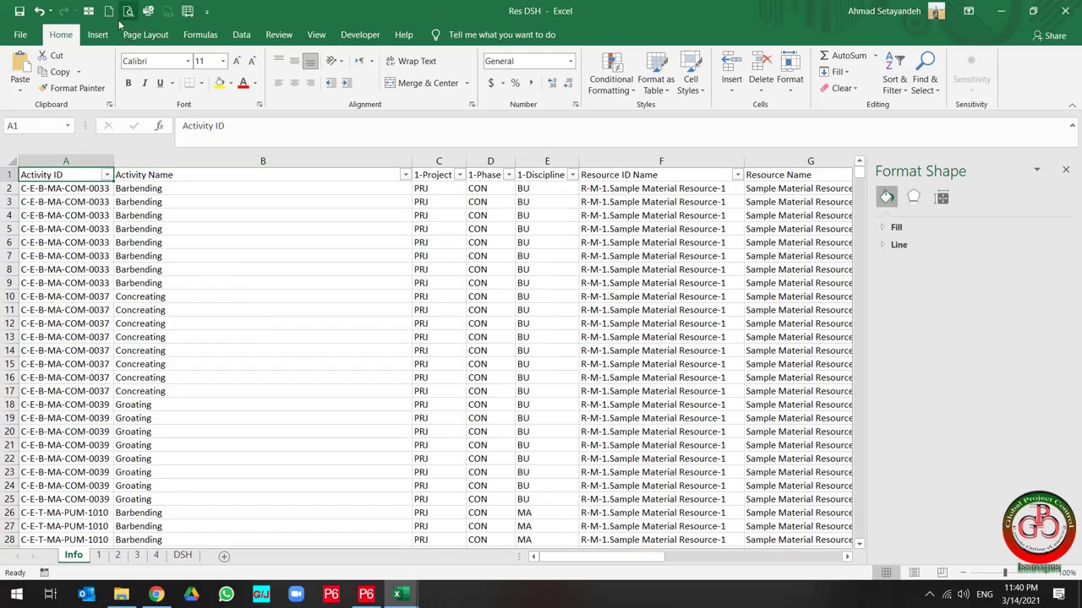
{"action": "left_click", "coordinate": [97, 34]}
{"action": "left_click", "coordinate": [23, 75]}
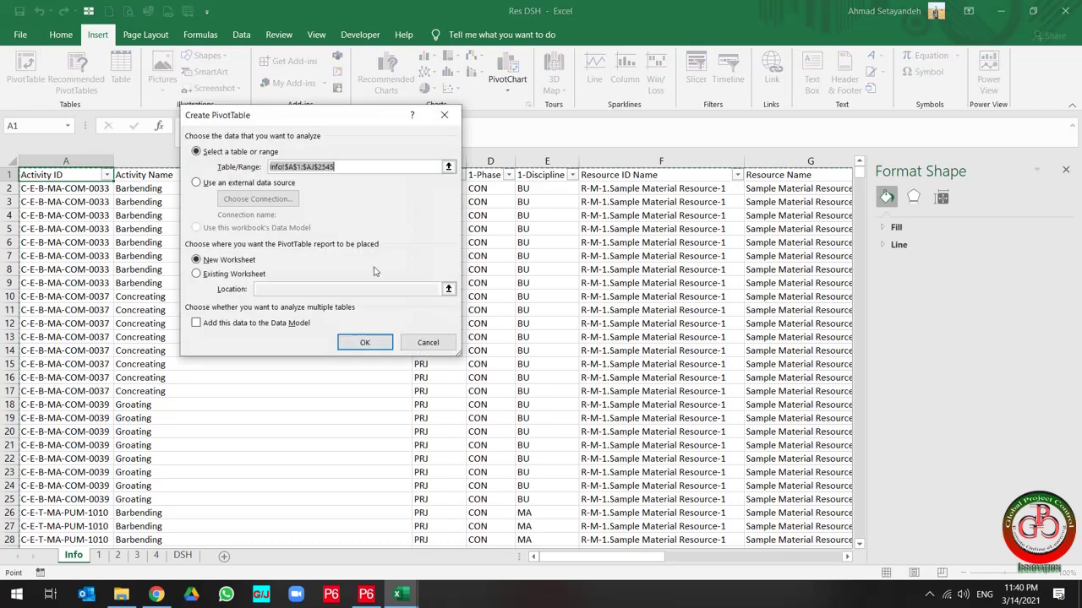
{"action": "left_click", "coordinate": [364, 342]}
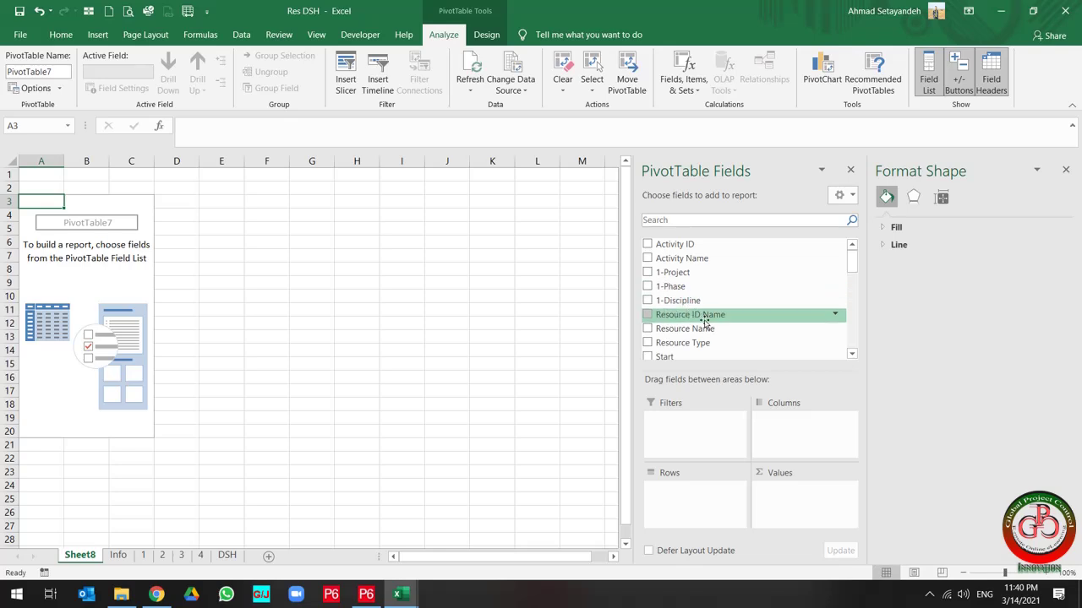
Step: Set Resource Type as the PivotTable's report filter and Spreadsheet Field as its rows
{"action": "scroll", "coordinate": [741, 330], "scroll_direction": "down", "scroll_amount": 1}
{"action": "left_click_drag", "start_coordinate": [700, 309], "coordinate": [689, 420]}
{"action": "scroll", "coordinate": [704, 324], "scroll_direction": "down", "scroll_amount": 1}
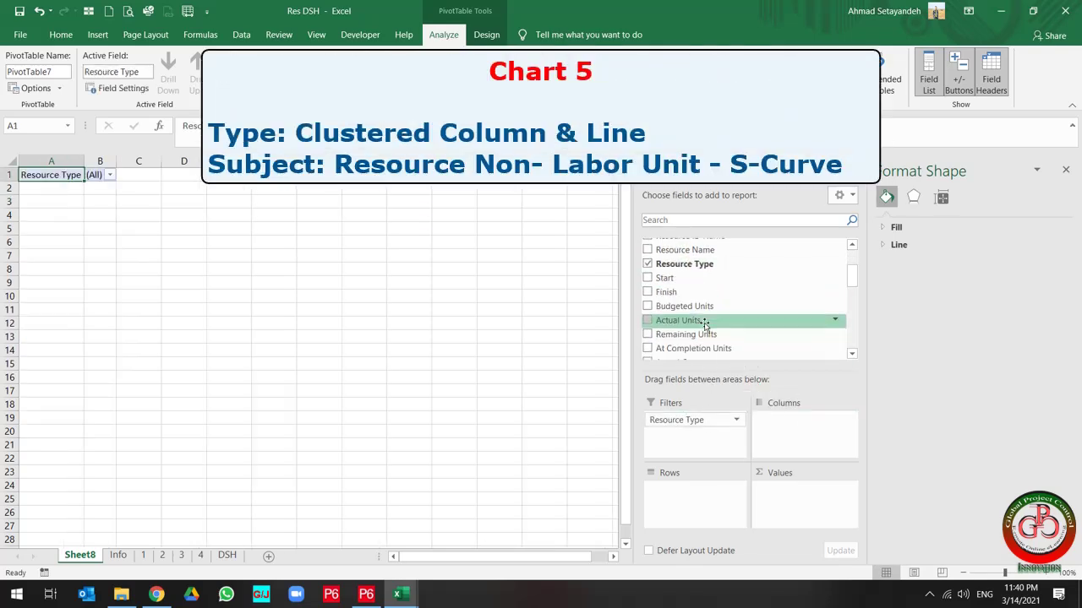
{"action": "scroll", "coordinate": [700, 327], "scroll_direction": "down", "scroll_amount": 3}
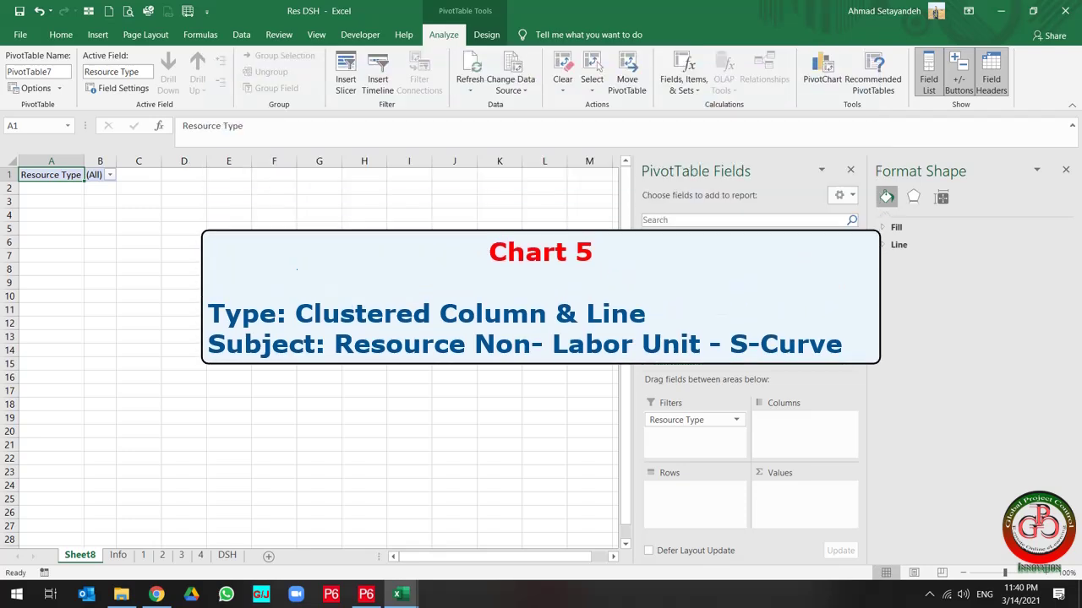
{"action": "left_click_drag", "start_coordinate": [692, 317], "coordinate": [706, 494]}
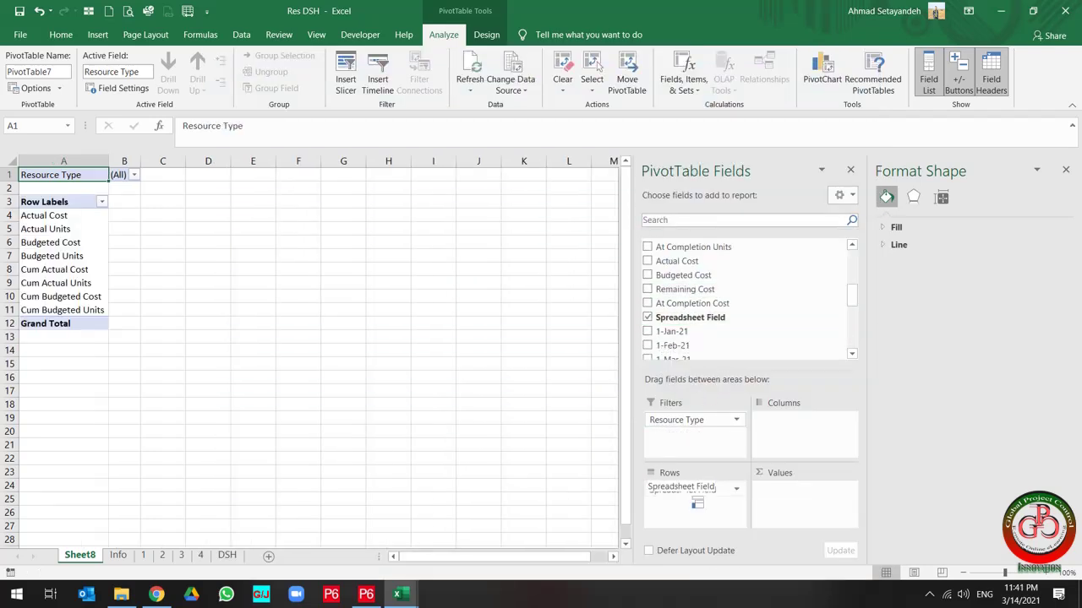
Step: Add all the monthly fields from 1-Jan-21 through 1-May-22 to the PivotTable as summed values
{"action": "left_click", "coordinate": [648, 331]}
{"action": "left_click", "coordinate": [648, 345]}
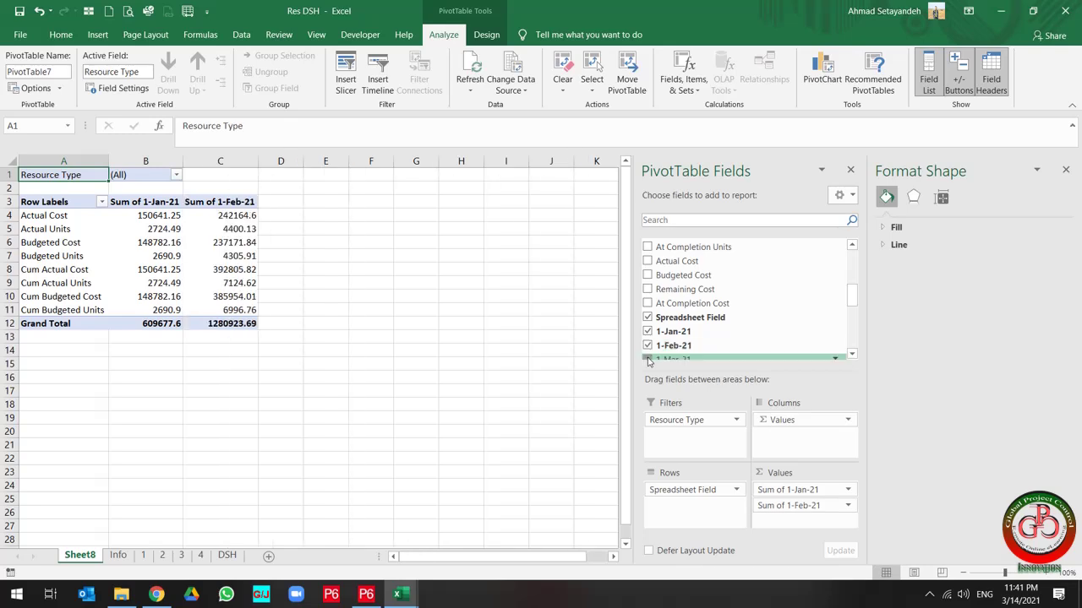
{"action": "left_click", "coordinate": [649, 359]}
{"action": "left_click", "coordinate": [649, 341]}
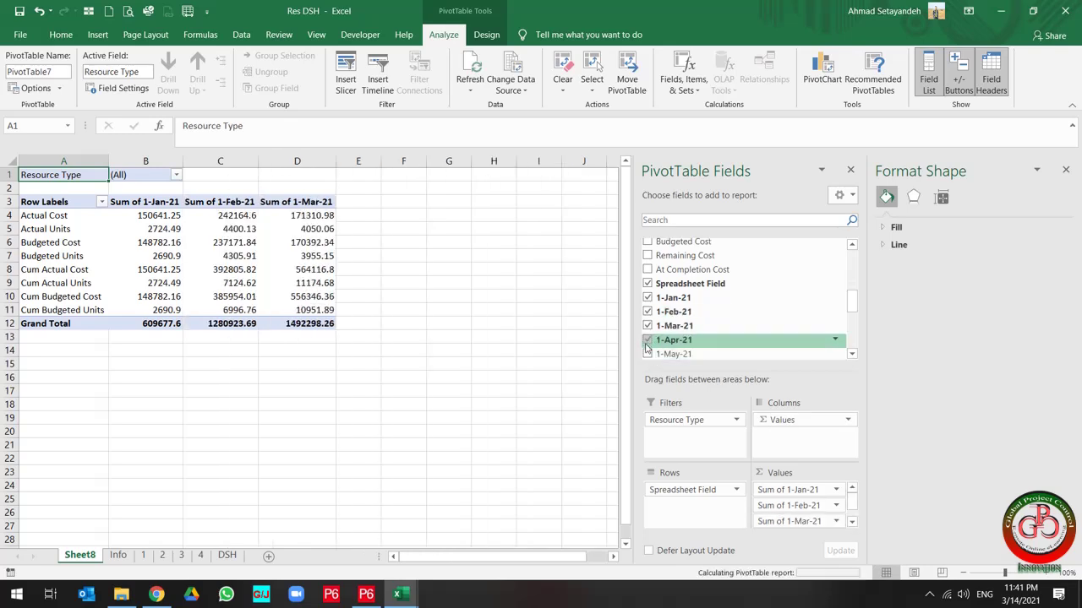
{"action": "left_click", "coordinate": [648, 355]}
{"action": "left_click", "coordinate": [647, 301]}
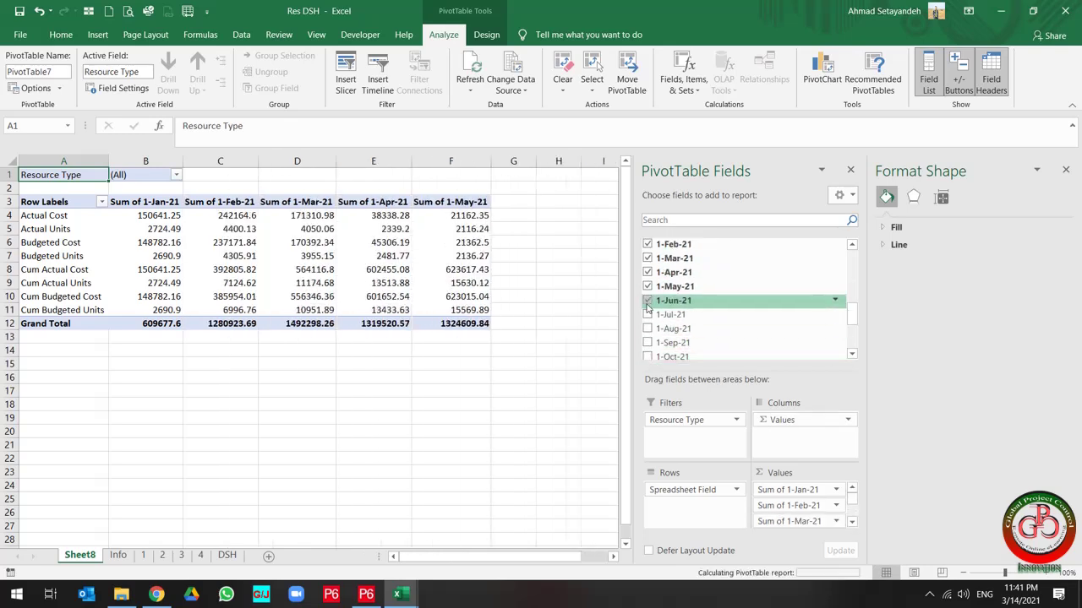
{"action": "left_click", "coordinate": [647, 315]}
{"action": "left_click", "coordinate": [647, 329]}
{"action": "left_click", "coordinate": [647, 343]}
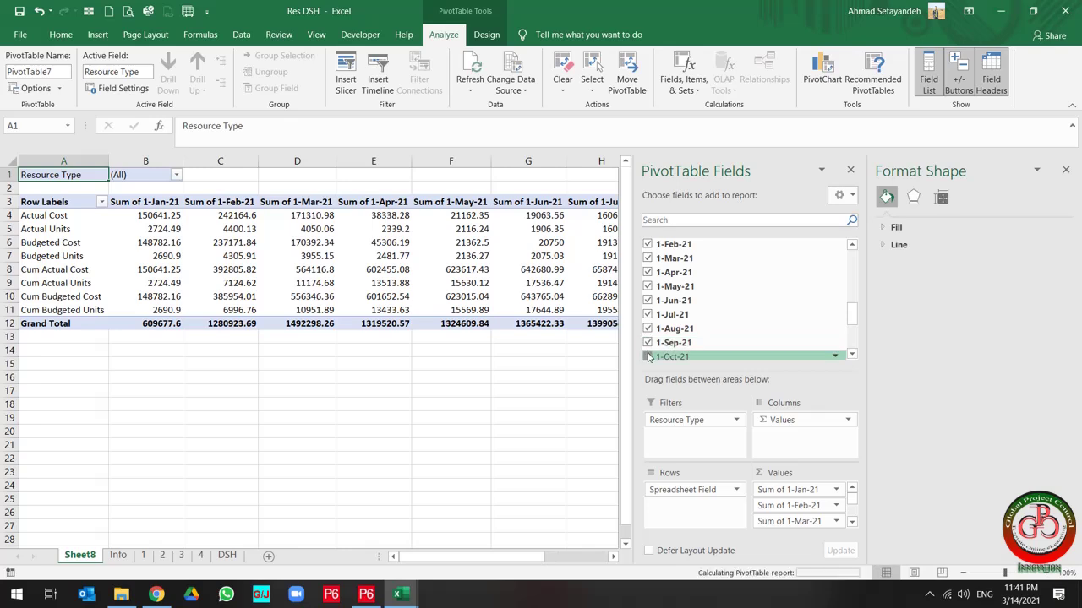
{"action": "left_click", "coordinate": [647, 333]}
{"action": "left_click", "coordinate": [648, 305]}
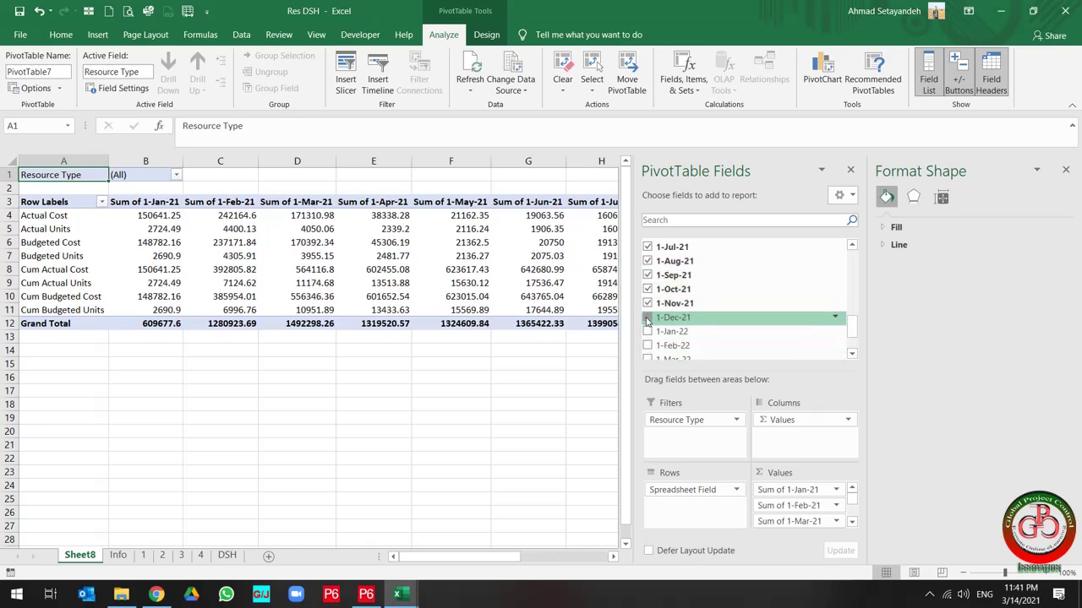
{"action": "left_click", "coordinate": [647, 319]}
{"action": "left_click", "coordinate": [648, 333]}
{"action": "left_click", "coordinate": [649, 346]}
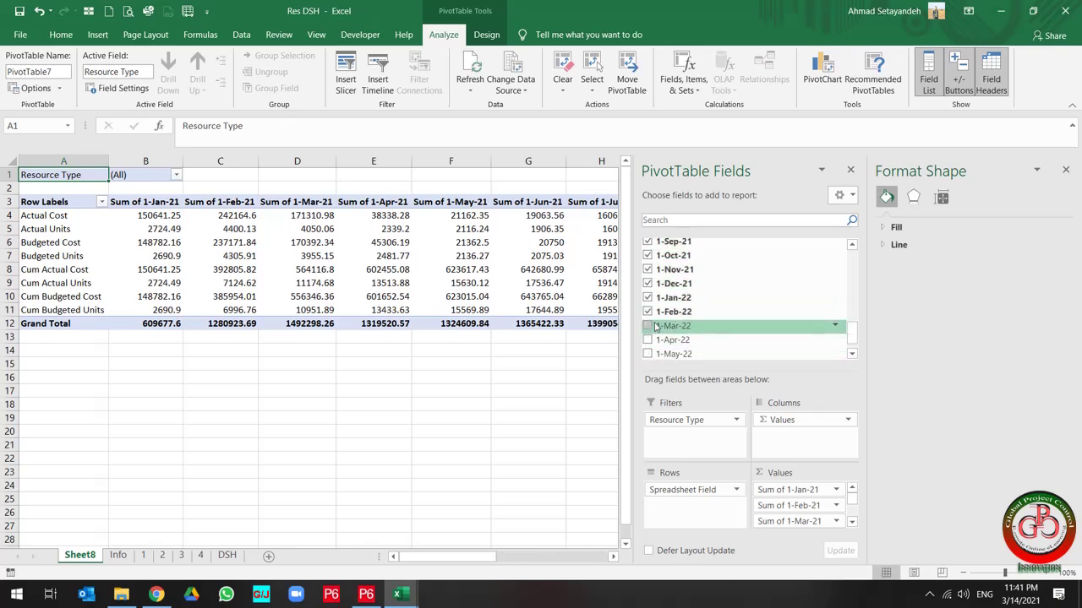
{"action": "left_click", "coordinate": [652, 326]}
{"action": "left_click", "coordinate": [668, 340]}
{"action": "left_click", "coordinate": [680, 353]}
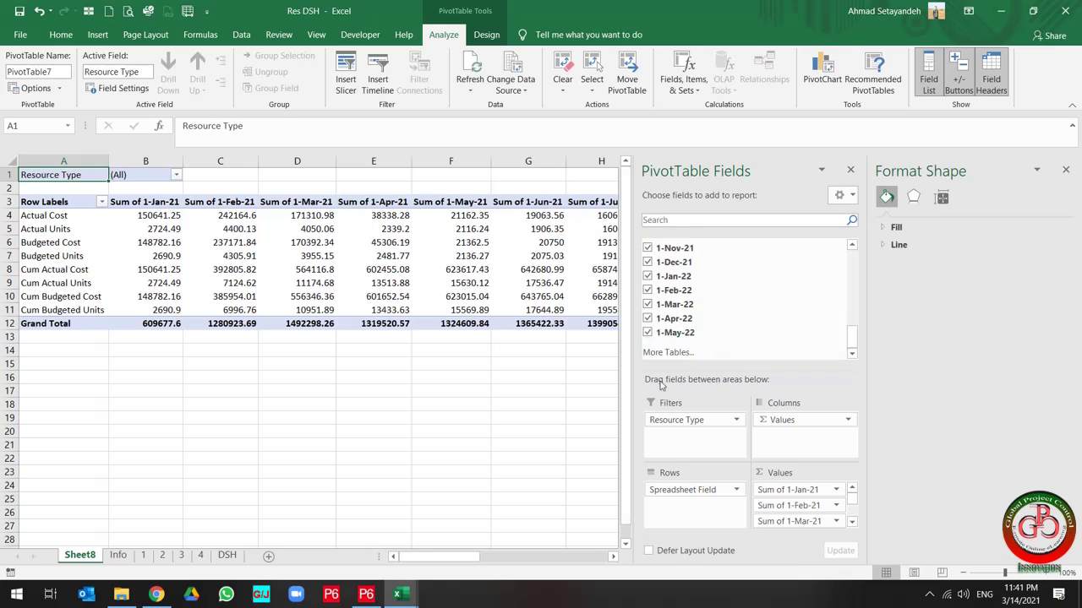
{"action": "left_click", "coordinate": [738, 421]}
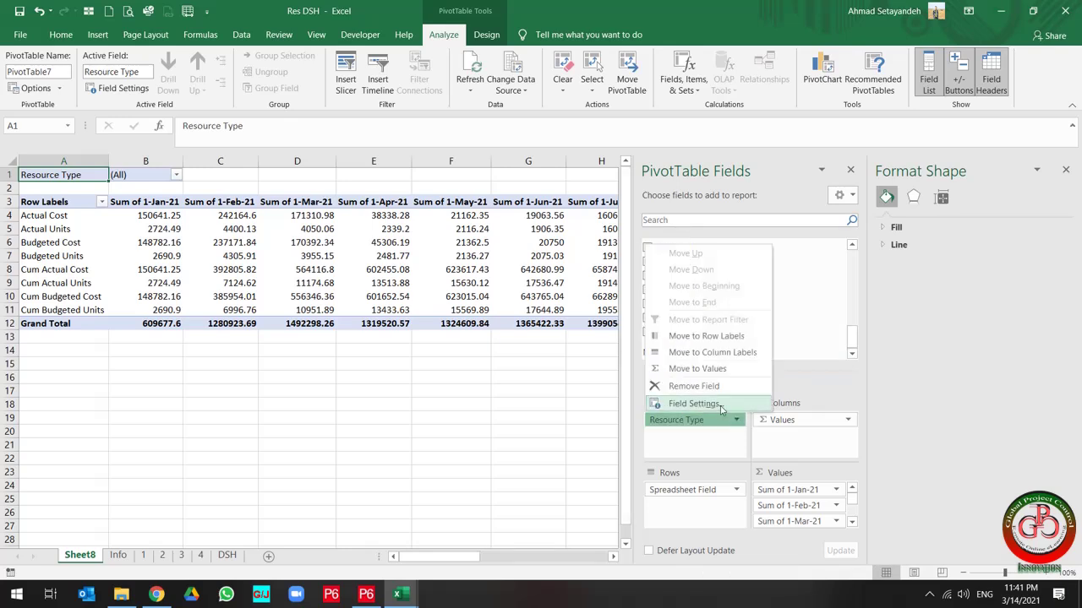
{"action": "left_click", "coordinate": [558, 448]}
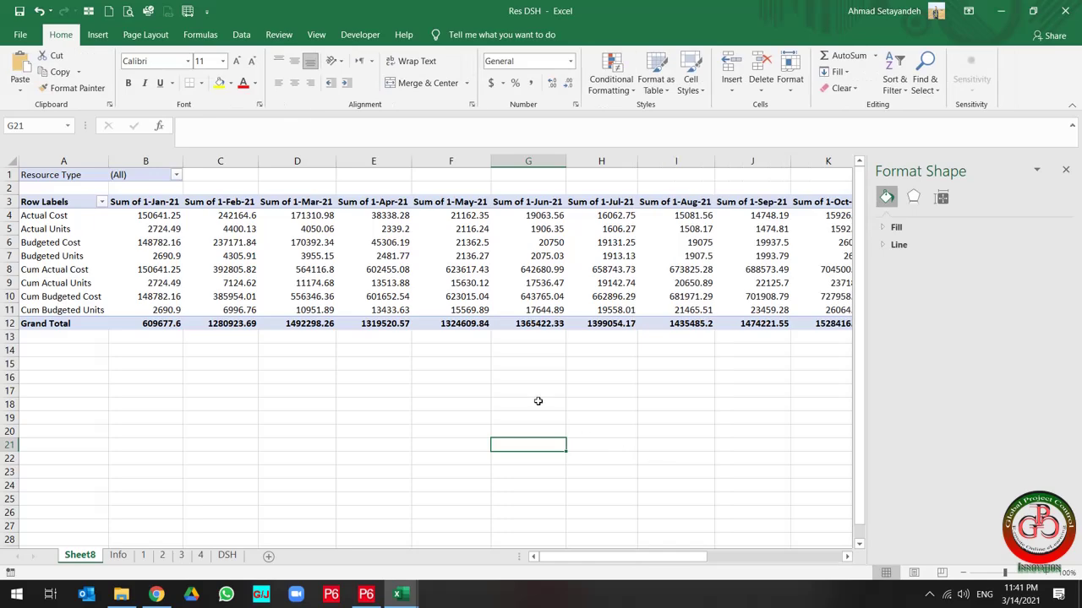
{"action": "left_click", "coordinate": [240, 246]}
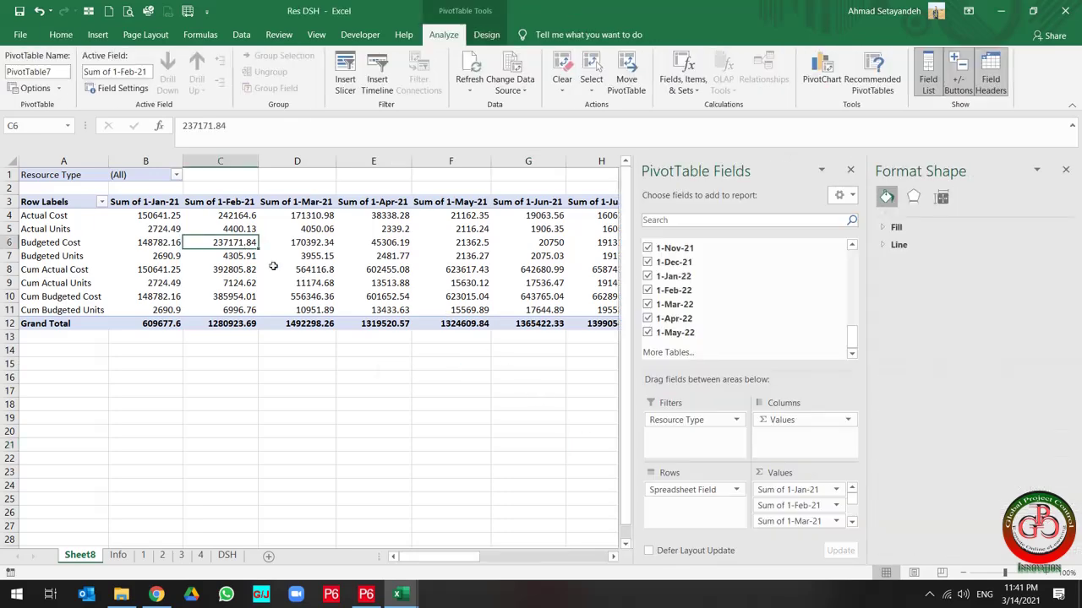
Step: Filter the row labels to only Actual Units, Budgeted Units, Cum Actual Units and Cum Budgeted Units
{"action": "left_click", "coordinate": [101, 202]}
{"action": "left_click", "coordinate": [38, 339]}
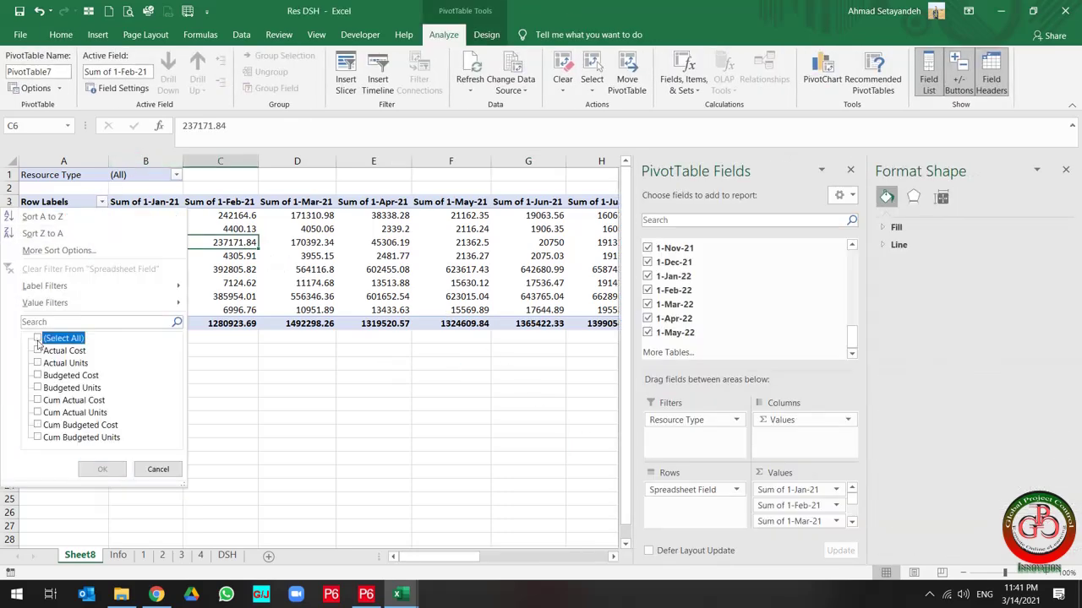
{"action": "left_click", "coordinate": [38, 363]}
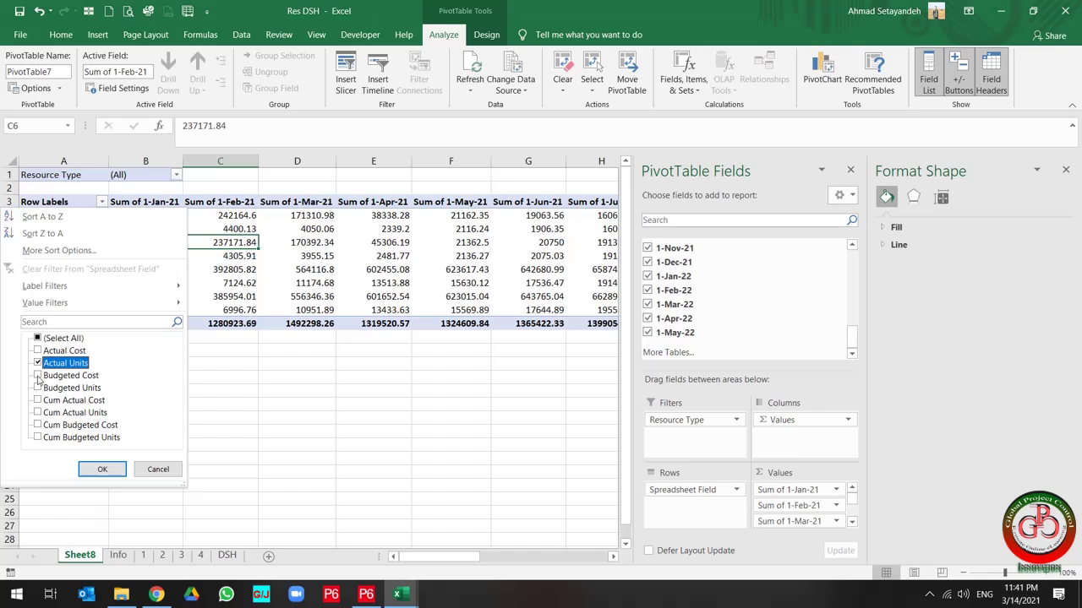
{"action": "left_click", "coordinate": [37, 387]}
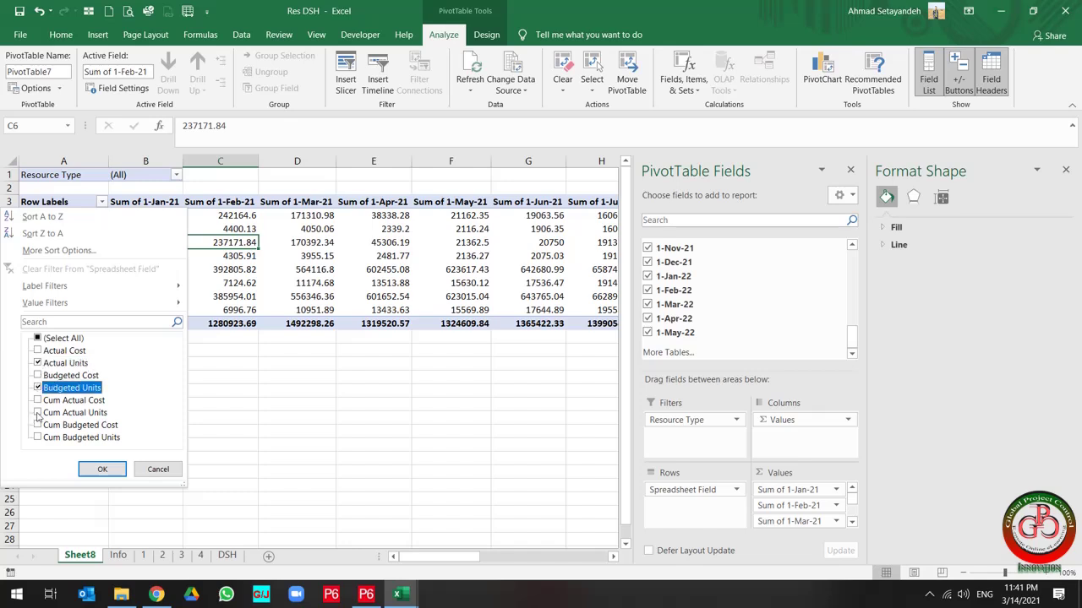
{"action": "left_click", "coordinate": [37, 413]}
{"action": "left_click", "coordinate": [37, 438]}
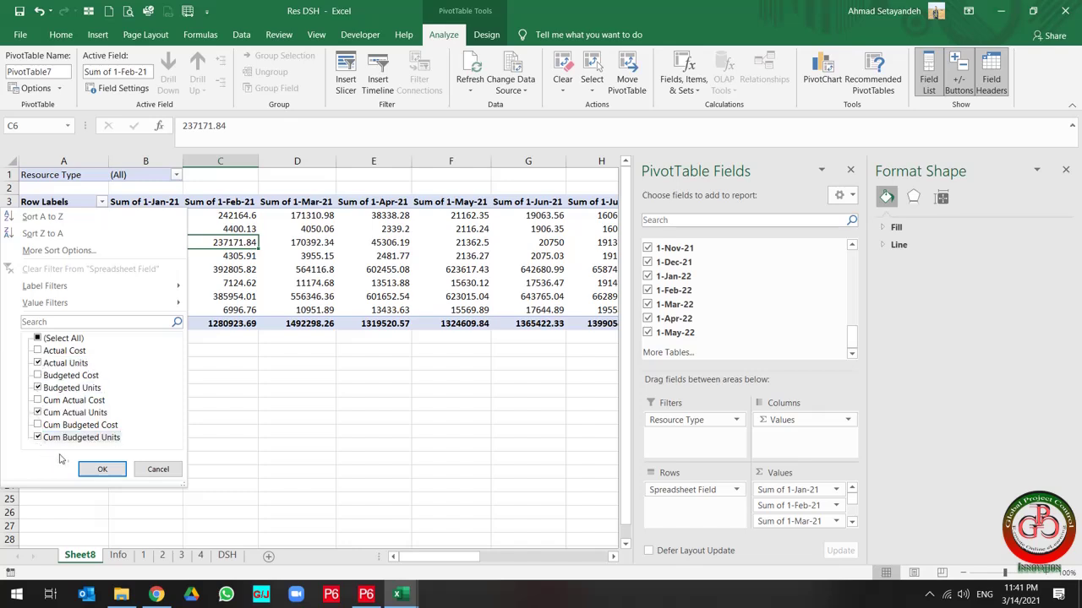
{"action": "left_click", "coordinate": [102, 470]}
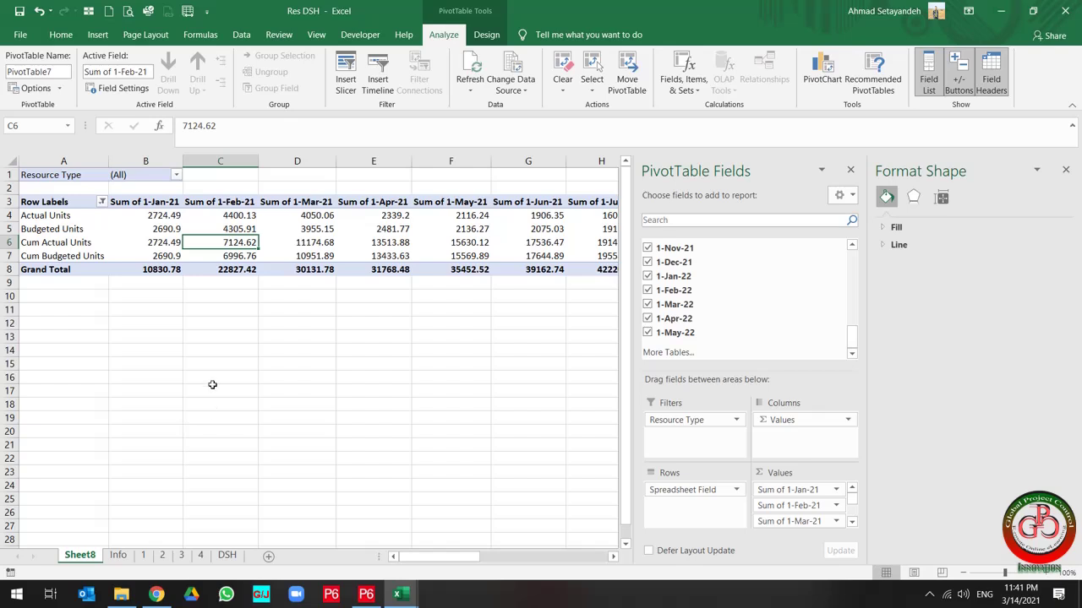
Step: Filter the PivotTable's Resource Type report filter to Nonlabor
{"action": "left_click", "coordinate": [174, 177]}
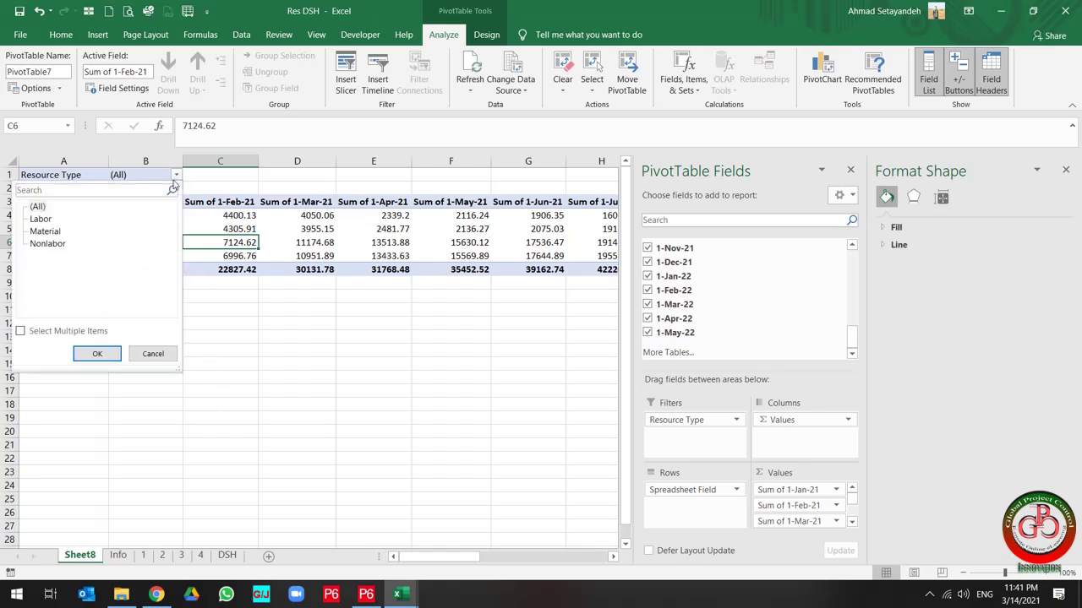
{"action": "left_click", "coordinate": [44, 244]}
{"action": "left_click", "coordinate": [100, 355]}
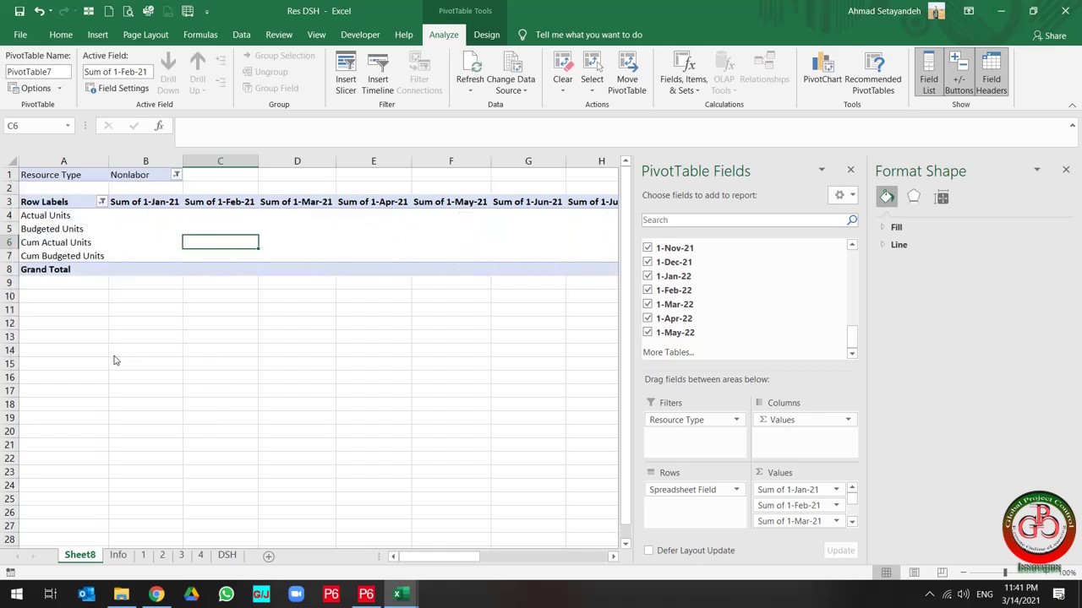
{"action": "left_click", "coordinate": [227, 312]}
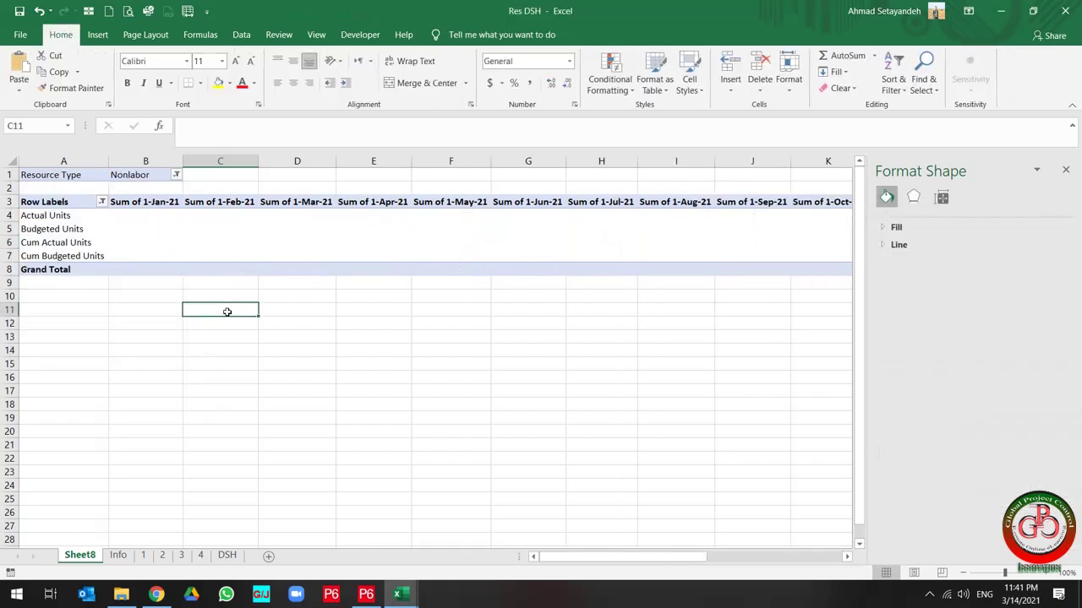
Step: Remove the "Sum of" prefix from all the monthly column headers in row 3 by replacing it with nothing
{"action": "left_click", "coordinate": [142, 237]}
{"action": "left_click", "coordinate": [123, 202]}
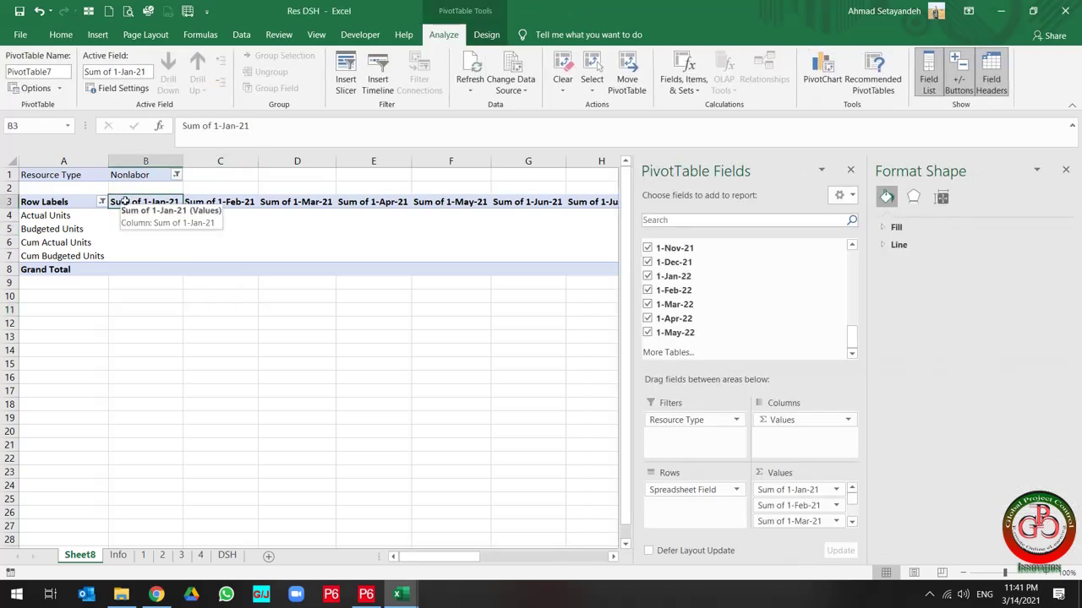
{"action": "key", "text": "ctrl+shift+Right"}
{"action": "key", "text": "ctrl+f"}
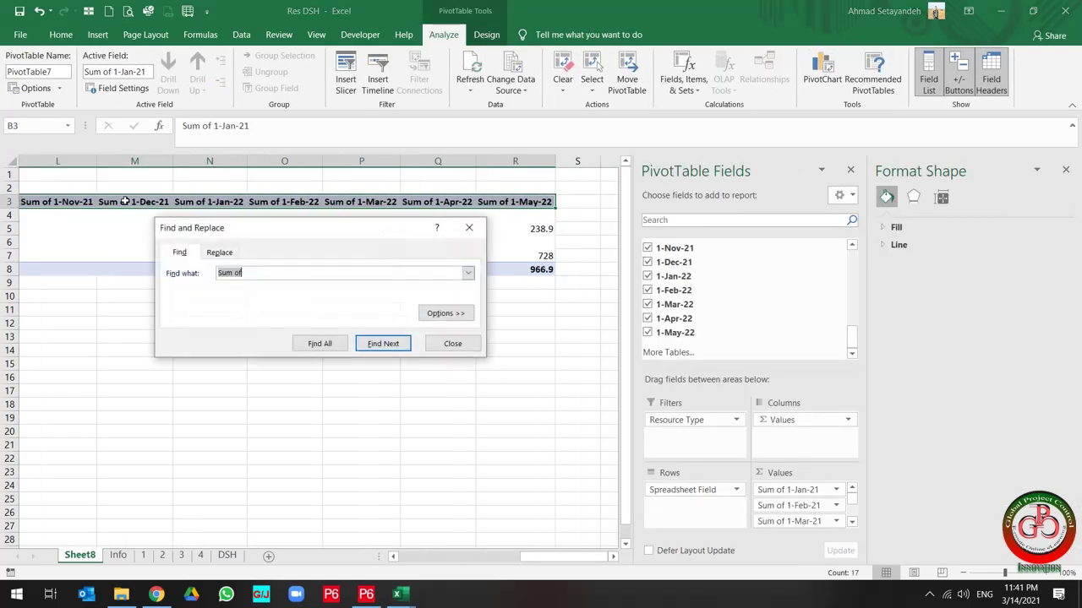
{"action": "left_click", "coordinate": [215, 252]}
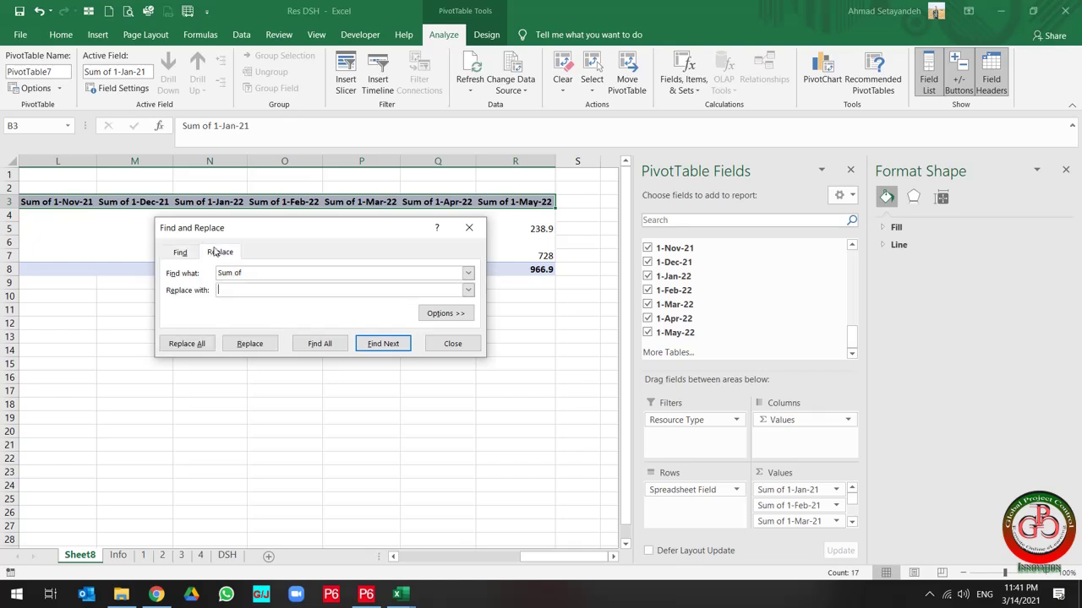
{"action": "left_click", "coordinate": [191, 340]}
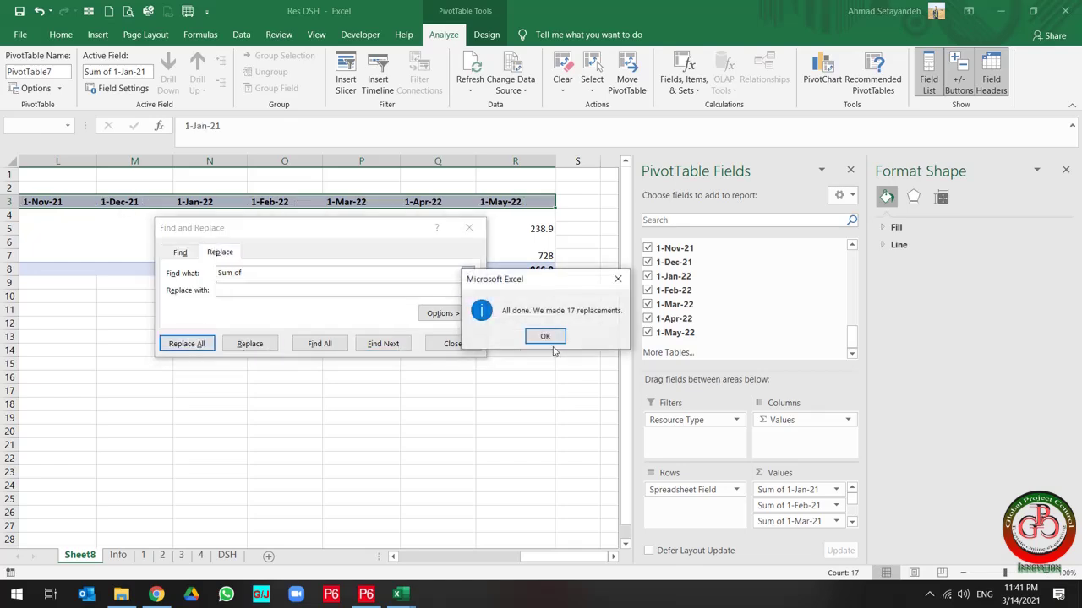
{"action": "left_click", "coordinate": [534, 336]}
{"action": "left_click", "coordinate": [451, 343]}
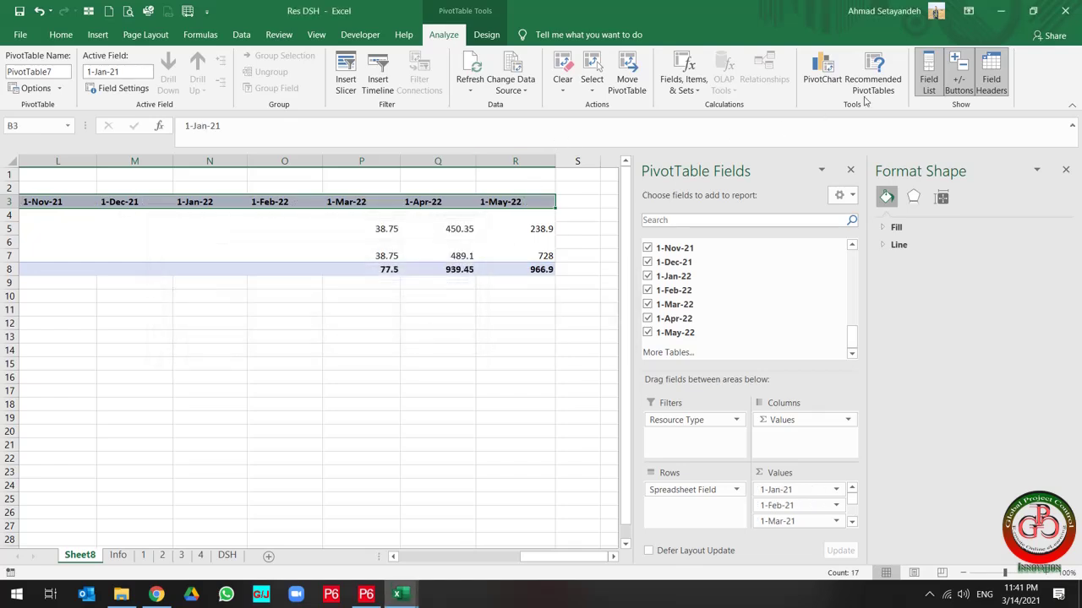
Step: Insert a clustered column PivotChart from the non-labor PivotTable and hide all its field buttons
{"action": "left_click", "coordinate": [529, 269]}
{"action": "left_click", "coordinate": [532, 241]}
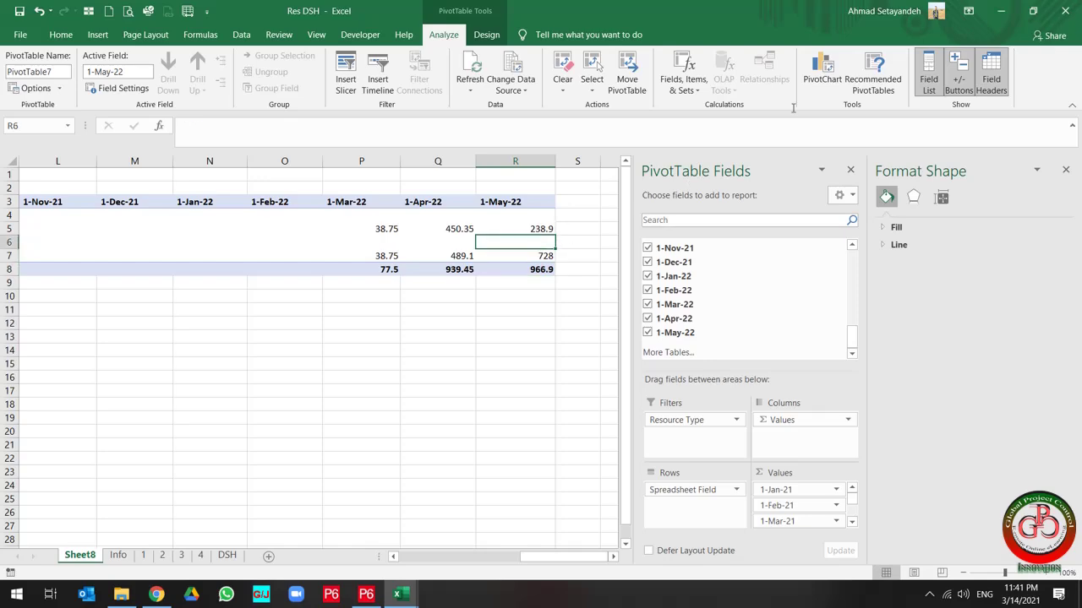
{"action": "left_click", "coordinate": [821, 72]}
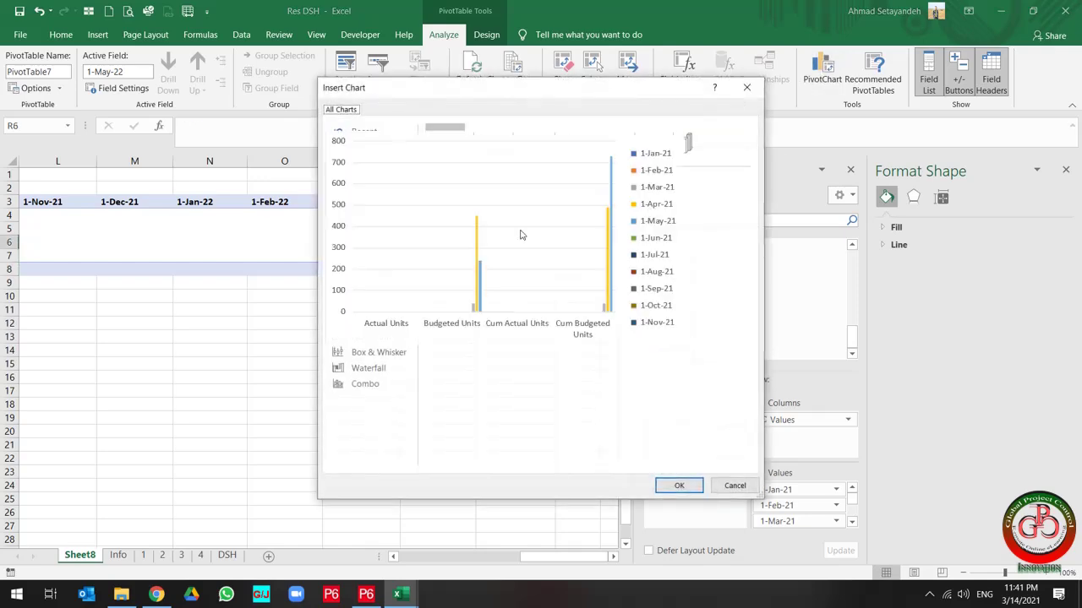
{"action": "left_click", "coordinate": [679, 485]}
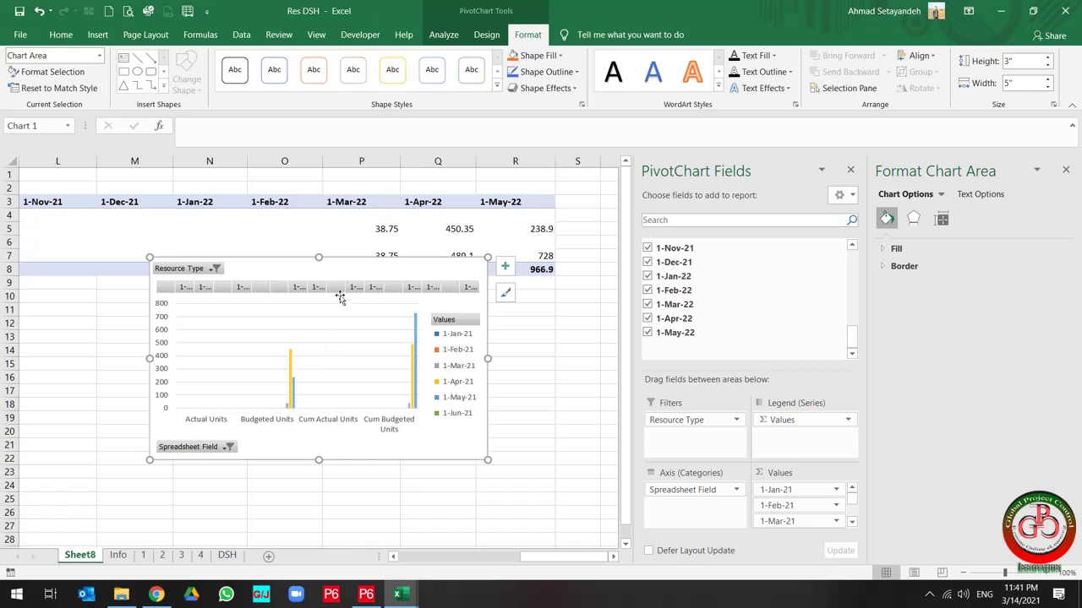
{"action": "right_click", "coordinate": [339, 290]}
{"action": "left_click", "coordinate": [401, 447]}
{"action": "left_click", "coordinate": [464, 343]}
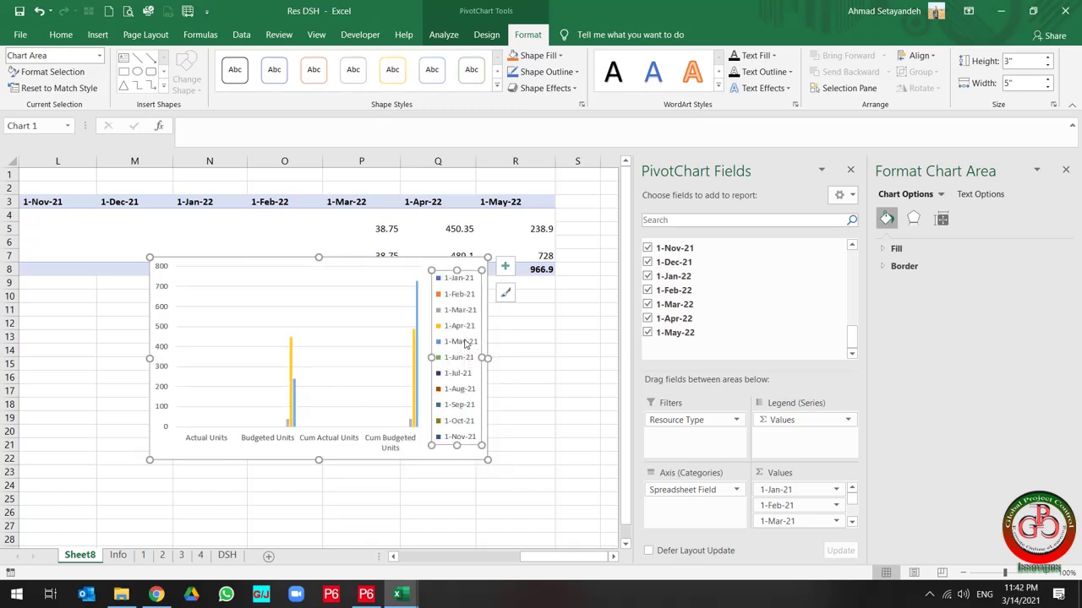
Step: Switch the chart's rows and columns so the months form the horizontal axis and the unit fields form the series
{"action": "right_click", "coordinate": [358, 333]}
{"action": "left_click", "coordinate": [403, 410]}
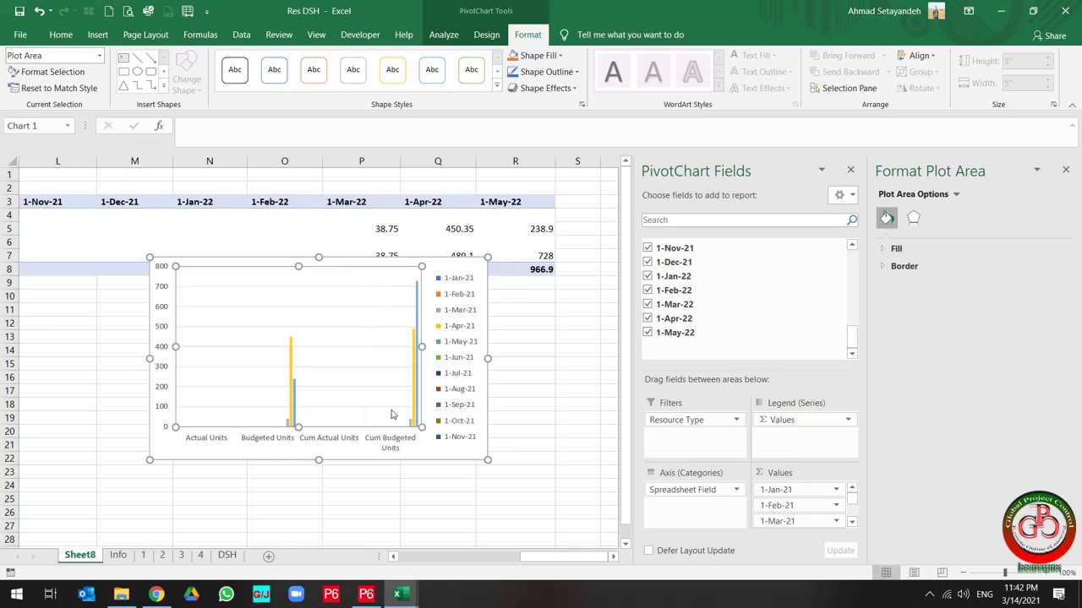
{"action": "left_click", "coordinate": [310, 216]}
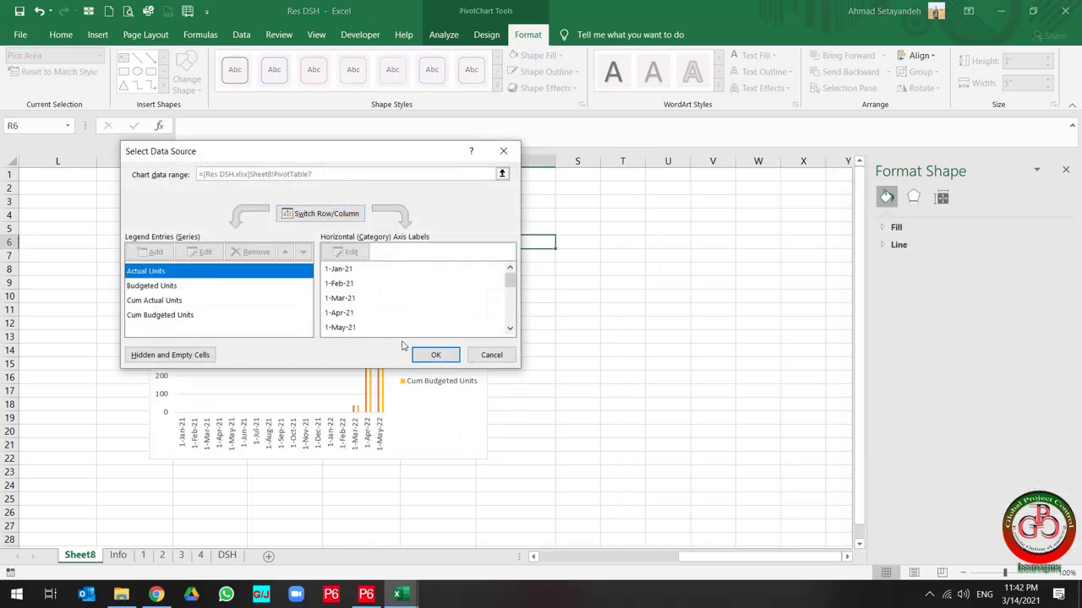
{"action": "left_click", "coordinate": [435, 355]}
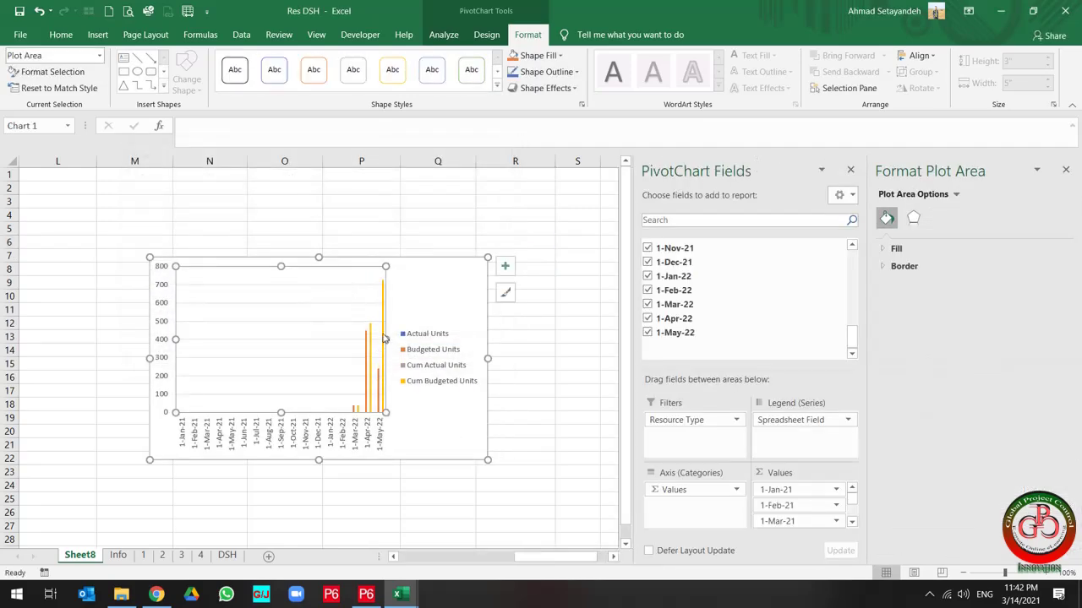
{"action": "left_click", "coordinate": [382, 317]}
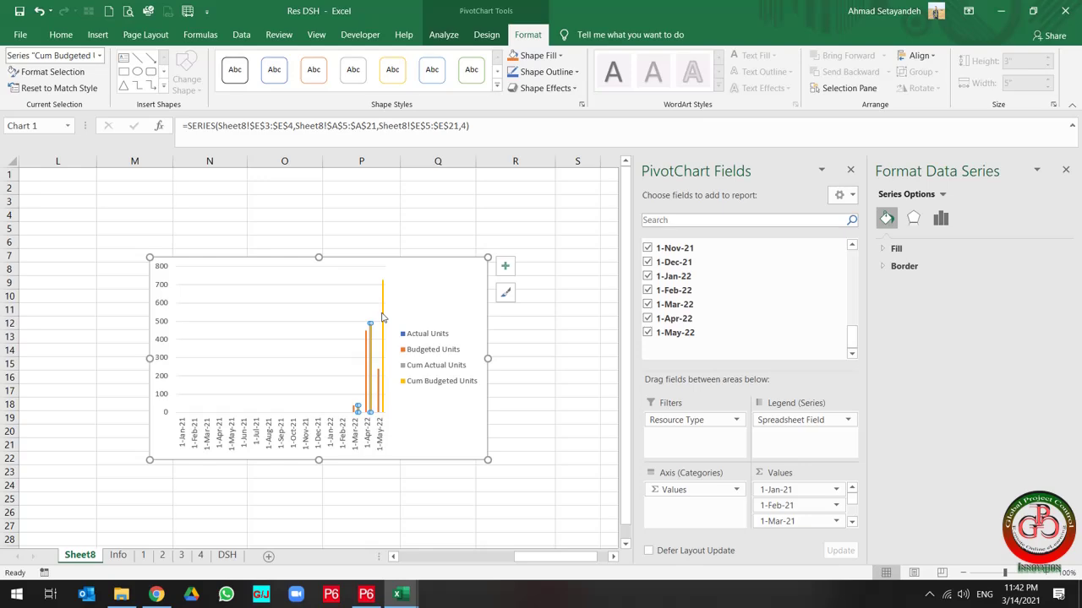
Step: Cut the non-labor chart from Sheet8 and paste it on the DSH sheet below the labor usage chart
{"action": "right_click", "coordinate": [444, 272]}
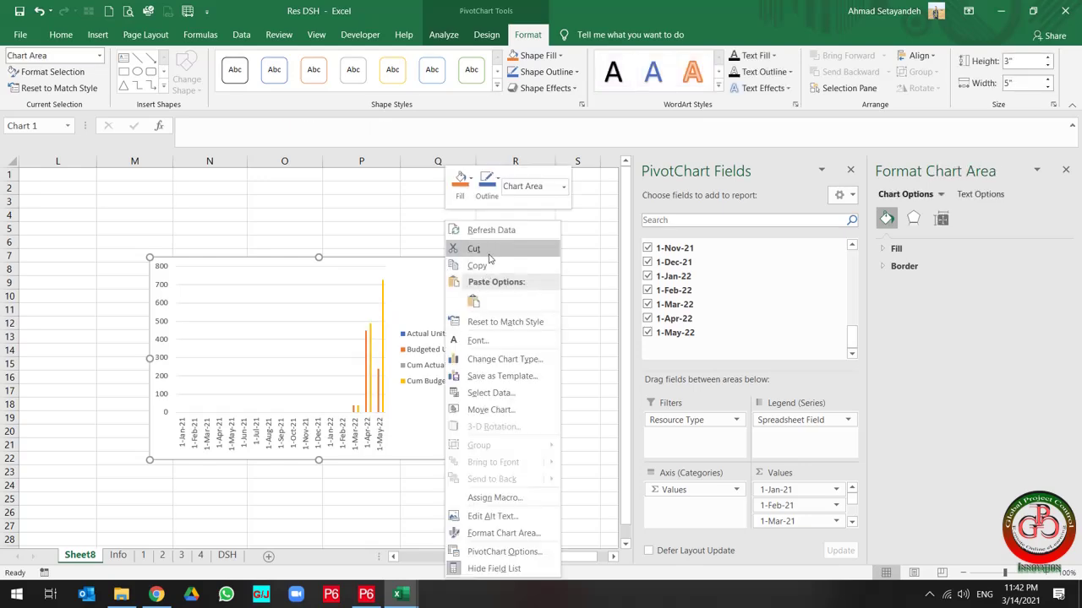
{"action": "left_click", "coordinate": [477, 250]}
{"action": "left_click", "coordinate": [226, 555]}
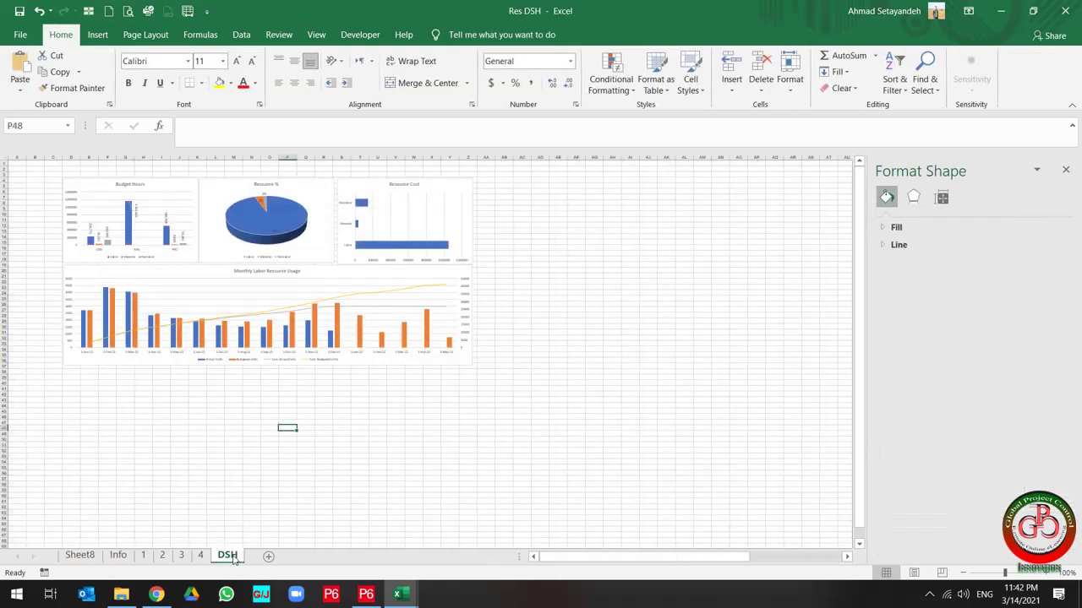
{"action": "left_click", "coordinate": [181, 393]}
{"action": "key", "text": "ctrl+v"}
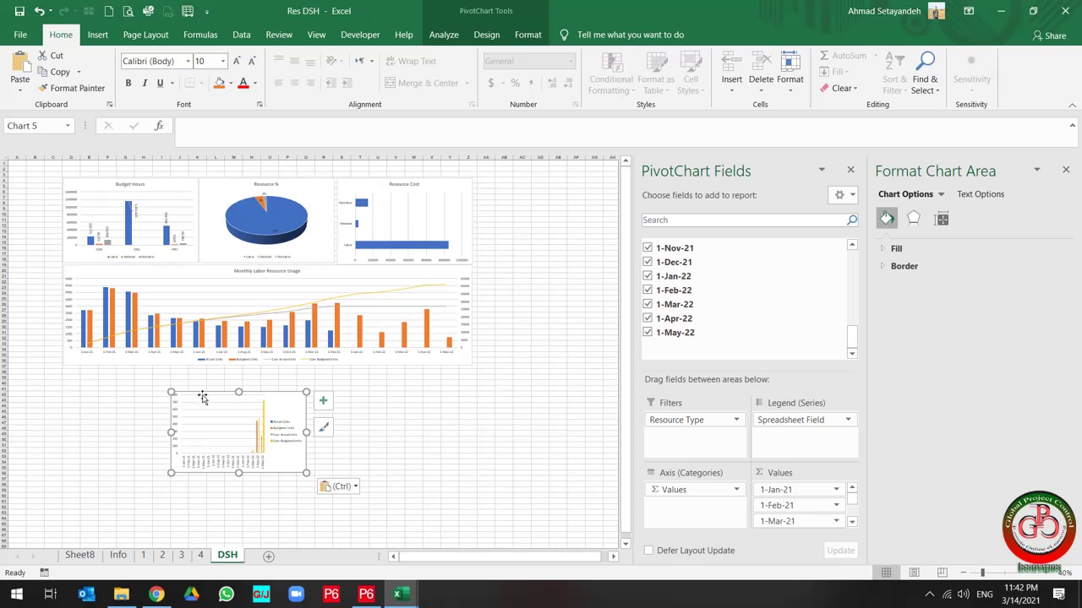
Step: Align the pasted chart directly under the labor chart, stretch it to the same width and make it slightly taller
{"action": "left_click", "coordinate": [203, 397]}
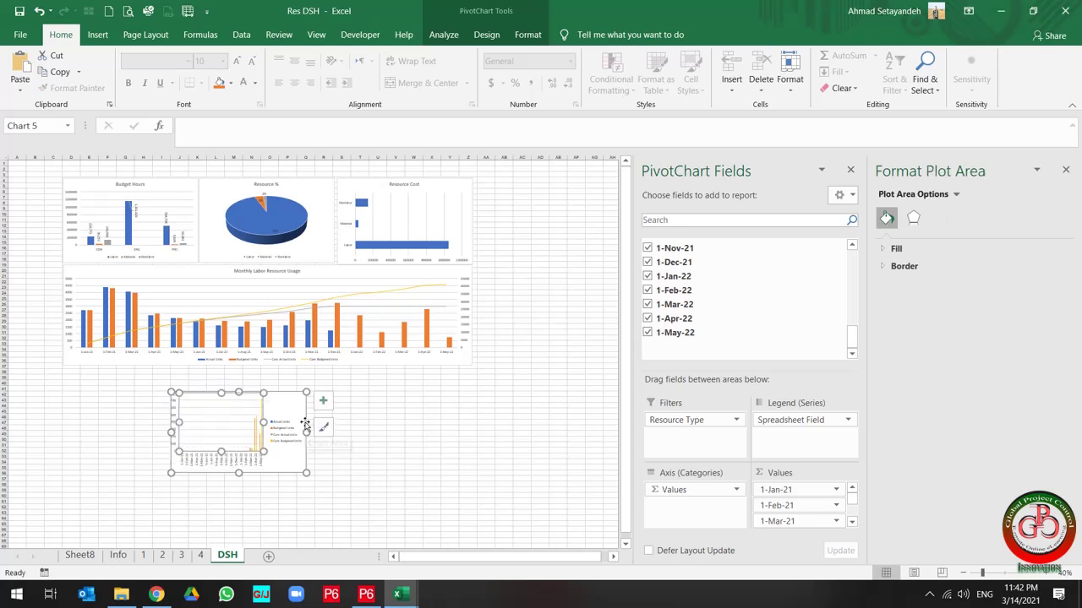
{"action": "left_click_drag", "start_coordinate": [287, 404], "coordinate": [469, 421]}
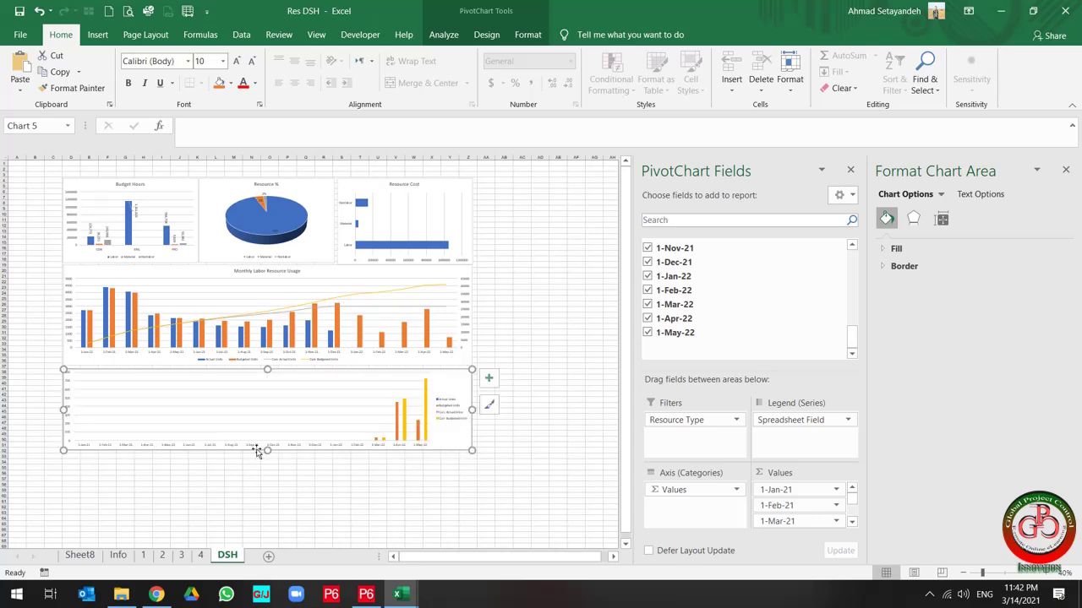
{"action": "left_click_drag", "start_coordinate": [270, 450], "coordinate": [268, 466]}
Step: Place the non-labor chart's legend at the bottom of the chart
{"action": "left_click", "coordinate": [445, 416]}
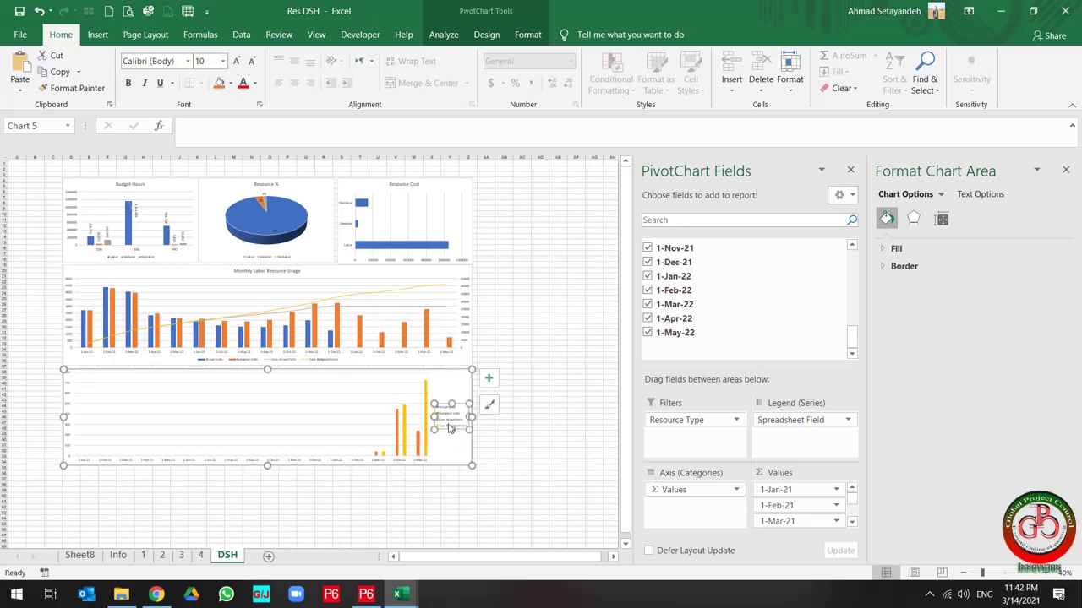
{"action": "left_click", "coordinate": [488, 378]}
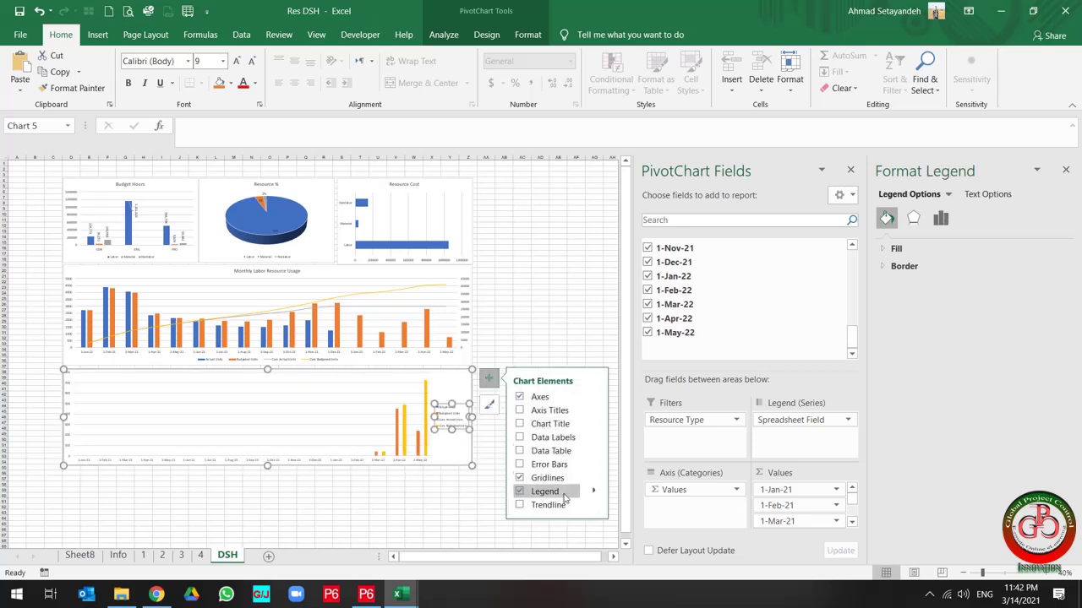
{"action": "left_click", "coordinate": [594, 491]}
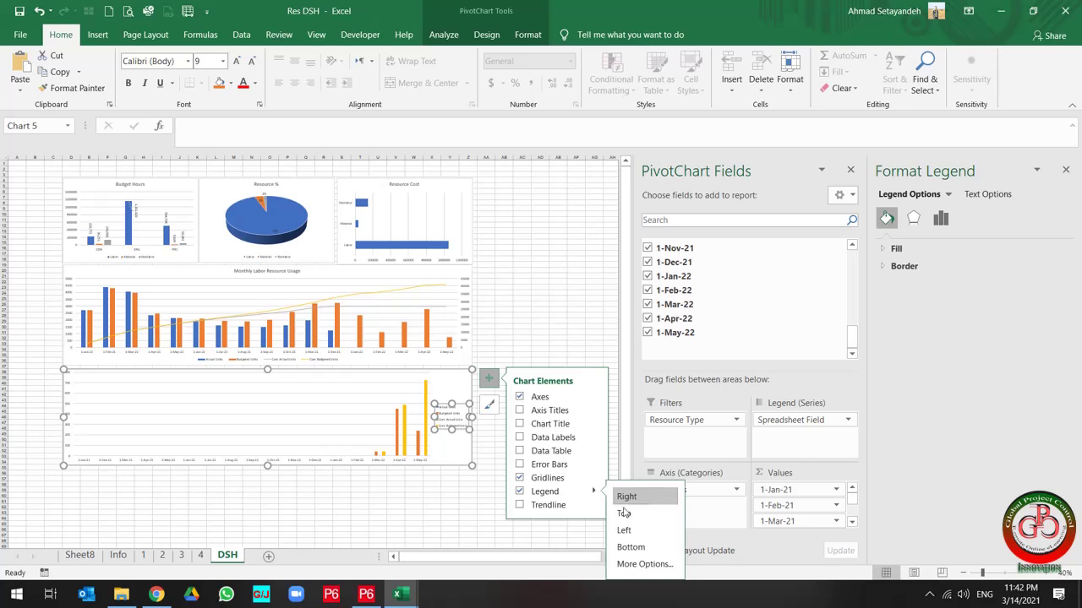
{"action": "left_click", "coordinate": [629, 547]}
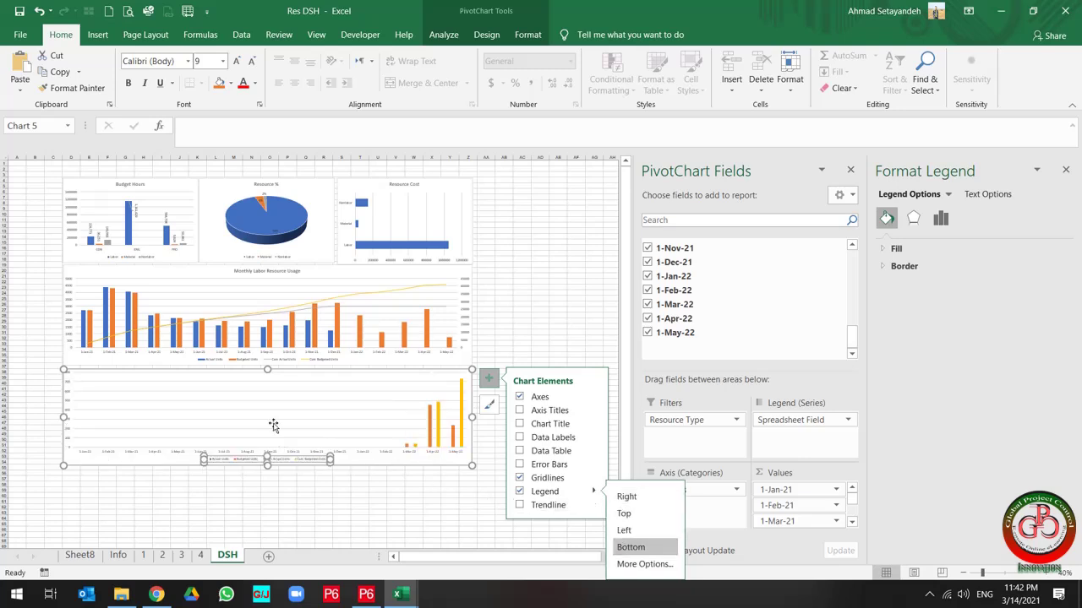
Step: Add a chart title to the non-labor chart, reusing the labor chart's title text, reading "Monthly Non-Labor Resource Usage"
{"action": "left_click", "coordinate": [519, 424]}
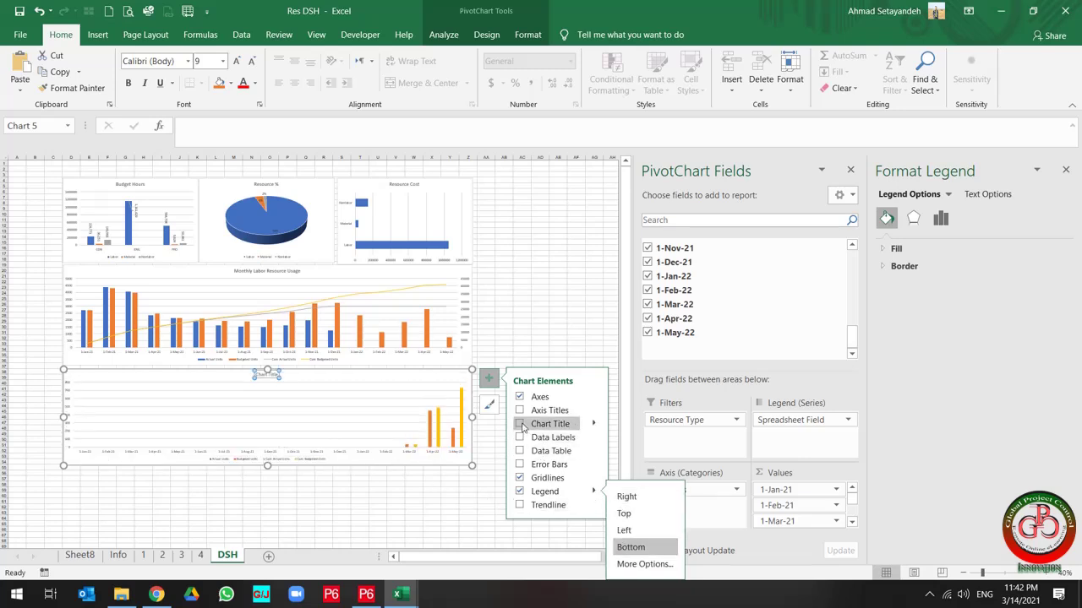
{"action": "left_click", "coordinate": [269, 270]}
{"action": "left_click", "coordinate": [268, 269]}
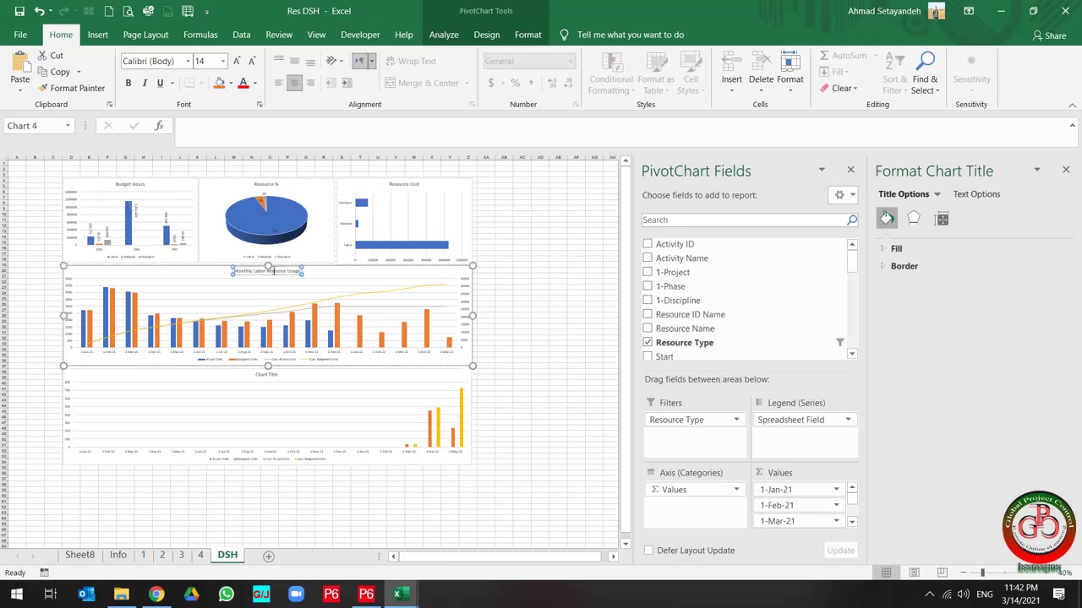
{"action": "triple_click", "coordinate": [272, 269]}
{"action": "key", "text": "ctrl+c"}
{"action": "left_click", "coordinate": [269, 377]}
{"action": "triple_click", "coordinate": [269, 374]}
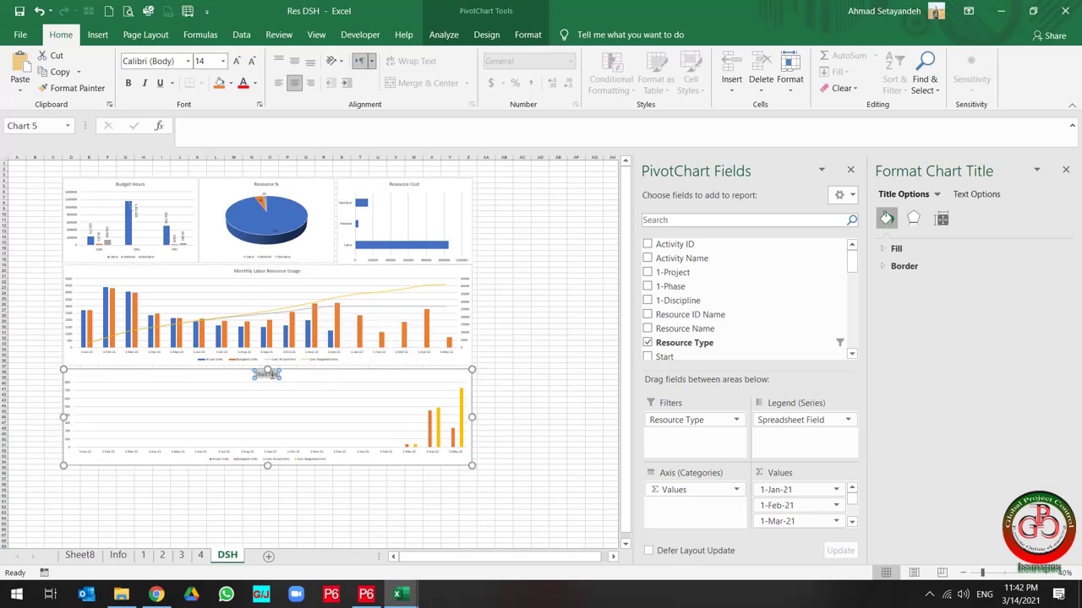
{"action": "key", "text": "ctrl+v"}
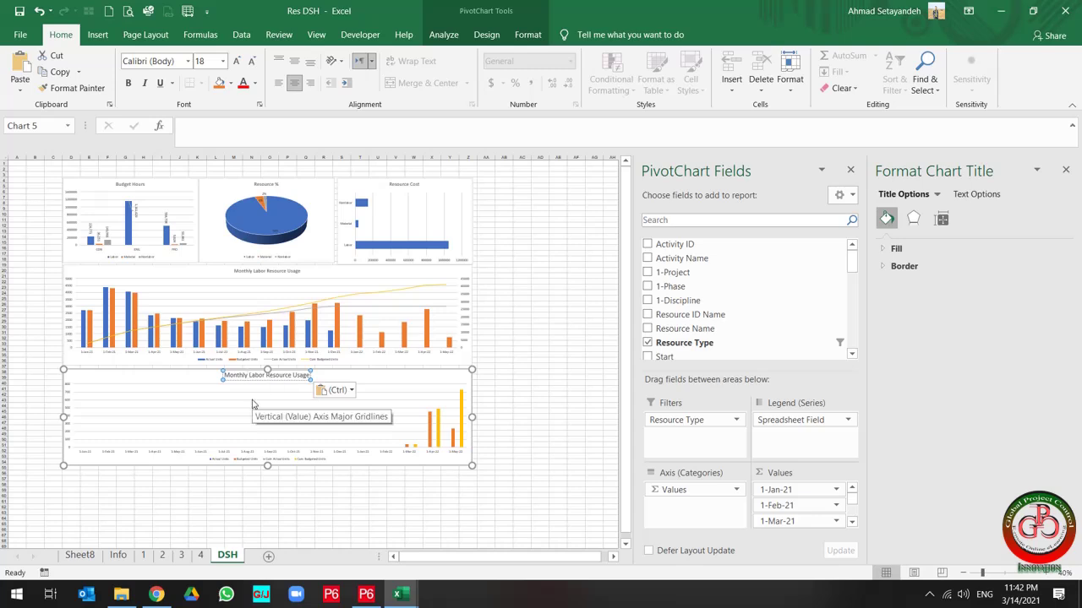
{"action": "type", "text": "Non-"}
{"action": "left_click", "coordinate": [502, 404]}
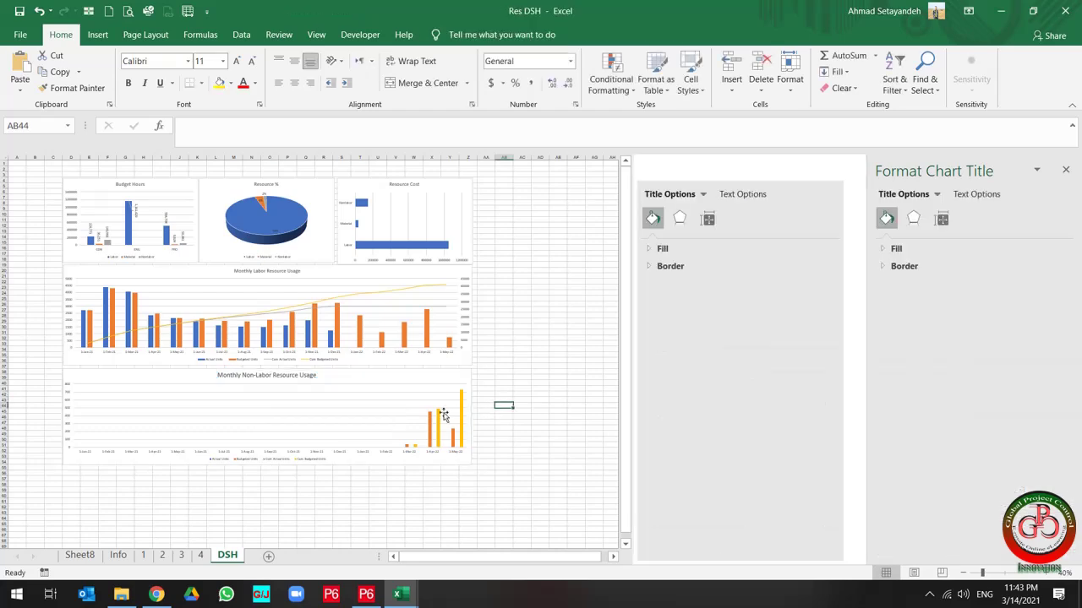
Step: Plot the non-labor chart's Cum Budgeted Units series on the secondary axis
{"action": "left_click", "coordinate": [438, 418]}
{"action": "double_click", "coordinate": [438, 418]}
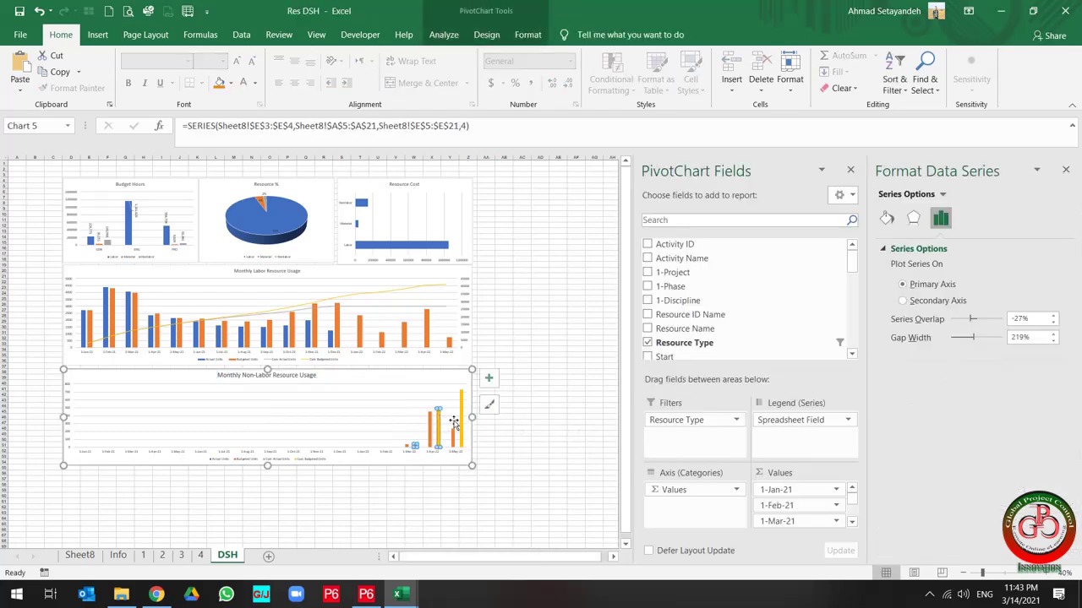
{"action": "left_click", "coordinate": [462, 417]}
{"action": "left_click", "coordinate": [449, 502]}
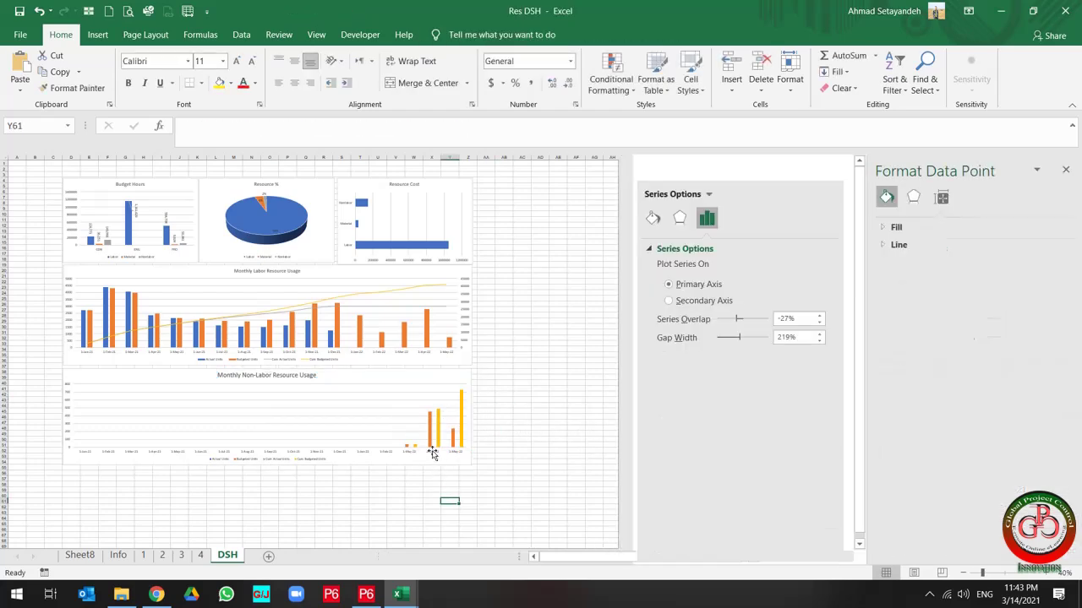
{"action": "left_click", "coordinate": [438, 436]}
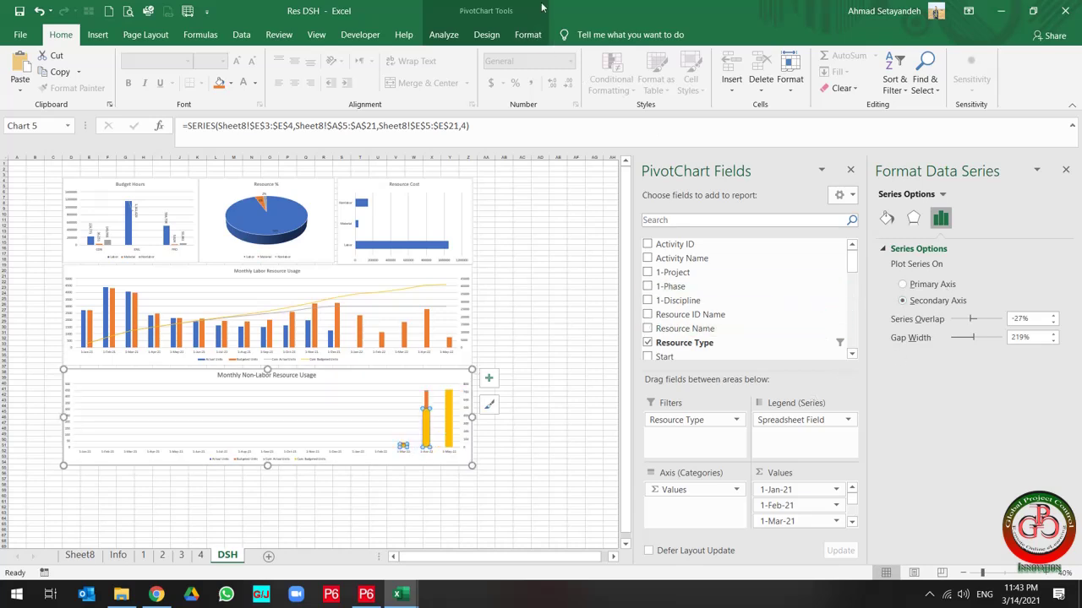
Step: Move the non-labor chart's Cum Actual Units series to the secondary axis and set its chart type to Line
{"action": "left_click", "coordinate": [499, 36]}
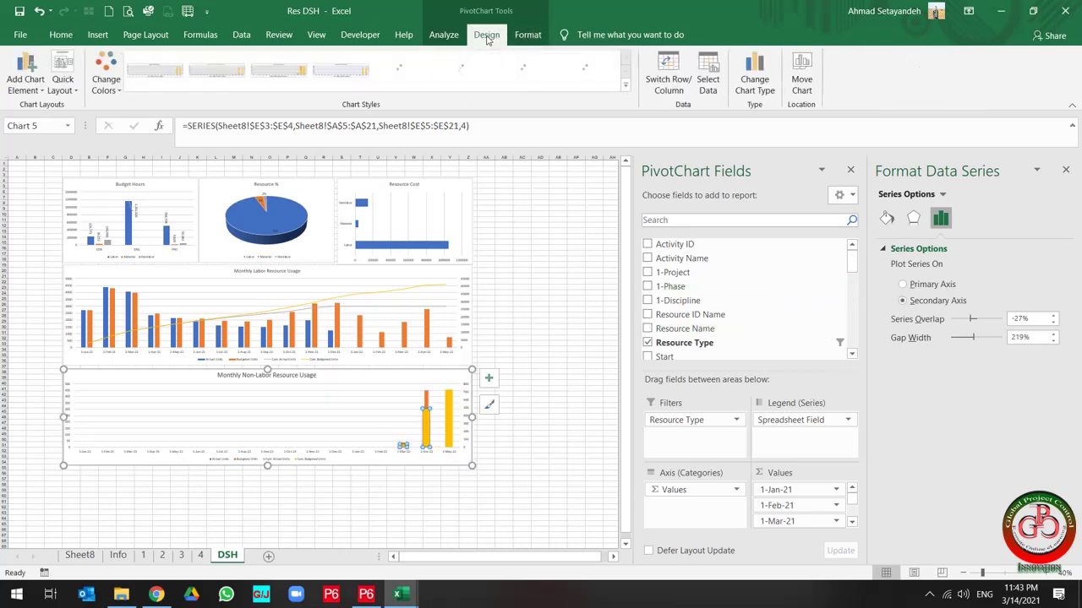
{"action": "left_click", "coordinate": [753, 74]}
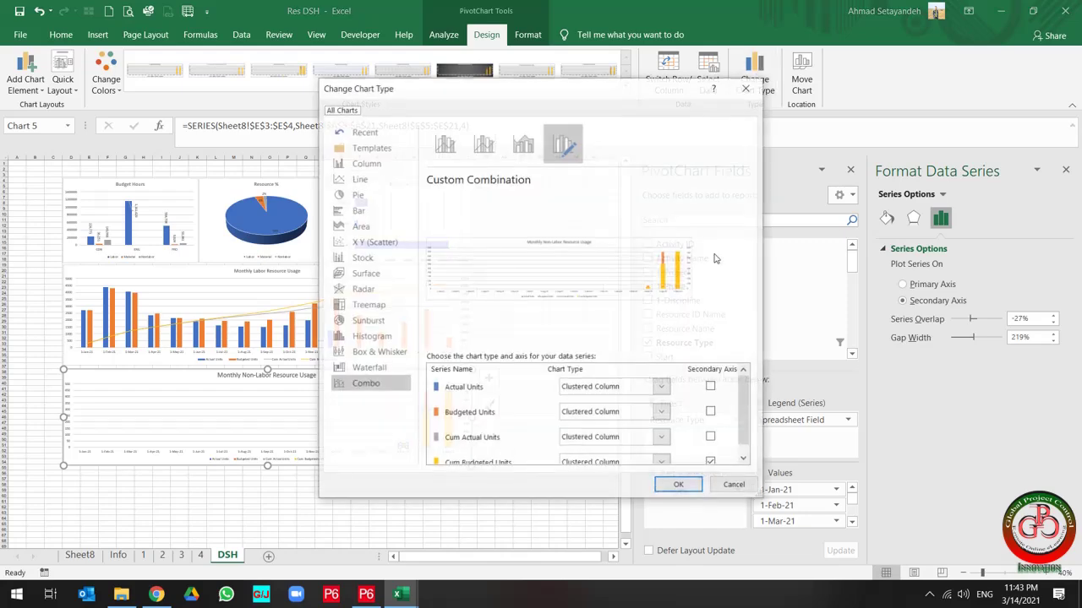
{"action": "left_click", "coordinate": [711, 437]}
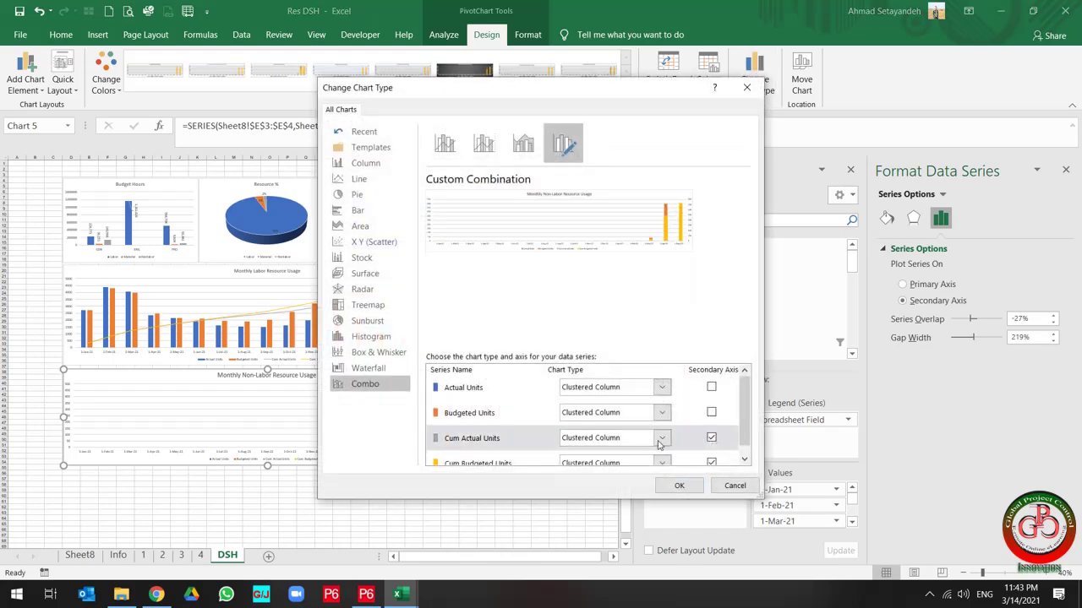
{"action": "left_click", "coordinate": [660, 439]}
{"action": "left_click", "coordinate": [579, 352]}
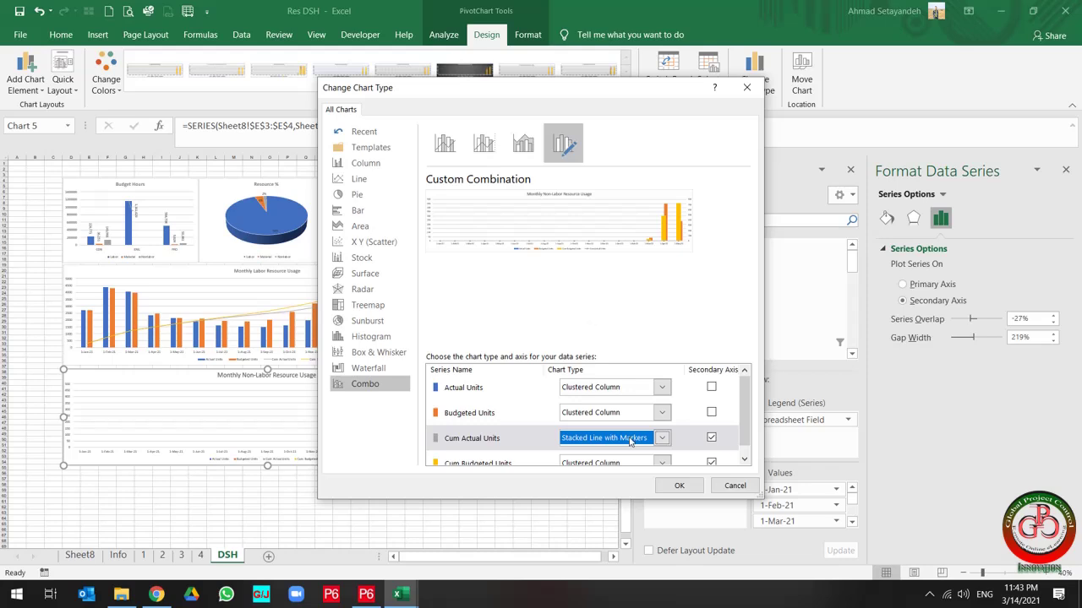
{"action": "left_click", "coordinate": [629, 438]}
{"action": "left_click", "coordinate": [580, 315]}
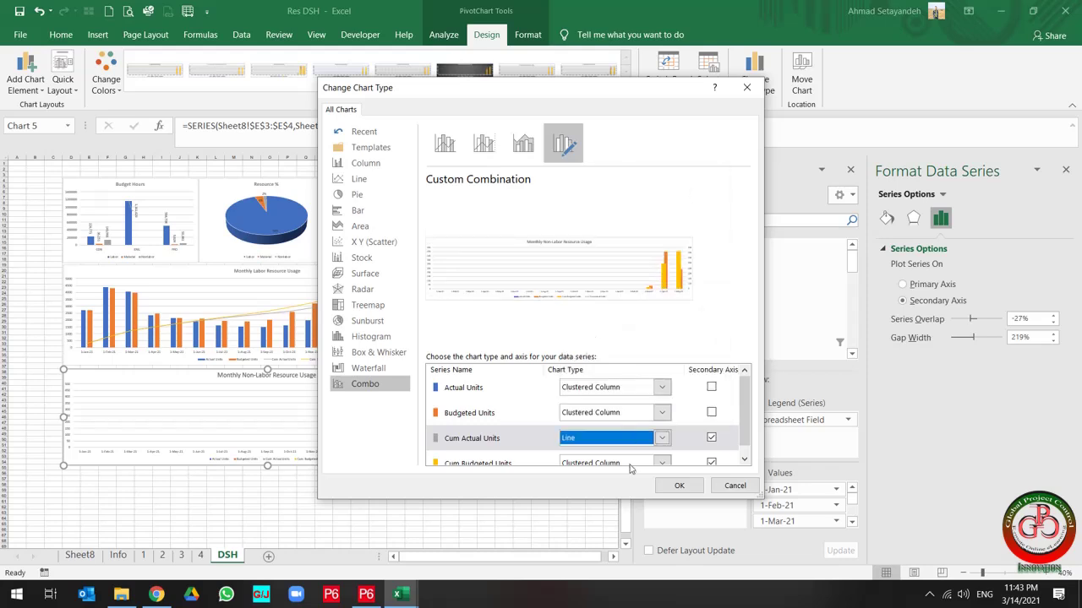
Step: Set the non-labor chart's Cum Budgeted Units series to the Line chart type and apply the custom combination
{"action": "left_click", "coordinate": [626, 463]}
{"action": "left_click", "coordinate": [579, 319]}
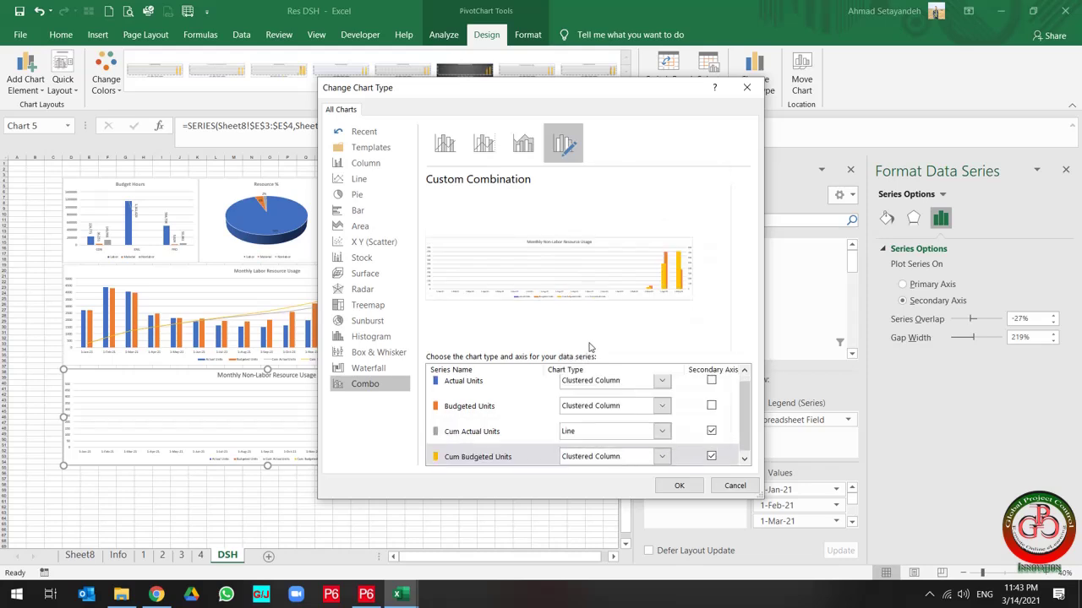
{"action": "left_click", "coordinate": [679, 485]}
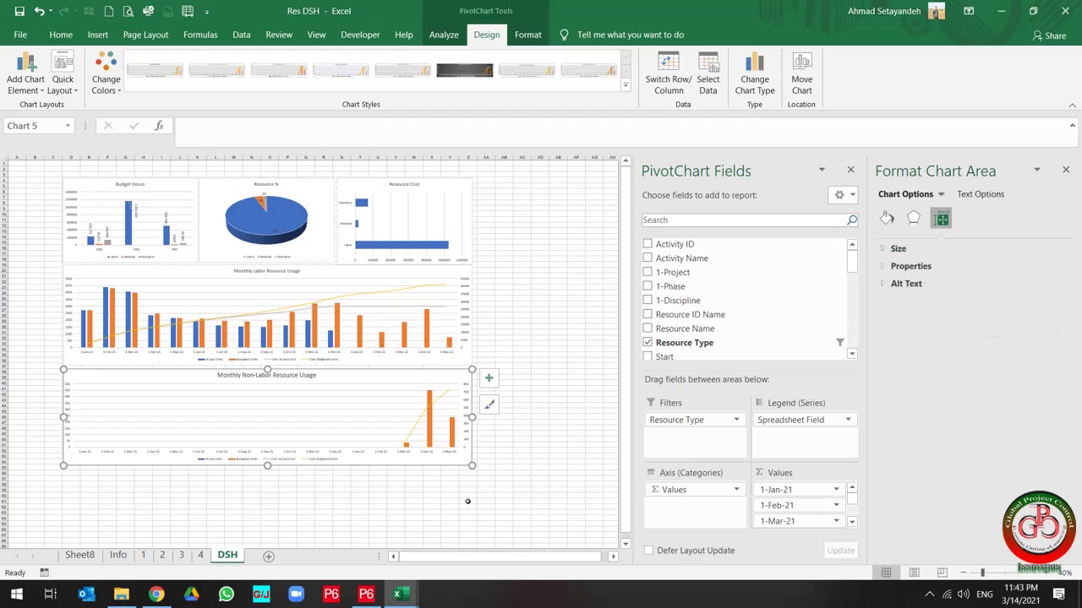
{"action": "left_click", "coordinate": [432, 502]}
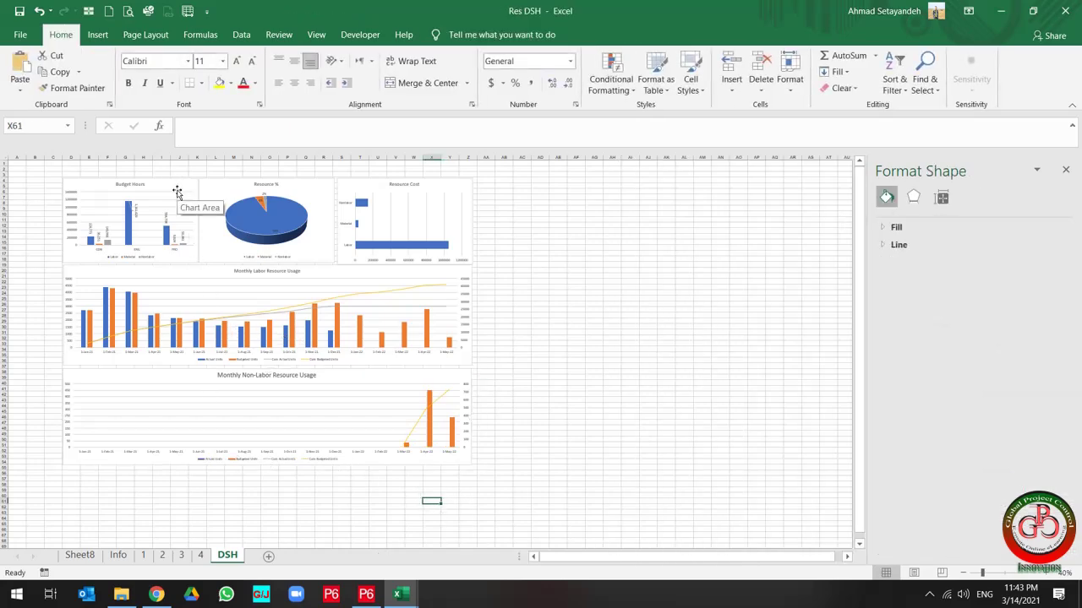
Step: Merge and center cells D1:Z3 above the charts and enter the title "Resource Dashboard"
{"action": "scroll", "coordinate": [253, 344], "scroll_direction": "up", "scroll_amount": 1, "text": "ctrl"}
{"action": "scroll", "coordinate": [418, 383], "scroll_direction": "up", "scroll_amount": 2}
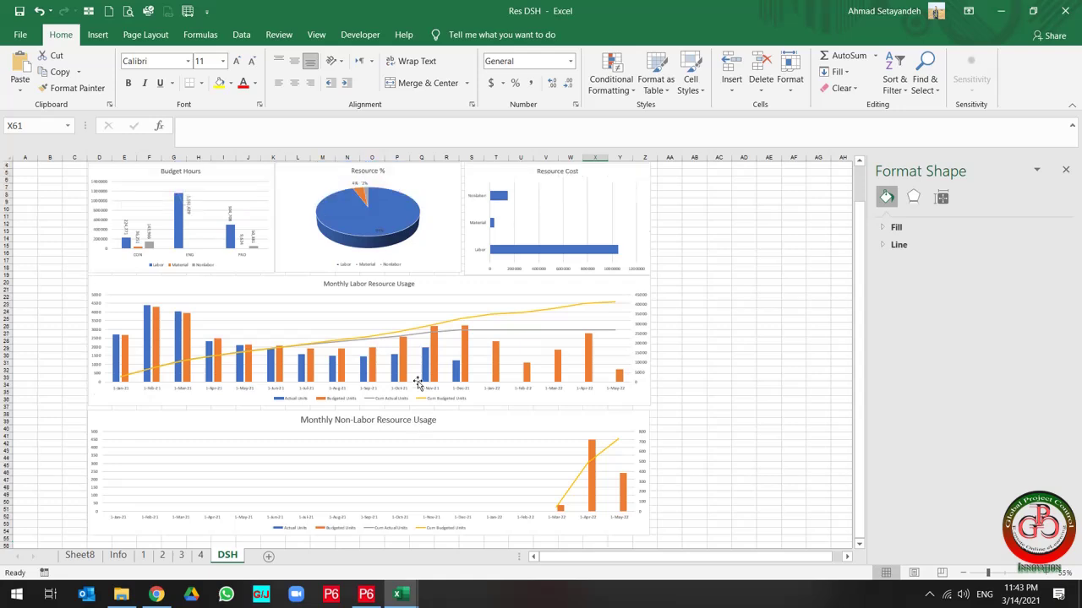
{"action": "scroll", "coordinate": [418, 383], "scroll_direction": "up", "scroll_amount": 1}
{"action": "left_click_drag", "start_coordinate": [641, 177], "coordinate": [99, 145]}
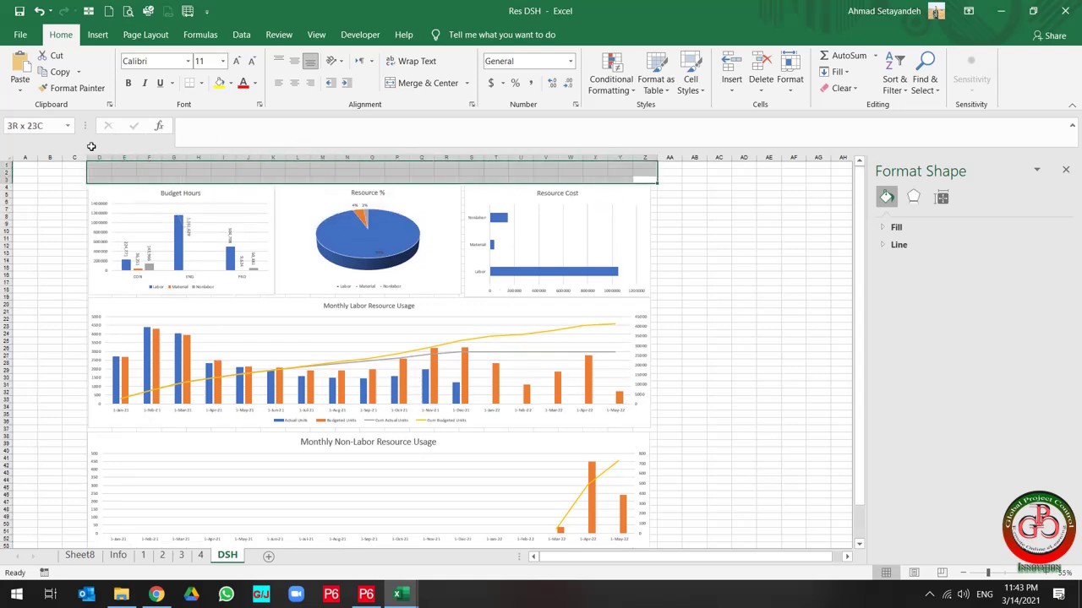
{"action": "left_click", "coordinate": [420, 85]}
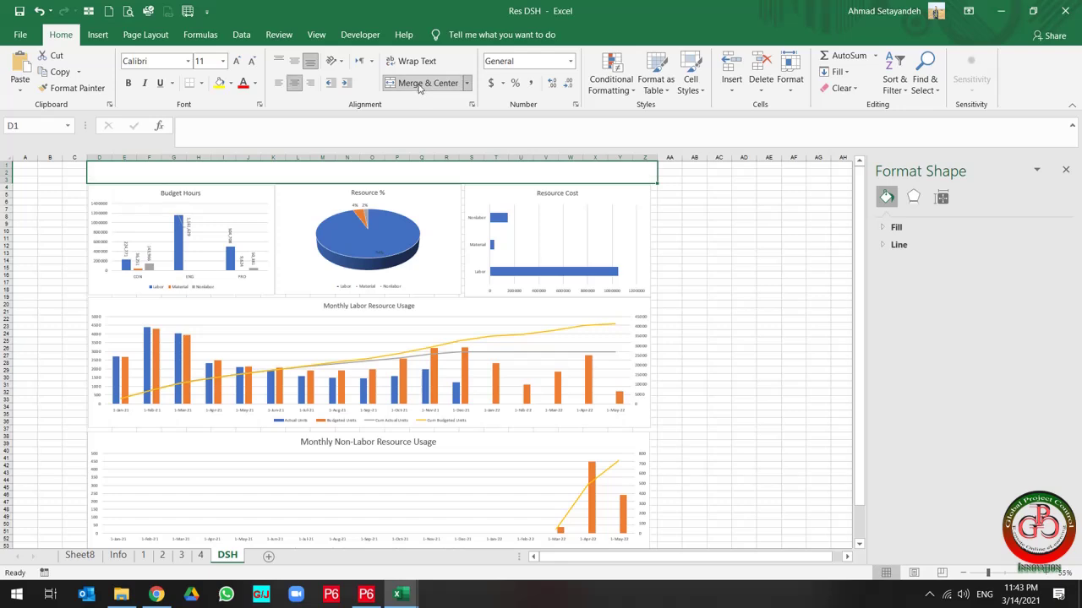
{"action": "type", "text": "Resour"}
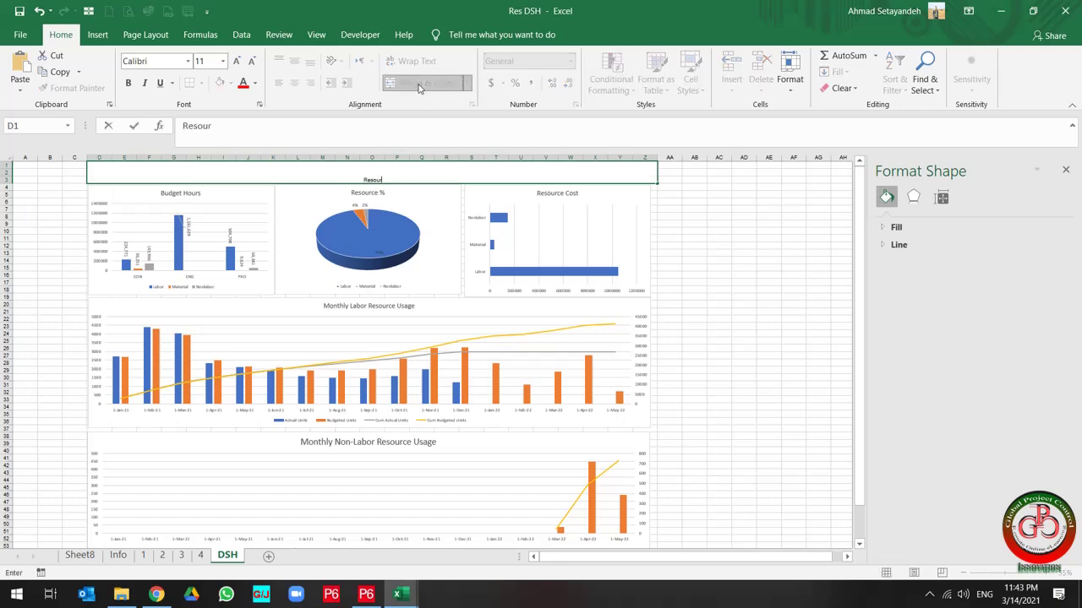
{"action": "type", "text": "ce Dashboard"}
{"action": "key", "text": "Return"}
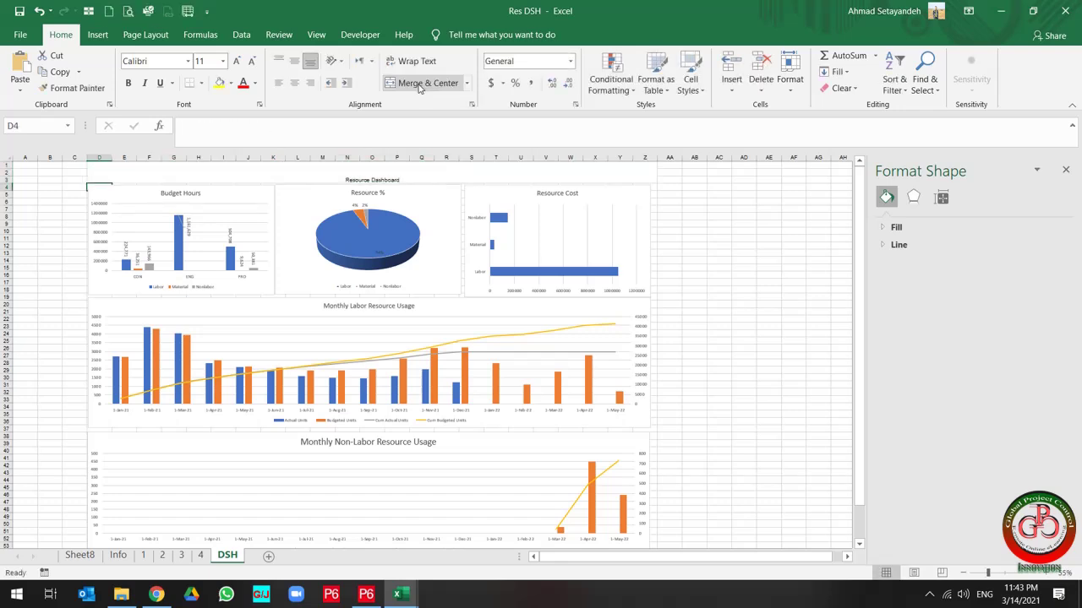
Step: Middle-align the dashboard title vertically and set its font to Times New Roman
{"action": "left_click", "coordinate": [323, 174]}
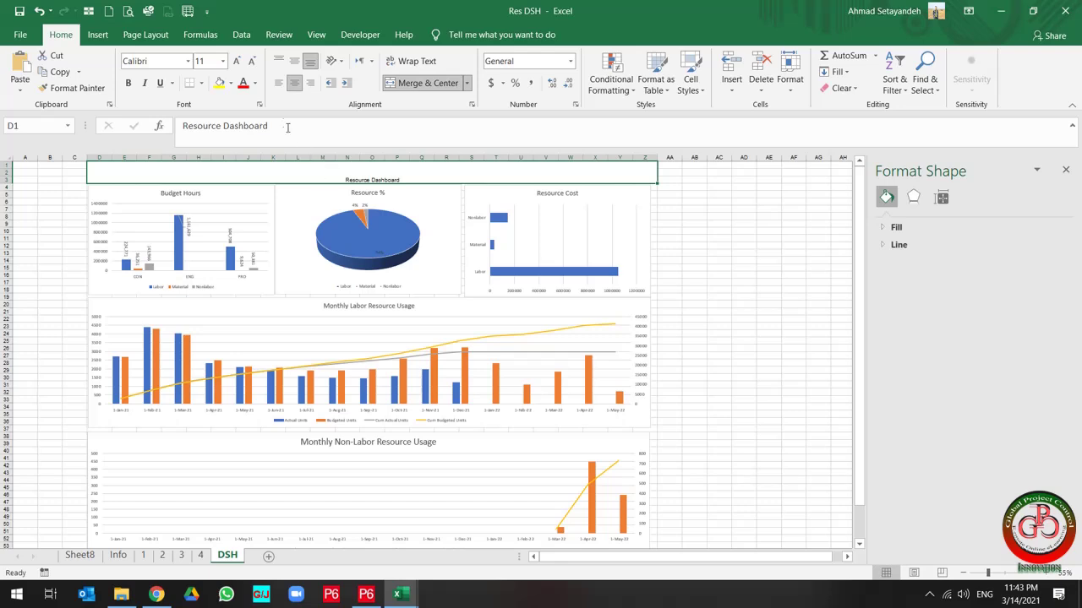
{"action": "left_click", "coordinate": [297, 63]}
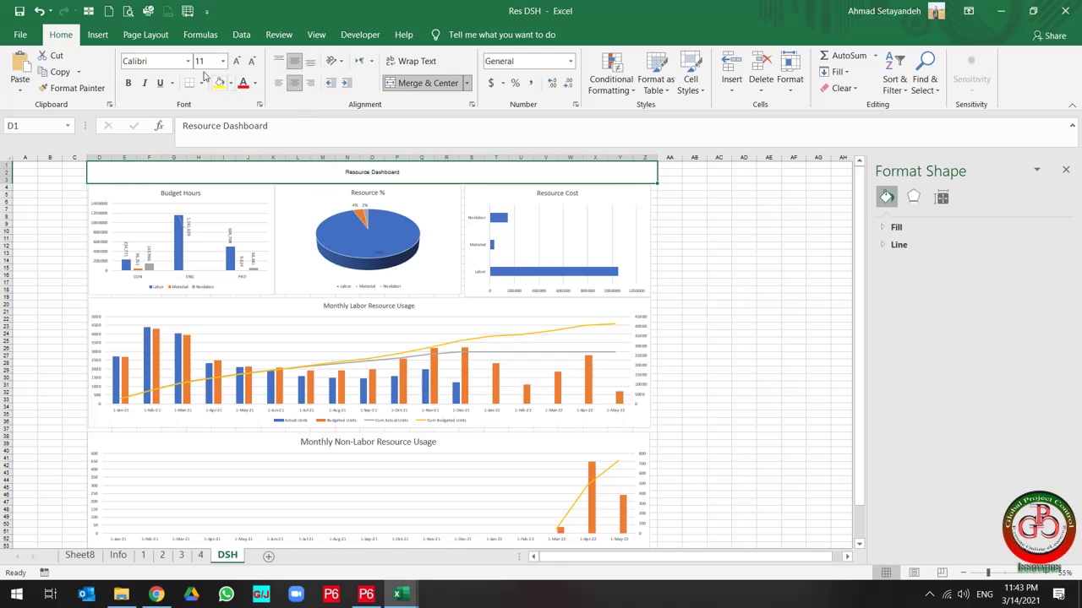
{"action": "type", "text": "Times New Roman"}
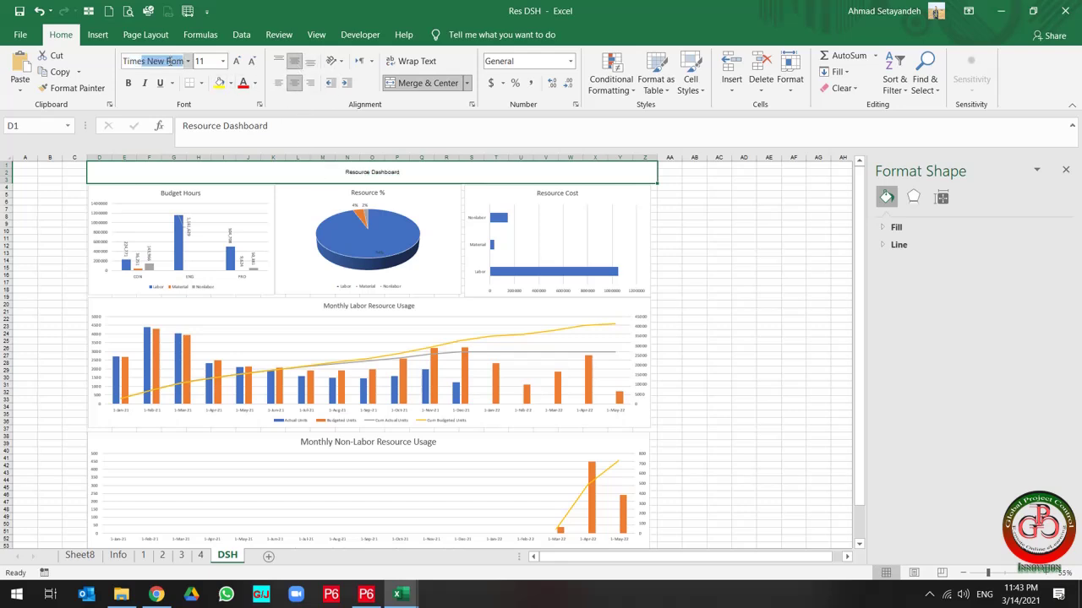
{"action": "key", "text": "Return"}
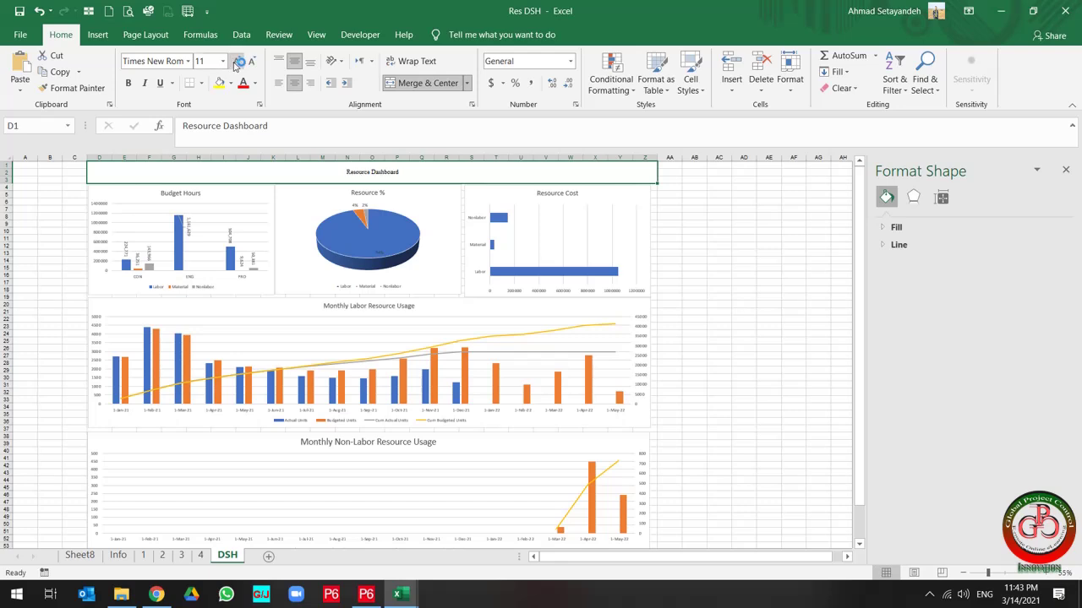
Step: Increase the dashboard title's font size to 26
{"action": "left_click", "coordinate": [237, 62]}
{"action": "left_click", "coordinate": [237, 62]}
{"action": "left_click", "coordinate": [238, 62]}
{"action": "left_click", "coordinate": [238, 62]}
{"action": "left_click", "coordinate": [238, 62]}
{"action": "left_click", "coordinate": [237, 61]}
{"action": "left_click", "coordinate": [237, 62]}
{"action": "left_click", "coordinate": [238, 62]}
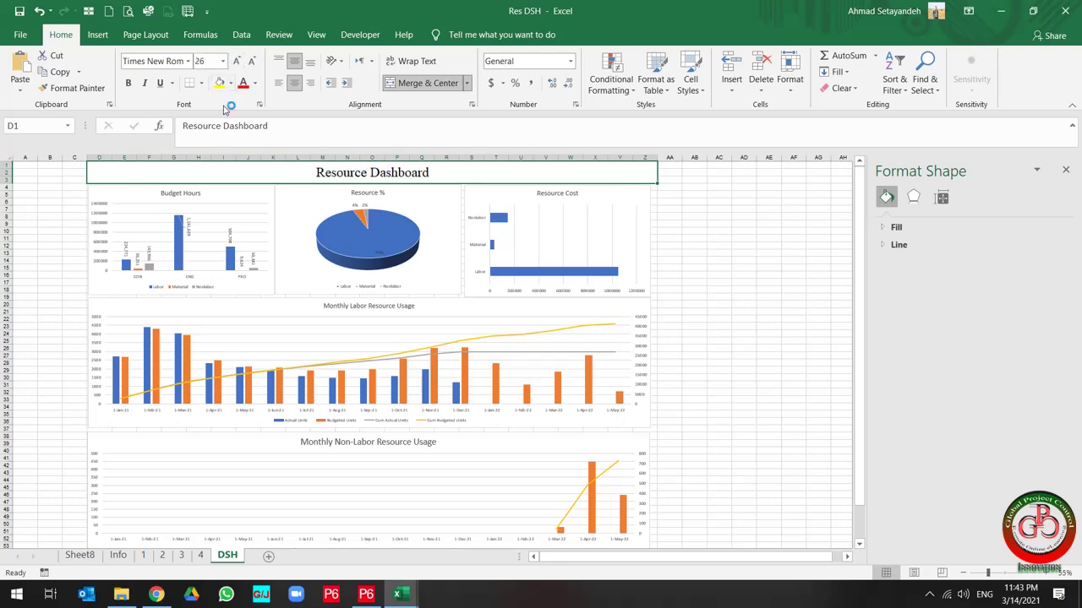
{"action": "left_click", "coordinate": [37, 231]}
Step: Insert slicers for the 1-Phase and 1-Discipline fields from the Budget Hours chart
{"action": "left_click", "coordinate": [131, 199]}
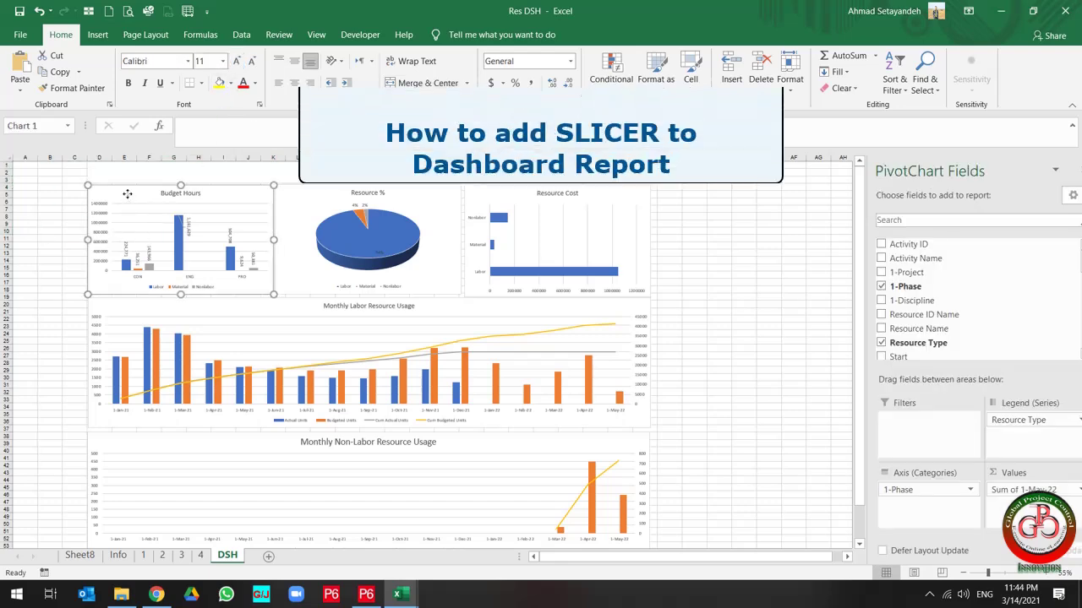
{"action": "right_click", "coordinate": [130, 196]}
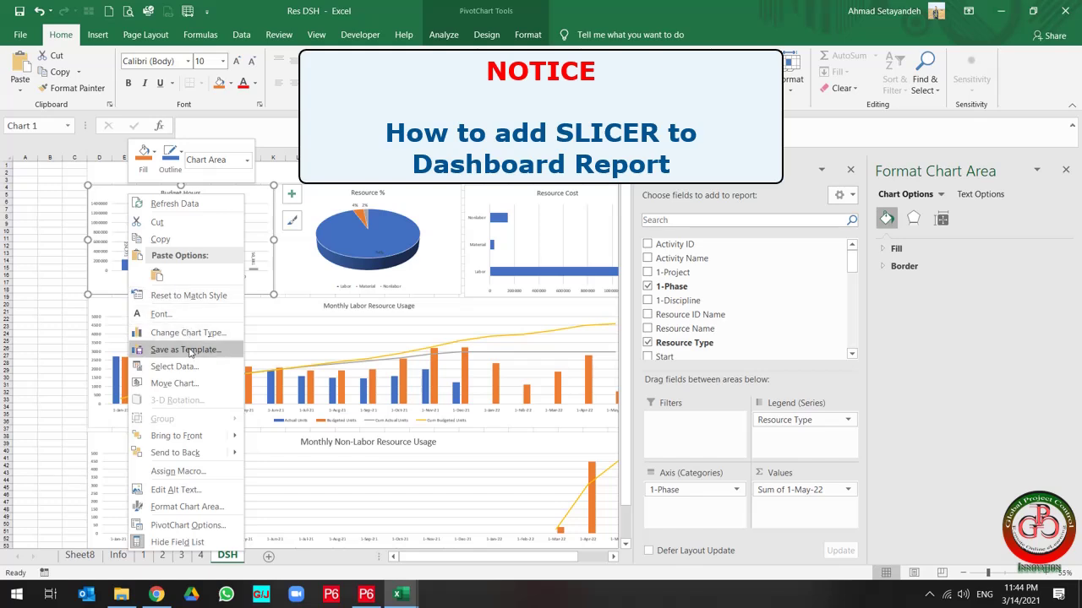
{"action": "left_click", "coordinate": [444, 34]}
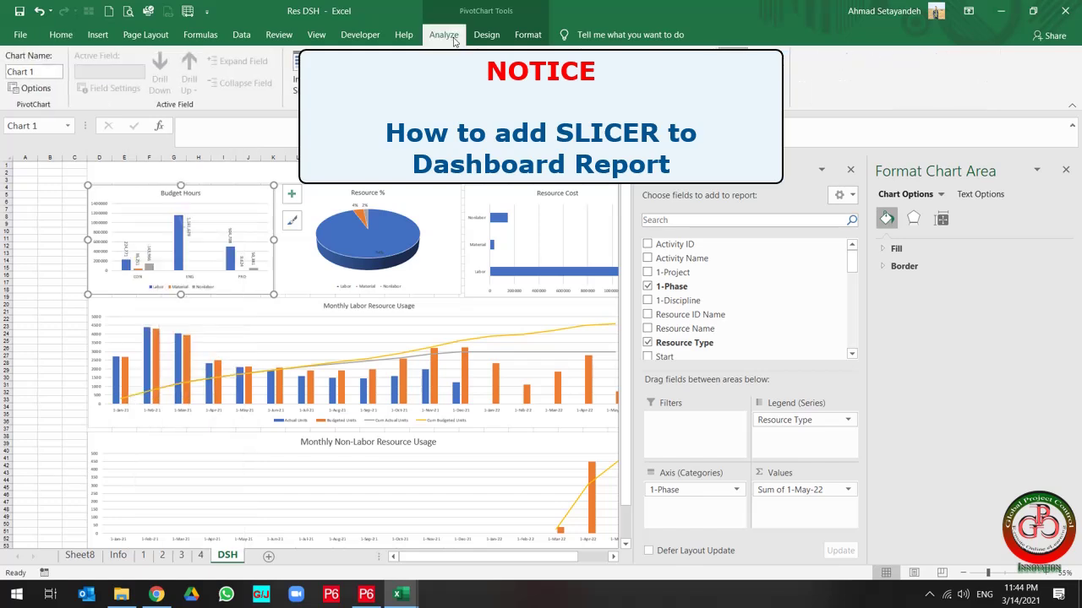
{"action": "left_click", "coordinate": [306, 81]}
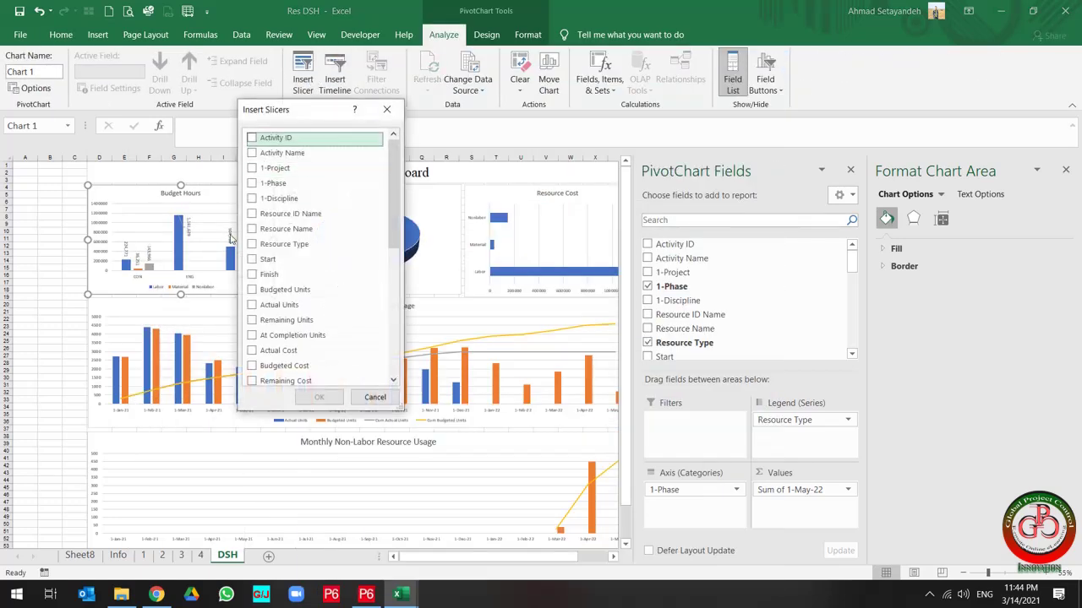
{"action": "left_click", "coordinate": [253, 184]}
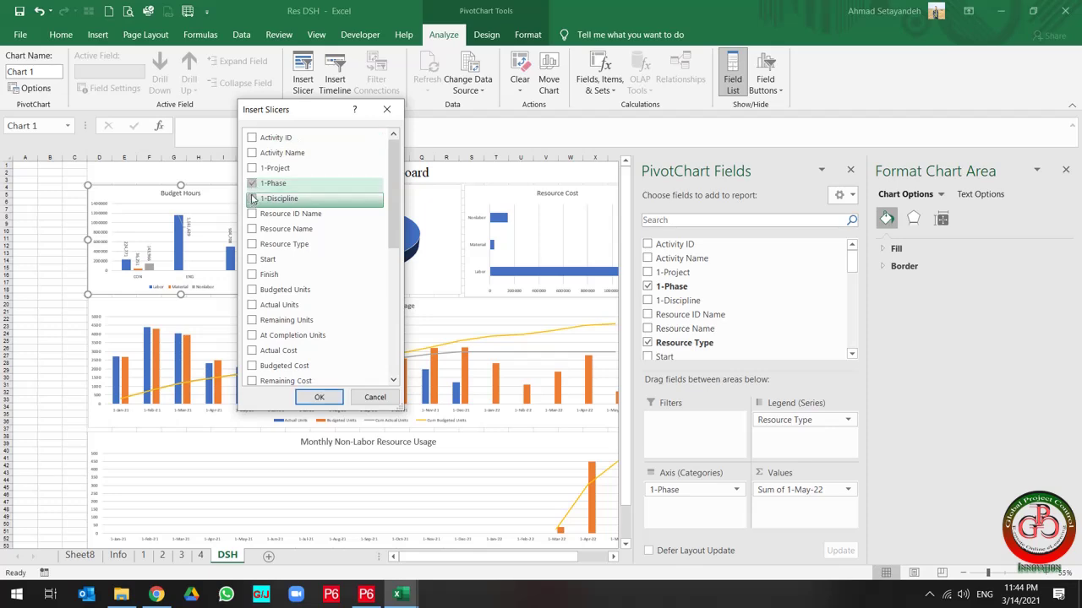
{"action": "left_click", "coordinate": [253, 199]}
{"action": "left_click", "coordinate": [320, 397]}
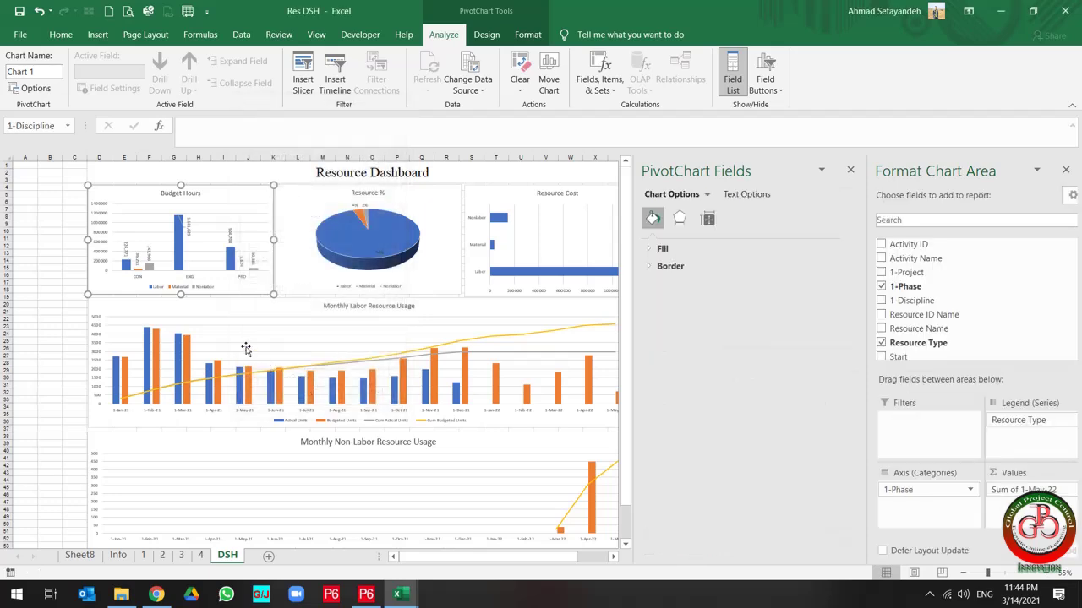
Step: Place both slicers in the blank columns beside the charts, then shorten the 1-Phase slicer to about 1.33" and narrow it slightly
{"action": "left_click_drag", "start_coordinate": [331, 321], "coordinate": [47, 305]}
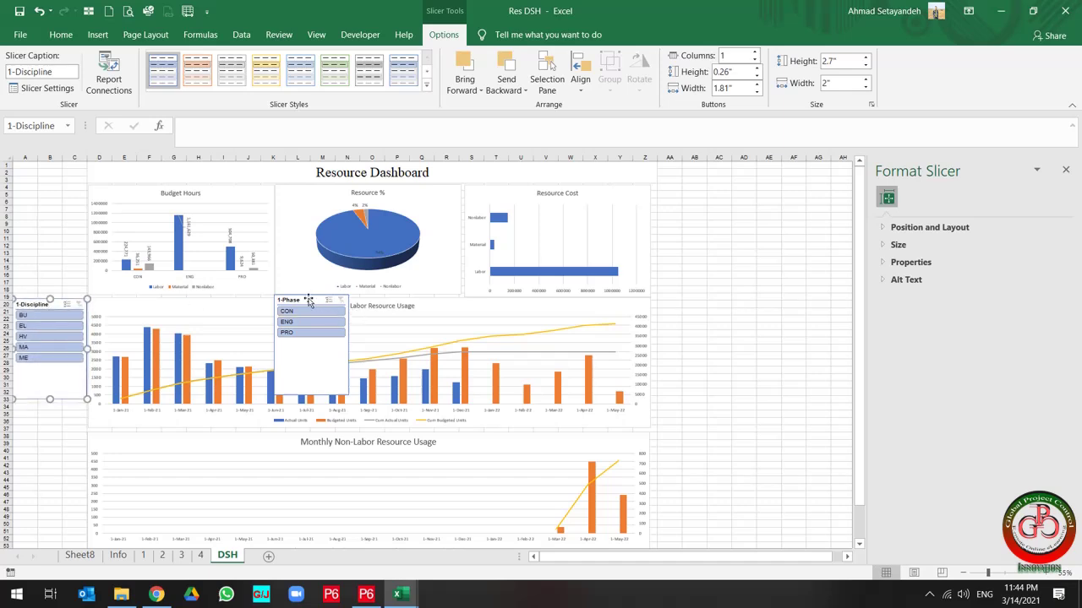
{"action": "left_click_drag", "start_coordinate": [308, 302], "coordinate": [38, 190]}
{"action": "left_click_drag", "start_coordinate": [51, 285], "coordinate": [39, 234]}
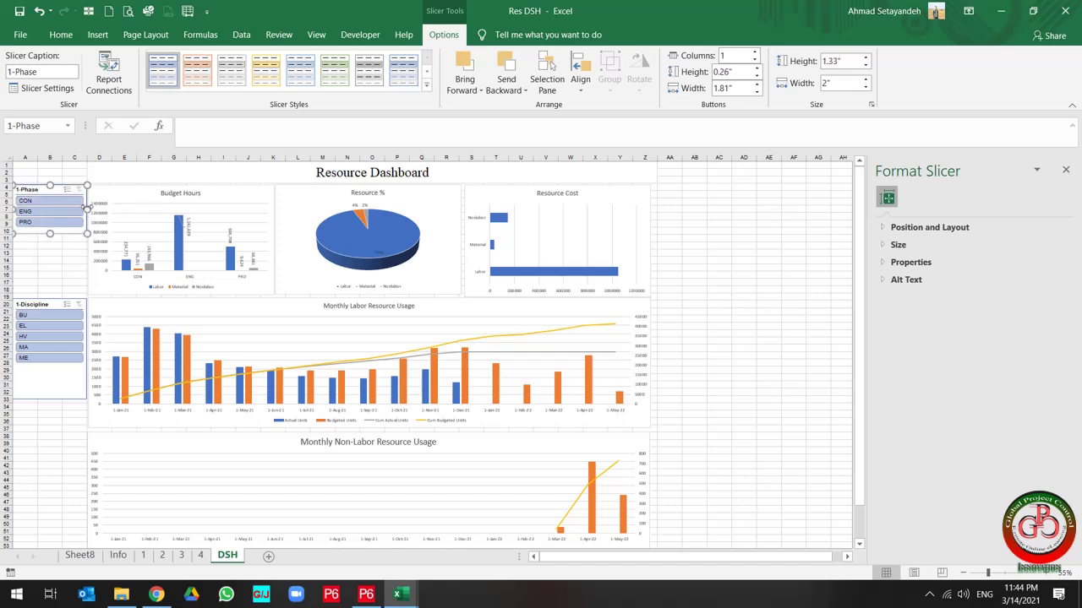
{"action": "left_click_drag", "start_coordinate": [87, 208], "coordinate": [81, 207]}
Step: Narrow the 1-Discipline slicer to about 1.8", position it directly beneath the 1-Phase slicer and shorten it to fit its buttons
{"action": "left_click_drag", "start_coordinate": [80, 347], "coordinate": [80, 287]}
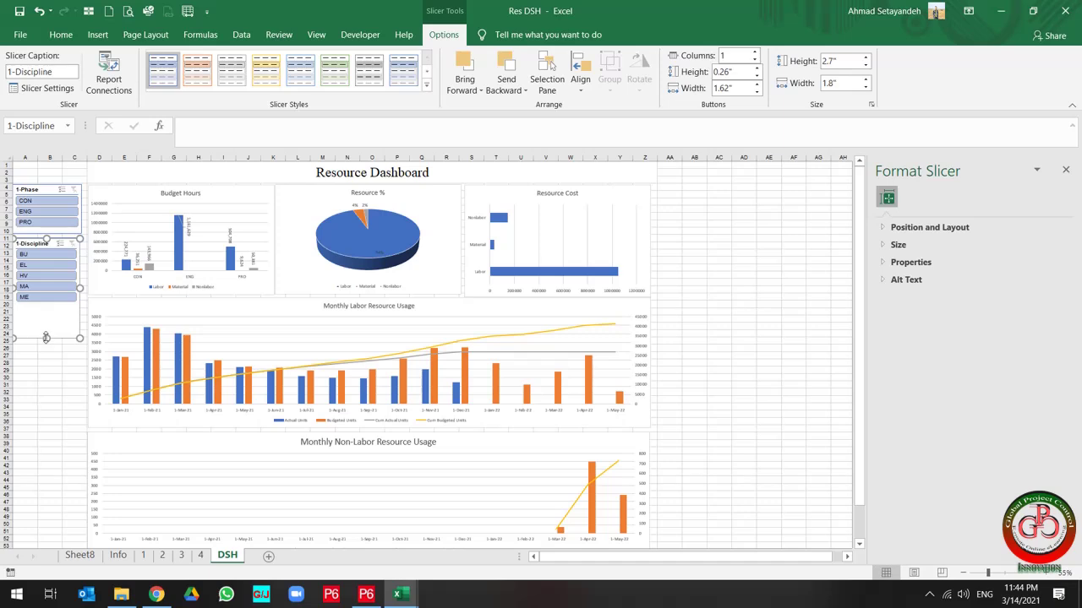
{"action": "left_click_drag", "start_coordinate": [47, 337], "coordinate": [46, 310]}
{"action": "left_click", "coordinate": [43, 354]}
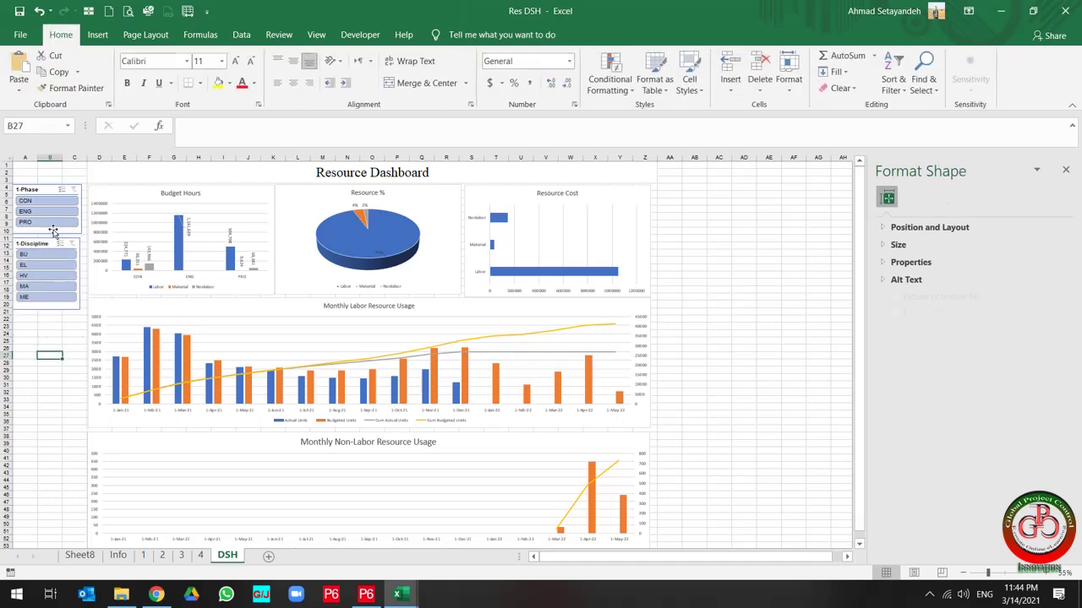
Step: Test the slicers by filtering to phase CON and disciplines HV, MA and ME in turn, and clear both filters
{"action": "left_click", "coordinate": [50, 203]}
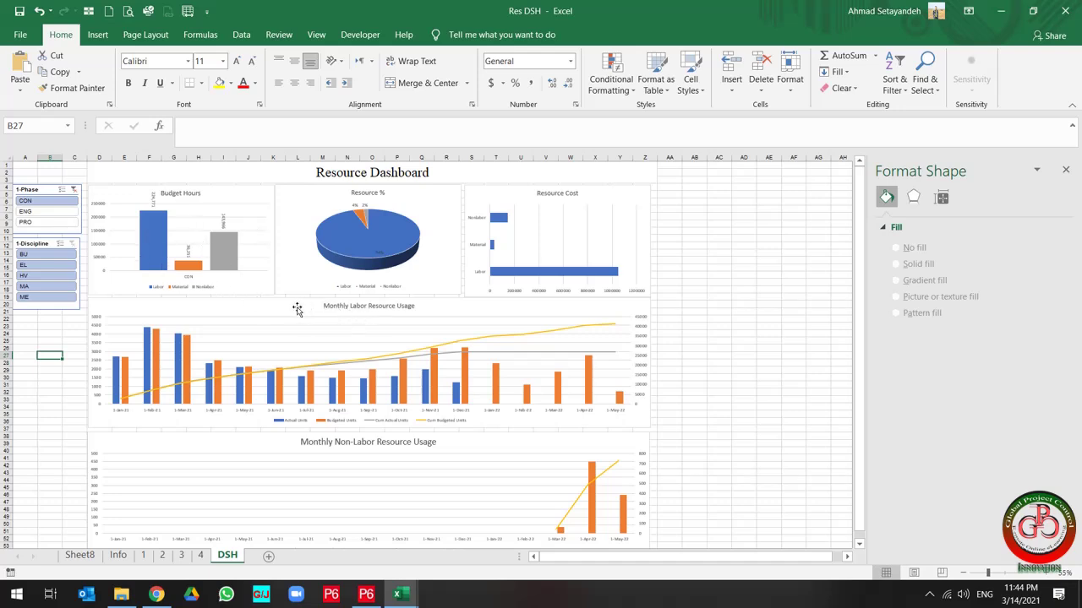
{"action": "left_click", "coordinate": [30, 275]}
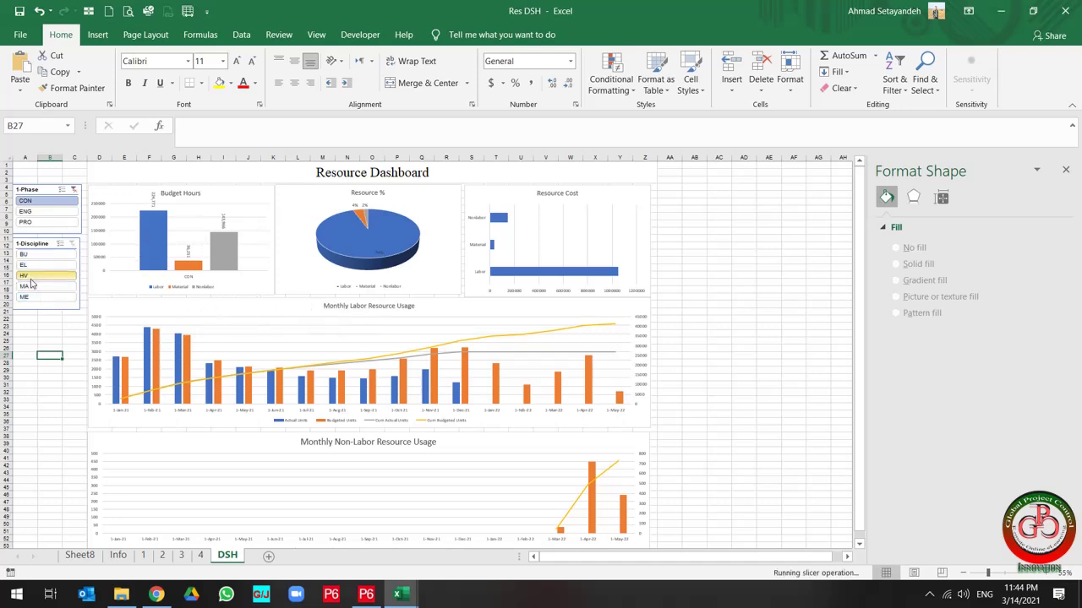
{"action": "left_click", "coordinate": [40, 286]}
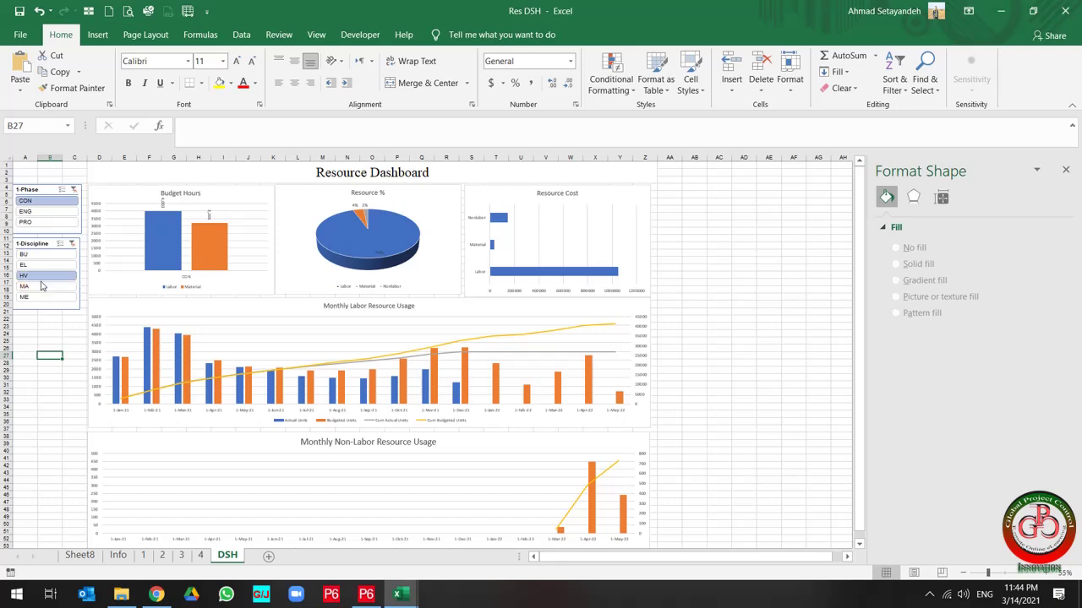
{"action": "left_click", "coordinate": [46, 299]}
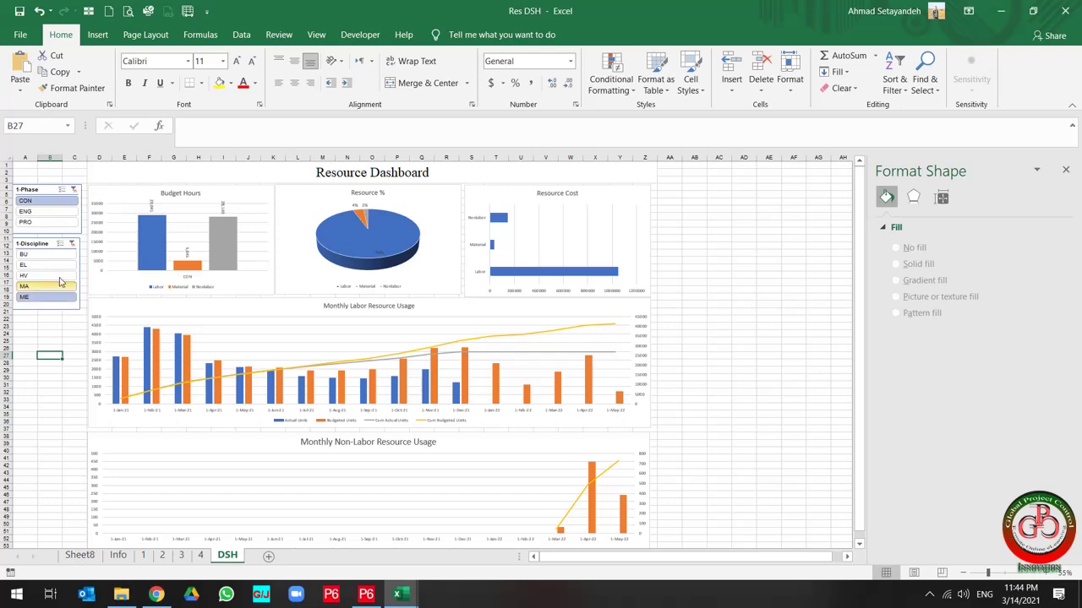
{"action": "left_click", "coordinate": [72, 244]}
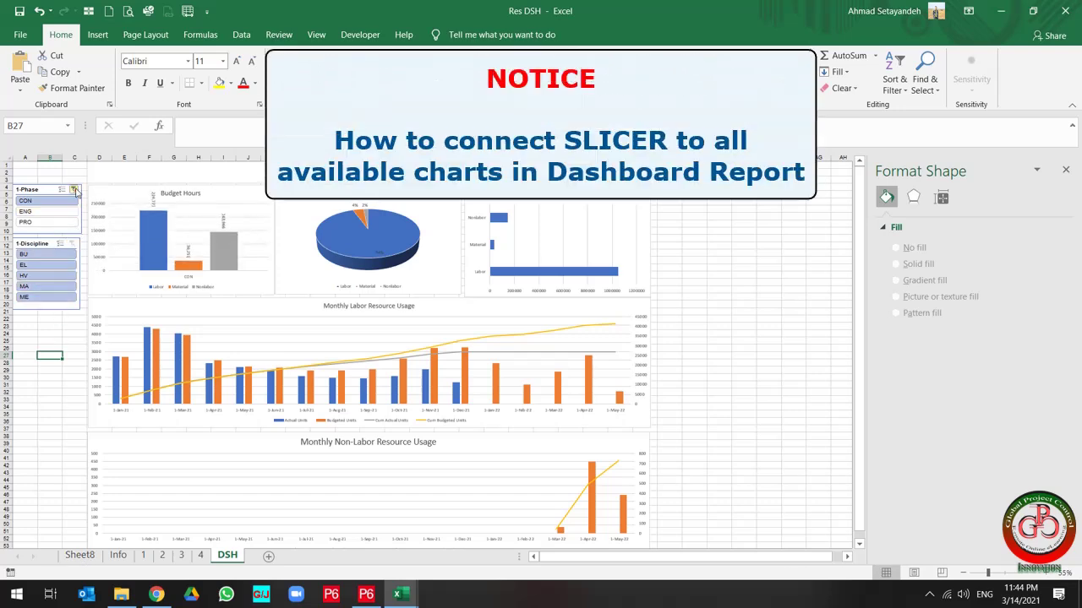
{"action": "left_click", "coordinate": [74, 190]}
Step: Rename the Sheet8 worksheet as 5
{"action": "left_click", "coordinate": [79, 555]}
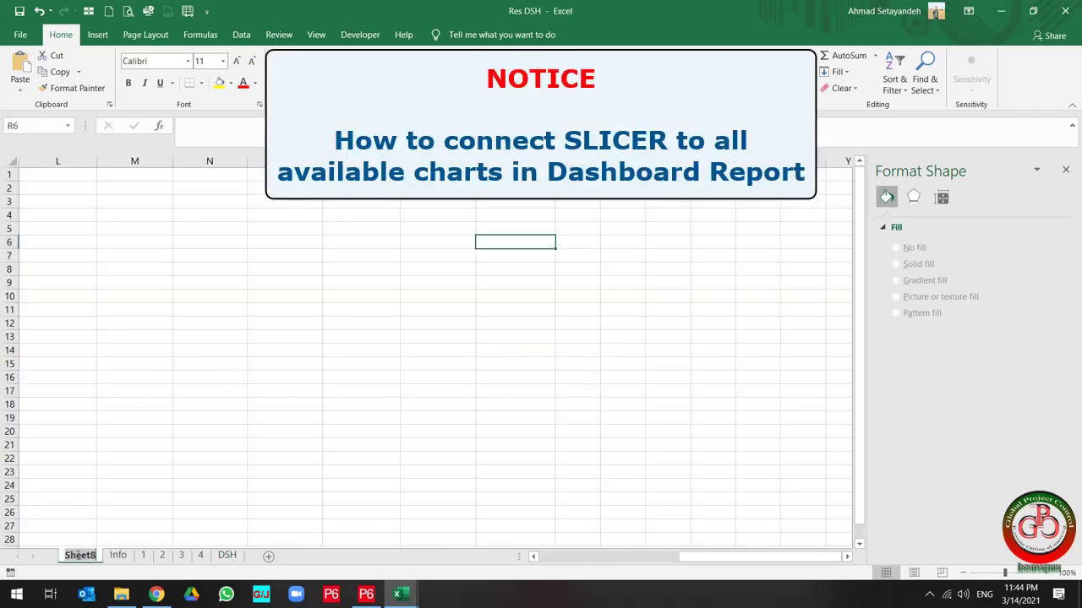
{"action": "type", "text": "5"}
{"action": "key", "text": "Return"}
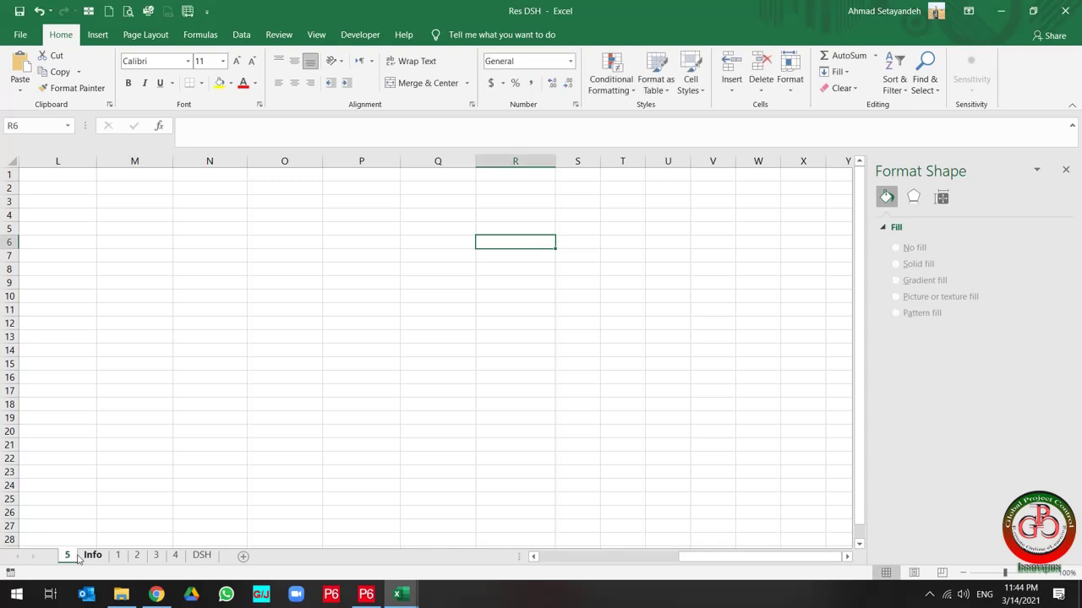
Step: Move worksheet 5 between worksheets 4 and DSH, and return to the DSH dashboard
{"action": "left_click_drag", "start_coordinate": [189, 557], "coordinate": [187, 556]}
{"action": "left_click", "coordinate": [202, 557]}
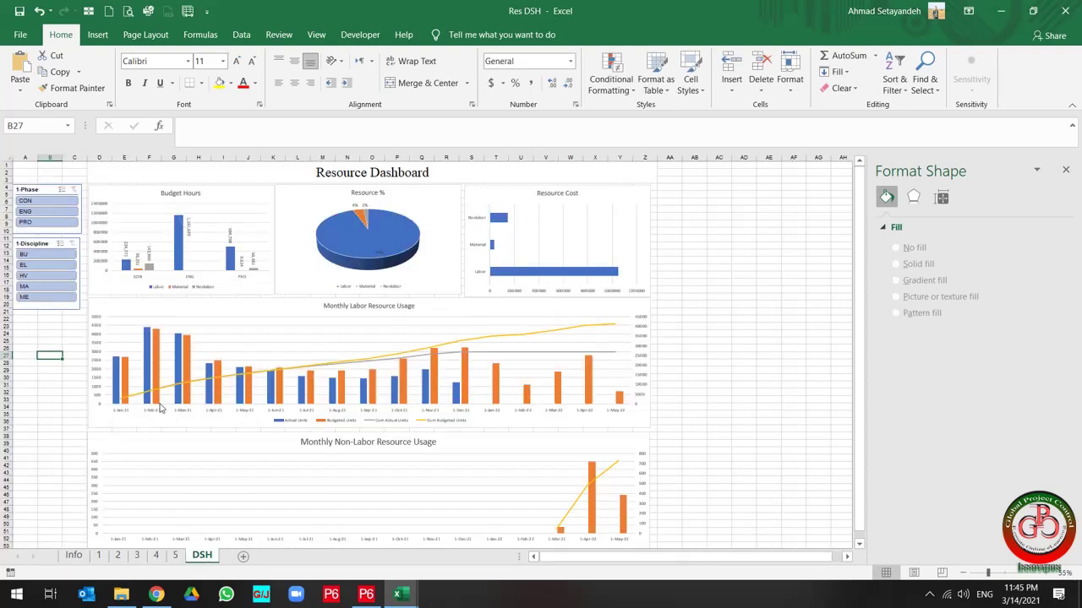
{"action": "left_click", "coordinate": [54, 324]}
Step: Connect the 1-Phase slicer to PivotTable3, PivotTable5, PivotTable6 and PivotTable7 in its report connections
{"action": "left_click", "coordinate": [40, 189]}
{"action": "right_click", "coordinate": [40, 189]}
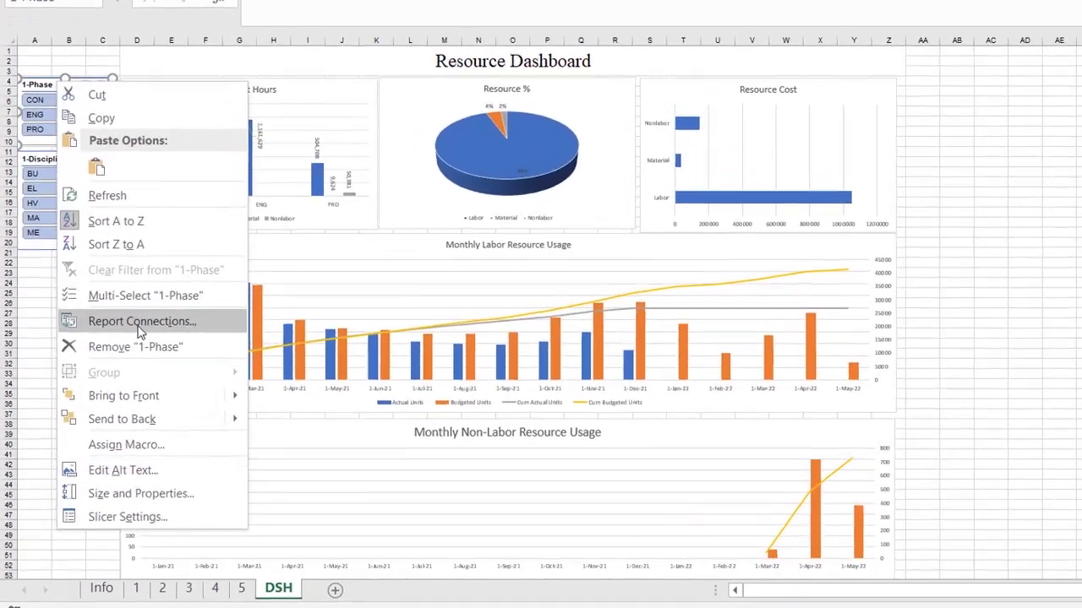
{"action": "left_click", "coordinate": [120, 343]}
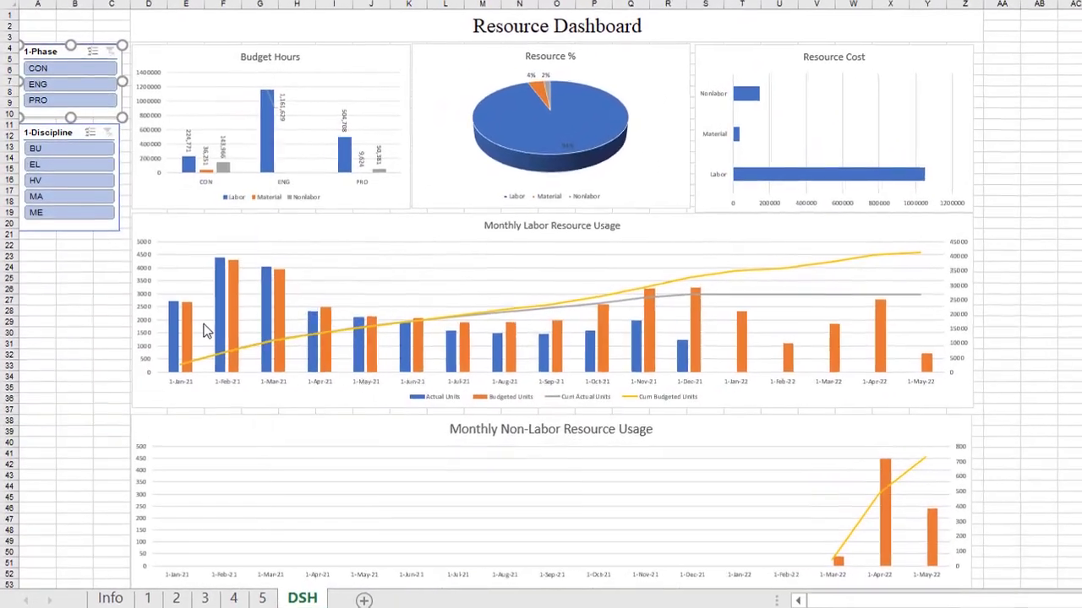
{"action": "left_click", "coordinate": [15, 344]}
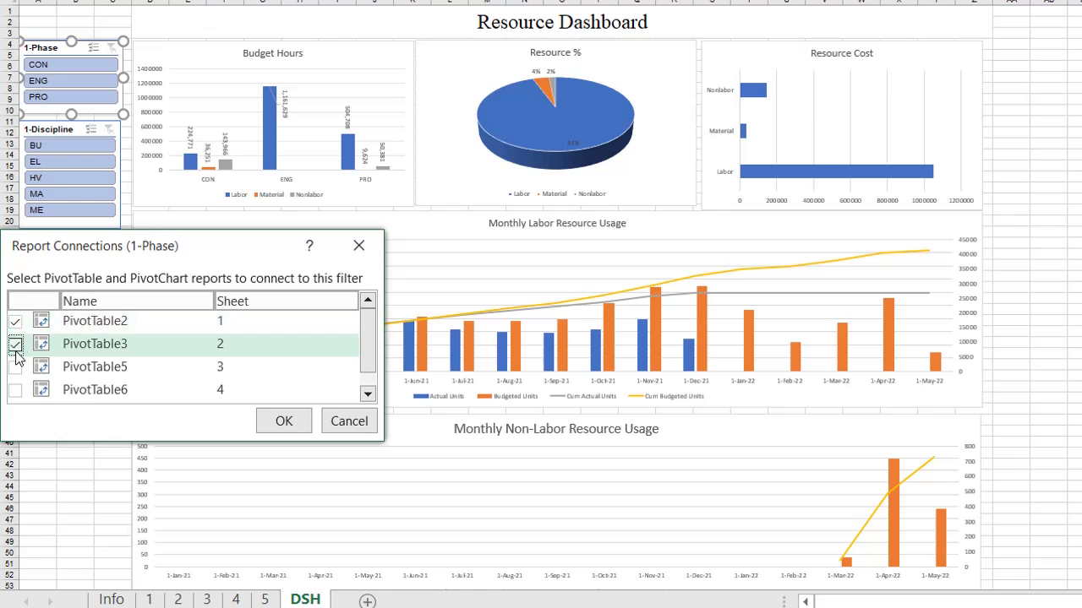
{"action": "left_click", "coordinate": [15, 366]}
{"action": "left_click", "coordinate": [16, 391]}
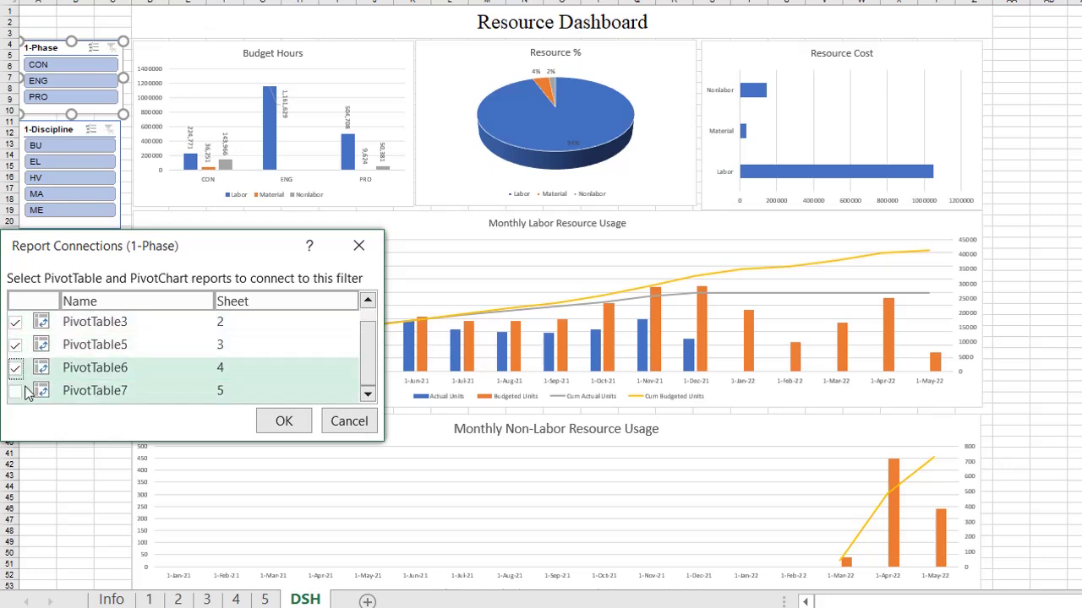
{"action": "left_click", "coordinate": [16, 391]}
{"action": "left_click", "coordinate": [284, 420]}
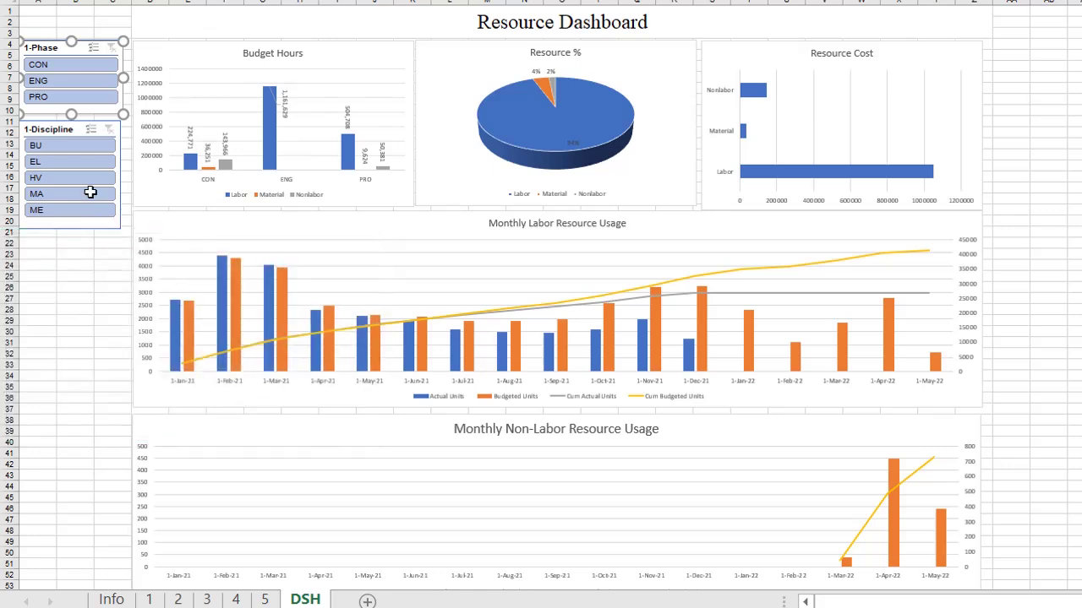
Step: Connect the 1-Discipline slicer to PivotTable3, PivotTable5, PivotTable6 and PivotTable7 in its report connections
{"action": "left_click", "coordinate": [80, 126]}
{"action": "right_click", "coordinate": [81, 126]}
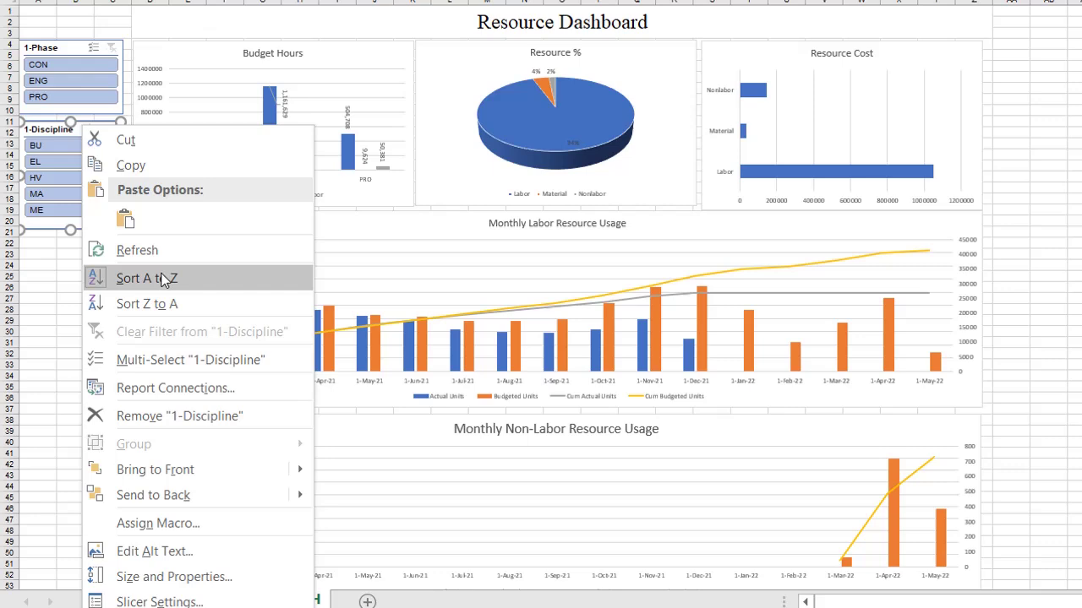
{"action": "left_click", "coordinate": [163, 397]}
{"action": "left_click", "coordinate": [15, 431]}
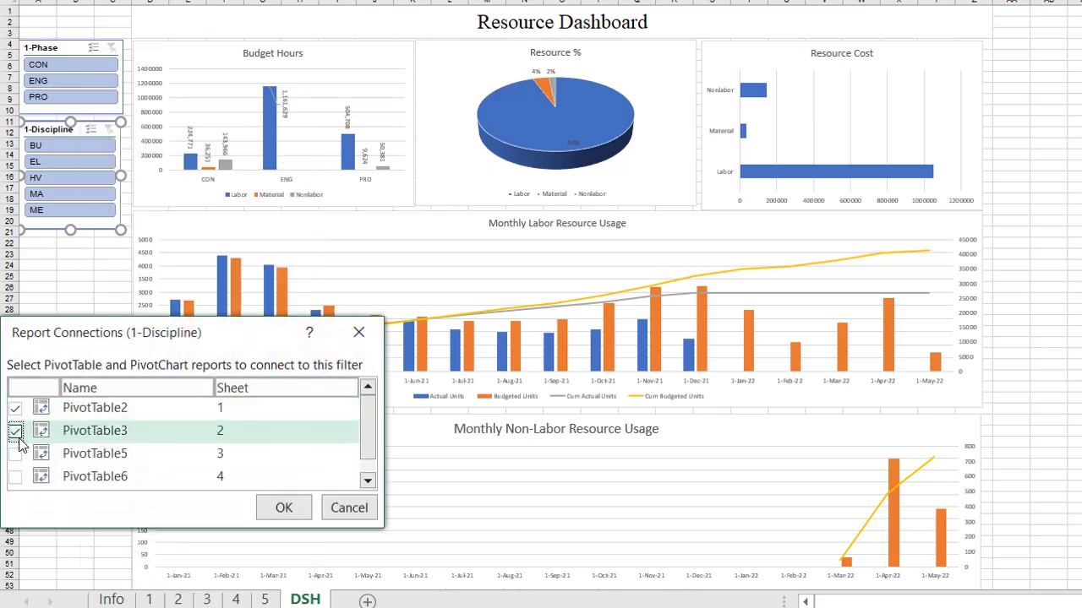
{"action": "left_click", "coordinate": [15, 453]}
{"action": "left_click", "coordinate": [15, 477]}
{"action": "scroll", "coordinate": [38, 480], "scroll_direction": "down", "scroll_amount": 1}
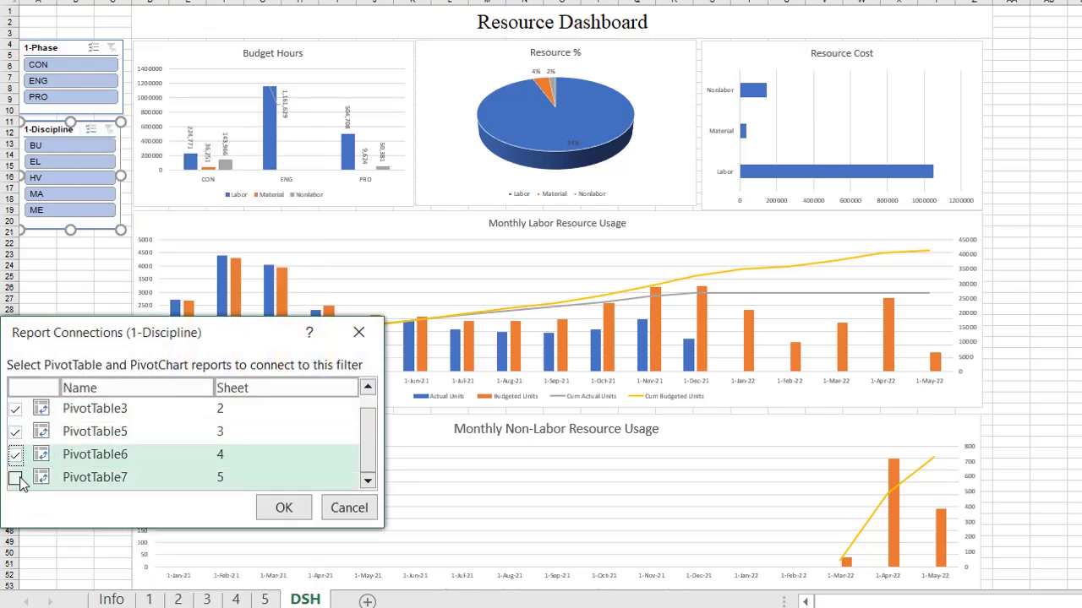
{"action": "left_click", "coordinate": [16, 477]}
{"action": "left_click", "coordinate": [283, 511]}
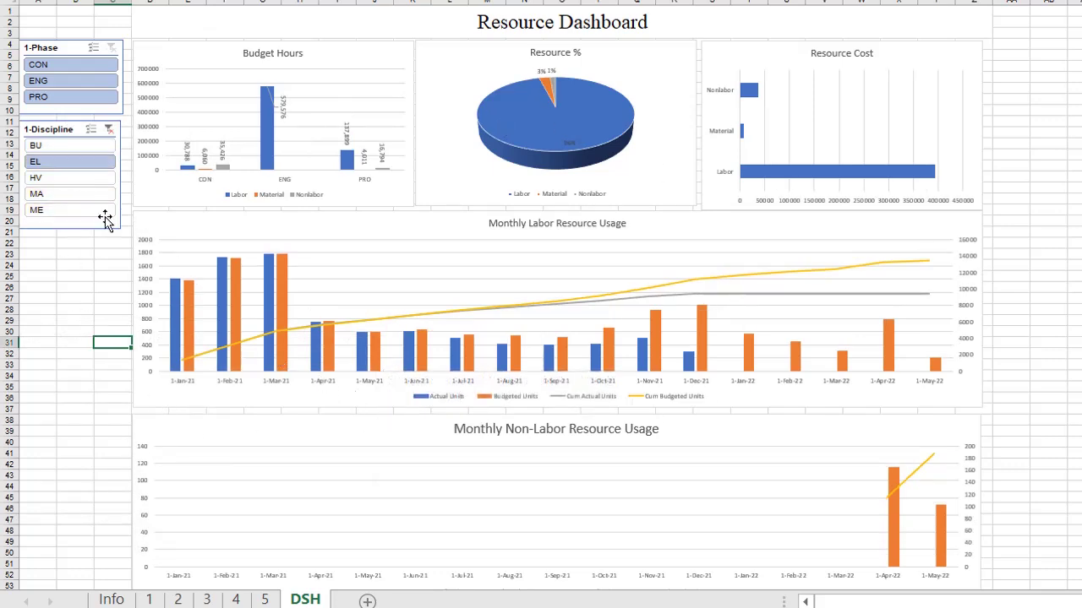
Step: Test the connected slicers with disciplines HV, MA and ME and phases ENG, PRO and CON in turn, and clear both filters
{"action": "left_click", "coordinate": [73, 178]}
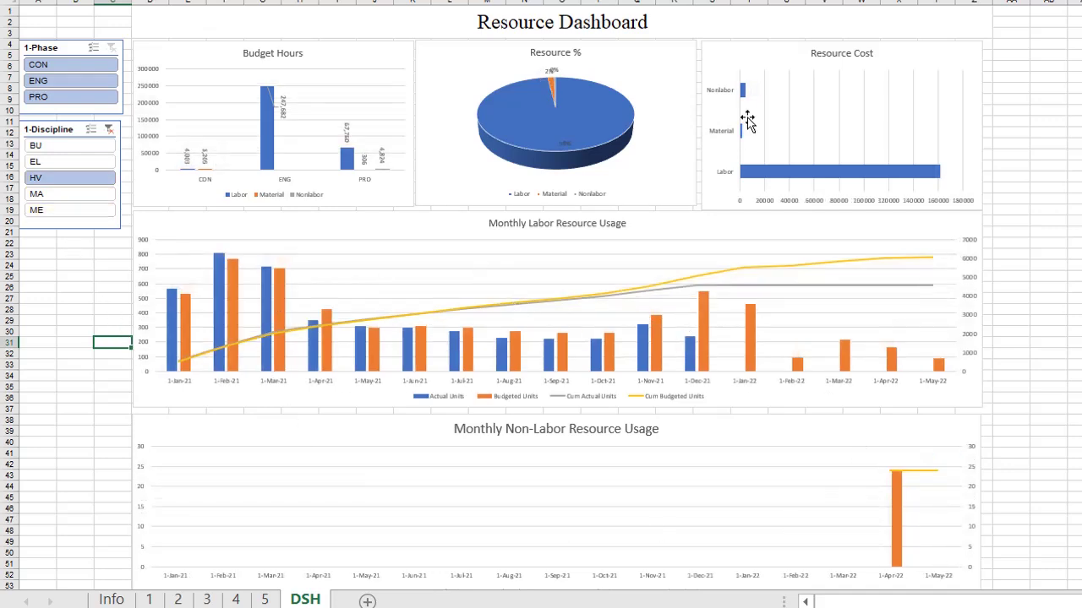
{"action": "left_click", "coordinate": [76, 192]}
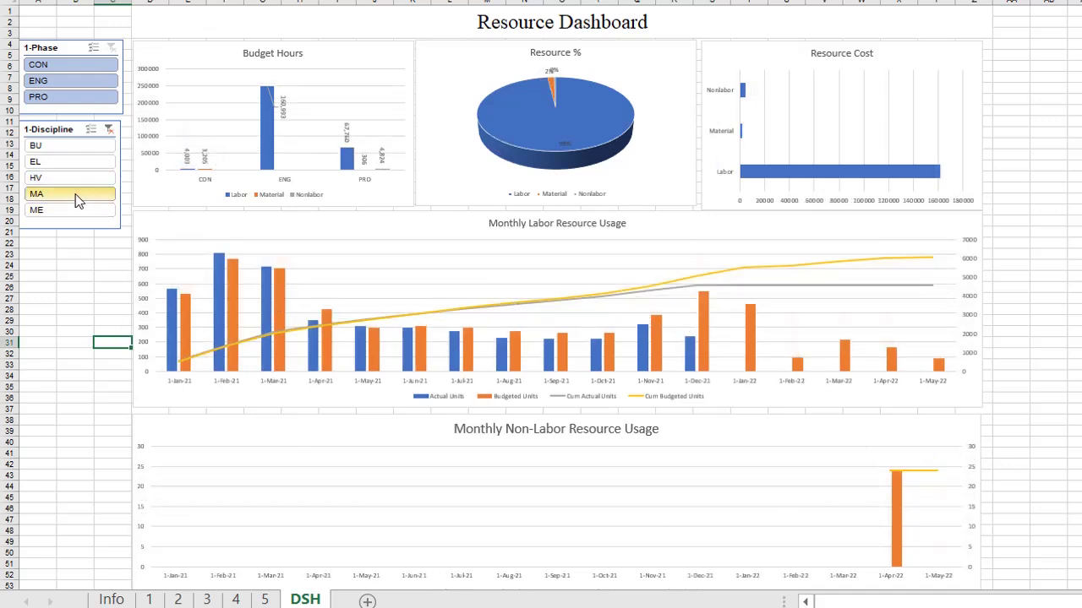
{"action": "left_click", "coordinate": [62, 212]}
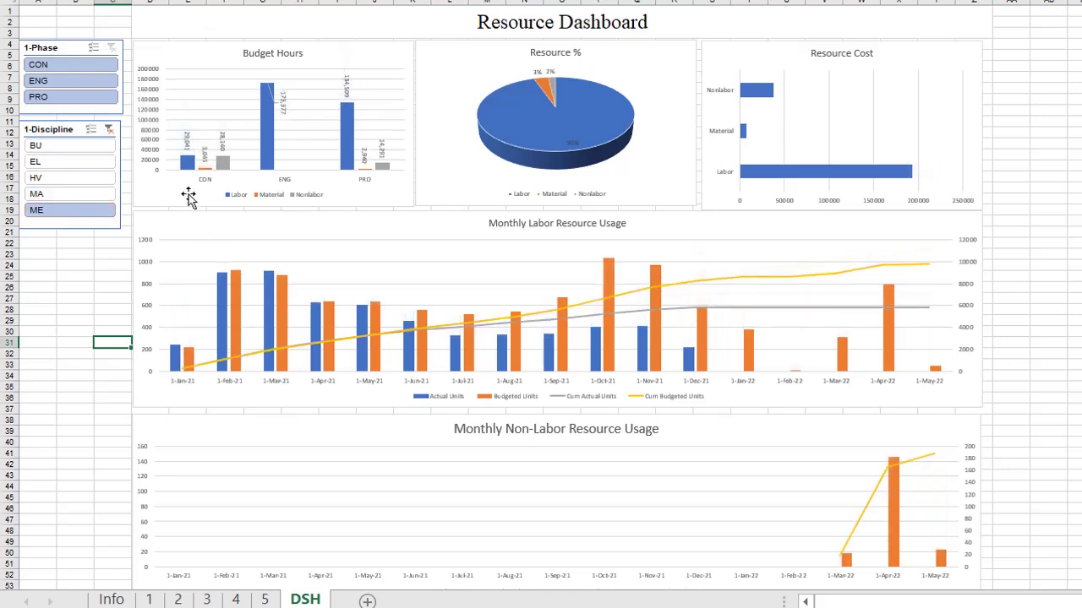
{"action": "left_click", "coordinate": [65, 81]}
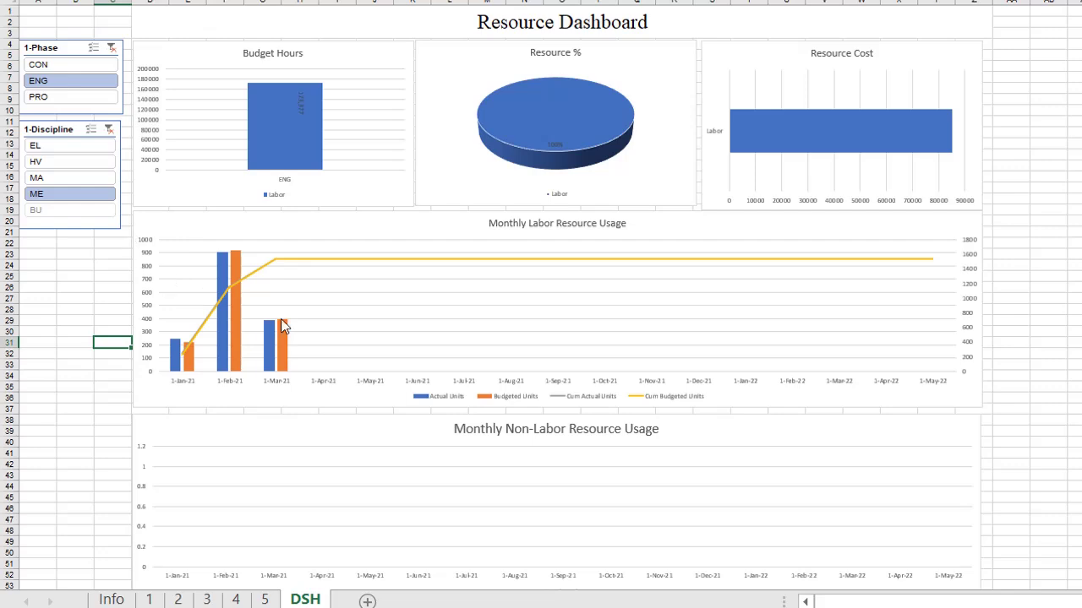
{"action": "left_click", "coordinate": [66, 96]}
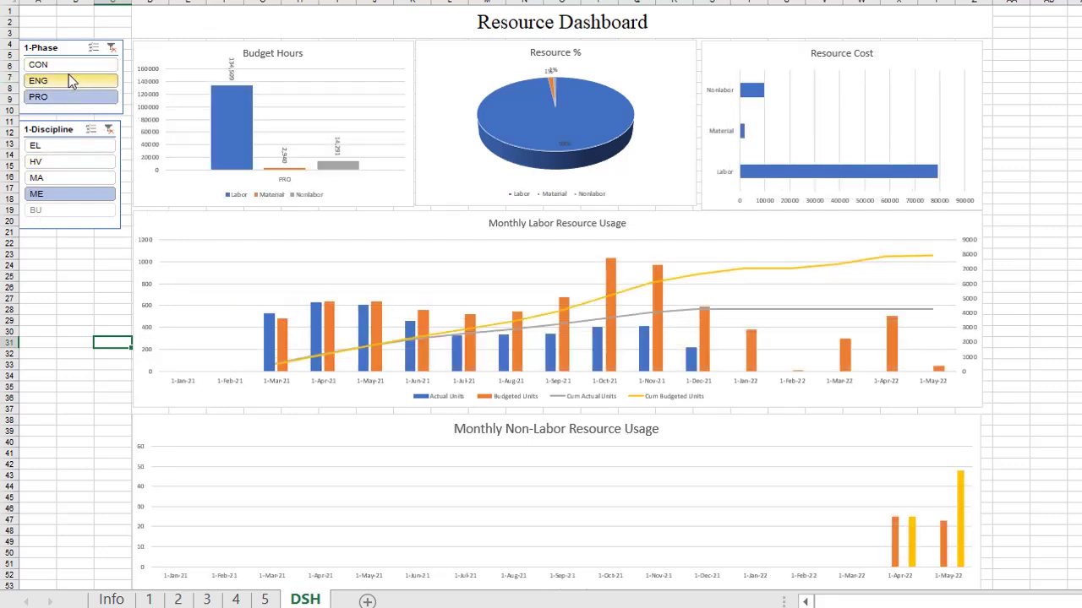
{"action": "left_click", "coordinate": [71, 66]}
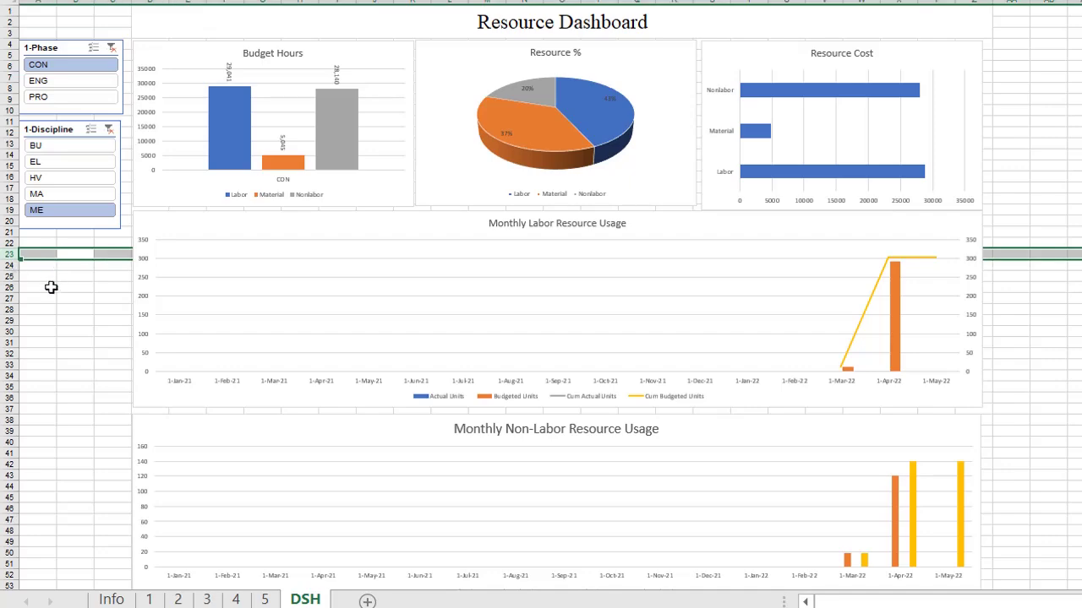
{"action": "left_click", "coordinate": [51, 288]}
{"action": "left_click", "coordinate": [110, 131]}
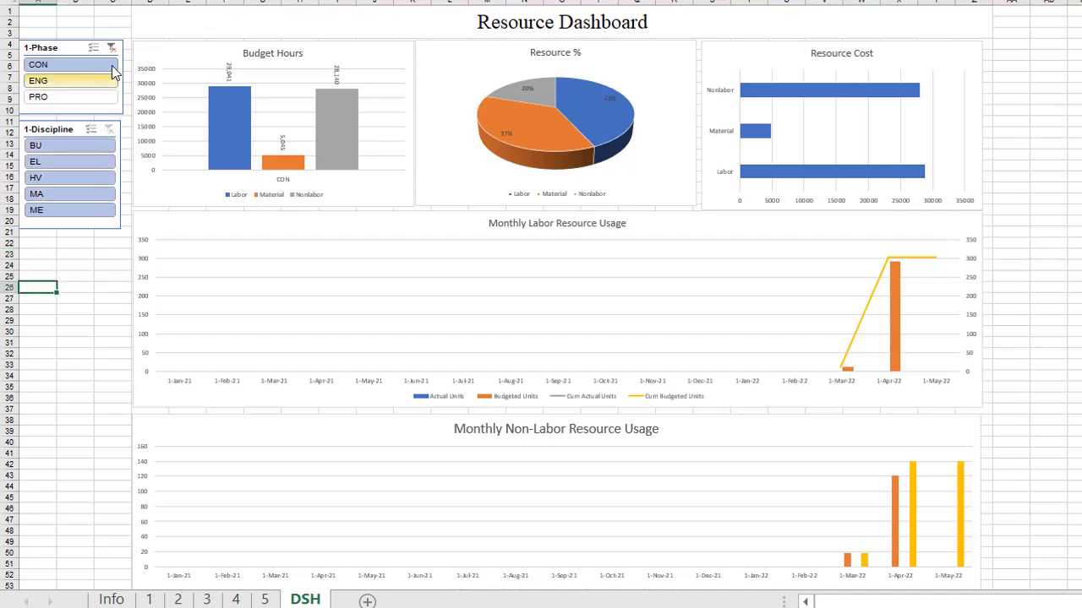
{"action": "left_click", "coordinate": [111, 49]}
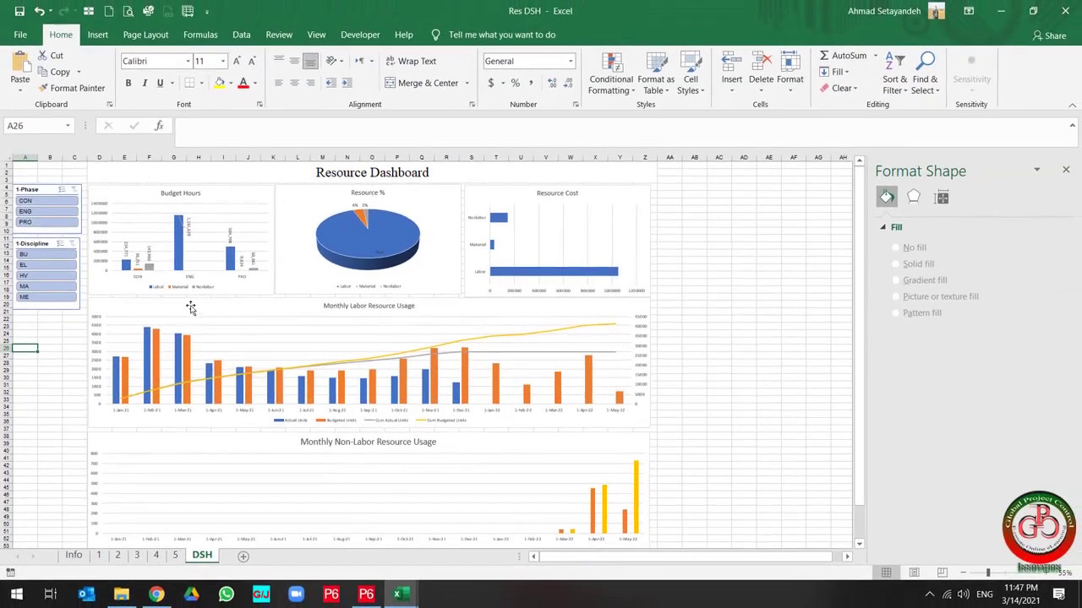
Step: Insert a Resource Name slicer for the Monthly Labor Resource Usage chart
{"action": "left_click", "coordinate": [215, 308]}
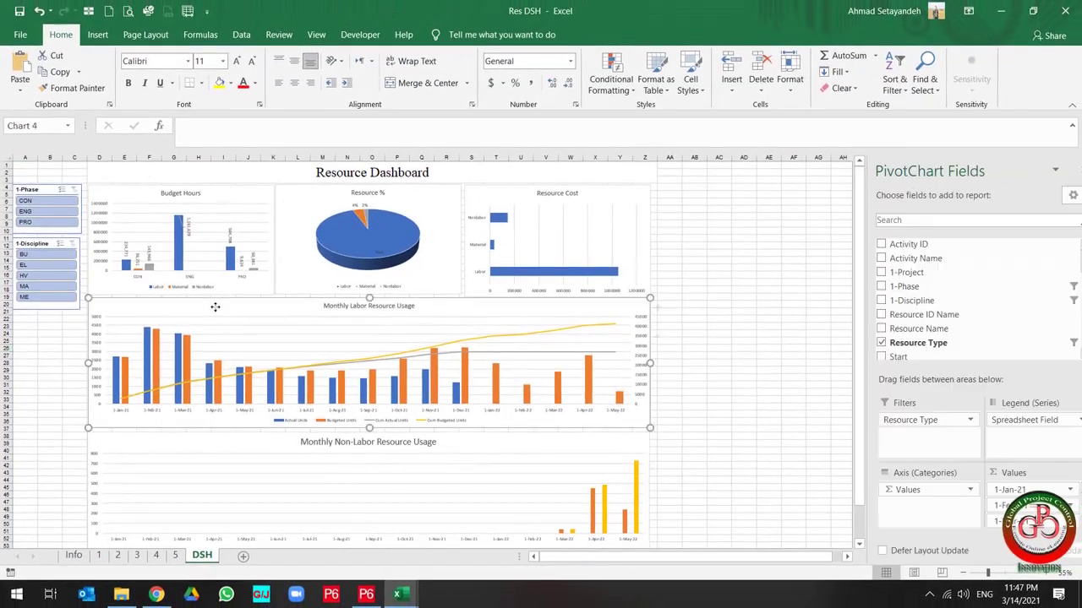
{"action": "left_click", "coordinate": [521, 38]}
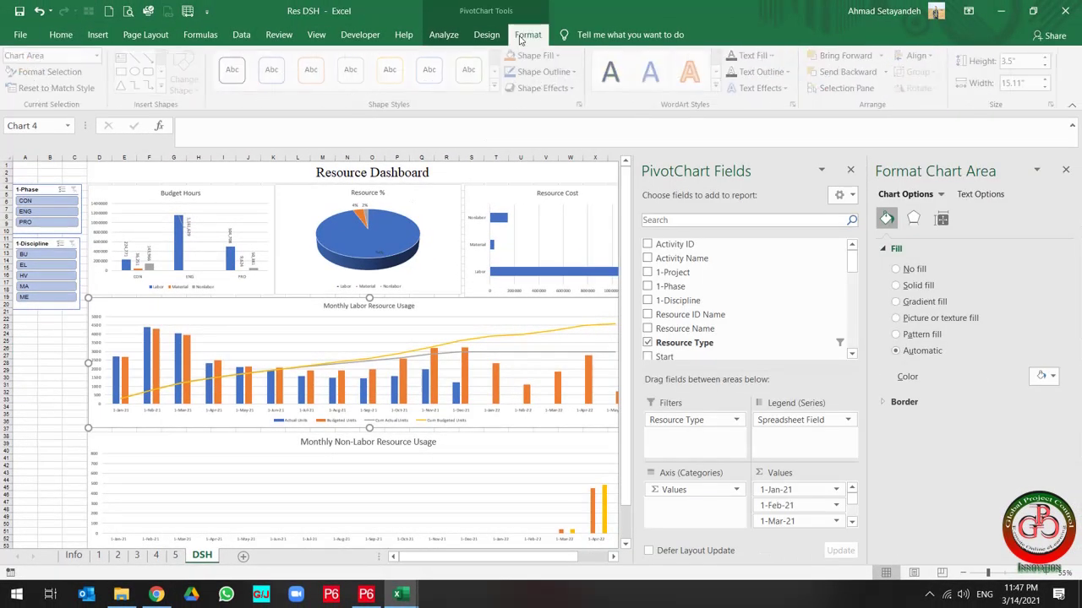
{"action": "left_click", "coordinate": [445, 36]}
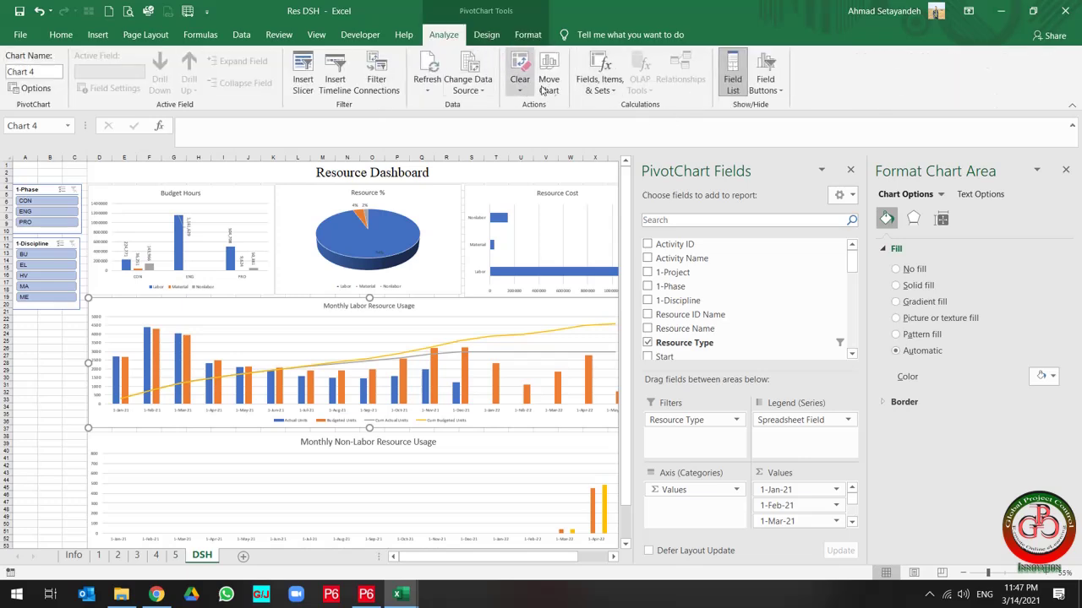
{"action": "left_click", "coordinate": [303, 81]}
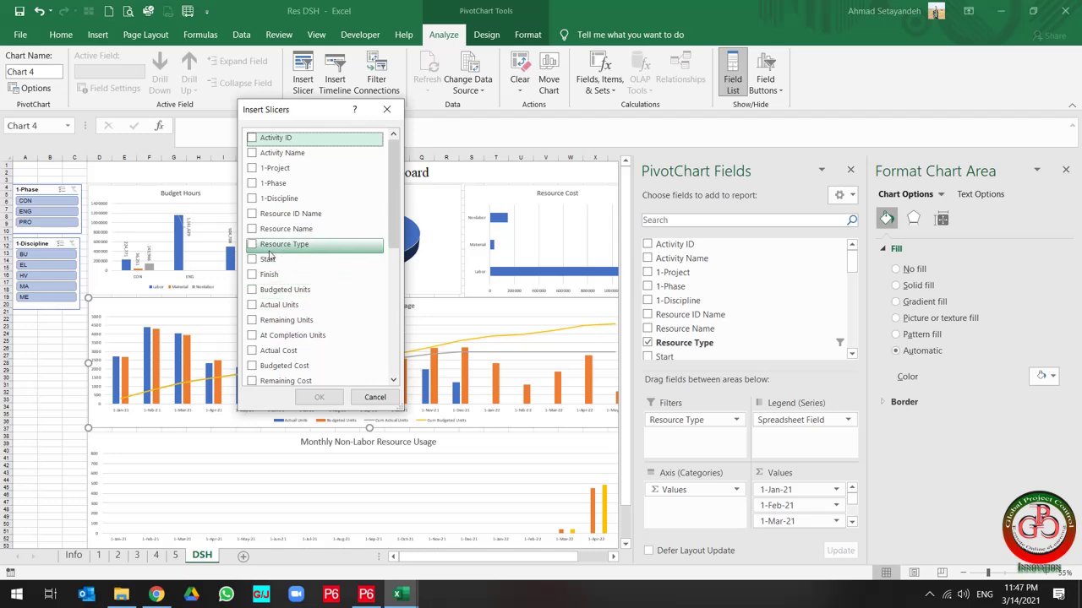
{"action": "left_click", "coordinate": [252, 230]}
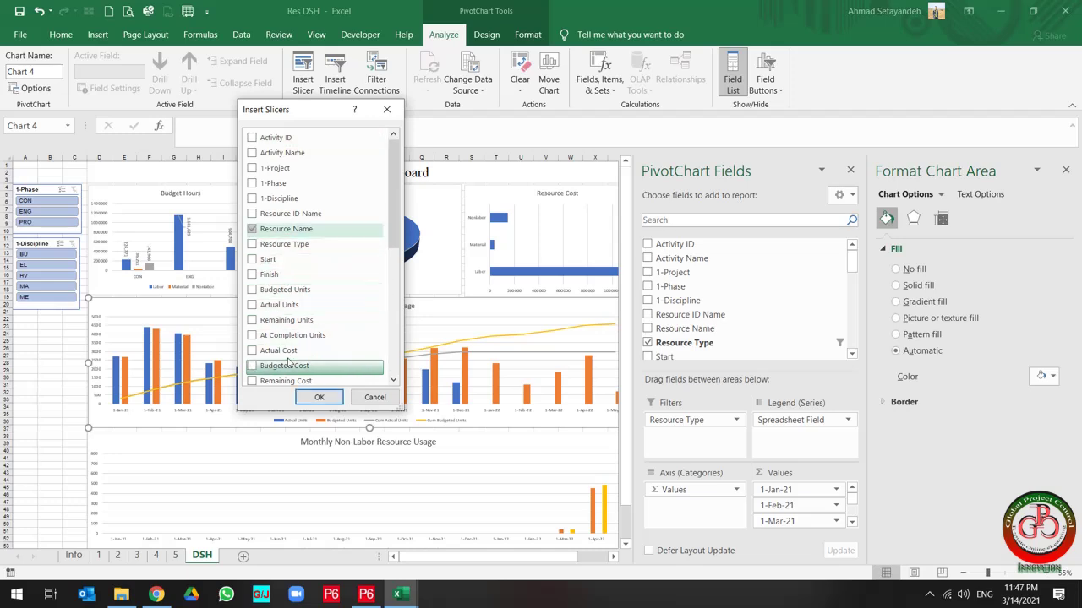
{"action": "left_click", "coordinate": [319, 397]}
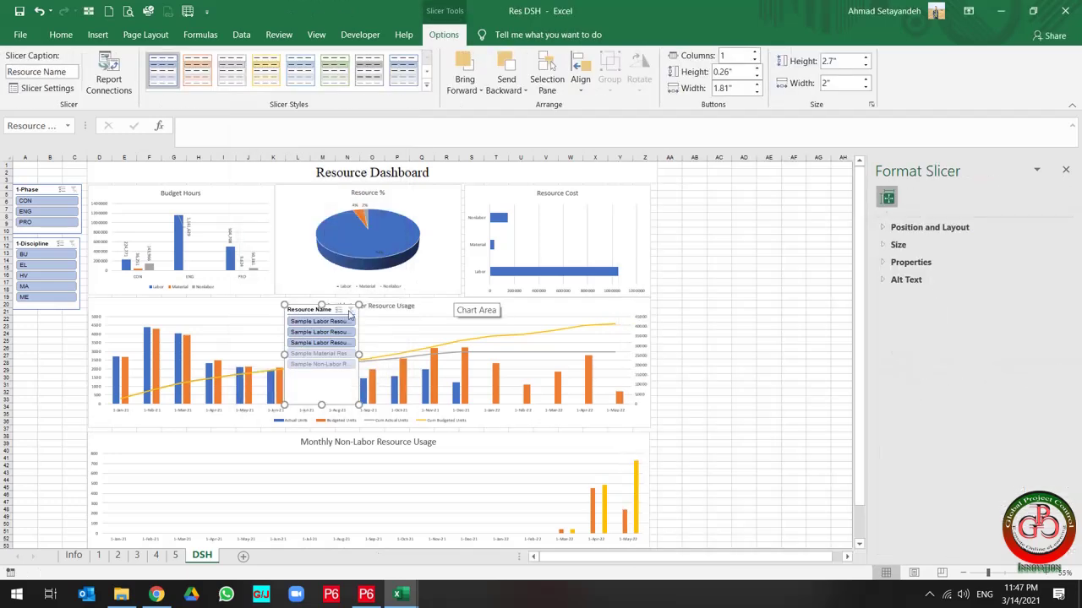
Step: Place the Resource Name slicer directly beneath the 1-Discipline slicer, narrow it to about 1.77" and shorten it to about 1.85"
{"action": "left_click_drag", "start_coordinate": [307, 310], "coordinate": [35, 314]}
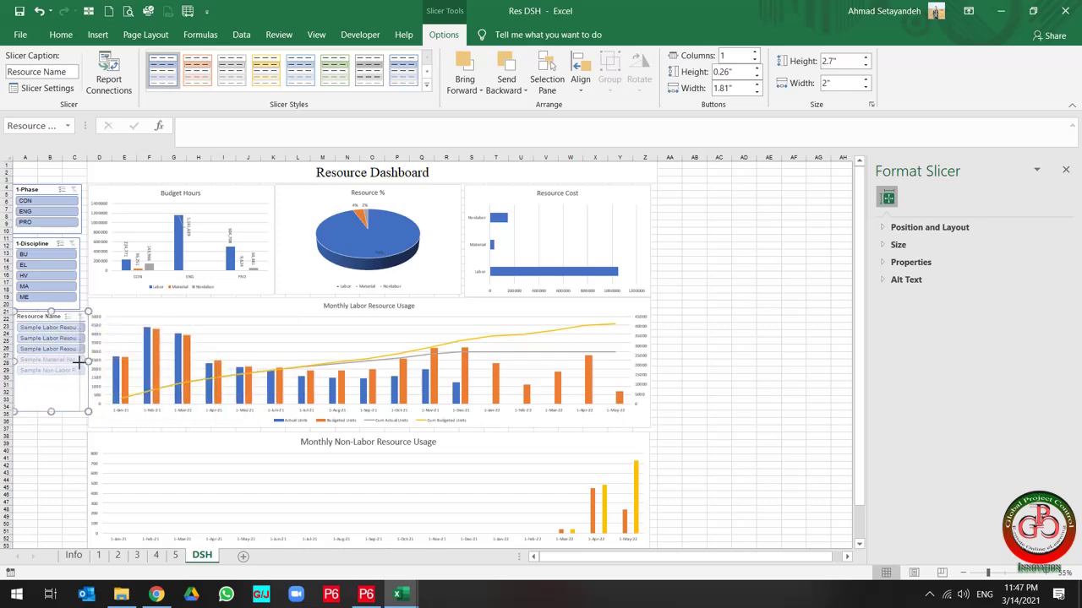
{"action": "left_click_drag", "start_coordinate": [78, 361], "coordinate": [80, 360]}
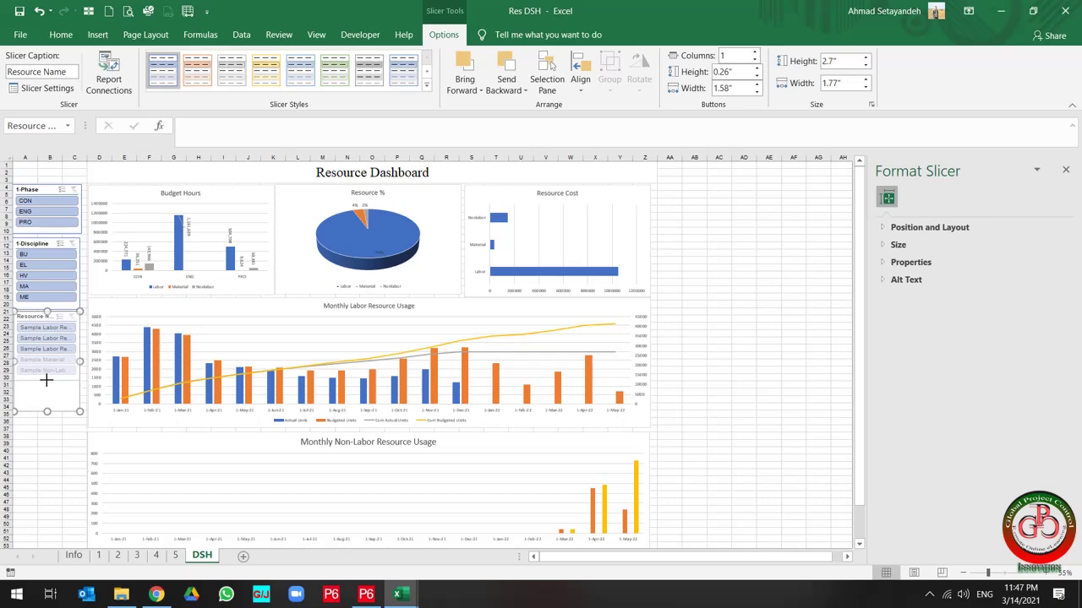
{"action": "left_click_drag", "start_coordinate": [47, 412], "coordinate": [46, 380]}
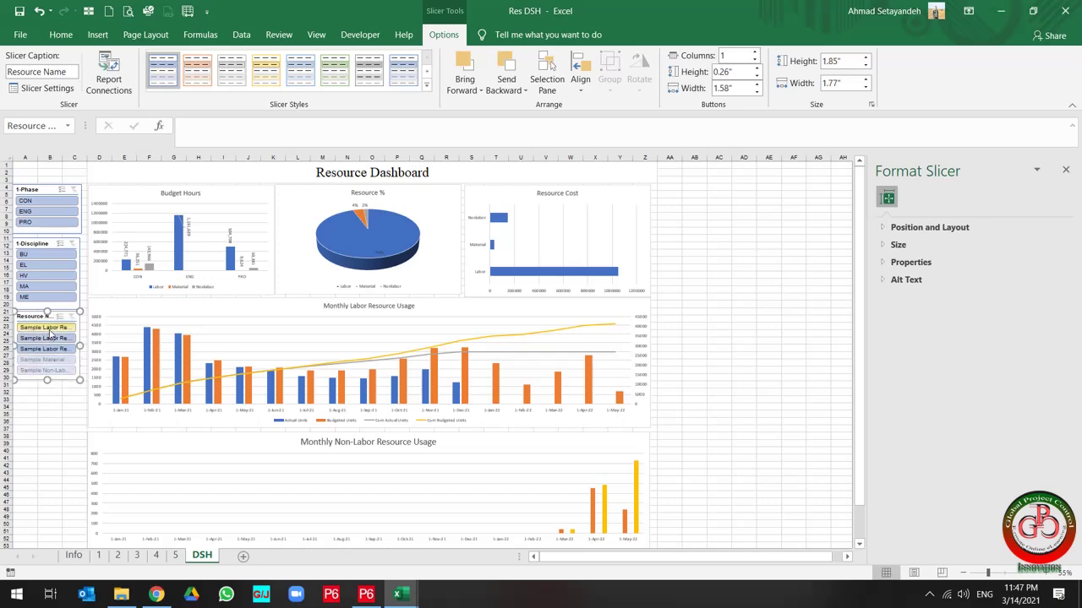
Step: Test the Resource Name slicer by filtering to each Sample Labor resource, the Sample Non-Labor resource and the second labor resource in turn
{"action": "left_click", "coordinate": [48, 330]}
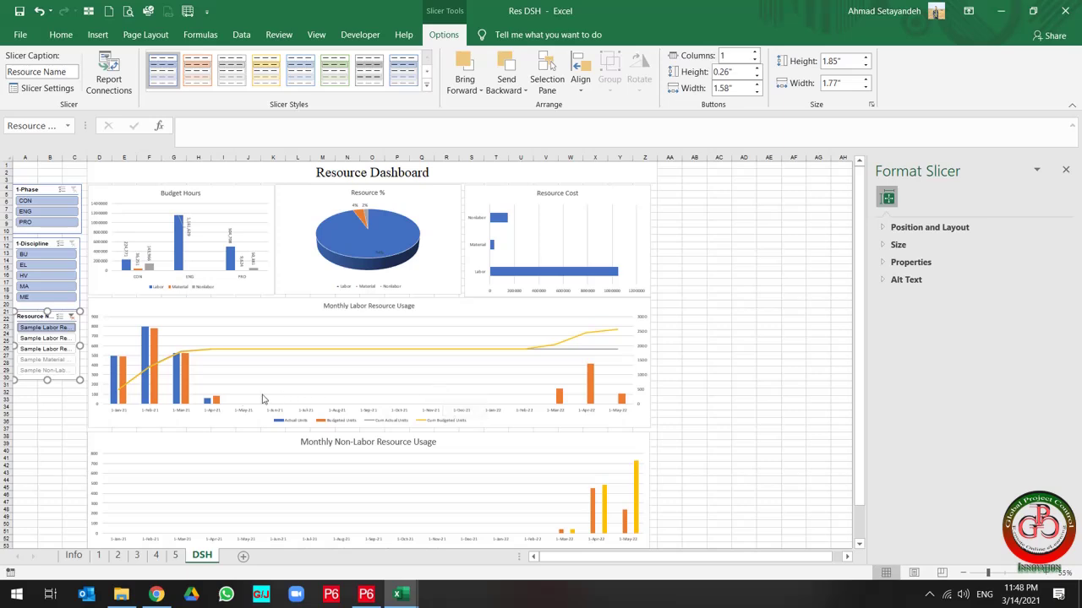
{"action": "left_click", "coordinate": [58, 338]}
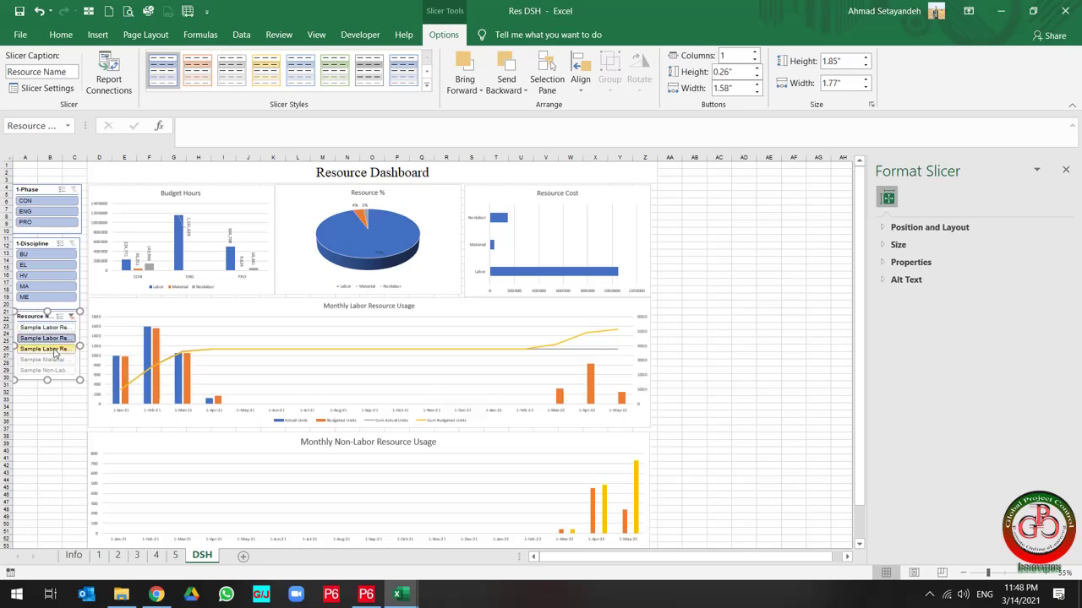
{"action": "left_click", "coordinate": [55, 350]}
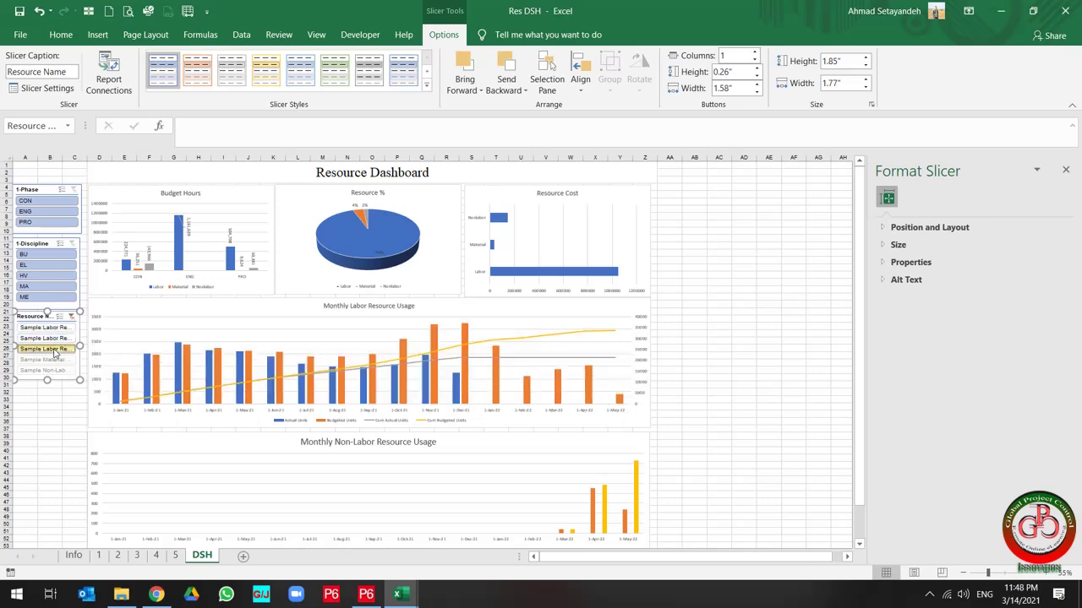
{"action": "left_click", "coordinate": [54, 370]}
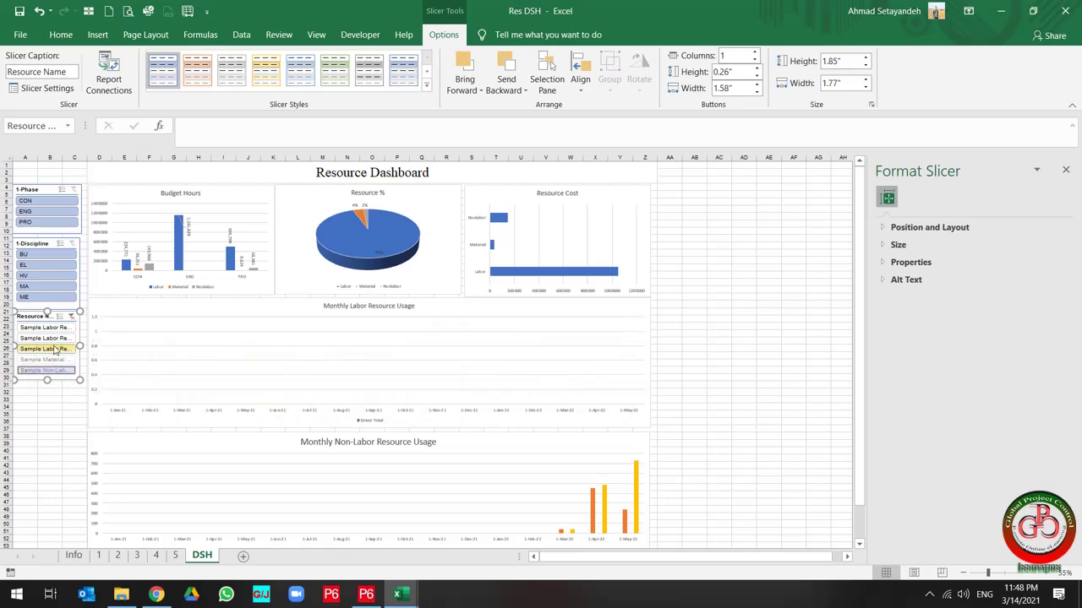
{"action": "left_click", "coordinate": [55, 339]}
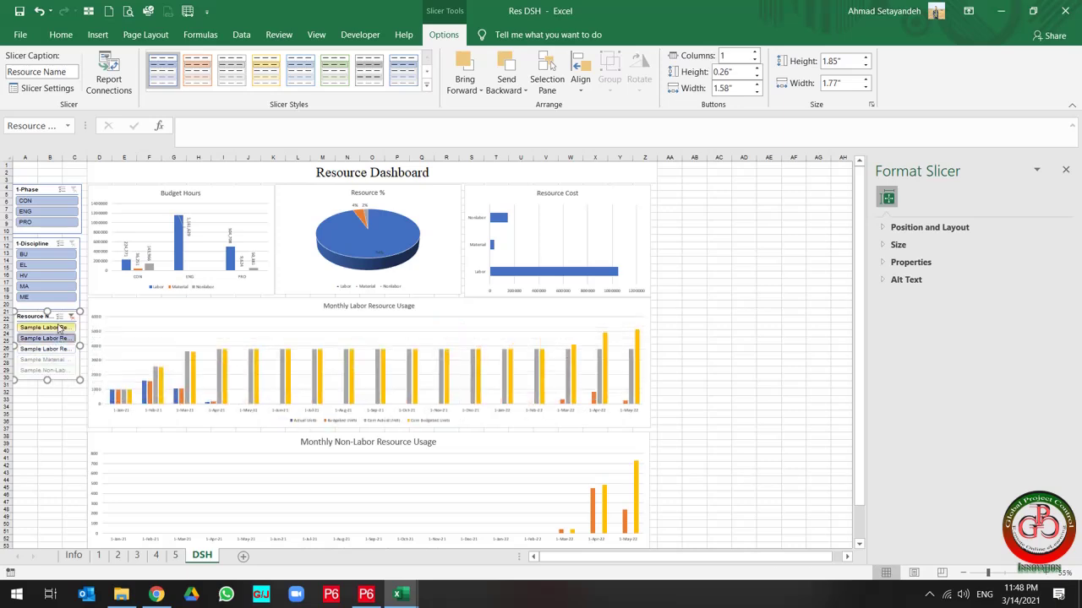